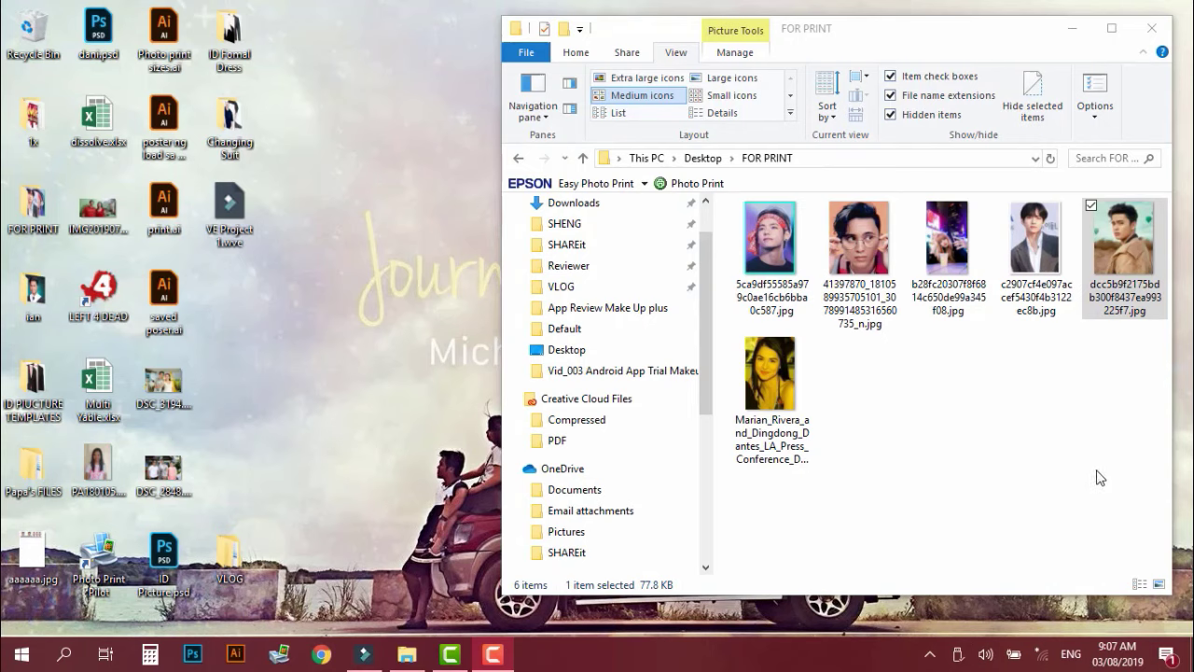
Launch Photoshop from the taskbar after clearing the thumbnail selection.
{"action": "left_click_drag", "start_coordinate": [1093, 474], "coordinate": [915, 306]}
{"action": "left_click", "coordinate": [912, 389]}
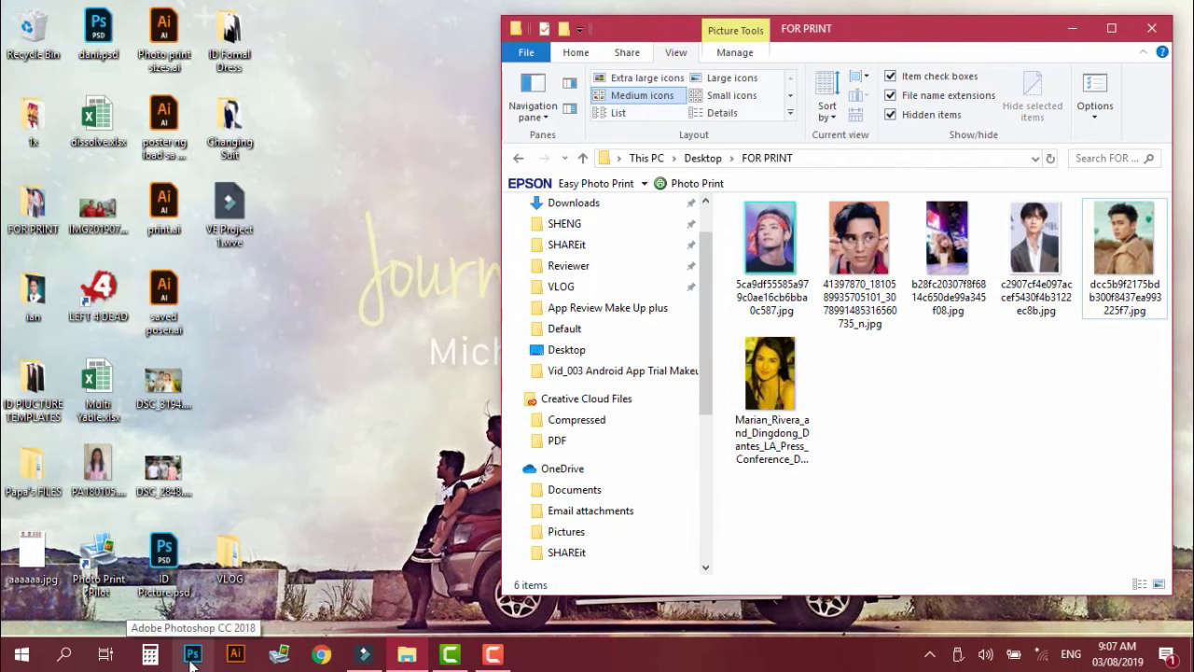
{"action": "left_click", "coordinate": [191, 656]}
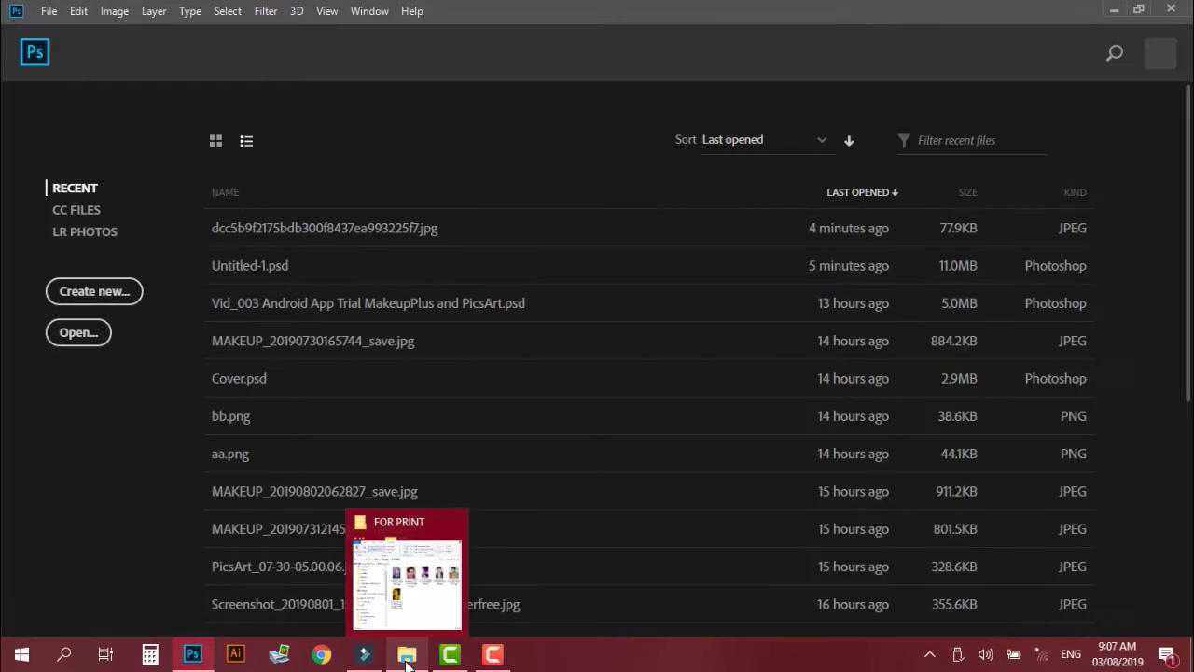
Drag the tan-jacket portrait from the FOR PRINT folder into Photoshop to open it.
{"action": "left_click", "coordinate": [408, 654]}
{"action": "left_click", "coordinate": [1090, 249]}
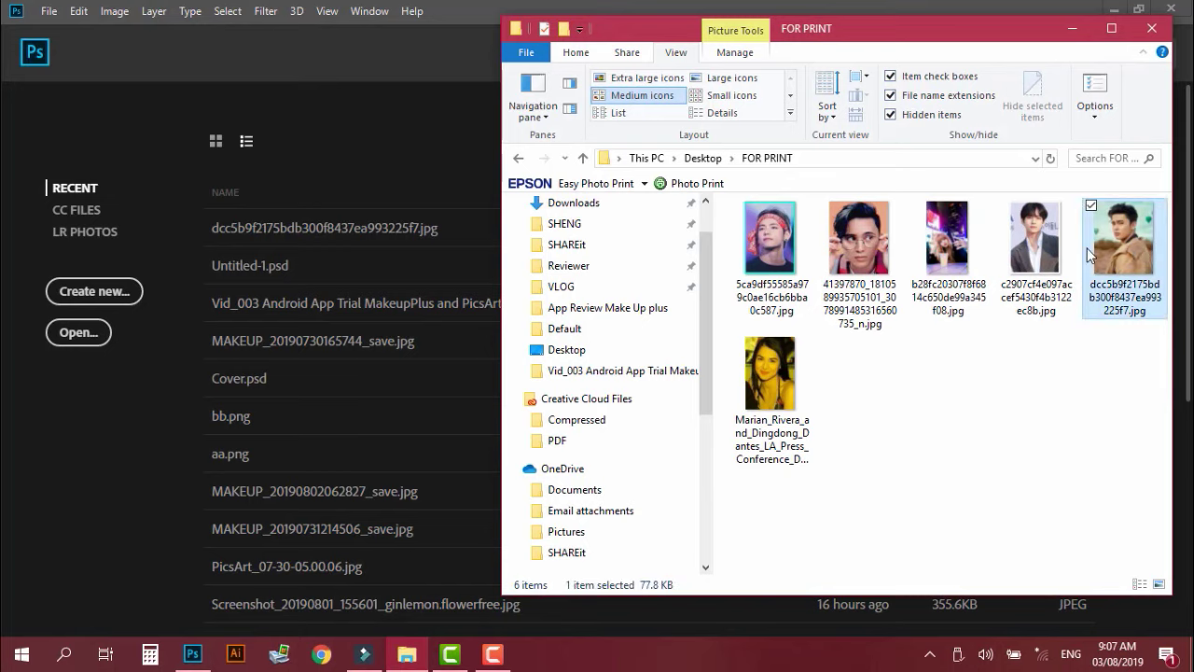
{"action": "left_click_drag", "start_coordinate": [1087, 248], "coordinate": [1146, 268]}
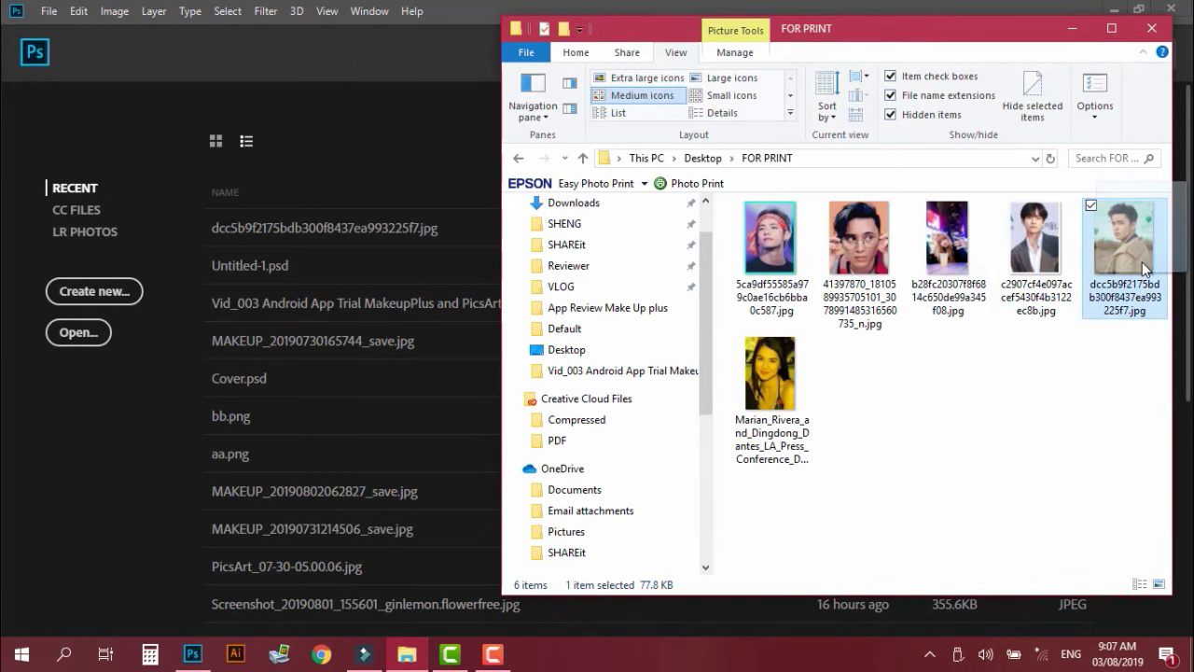
{"action": "left_click_drag", "start_coordinate": [1145, 269], "coordinate": [283, 112]}
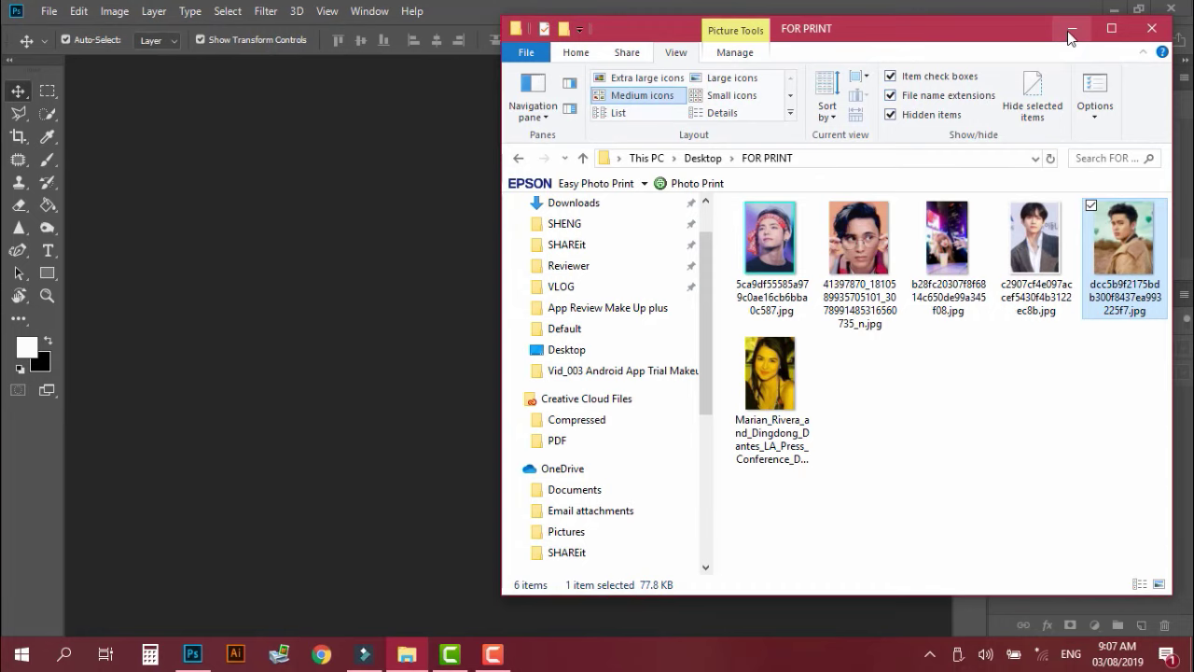
Minimize File Explorer, then zoom and pan around the opened tan-jacket portrait.
{"action": "left_click", "coordinate": [1069, 38]}
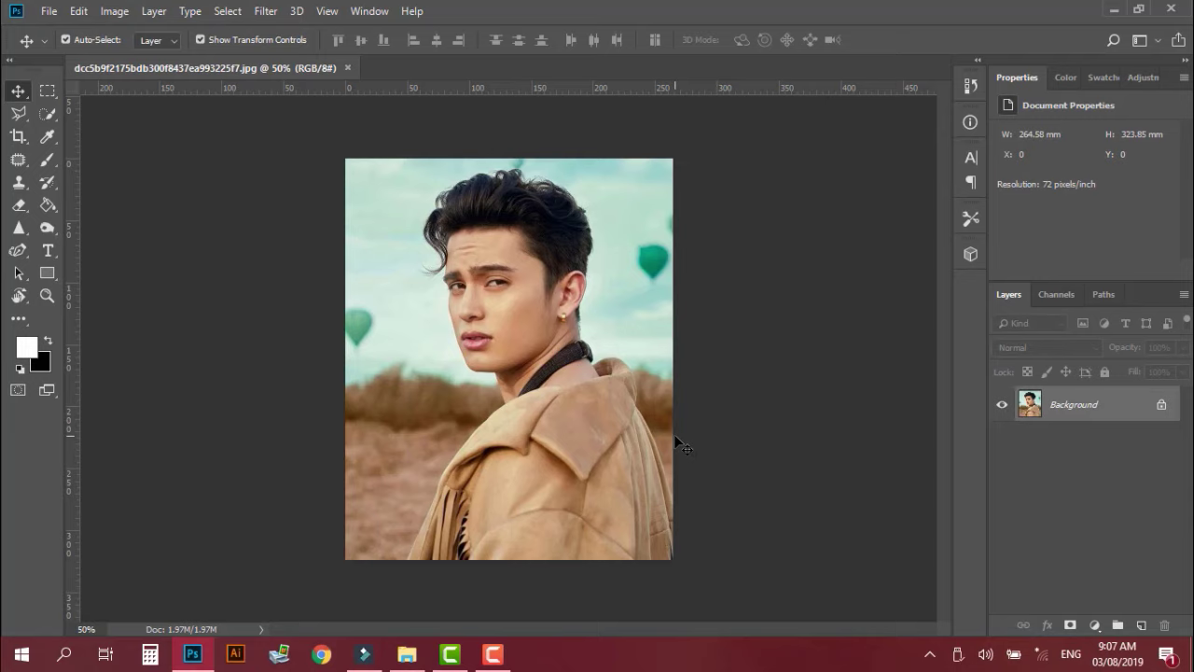
{"action": "scroll", "coordinate": [646, 415], "scroll_direction": "up", "scroll_amount": 2}
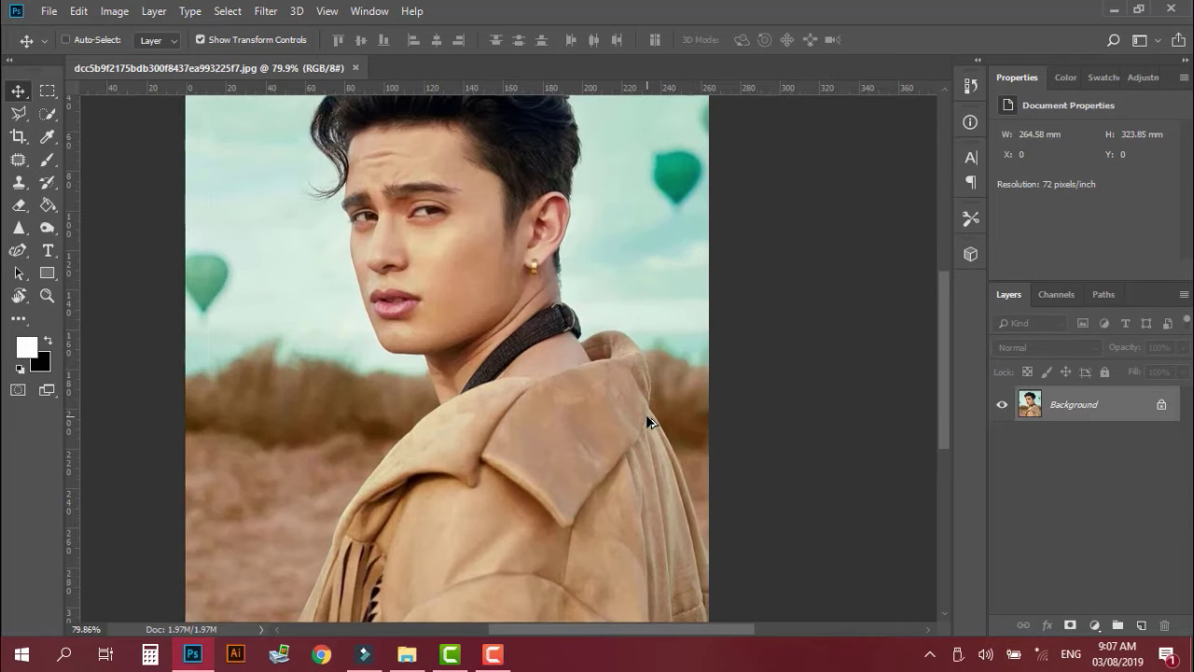
{"action": "scroll", "coordinate": [646, 414], "scroll_direction": "down", "scroll_amount": 2}
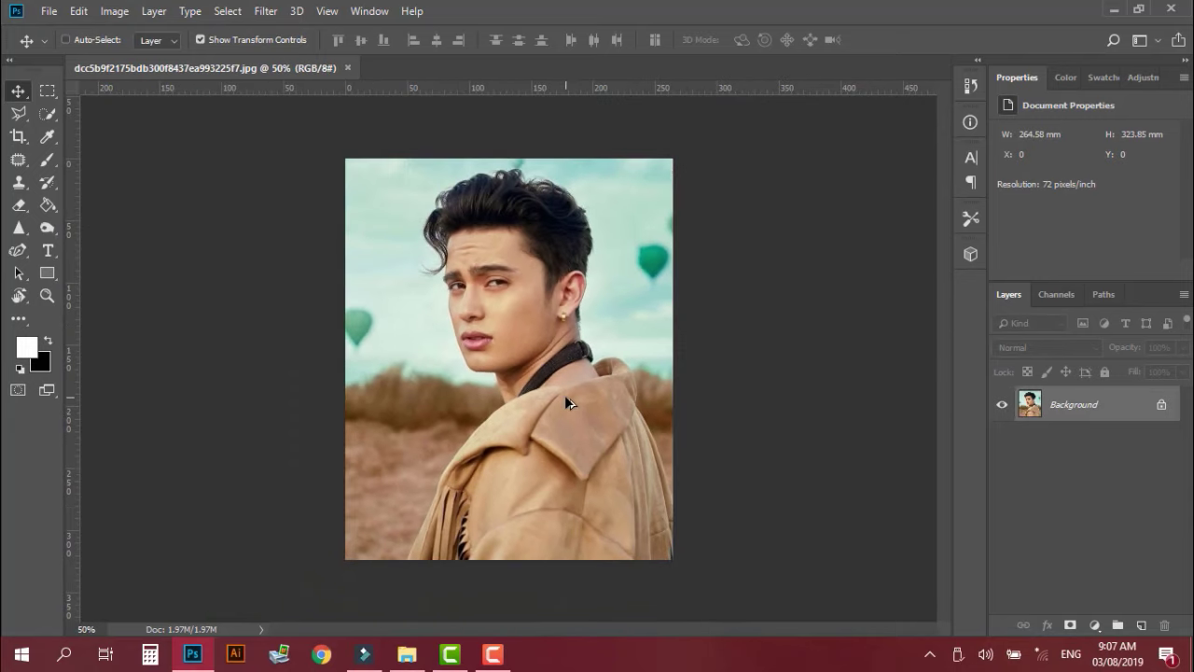
{"action": "scroll", "coordinate": [567, 402], "scroll_direction": "up", "scroll_amount": 1}
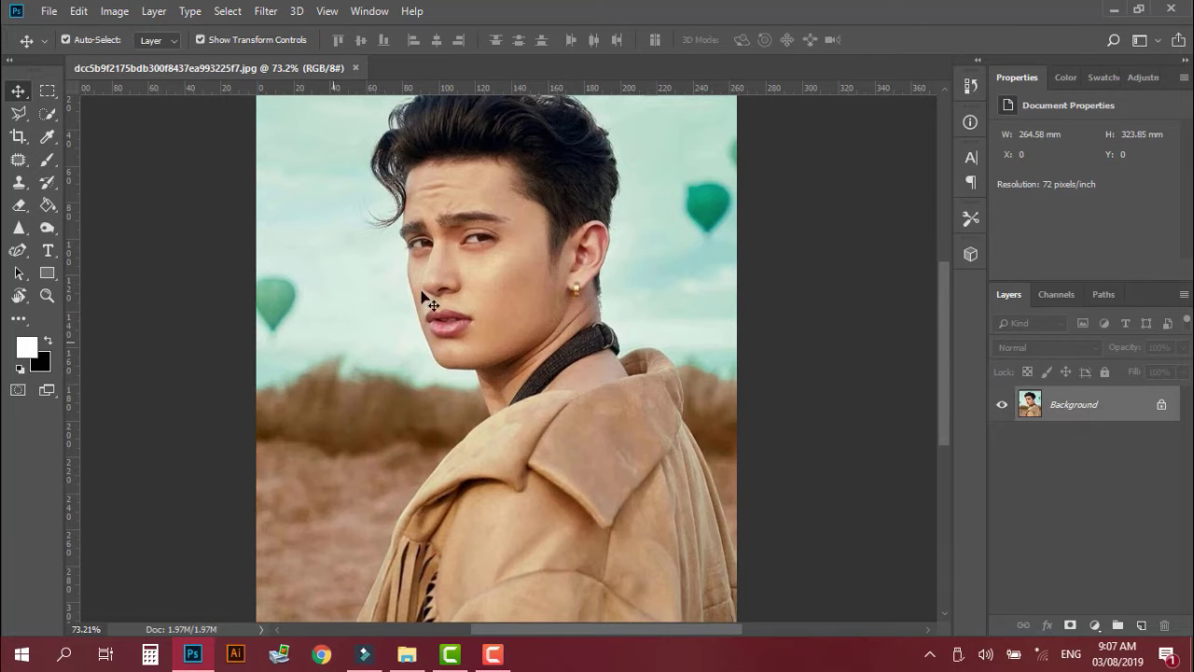
{"action": "left_click_drag", "start_coordinate": [525, 224], "coordinate": [399, 454]}
{"action": "scroll", "coordinate": [399, 453], "scroll_direction": "down", "scroll_amount": 1}
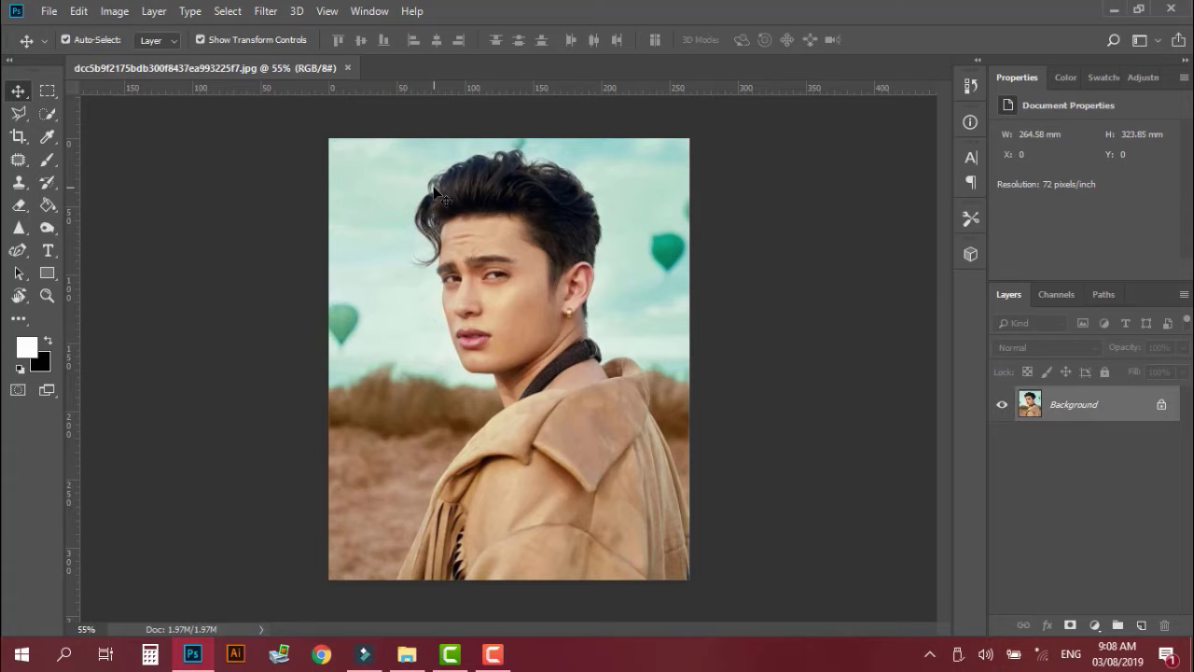
Convert the locked Background into an editable Layer 0 and shift the photo.
{"action": "key", "text": "w"}
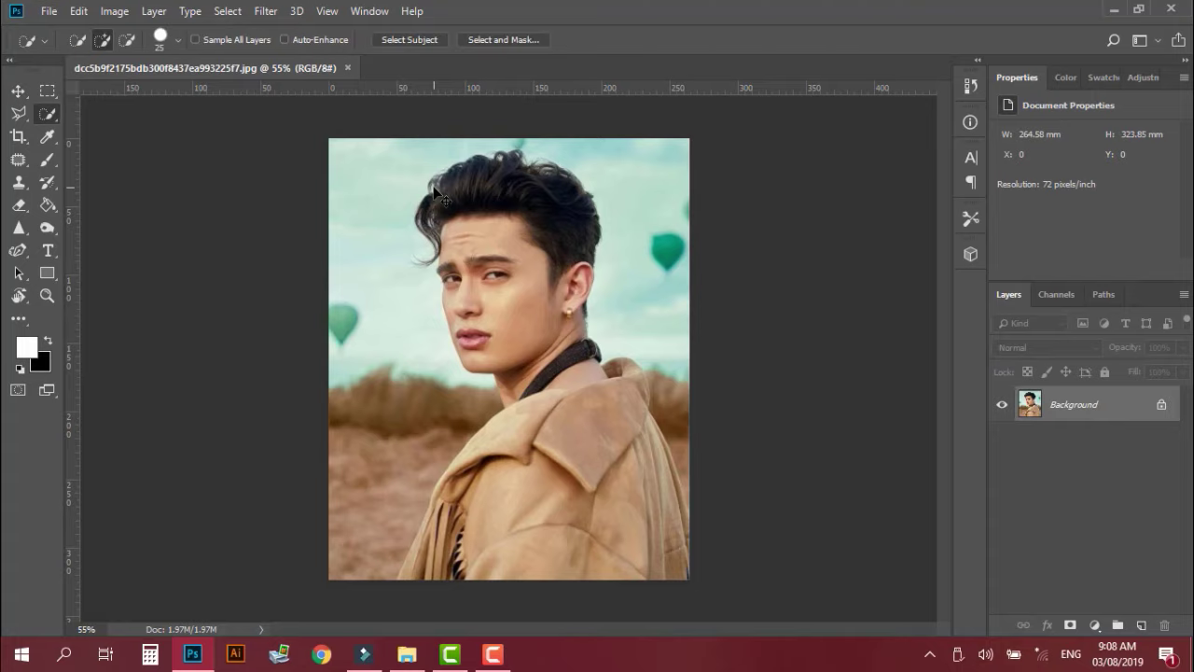
{"action": "left_click", "coordinate": [21, 90]}
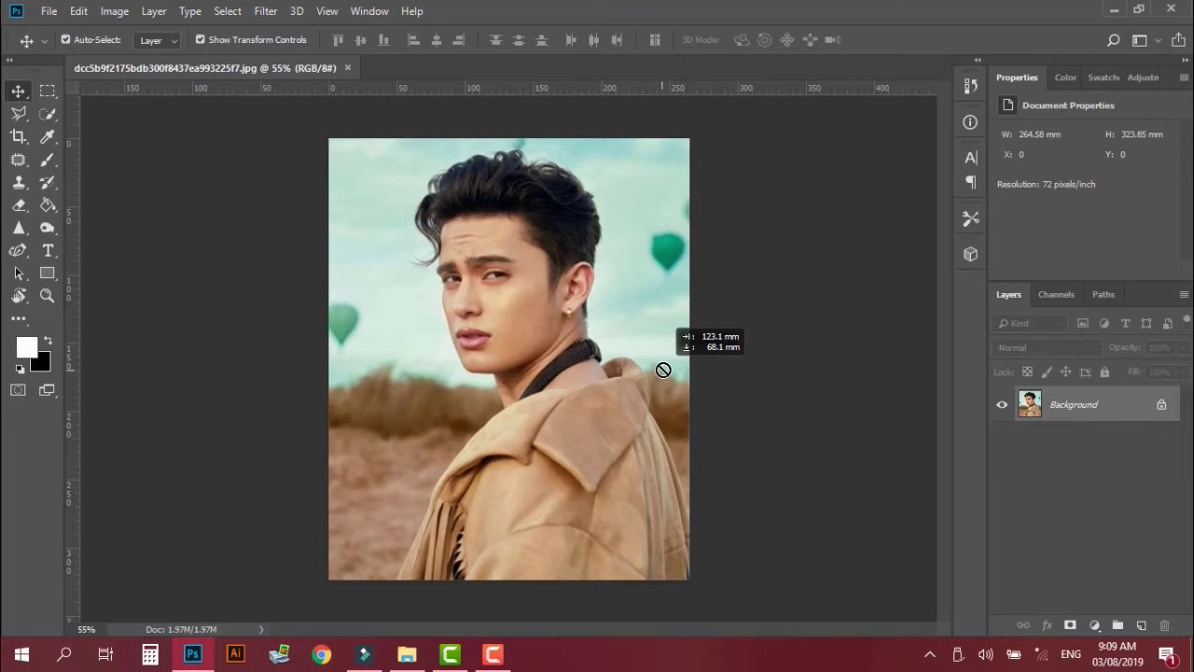
{"action": "left_click_drag", "start_coordinate": [497, 282], "coordinate": [660, 367]}
{"action": "left_click", "coordinate": [724, 297]}
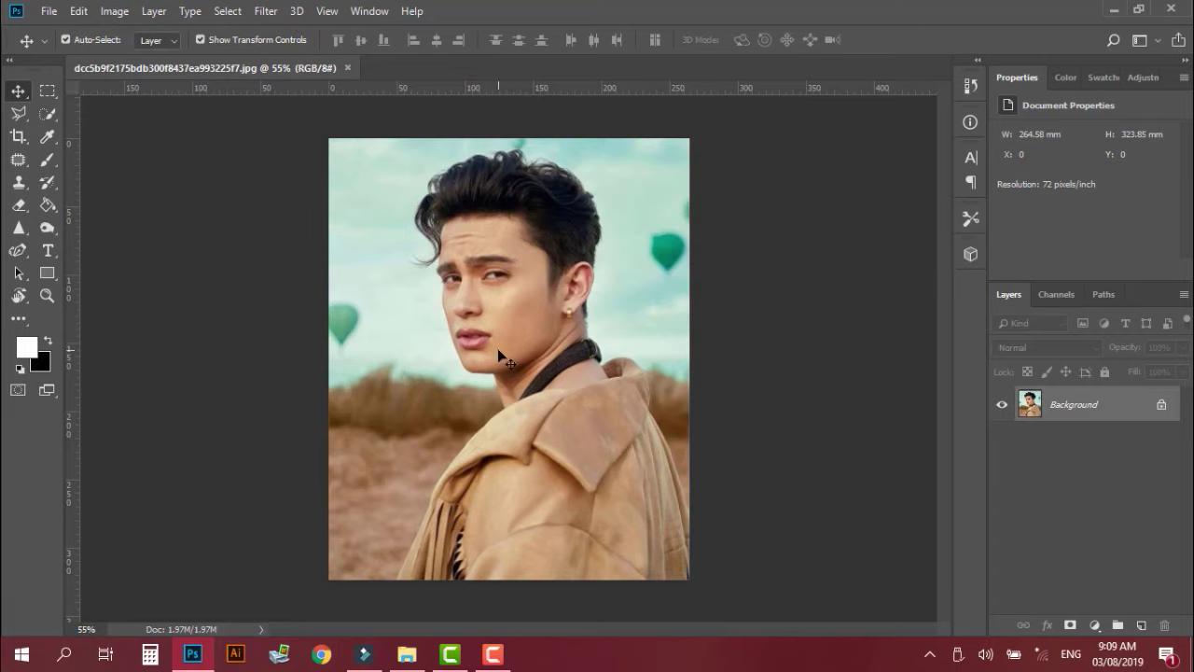
{"action": "left_click_drag", "start_coordinate": [472, 271], "coordinate": [619, 402]}
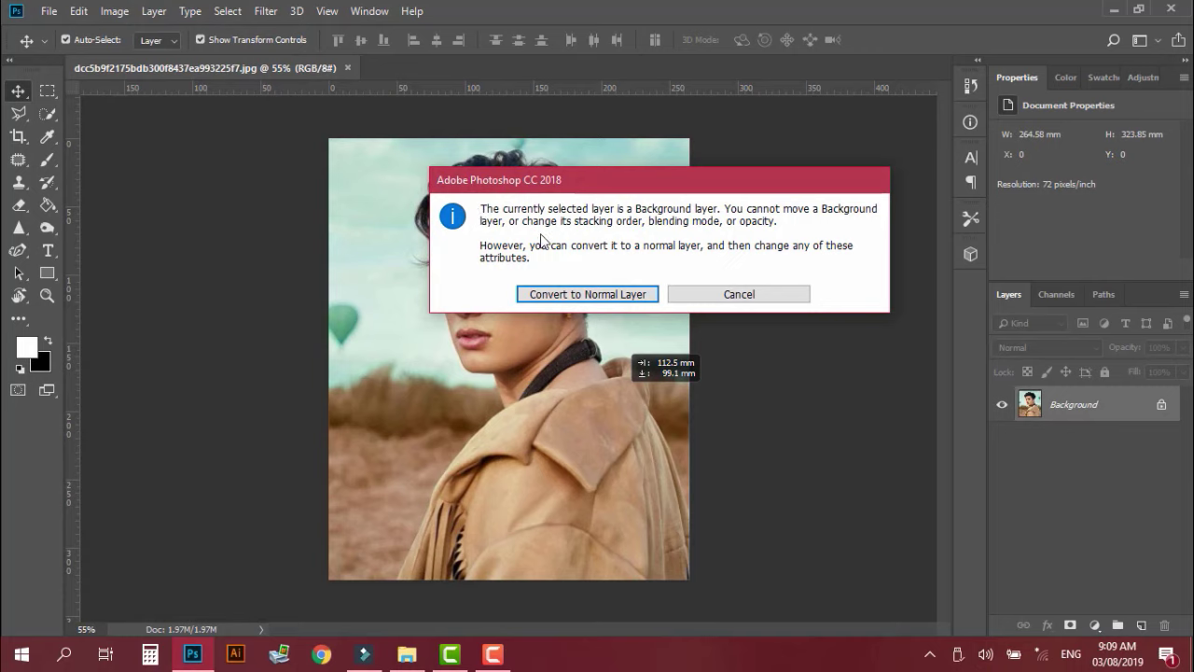
{"action": "left_click", "coordinate": [616, 295]}
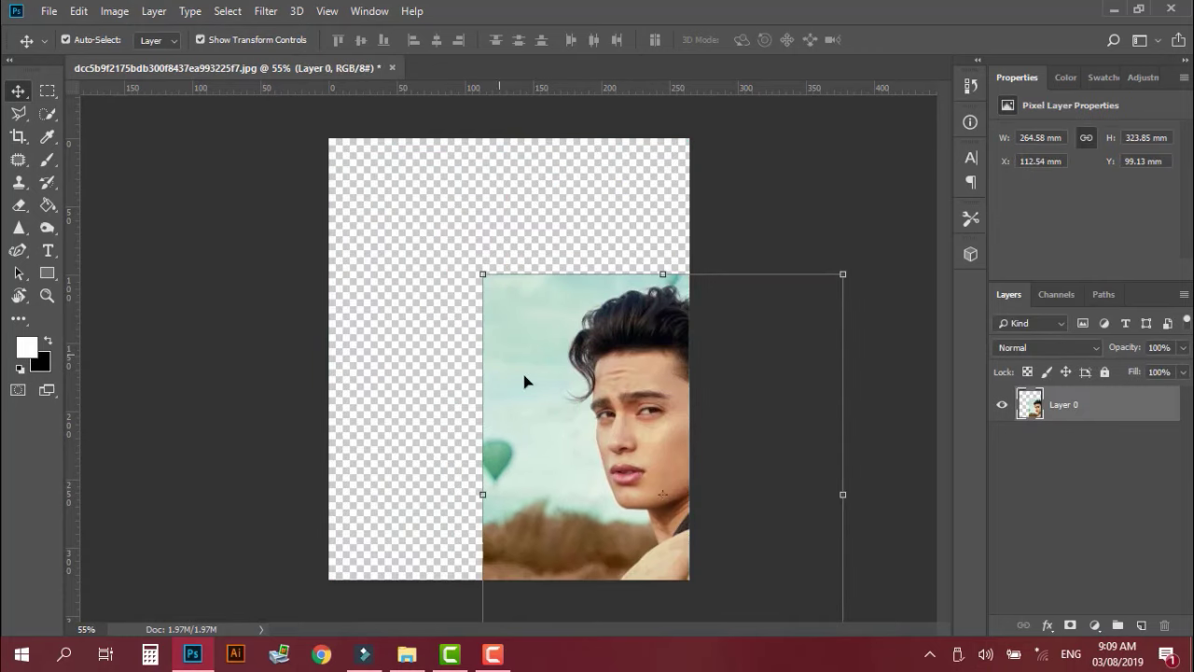
{"action": "mouse_move", "coordinate": [524, 381]}
{"action": "left_mouse_down"}
{"action": "mouse_move", "coordinate": [537, 278]}
{"action": "mouse_move", "coordinate": [555, 288]}
{"action": "left_mouse_up"}
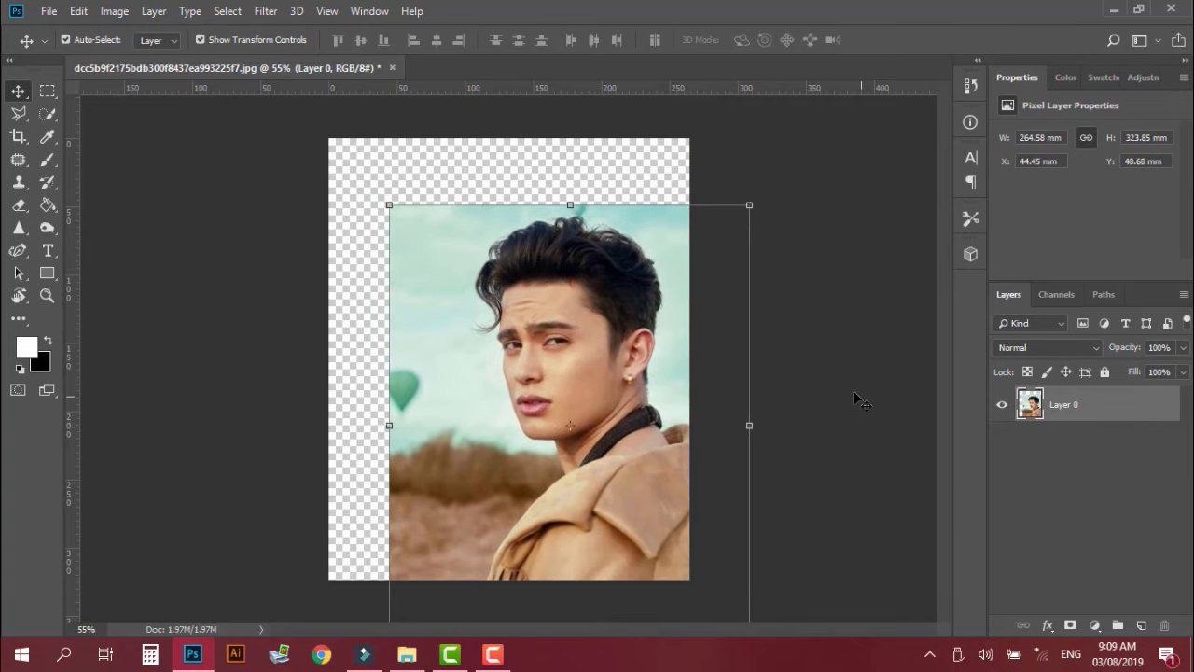
Leave Layer 0 unlocked and move the photo back to 0,0 to fill the canvas.
{"action": "left_click", "coordinate": [1106, 373]}
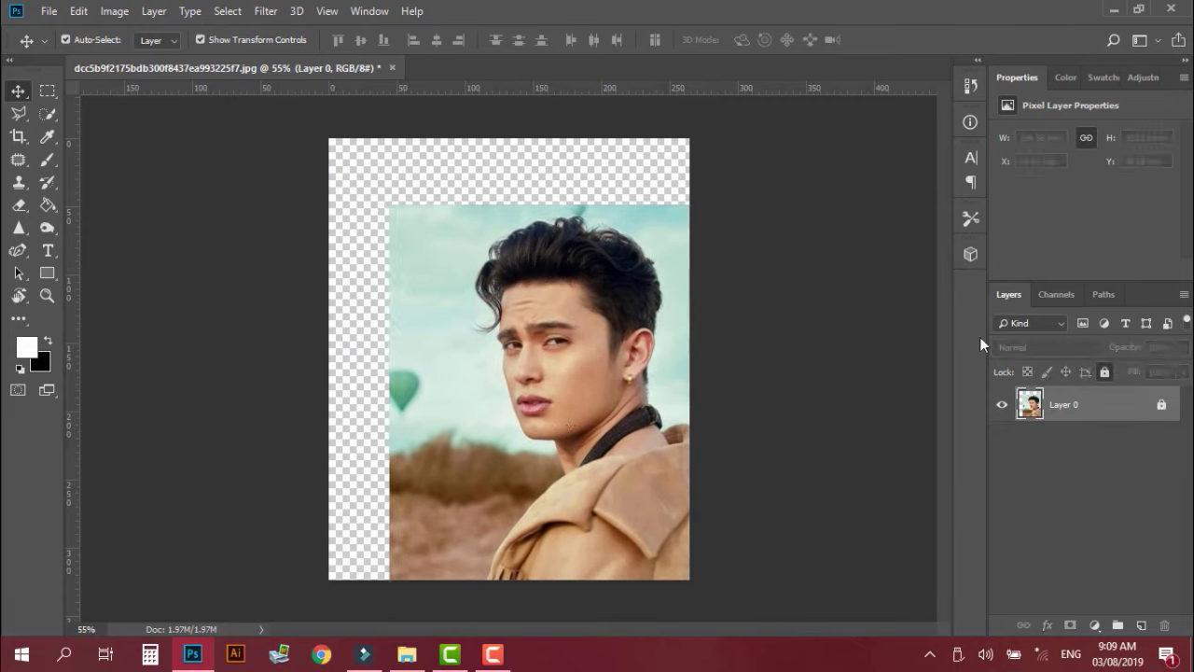
{"action": "left_click", "coordinate": [515, 285]}
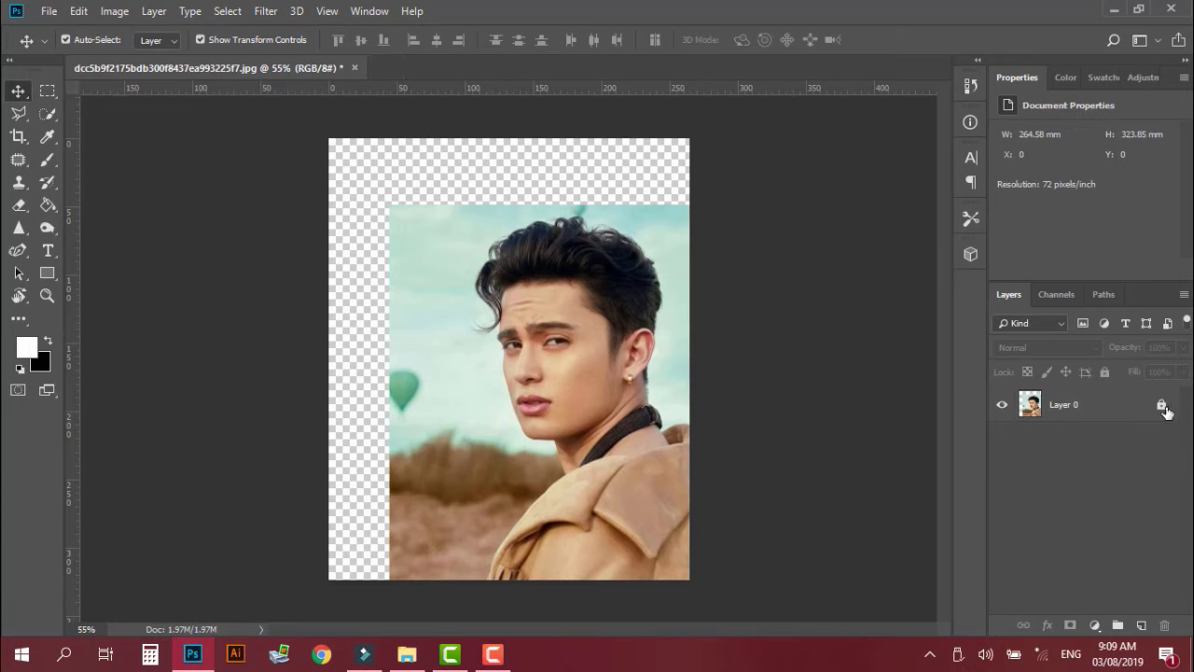
{"action": "left_click", "coordinate": [1162, 403]}
{"action": "key", "text": "ctrl"}
{"action": "left_click_drag", "start_coordinate": [634, 320], "coordinate": [571, 254]}
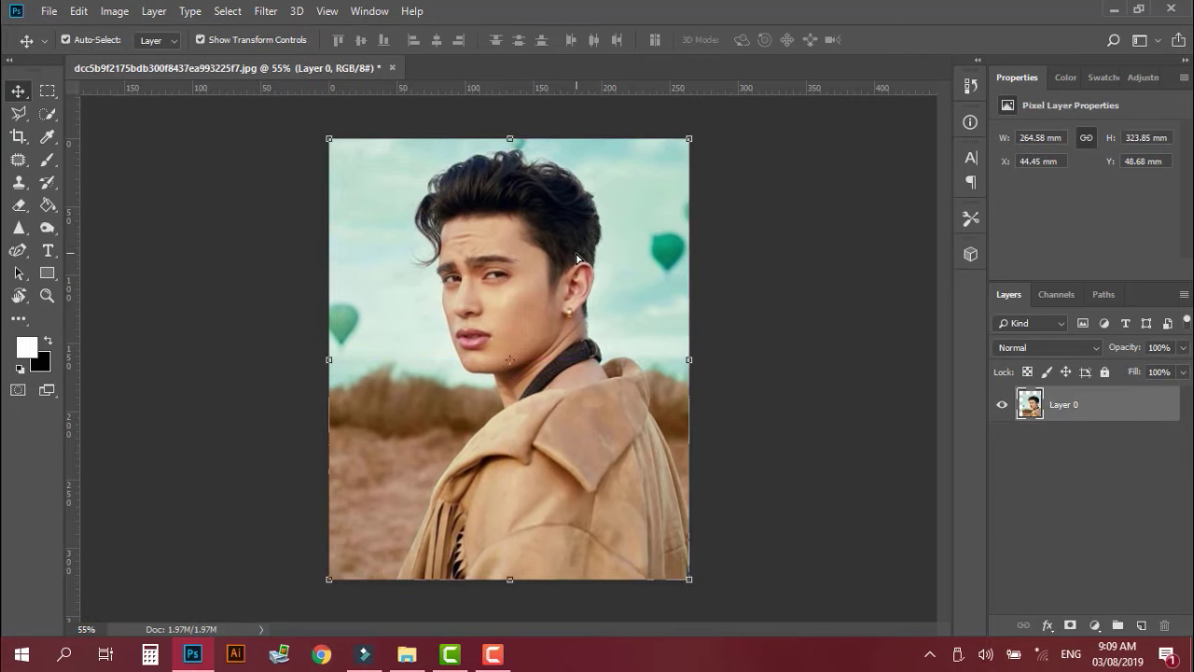
{"action": "left_click", "coordinate": [801, 317]}
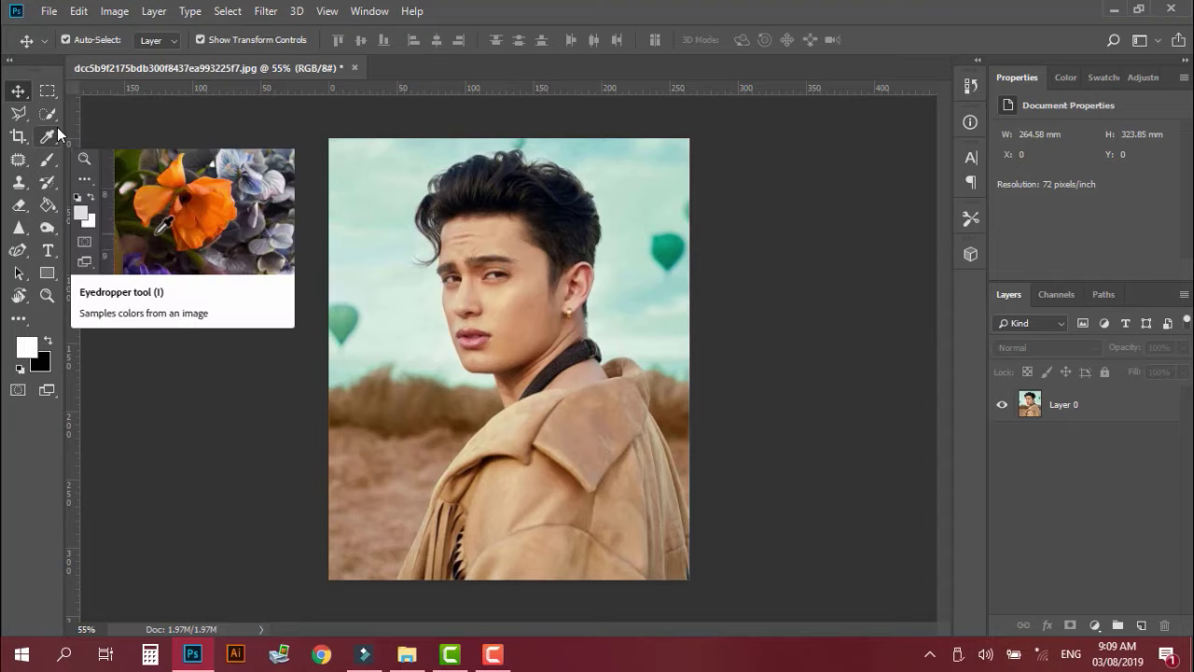
Choose Quick Selection with Layer 0 targeted and zoom into the portrait.
{"action": "key", "text": "w"}
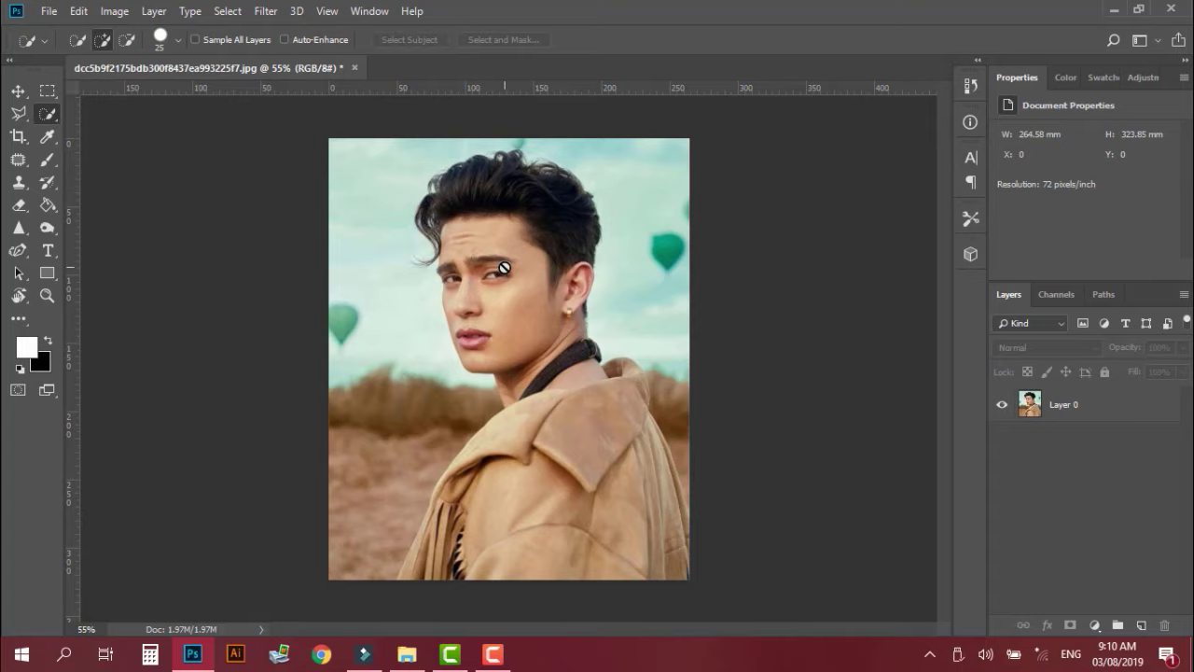
{"action": "left_click", "coordinate": [1108, 415]}
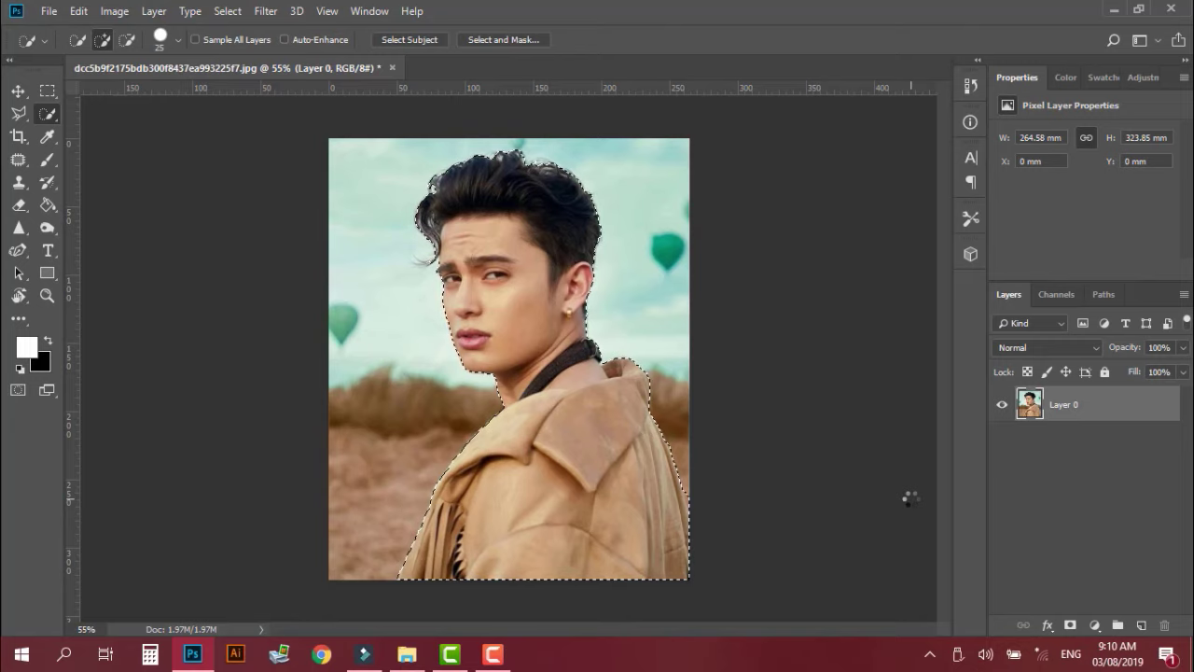
{"action": "scroll", "coordinate": [550, 194], "scroll_direction": "up", "scroll_amount": 5}
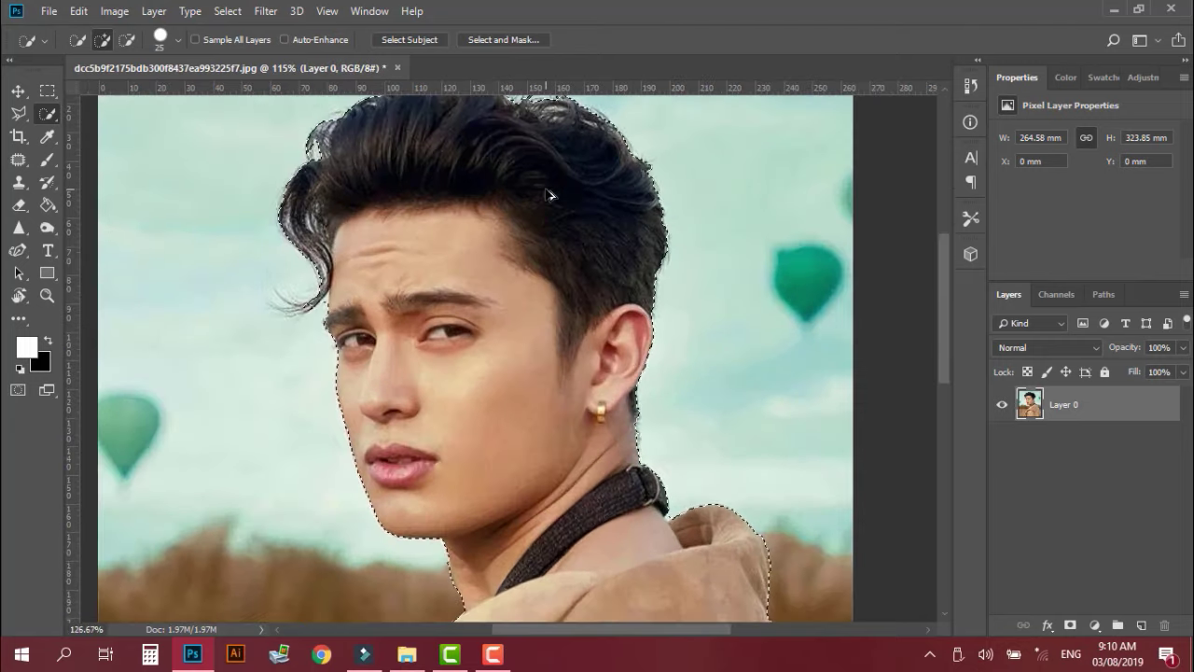
{"action": "scroll", "coordinate": [550, 194], "scroll_direction": "up", "scroll_amount": 2}
{"action": "scroll", "coordinate": [520, 163], "scroll_direction": "up", "scroll_amount": 2}
{"action": "scroll", "coordinate": [560, 355], "scroll_direction": "up", "scroll_amount": 2}
{"action": "scroll", "coordinate": [547, 287], "scroll_direction": "up", "scroll_amount": 2}
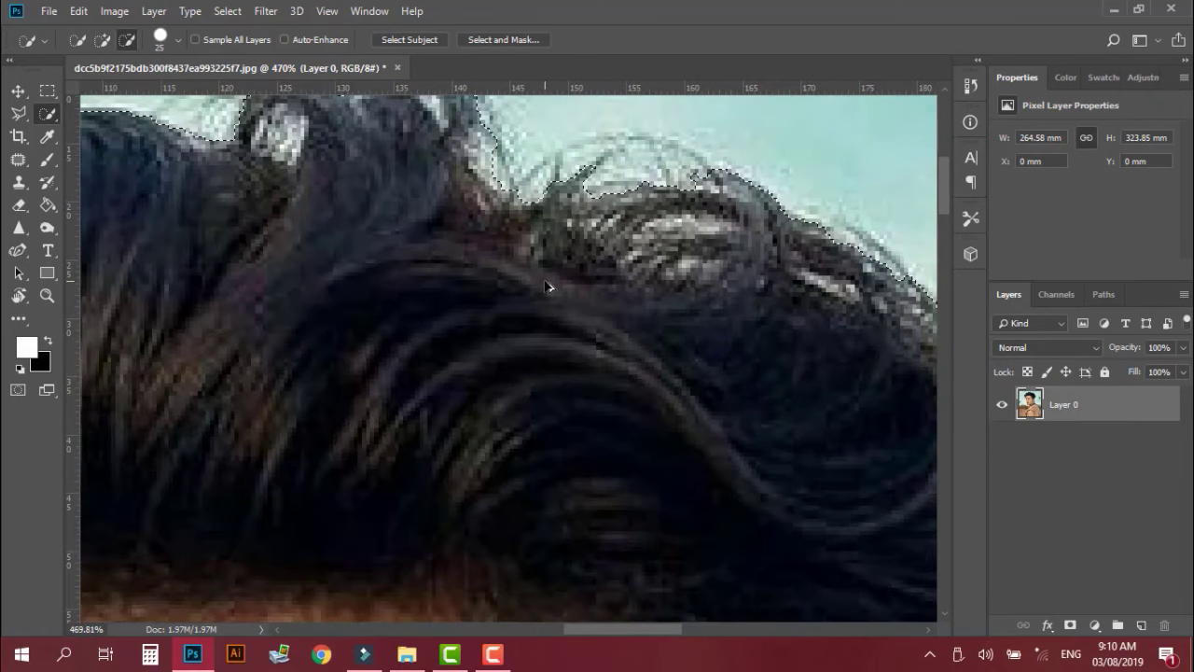
{"action": "scroll", "coordinate": [547, 286], "scroll_direction": "down", "scroll_amount": 2}
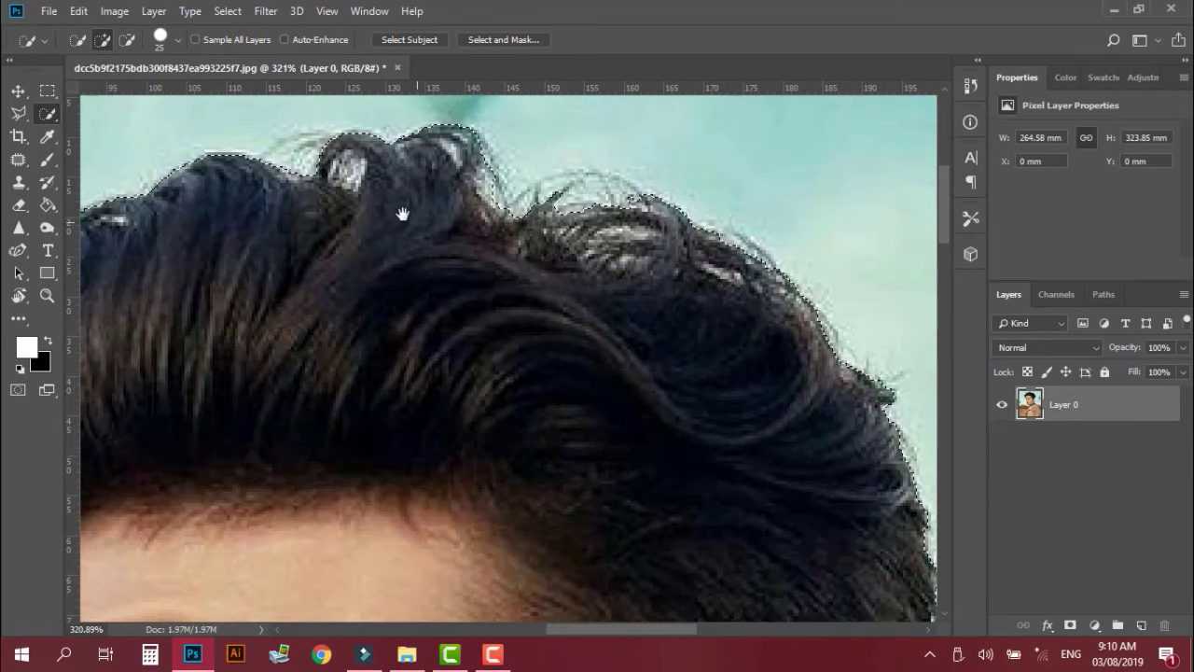
Work the selection around the man's hair, face and tan jacket, panning across each area.
{"action": "left_click_drag", "start_coordinate": [402, 215], "coordinate": [681, 342]}
{"action": "left_click_drag", "start_coordinate": [488, 315], "coordinate": [566, 256]}
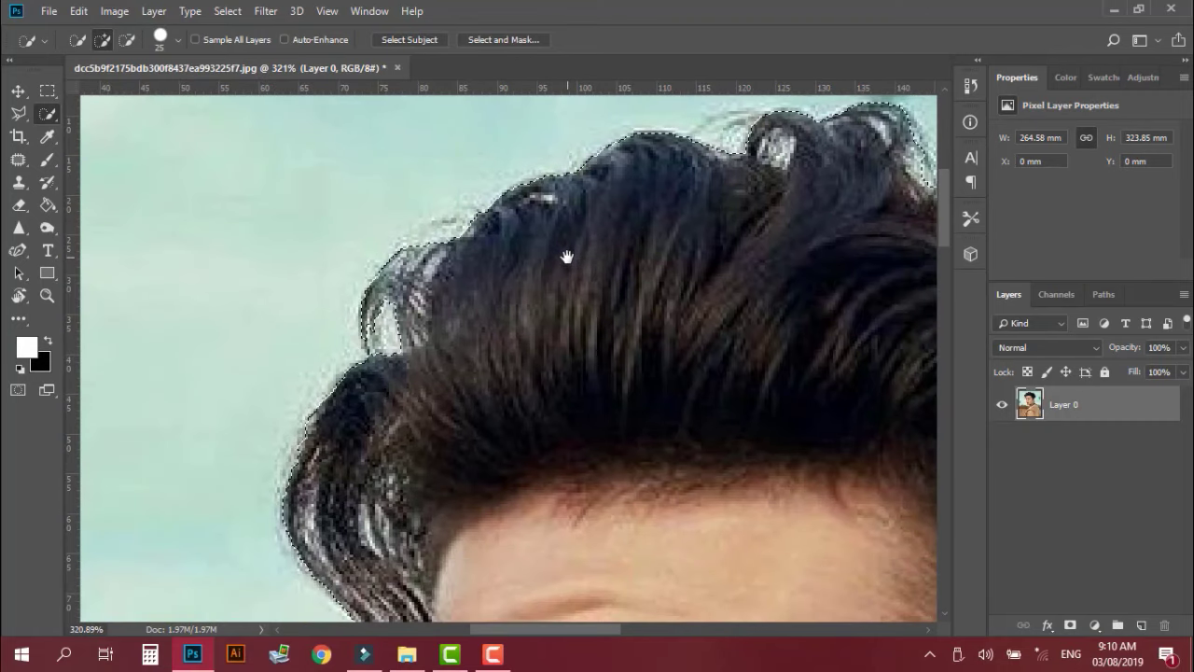
{"action": "scroll", "coordinate": [448, 373], "scroll_direction": "down", "scroll_amount": 2}
{"action": "left_click_drag", "start_coordinate": [461, 493], "coordinate": [500, 282]}
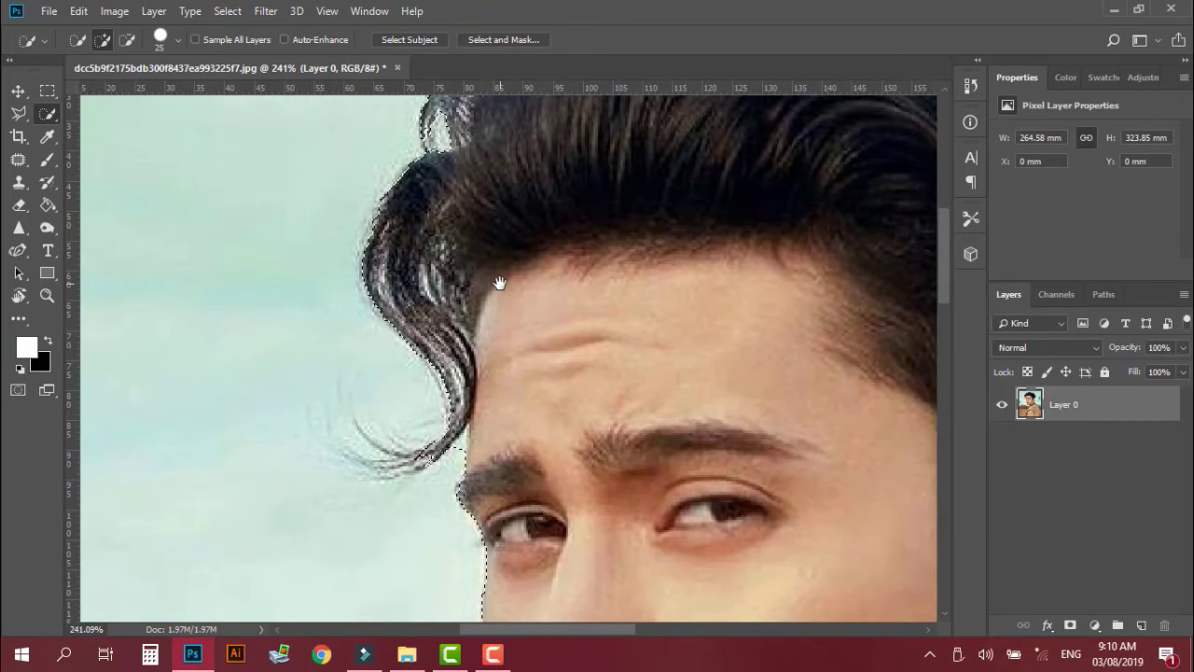
{"action": "left_click_drag", "start_coordinate": [504, 457], "coordinate": [509, 263]}
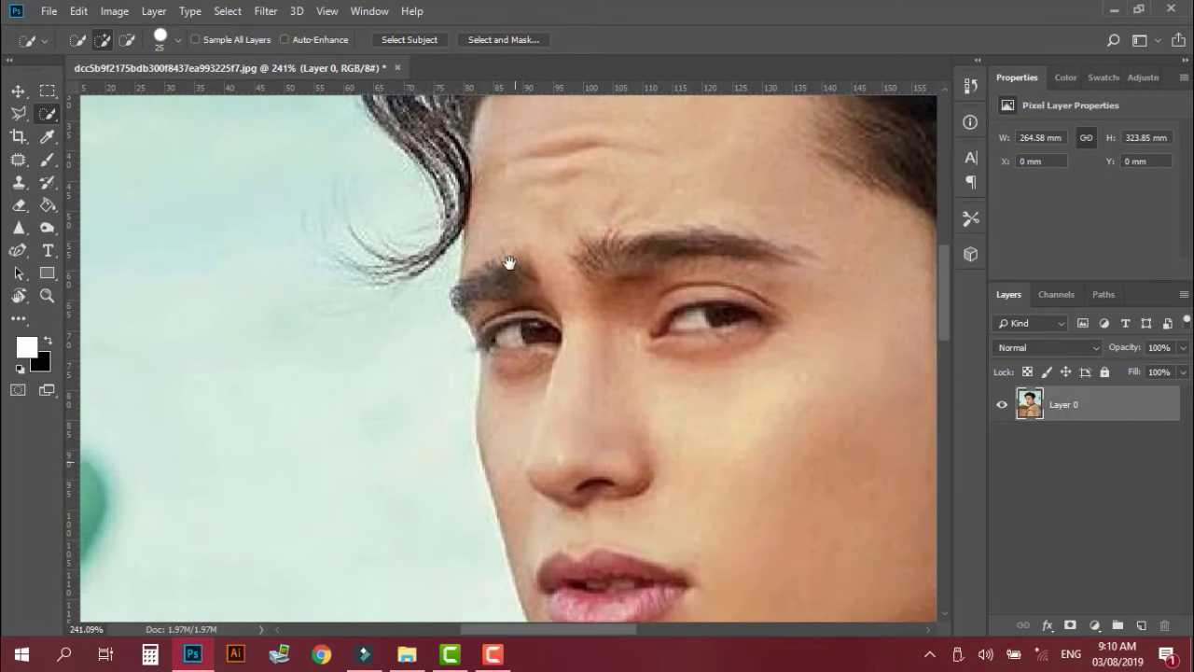
{"action": "scroll", "coordinate": [527, 445], "scroll_direction": "down", "scroll_amount": 2}
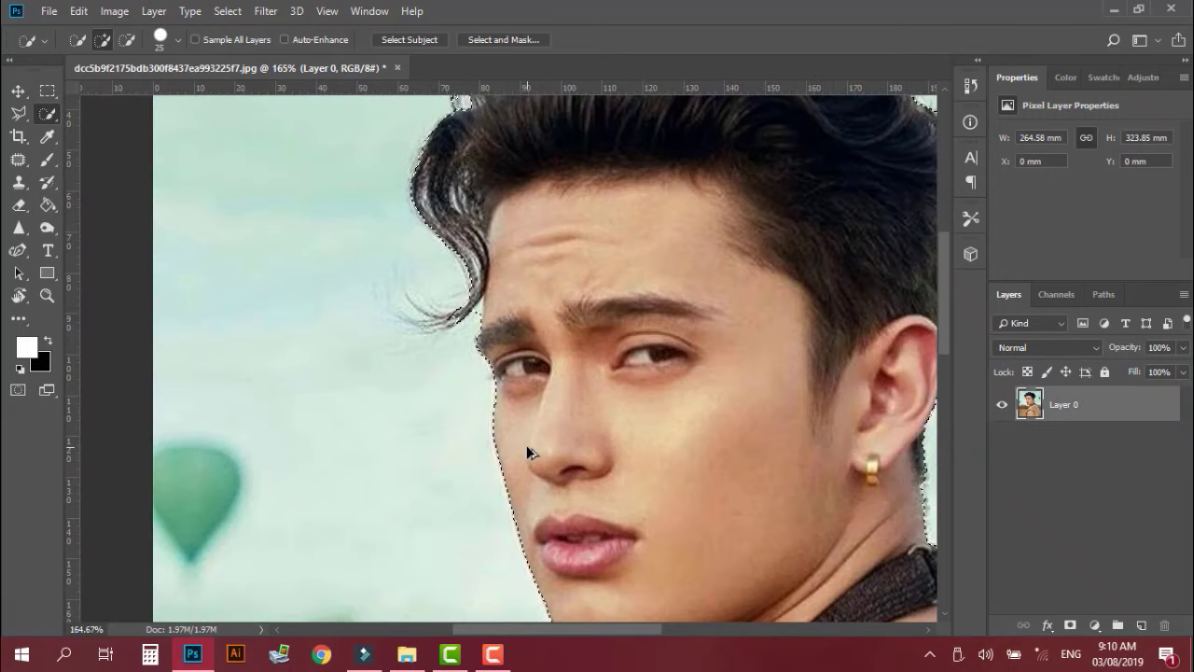
{"action": "scroll", "coordinate": [527, 445], "scroll_direction": "down", "scroll_amount": 2}
{"action": "scroll", "coordinate": [527, 445], "scroll_direction": "down", "scroll_amount": 2}
{"action": "mouse_move", "coordinate": [623, 448]}
{"action": "left_mouse_down"}
{"action": "mouse_move", "coordinate": [565, 274]}
{"action": "mouse_move", "coordinate": [601, 385]}
{"action": "left_mouse_up"}
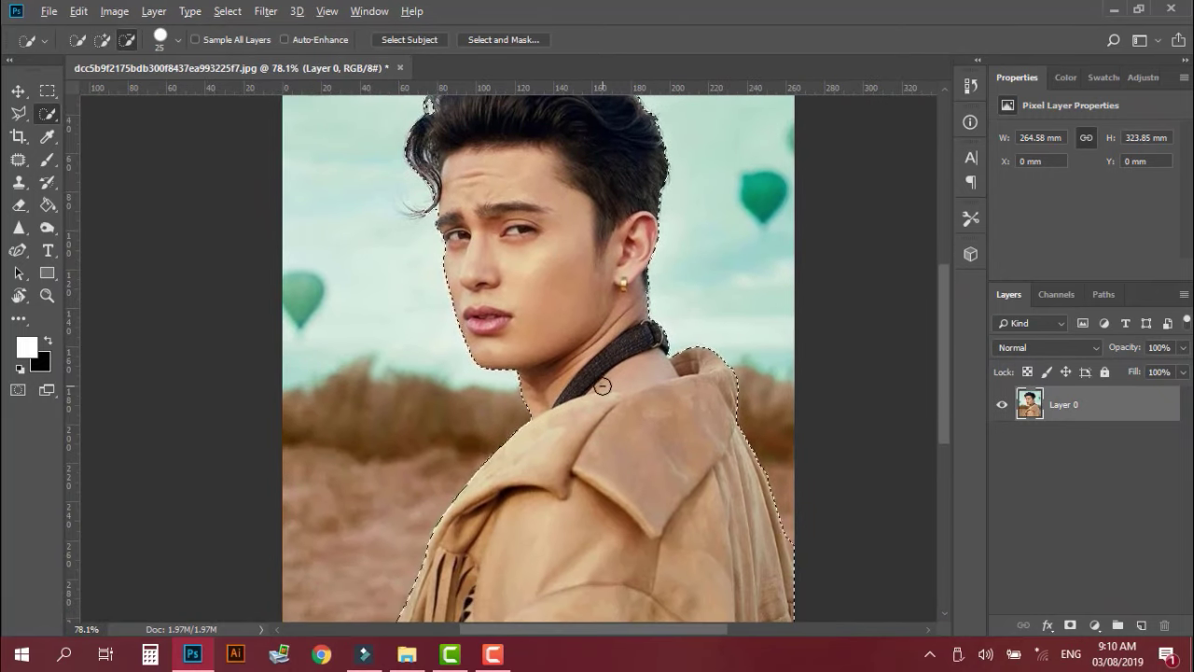
{"action": "scroll", "coordinate": [602, 385], "scroll_direction": "down", "scroll_amount": 3}
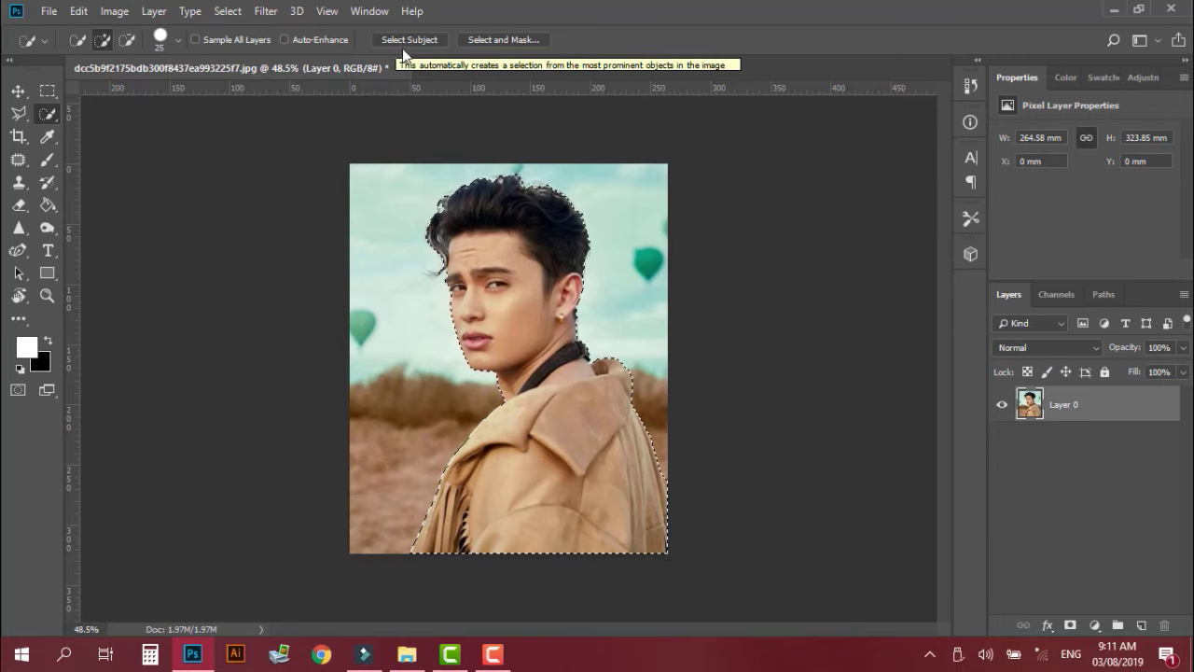
Add a layer mask to Layer 0 hiding the sky, check the edges, and add empty Layer 1.
{"action": "left_click", "coordinate": [1071, 626]}
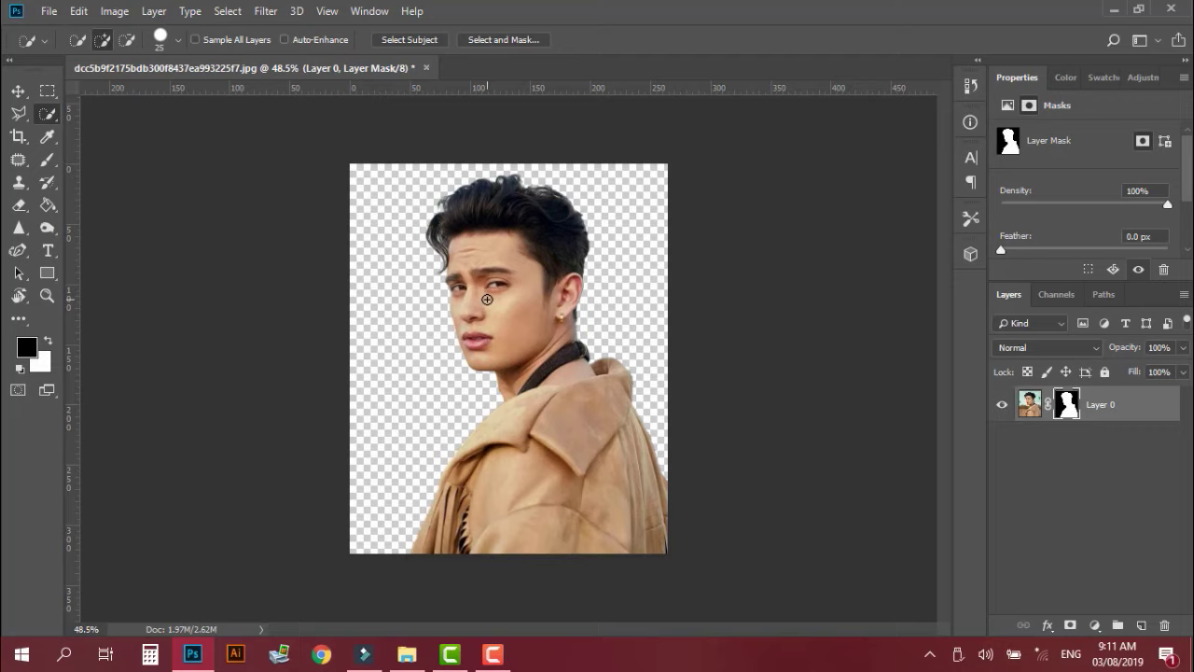
{"action": "scroll", "coordinate": [501, 427], "scroll_direction": "up", "scroll_amount": 3}
{"action": "scroll", "coordinate": [491, 459], "scroll_direction": "up", "scroll_amount": 3}
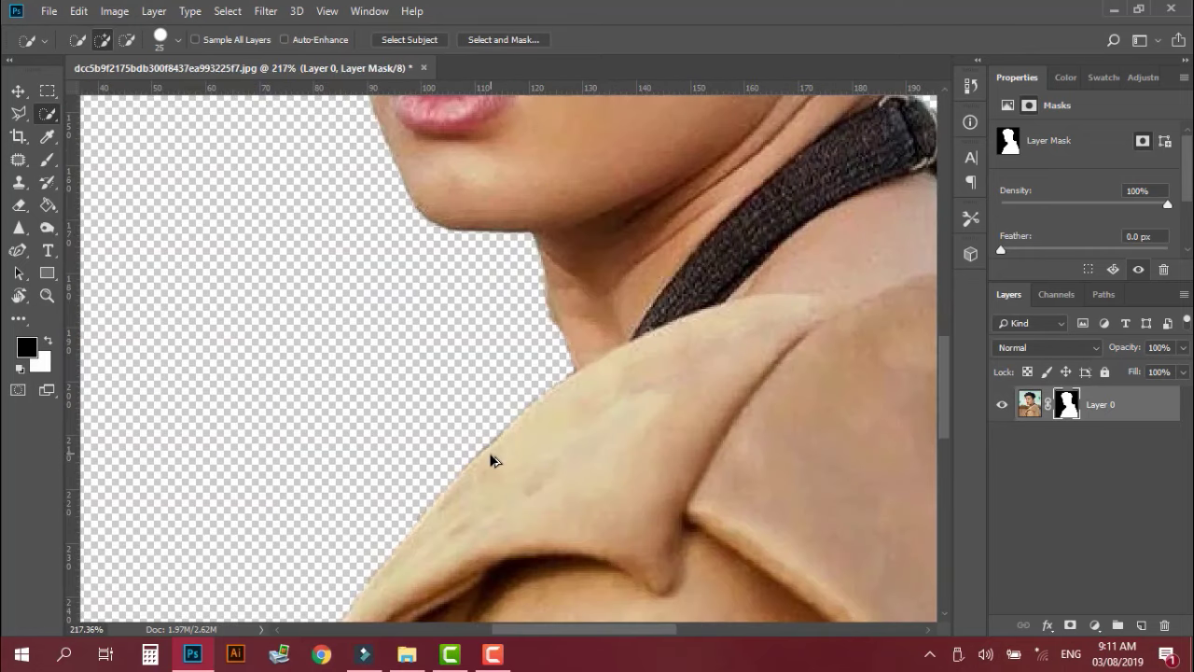
{"action": "scroll", "coordinate": [492, 459], "scroll_direction": "down", "scroll_amount": 1}
{"action": "scroll", "coordinate": [492, 459], "scroll_direction": "down", "scroll_amount": 1}
{"action": "scroll", "coordinate": [492, 459], "scroll_direction": "down", "scroll_amount": 1}
{"action": "scroll", "coordinate": [491, 459], "scroll_direction": "down", "scroll_amount": 2}
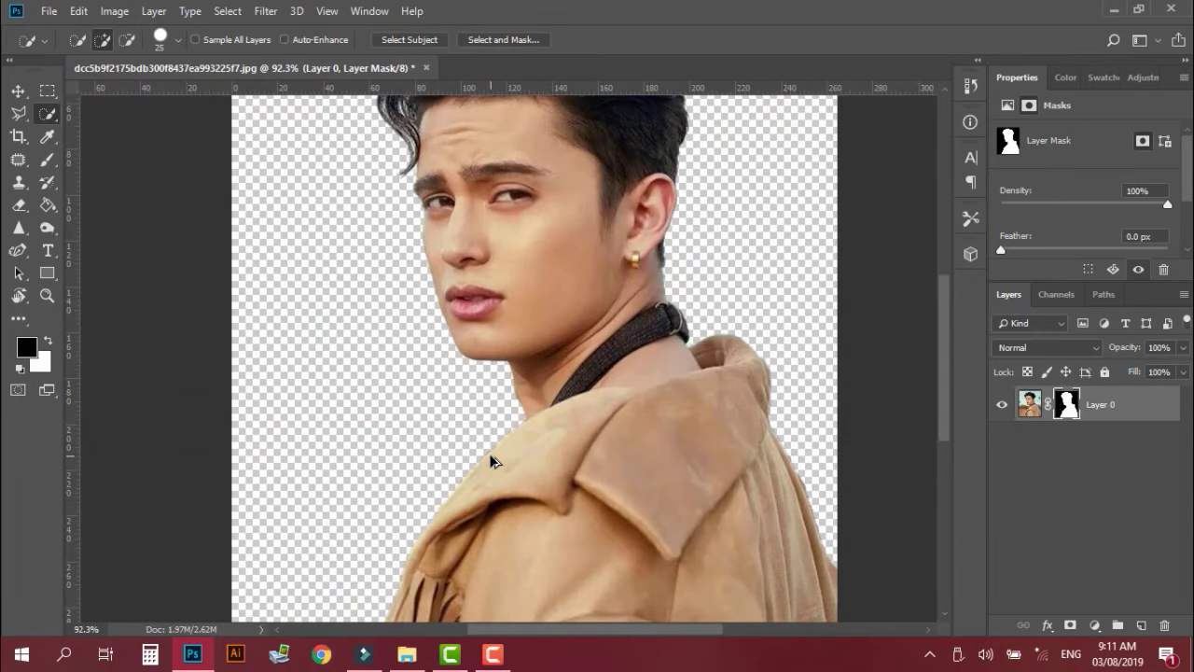
{"action": "left_click", "coordinate": [1140, 626]}
Move Layer 1 below Layer 0 and set the foreground colour to dark green #266504.
{"action": "left_click_drag", "start_coordinate": [1064, 404], "coordinate": [1065, 444]}
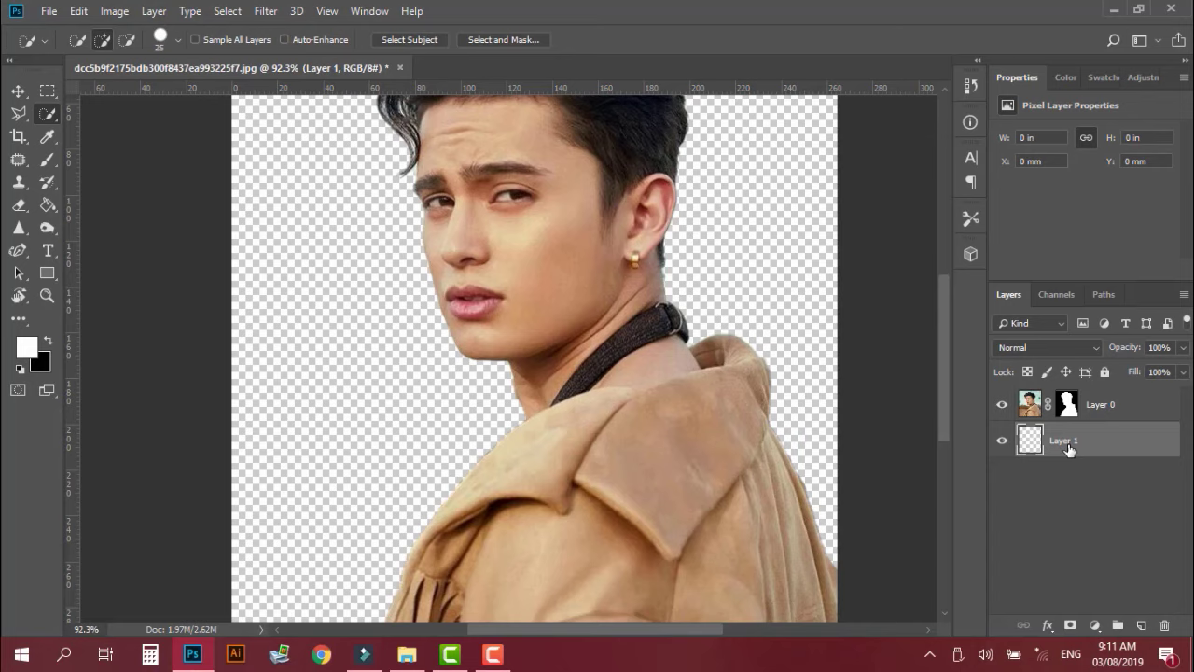
{"action": "left_click", "coordinate": [27, 348]}
{"action": "left_click_drag", "start_coordinate": [927, 377], "coordinate": [929, 408]}
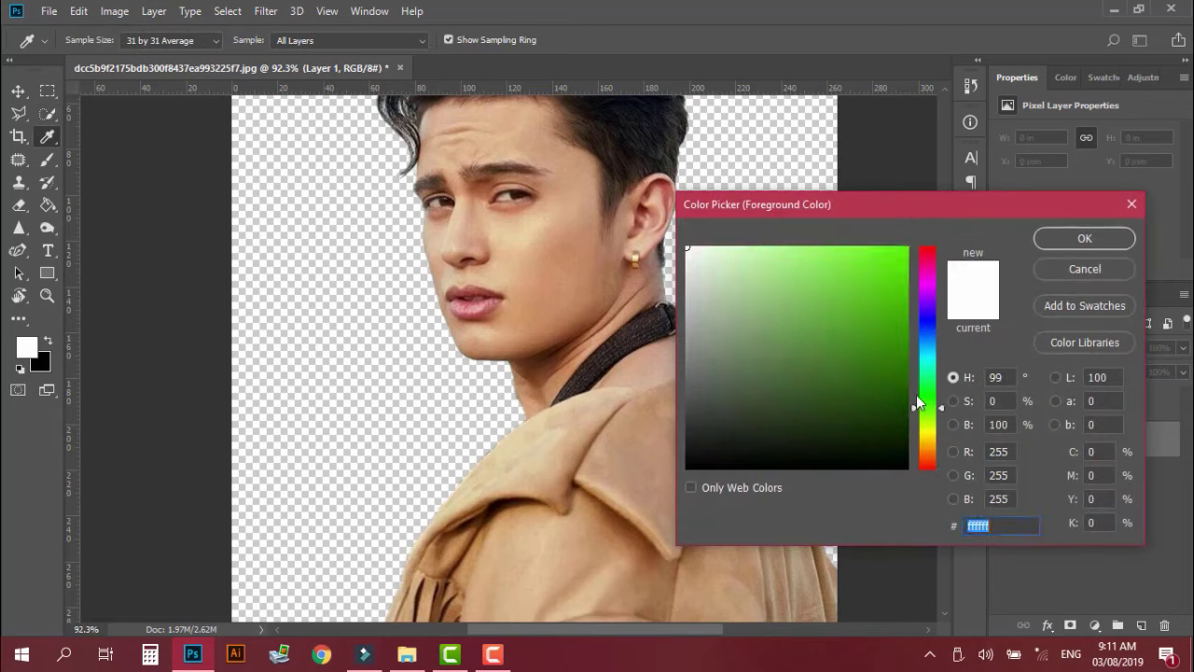
{"action": "left_click", "coordinate": [901, 380]}
{"action": "left_click", "coordinate": [875, 346]}
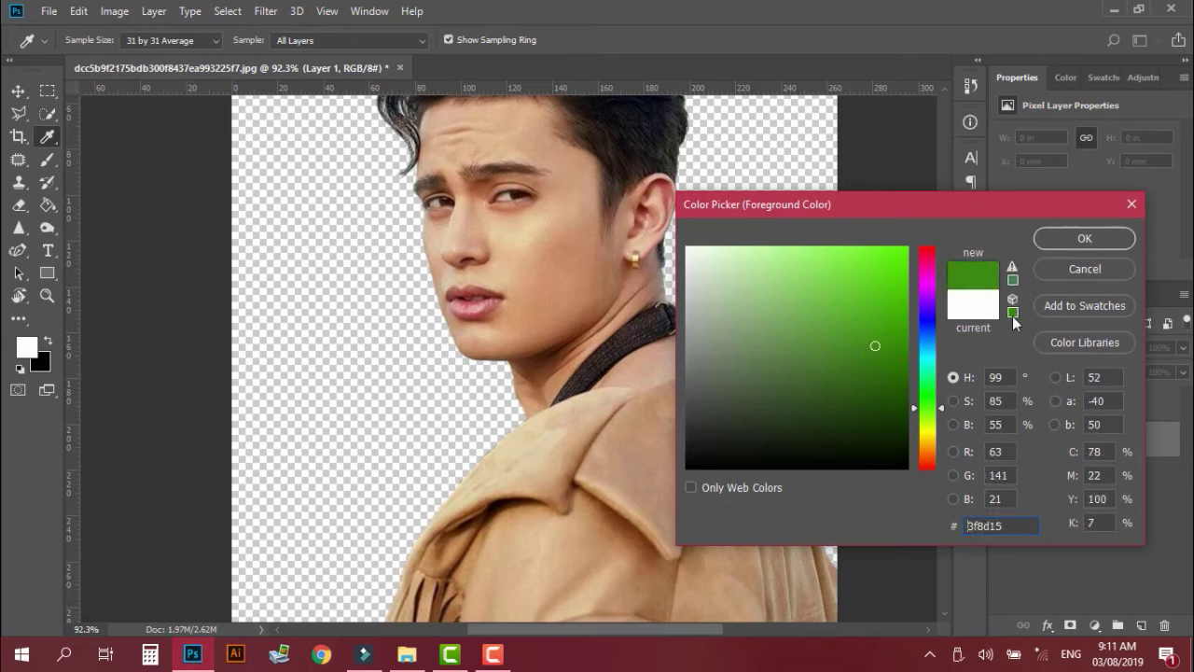
{"action": "left_click", "coordinate": [896, 372]}
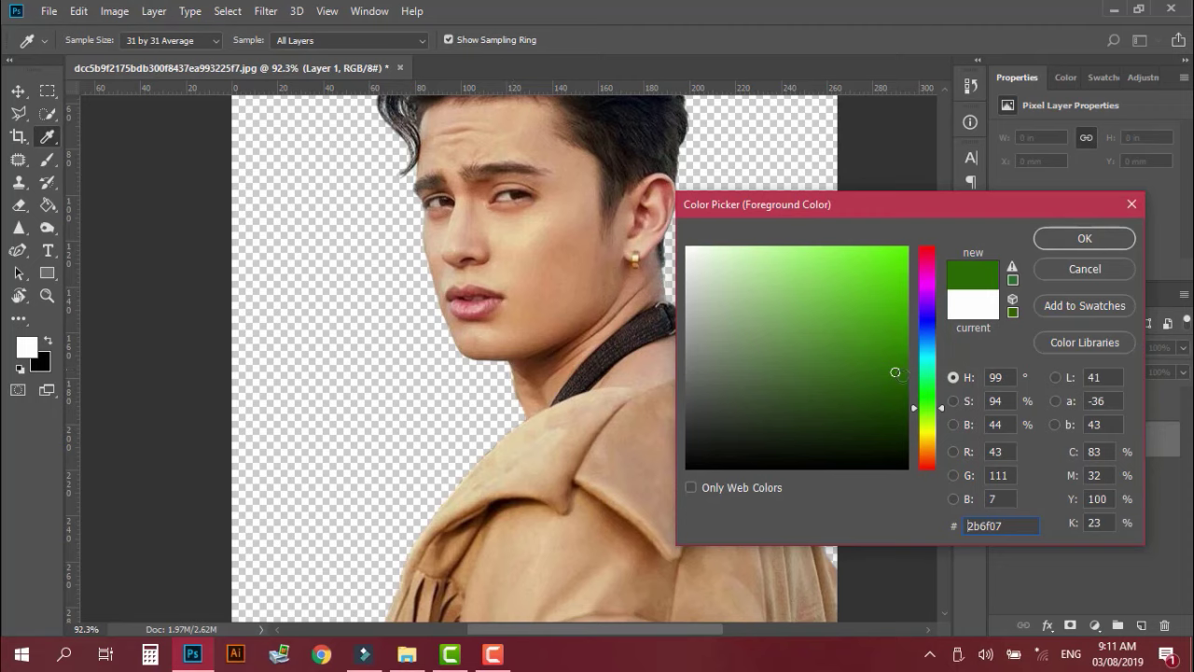
{"action": "left_click", "coordinate": [901, 380]}
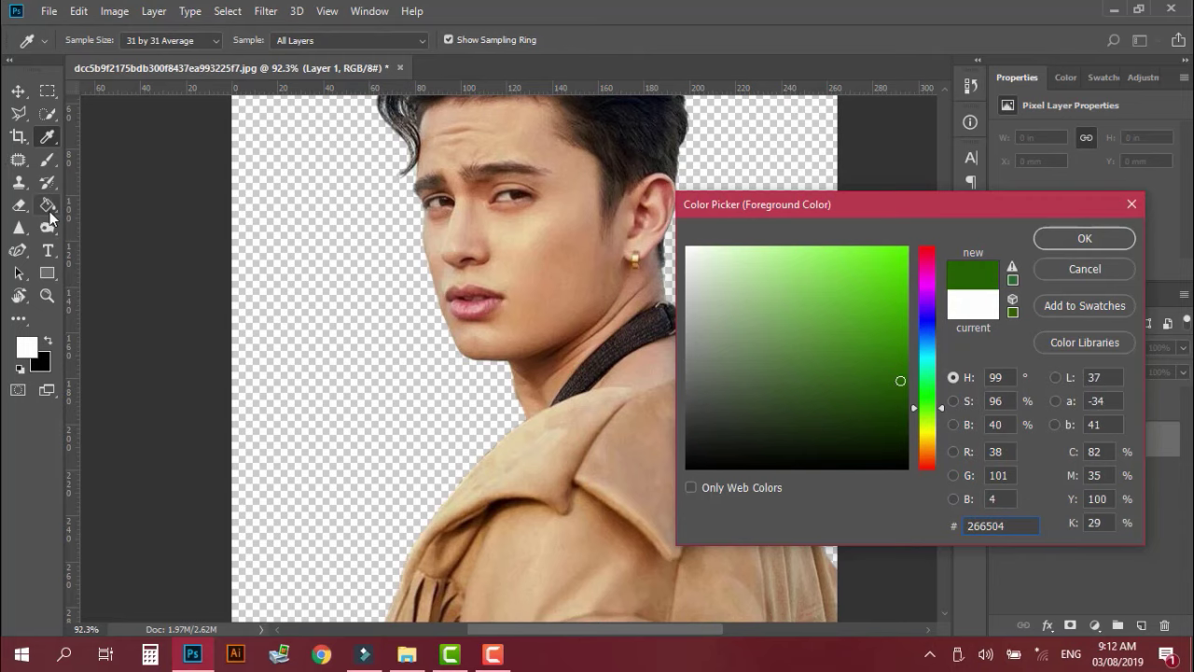
{"action": "left_click", "coordinate": [1073, 238]}
Fill Layer 1 with the dark green using the Paint Bucket.
{"action": "key", "text": "w"}
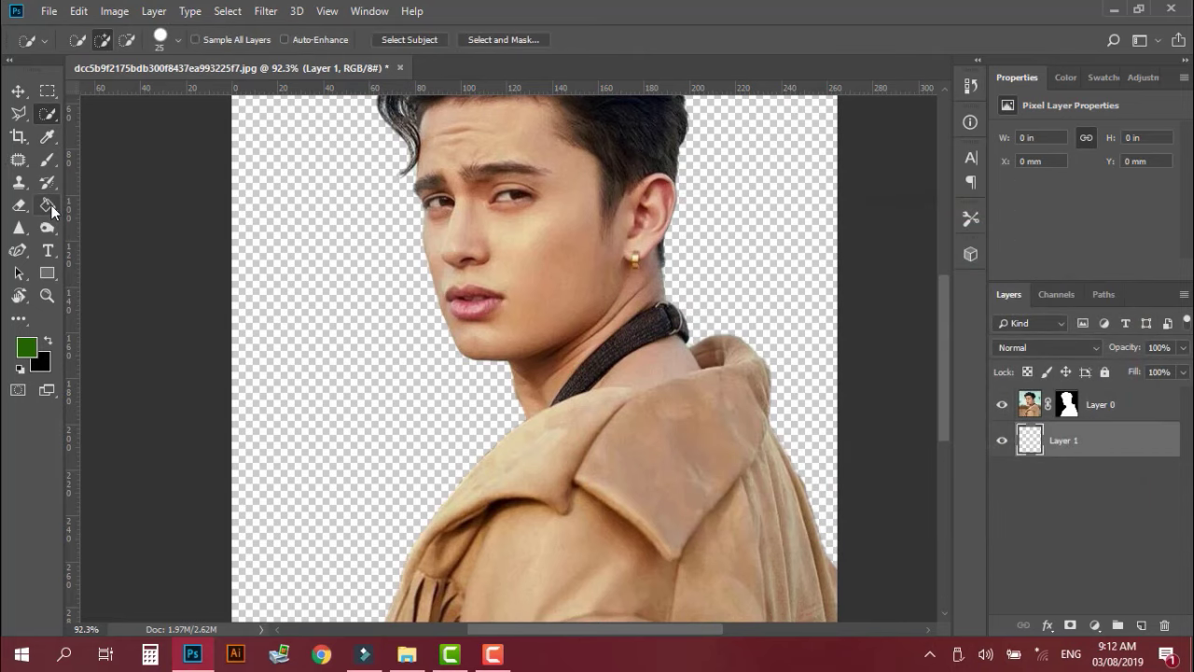
{"action": "left_click", "coordinate": [48, 205]}
{"action": "left_click", "coordinate": [411, 384]}
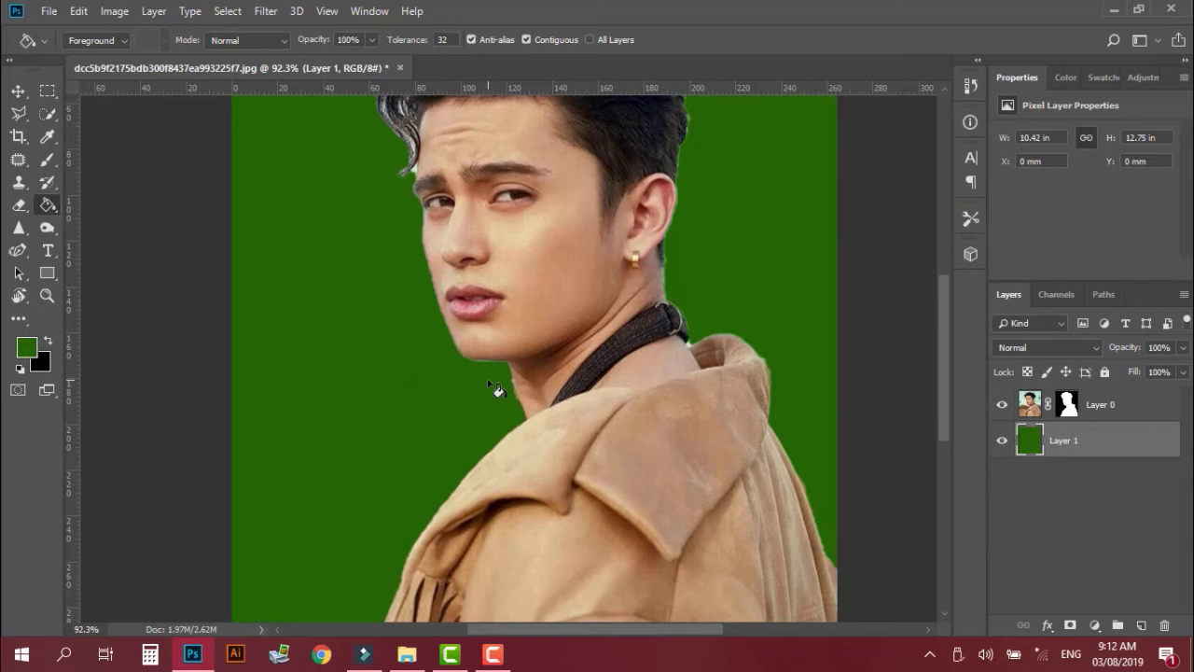
Hide the green Layer 1 and zoom in to check the man's edges against transparency.
{"action": "left_click", "coordinate": [18, 92]}
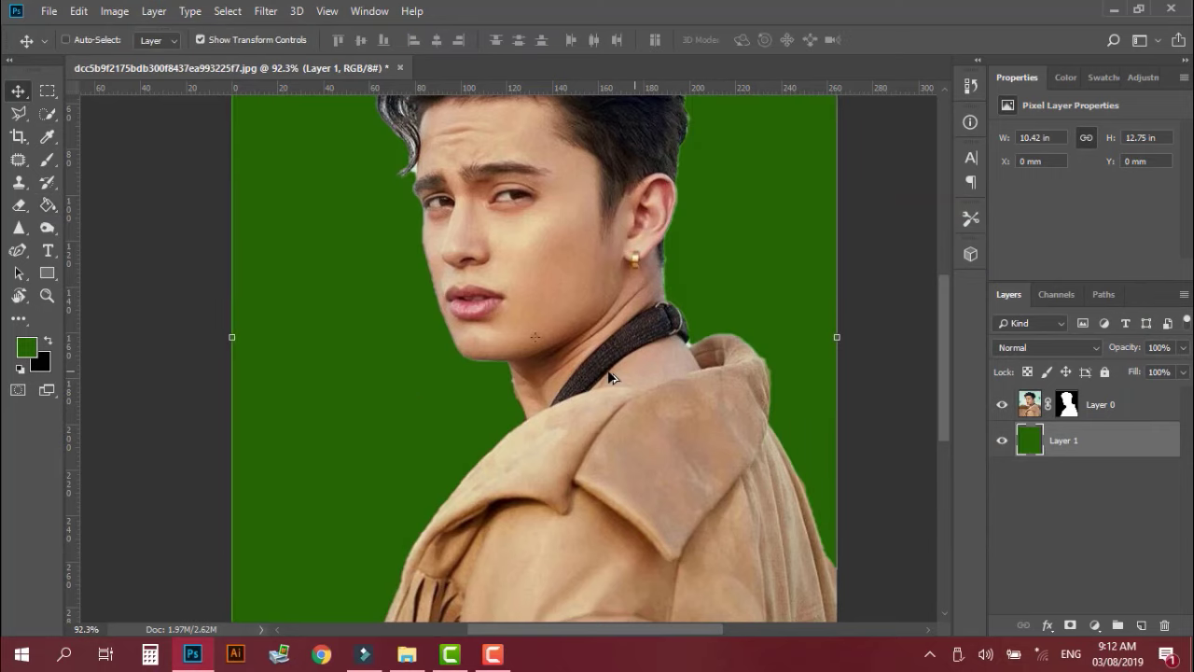
{"action": "scroll", "coordinate": [611, 376], "scroll_direction": "up", "scroll_amount": 3}
{"action": "scroll", "coordinate": [495, 392], "scroll_direction": "up", "scroll_amount": 3}
{"action": "scroll", "coordinate": [497, 441], "scroll_direction": "up", "scroll_amount": 2}
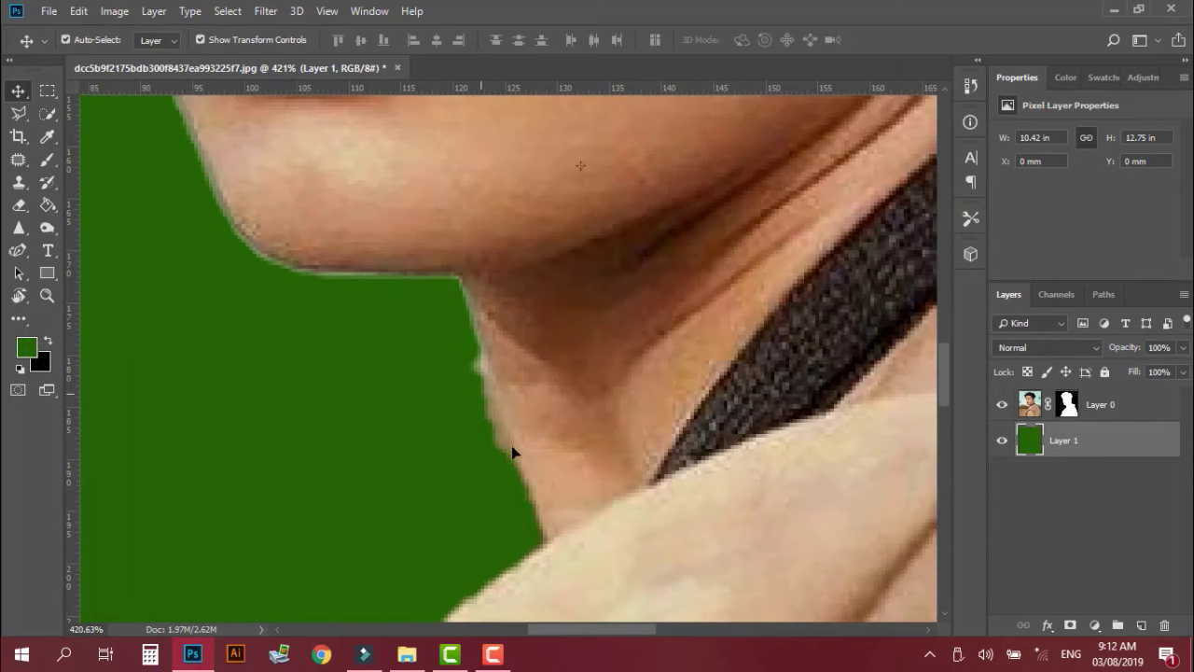
{"action": "left_click", "coordinate": [1002, 440]}
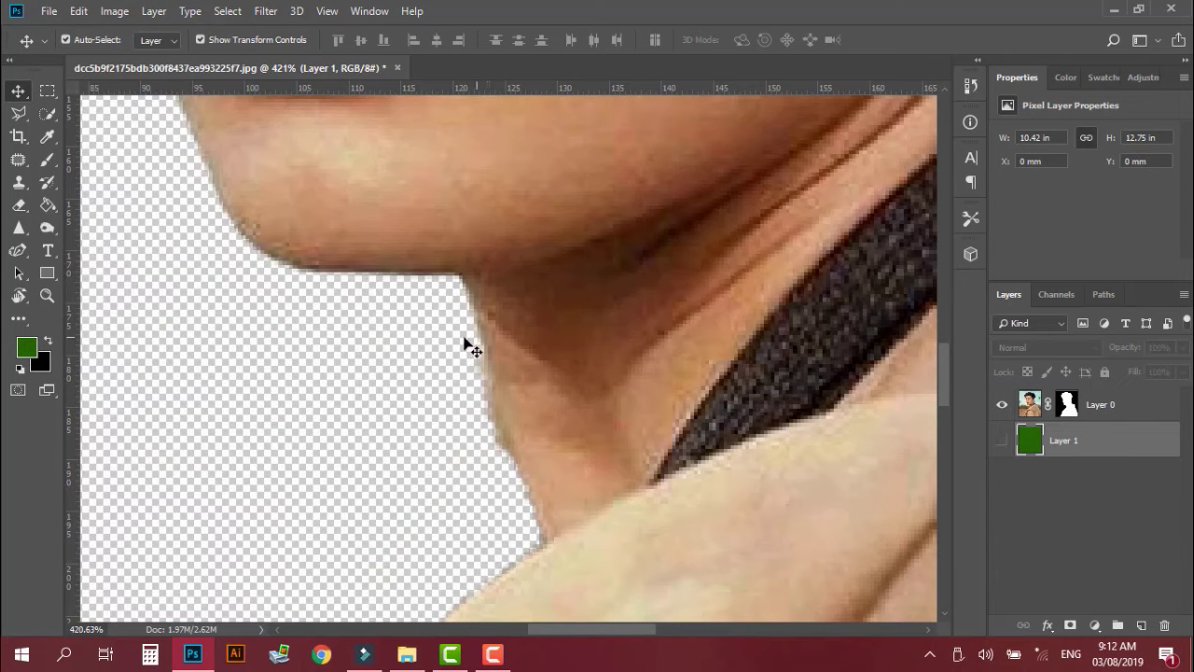
{"action": "scroll", "coordinate": [593, 467], "scroll_direction": "down", "scroll_amount": 2}
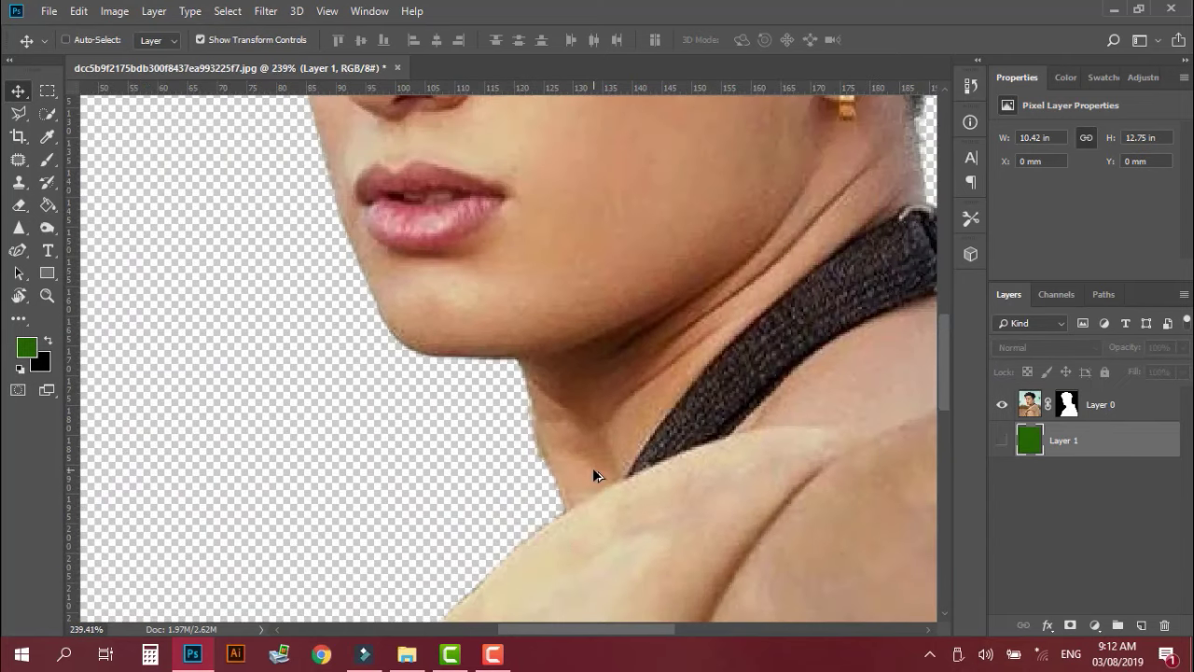
{"action": "scroll", "coordinate": [592, 468], "scroll_direction": "down", "scroll_amount": 2}
{"action": "scroll", "coordinate": [592, 468], "scroll_direction": "up", "scroll_amount": 1}
{"action": "scroll", "coordinate": [593, 467], "scroll_direction": "up", "scroll_amount": 1}
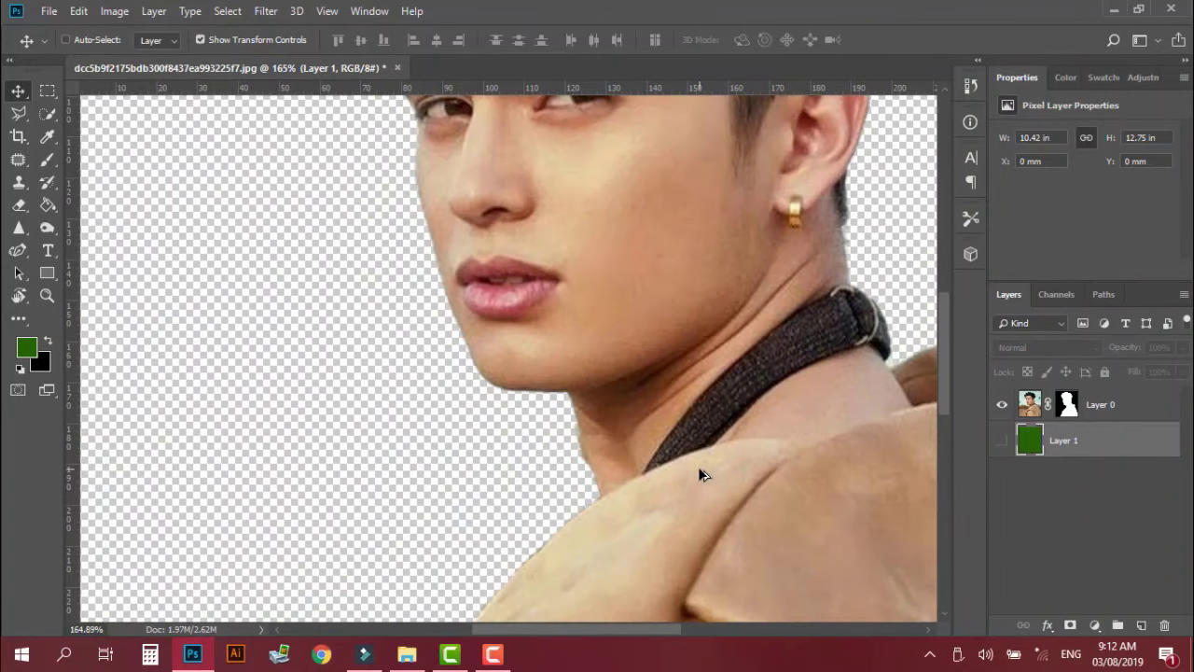
{"action": "scroll", "coordinate": [698, 475], "scroll_direction": "down", "scroll_amount": 1}
{"action": "scroll", "coordinate": [698, 475], "scroll_direction": "down", "scroll_amount": 1}
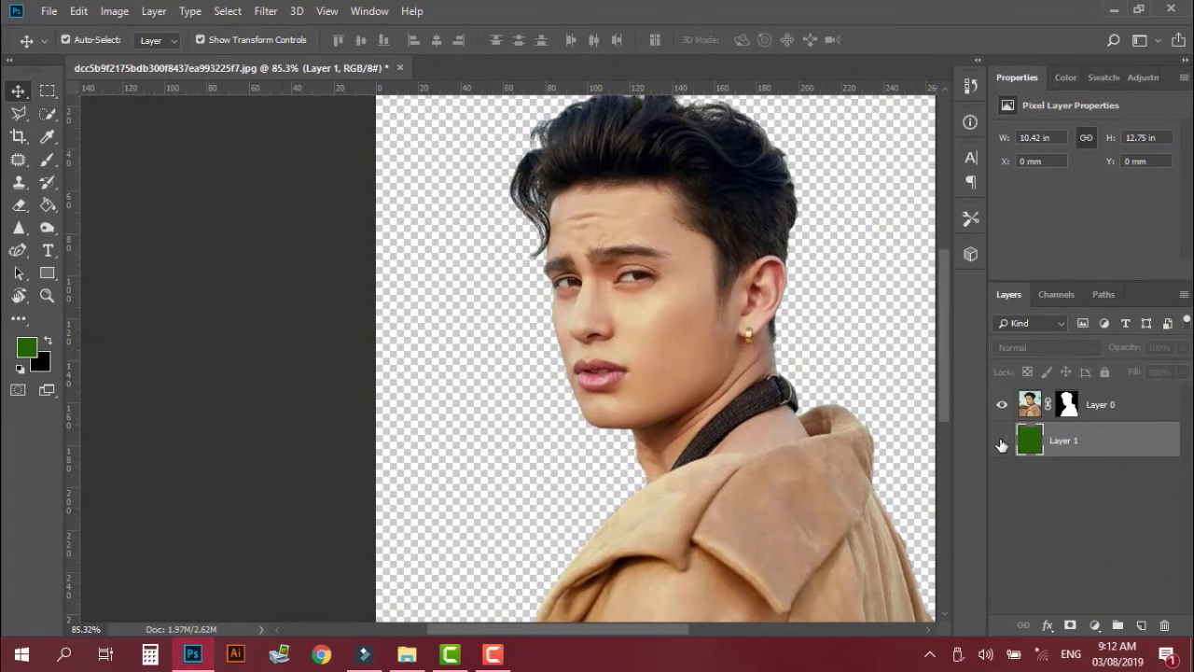
Show the green Layer 1 again and zoom around the jacket and shoulder.
{"action": "left_click", "coordinate": [1001, 440]}
{"action": "mouse_move", "coordinate": [771, 493]}
{"action": "left_mouse_down"}
{"action": "mouse_move", "coordinate": [623, 249]}
{"action": "mouse_move", "coordinate": [623, 635]}
{"action": "left_mouse_up"}
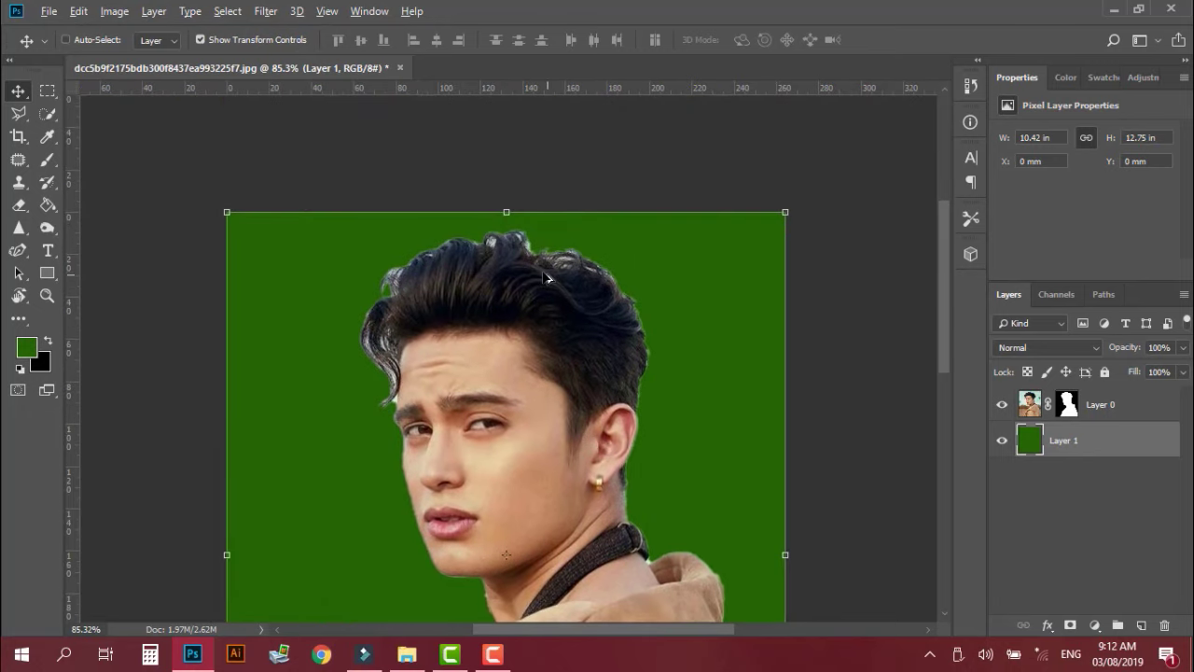
{"action": "scroll", "coordinate": [509, 224], "scroll_direction": "up", "scroll_amount": 2}
{"action": "scroll", "coordinate": [509, 224], "scroll_direction": "up", "scroll_amount": 1}
{"action": "scroll", "coordinate": [508, 224], "scroll_direction": "up", "scroll_amount": 1}
{"action": "scroll", "coordinate": [509, 225], "scroll_direction": "down", "scroll_amount": 1}
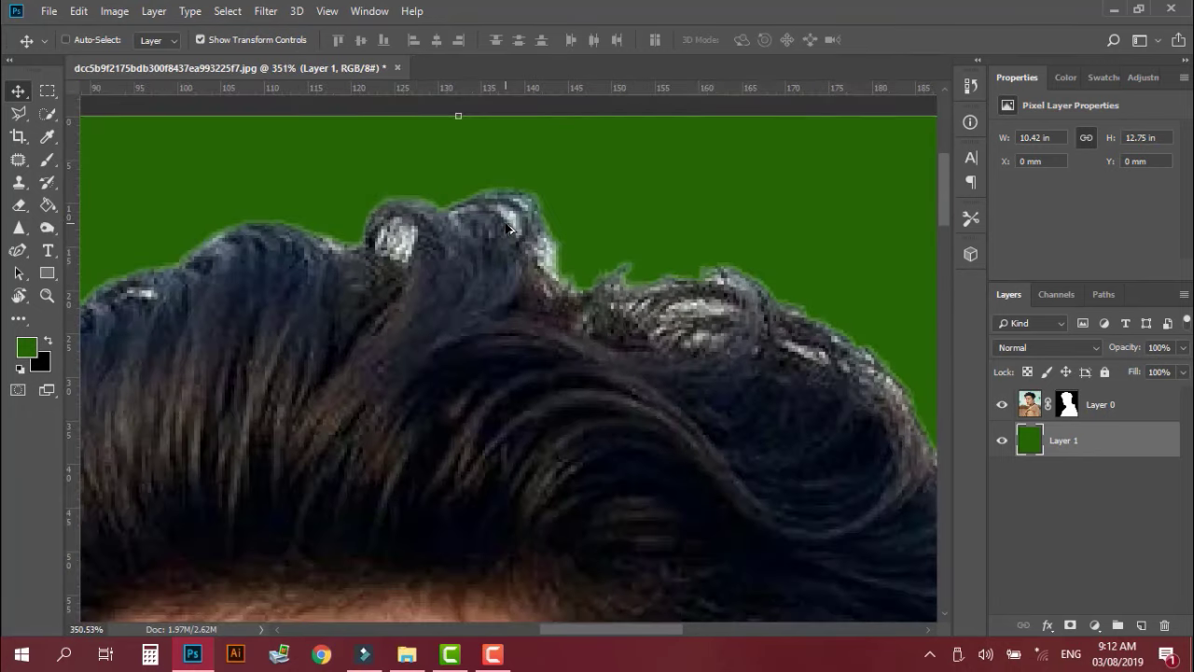
{"action": "scroll", "coordinate": [508, 227], "scroll_direction": "down", "scroll_amount": 4}
{"action": "scroll", "coordinate": [508, 226], "scroll_direction": "down", "scroll_amount": 2}
{"action": "scroll", "coordinate": [509, 226], "scroll_direction": "down", "scroll_amount": 2}
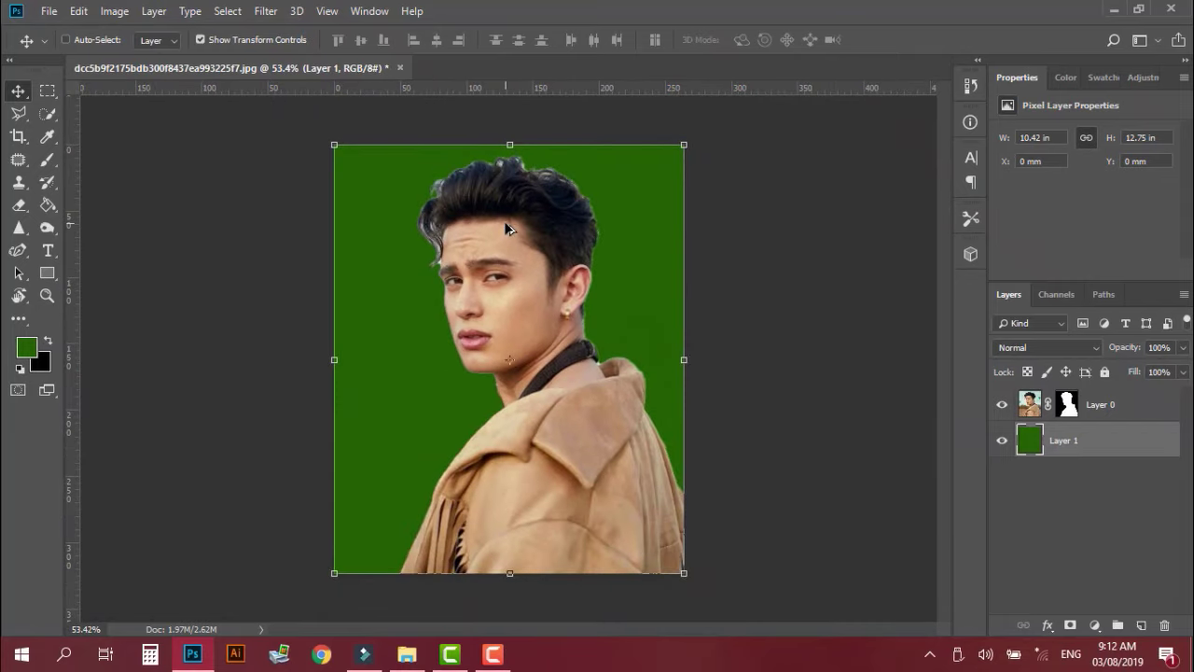
{"action": "scroll", "coordinate": [394, 360], "scroll_direction": "up", "scroll_amount": 3}
{"action": "scroll", "coordinate": [419, 298], "scroll_direction": "up", "scroll_amount": 6}
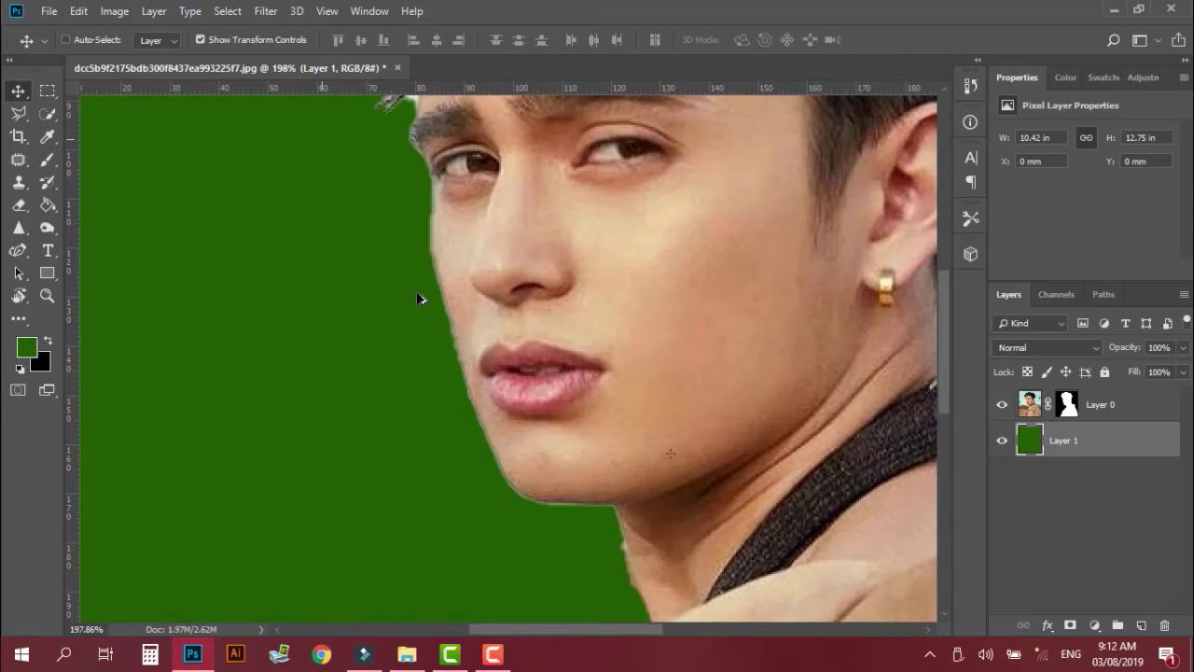
{"action": "scroll", "coordinate": [432, 363], "scroll_direction": "up", "scroll_amount": 1}
{"action": "scroll", "coordinate": [439, 360], "scroll_direction": "up", "scroll_amount": 2}
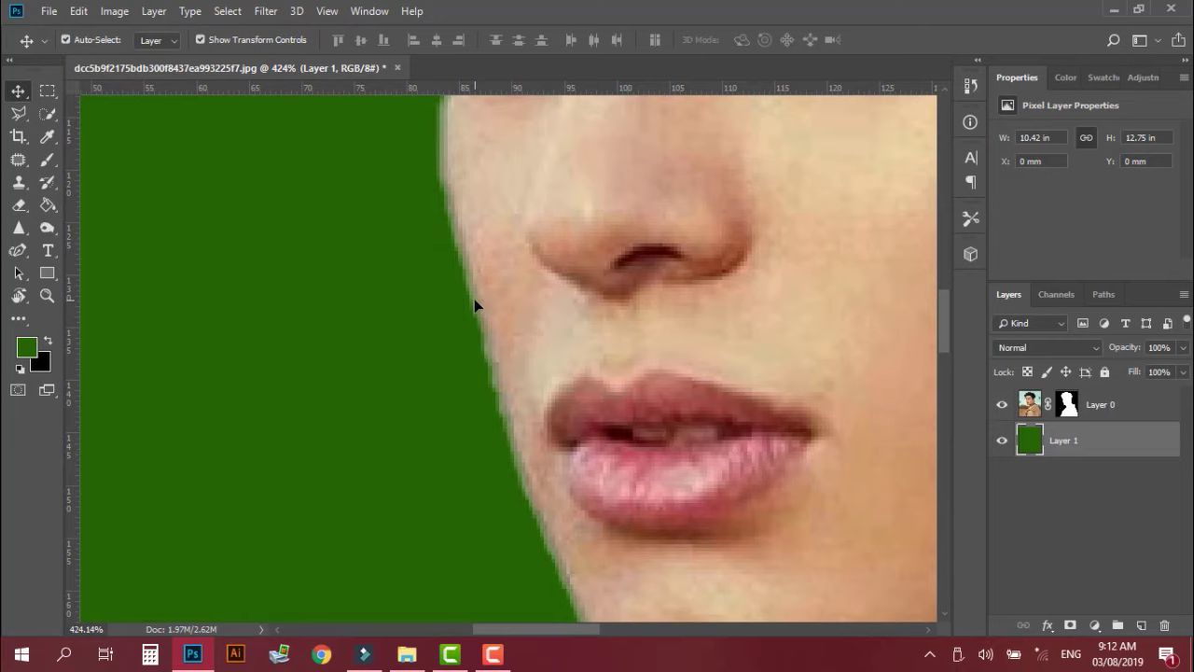
{"action": "scroll", "coordinate": [472, 264], "scroll_direction": "down", "scroll_amount": 2}
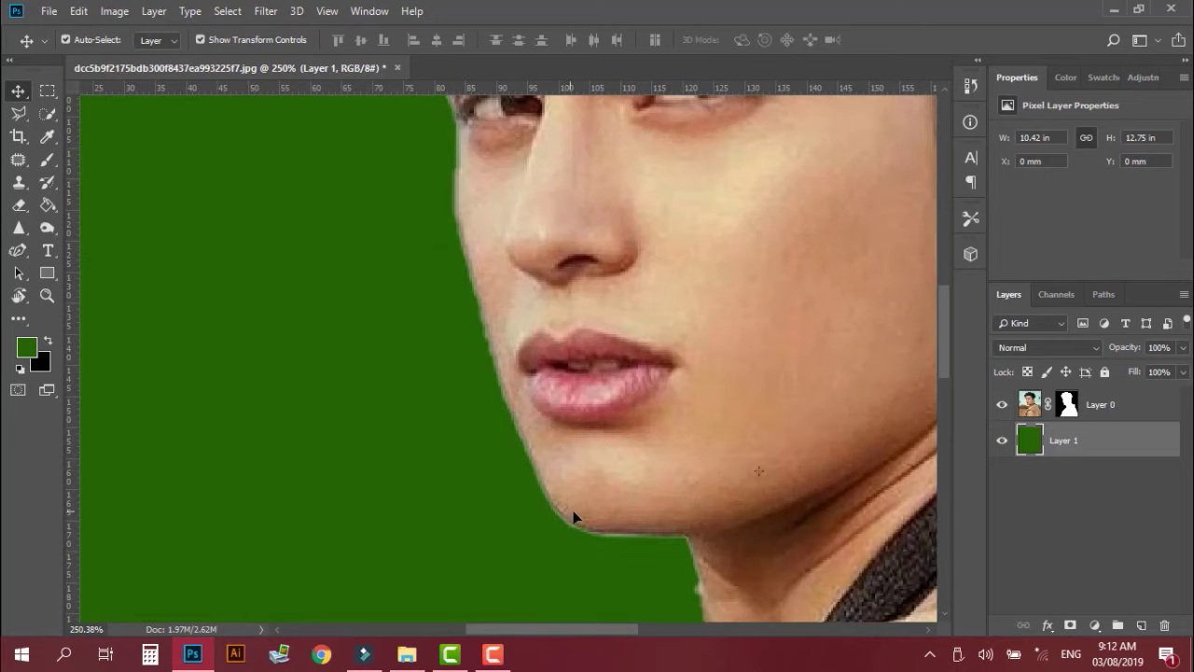
Target Layer 0's mask and inspect the shoulder area up close.
{"action": "left_click", "coordinate": [1067, 404]}
{"action": "scroll", "coordinate": [651, 460], "scroll_direction": "down", "scroll_amount": 5}
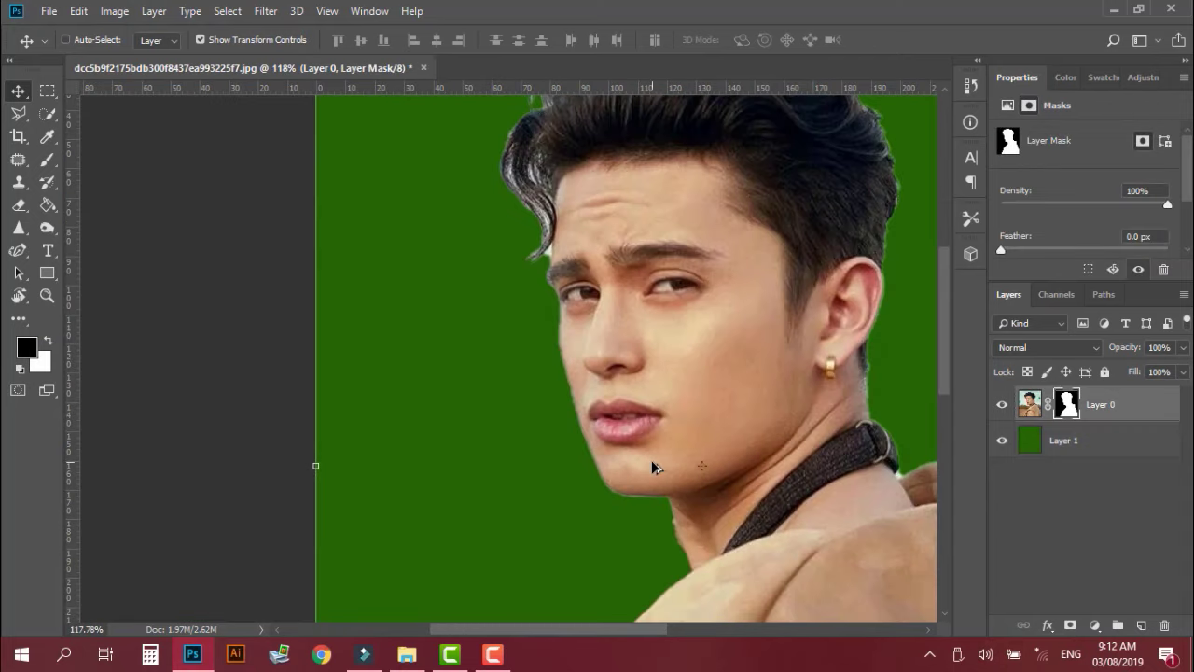
{"action": "scroll", "coordinate": [651, 460], "scroll_direction": "down", "scroll_amount": 3}
{"action": "left_click_drag", "start_coordinate": [773, 488], "coordinate": [640, 416]}
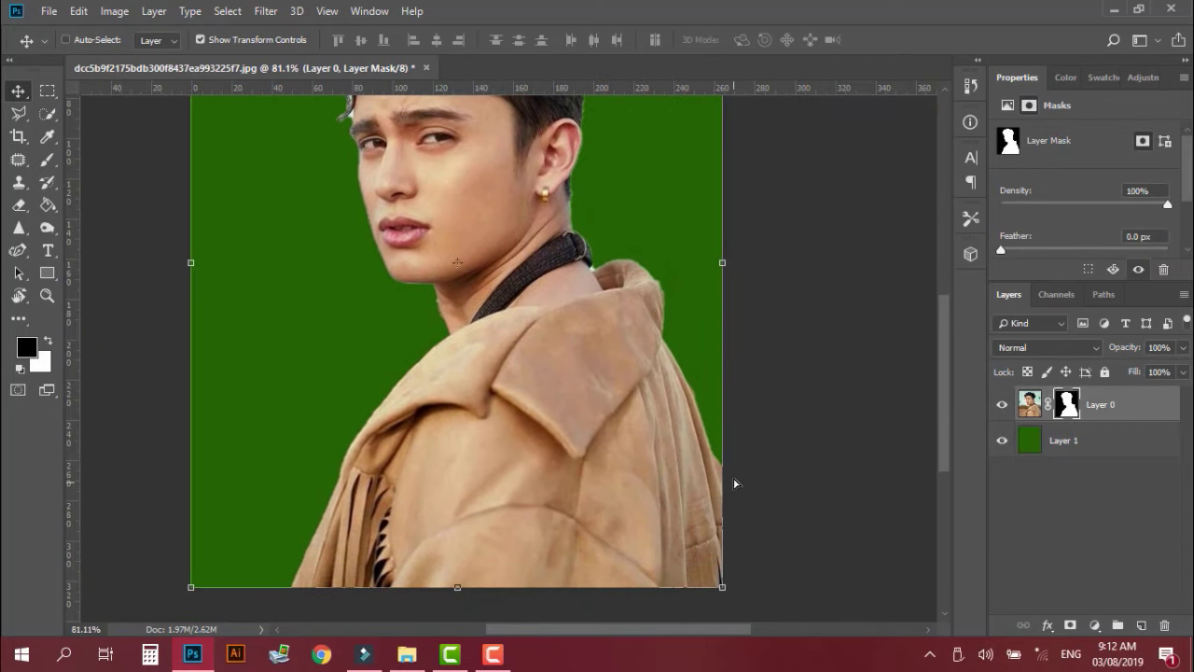
{"action": "scroll", "coordinate": [733, 480], "scroll_direction": "up", "scroll_amount": 5}
{"action": "scroll", "coordinate": [733, 478], "scroll_direction": "up", "scroll_amount": 3}
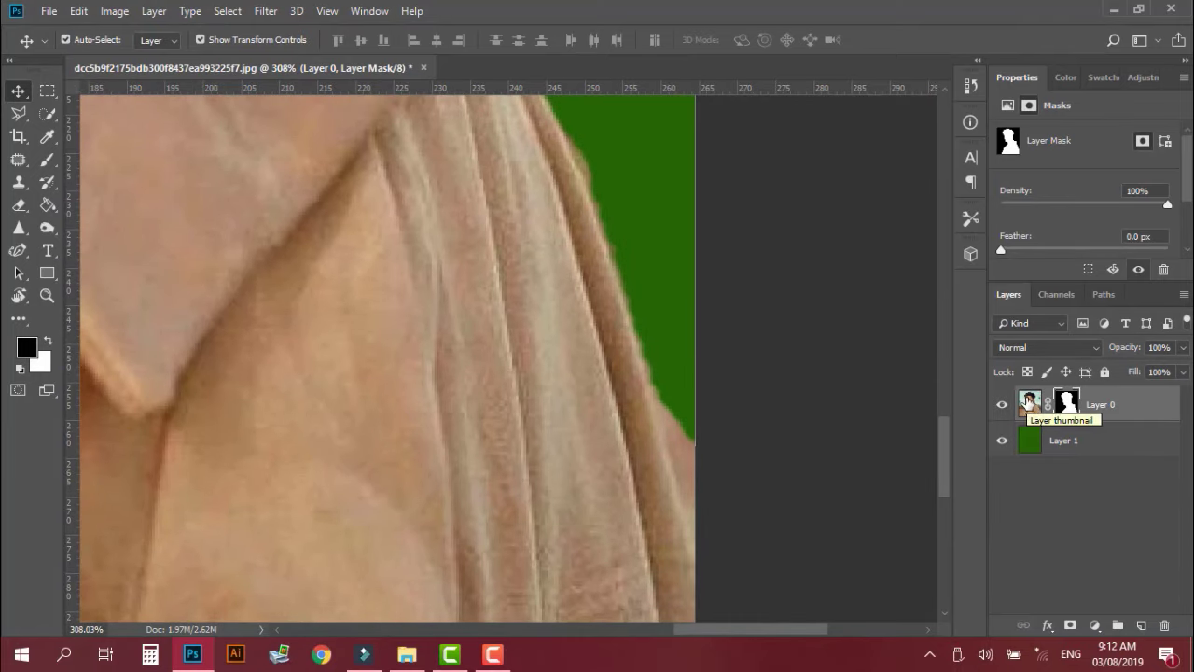
Fully lock the green Layer 1, then target Layer 0's mask again.
{"action": "left_click", "coordinate": [1091, 436]}
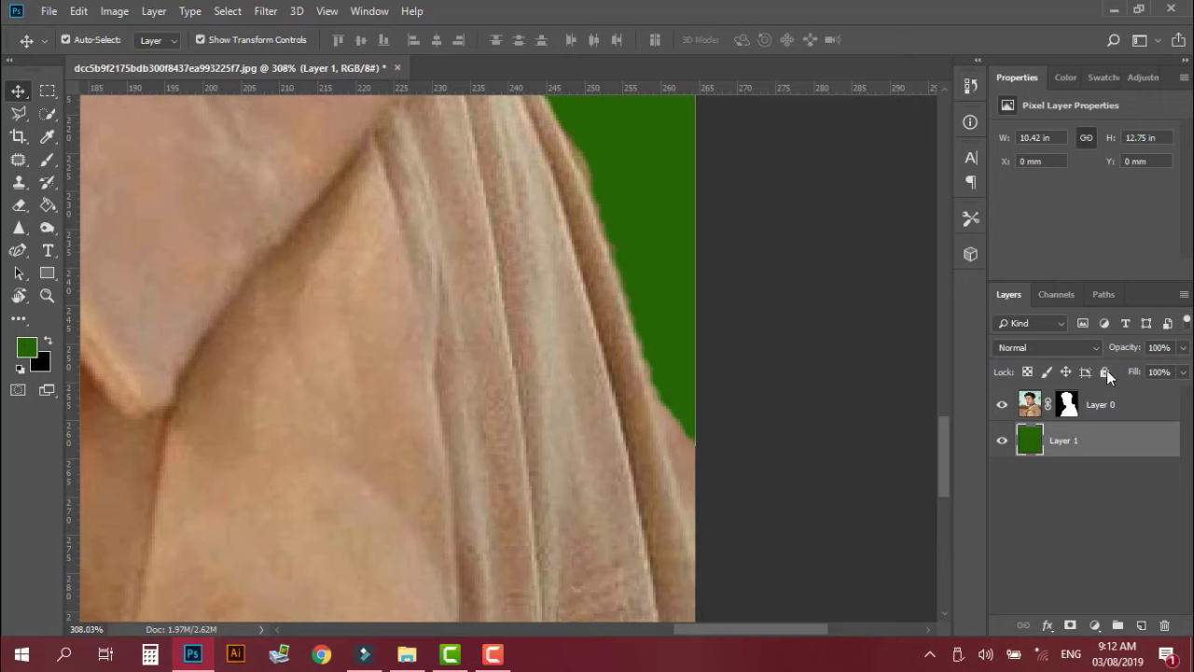
{"action": "left_click", "coordinate": [1106, 373]}
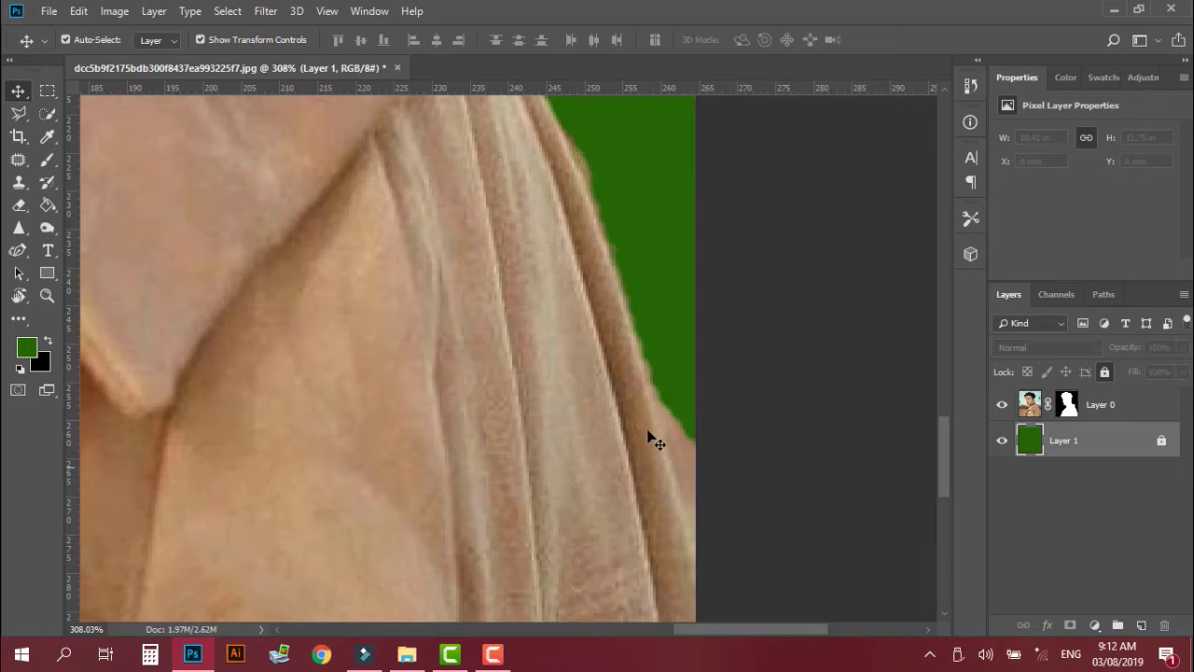
{"action": "scroll", "coordinate": [651, 439], "scroll_direction": "down", "scroll_amount": 1}
{"action": "scroll", "coordinate": [651, 439], "scroll_direction": "down", "scroll_amount": 1}
{"action": "scroll", "coordinate": [597, 373], "scroll_direction": "down", "scroll_amount": 1}
{"action": "scroll", "coordinate": [711, 501], "scroll_direction": "down", "scroll_amount": 1}
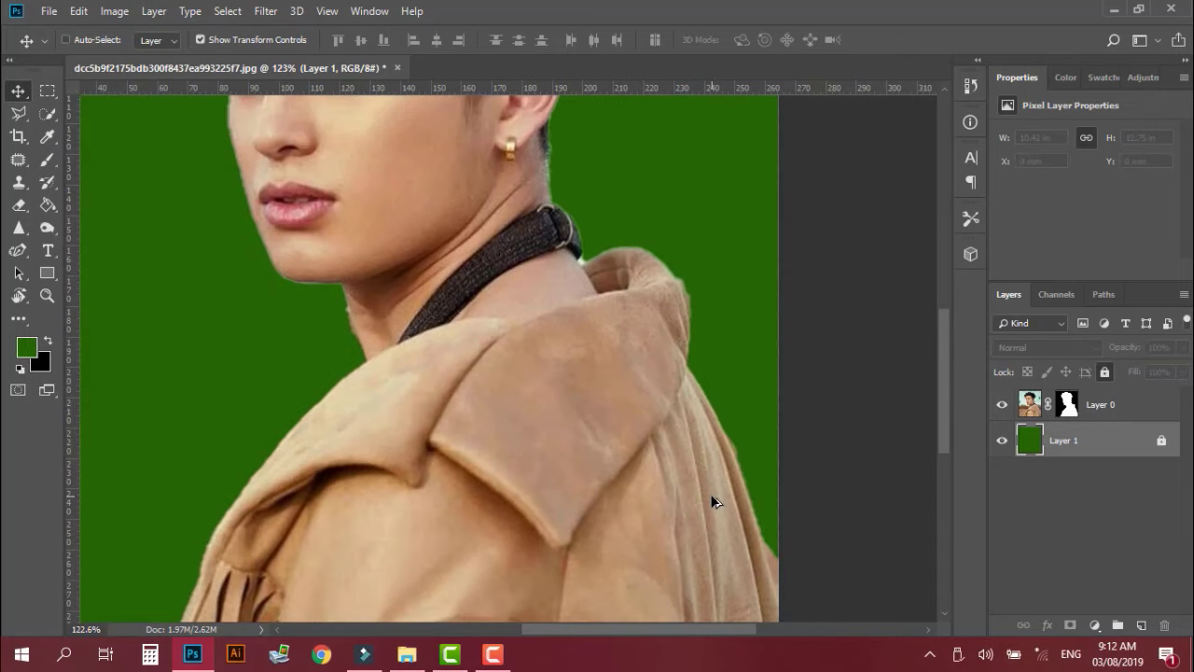
{"action": "scroll", "coordinate": [711, 501], "scroll_direction": "down", "scroll_amount": 1}
{"action": "scroll", "coordinate": [711, 501], "scroll_direction": "down", "scroll_amount": 1}
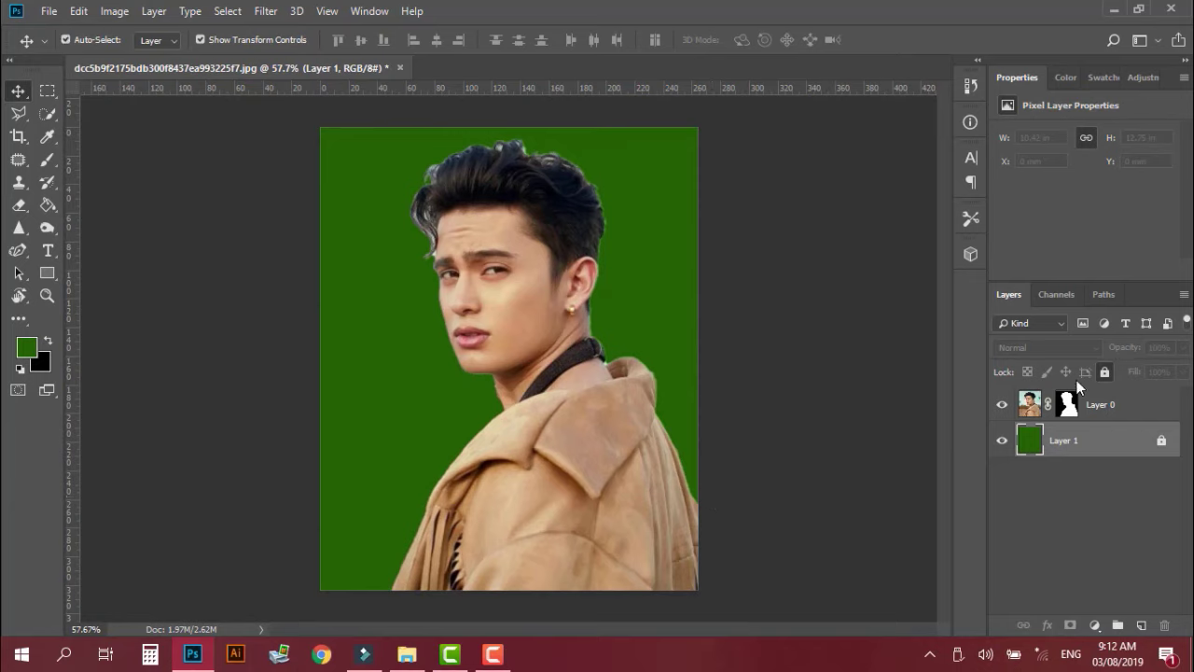
{"action": "left_click", "coordinate": [1068, 405]}
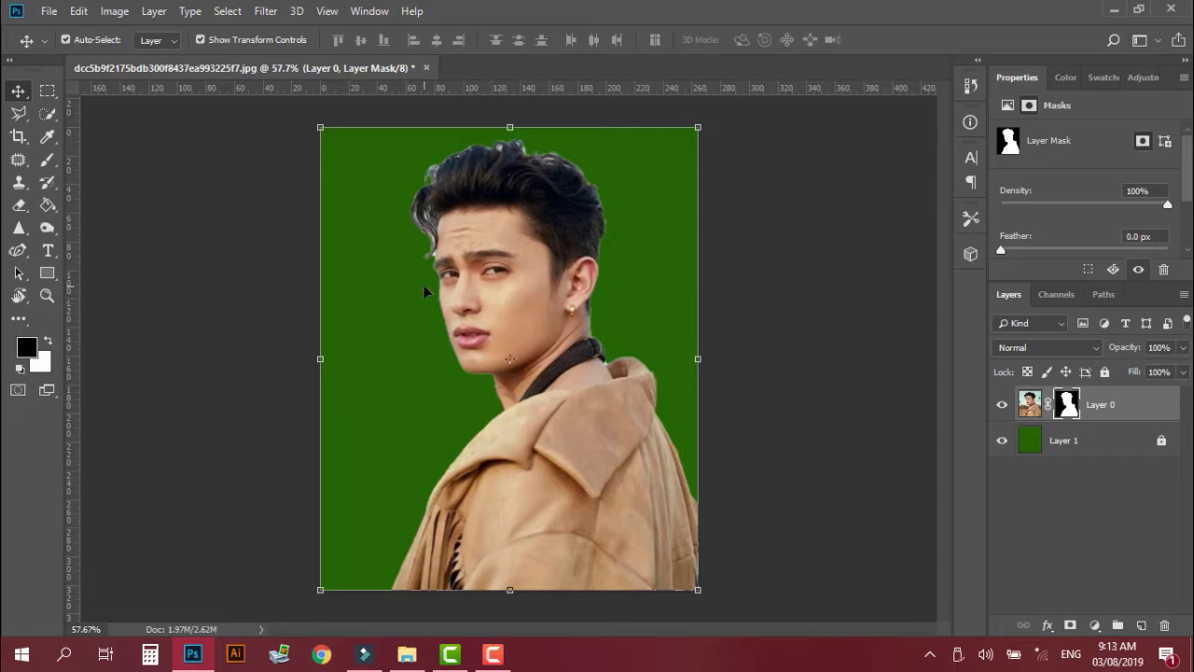
Brush Layer 0's mask along the jacket's right shoulder edge, swapping between black and white.
{"action": "key", "text": "b"}
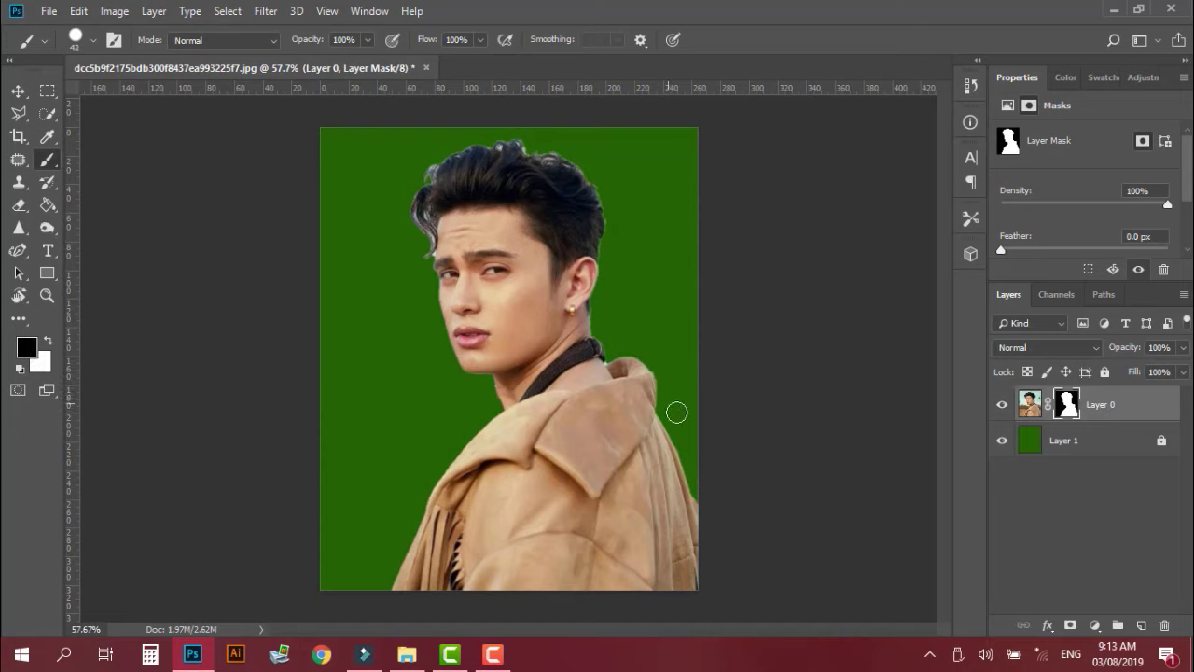
{"action": "left_click_drag", "start_coordinate": [643, 380], "coordinate": [665, 464]}
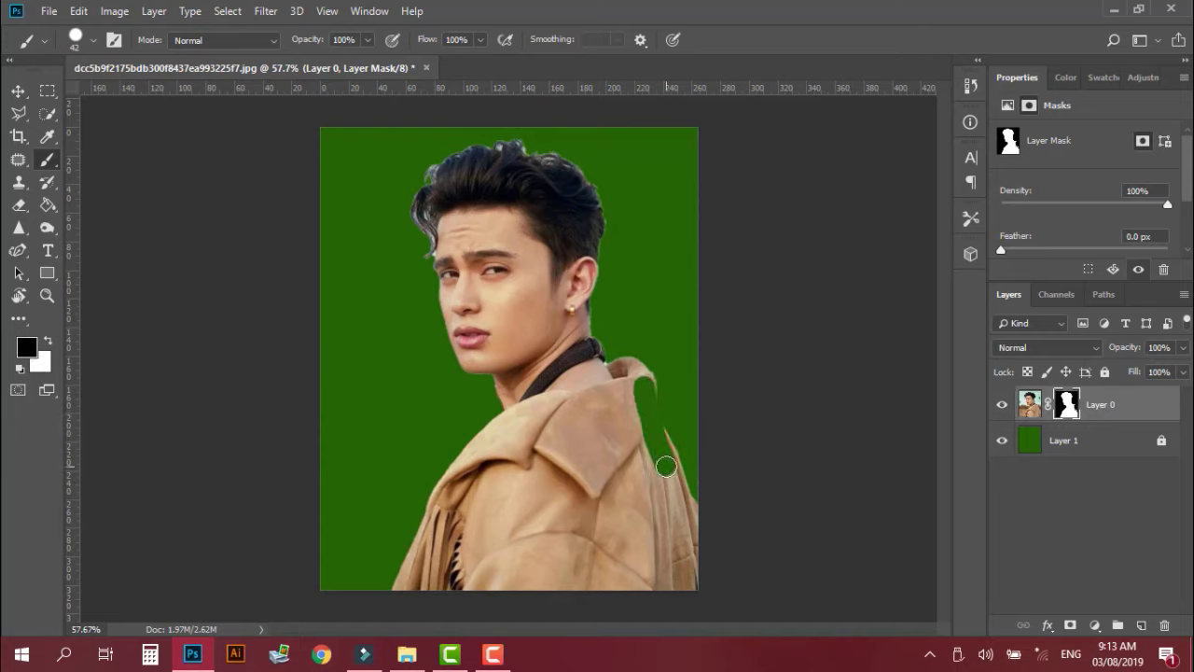
{"action": "key", "text": "x"}
{"action": "left_click_drag", "start_coordinate": [642, 366], "coordinate": [665, 482]}
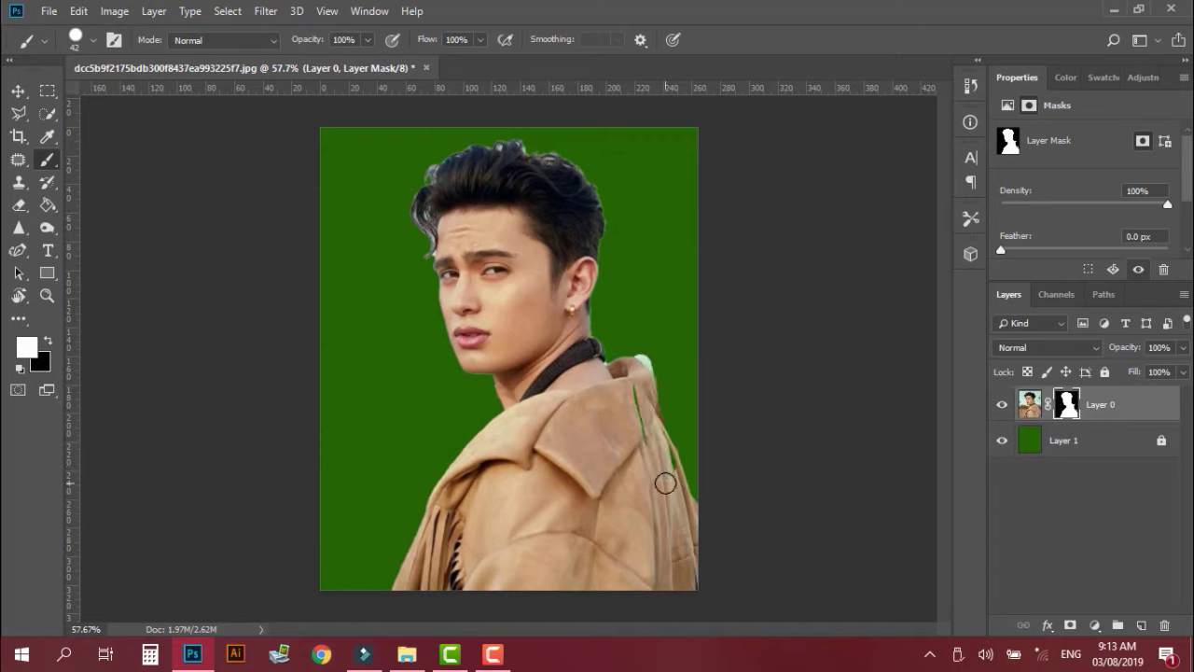
{"action": "key", "text": "x"}
{"action": "key", "text": "x"}
{"action": "key", "text": "x"}
{"action": "key", "text": "x"}
{"action": "mouse_move", "coordinate": [632, 405]}
{"action": "left_mouse_down"}
{"action": "mouse_move", "coordinate": [634, 392]}
{"action": "mouse_move", "coordinate": [687, 488]}
{"action": "mouse_move", "coordinate": [684, 434]}
{"action": "mouse_move", "coordinate": [606, 399]}
{"action": "mouse_move", "coordinate": [593, 331]}
{"action": "mouse_move", "coordinate": [621, 402]}
{"action": "left_mouse_up"}
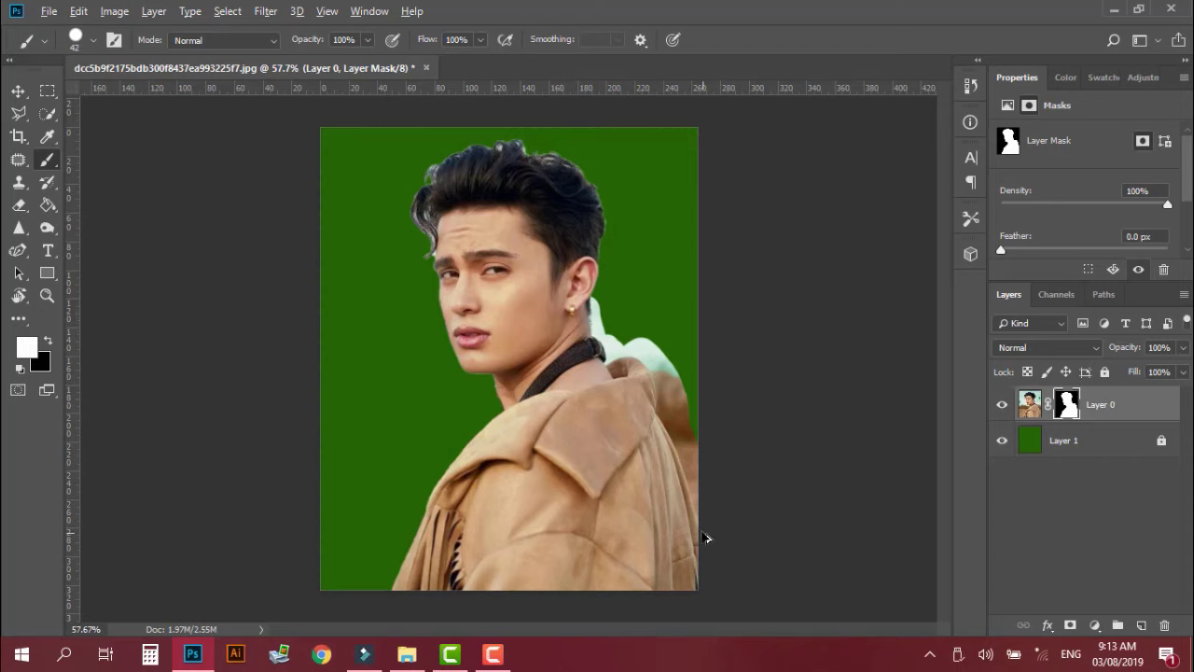
Zoom in and paint black on the mask to hide the brown strip along the jacket edge.
{"action": "scroll", "coordinate": [700, 523], "scroll_direction": "up", "scroll_amount": 2}
{"action": "scroll", "coordinate": [701, 524], "scroll_direction": "up", "scroll_amount": 2}
{"action": "left_click_drag", "start_coordinate": [715, 533], "coordinate": [647, 461]}
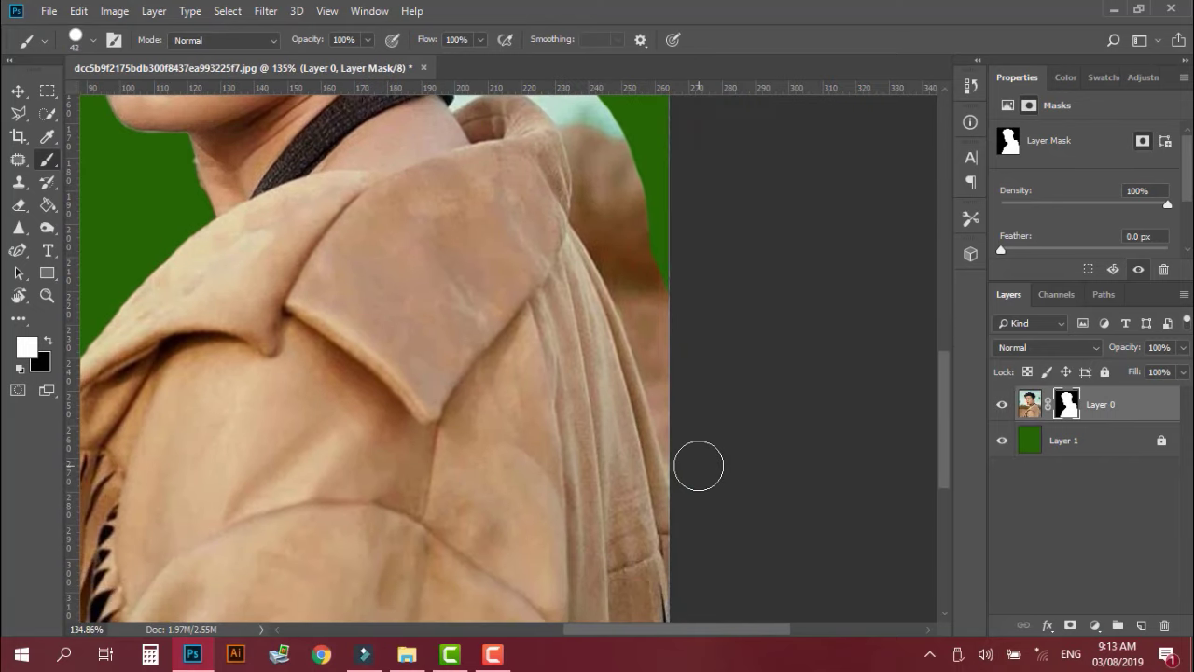
{"action": "key", "text": "x"}
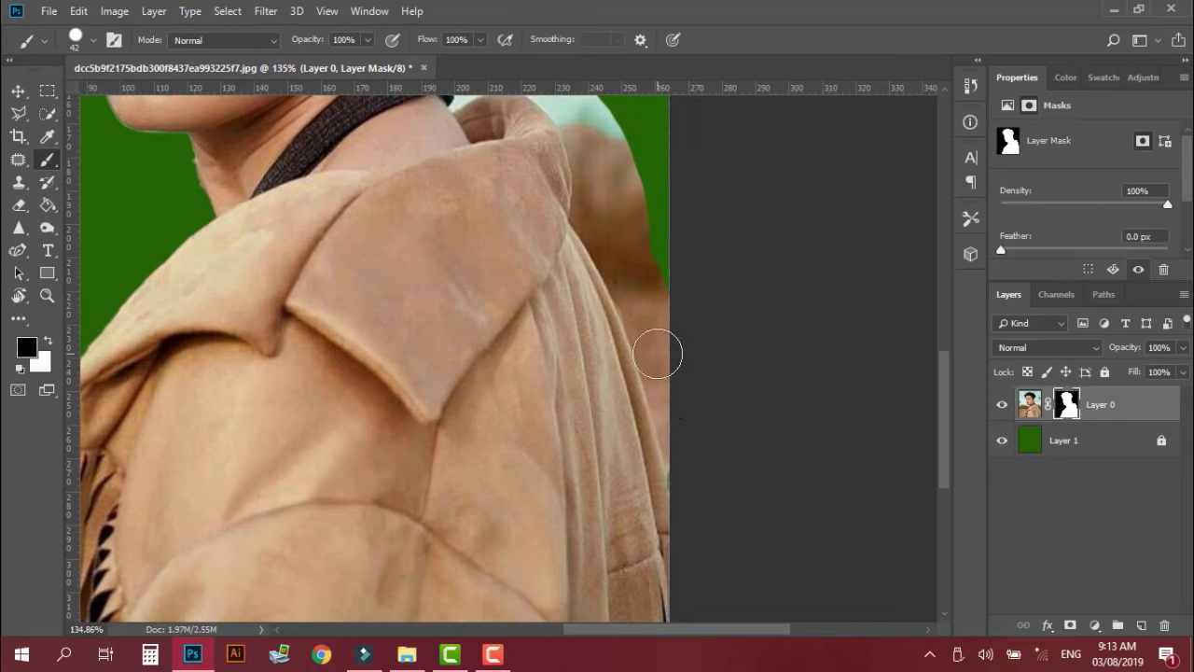
{"action": "scroll", "coordinate": [657, 353], "scroll_direction": "up", "scroll_amount": 2}
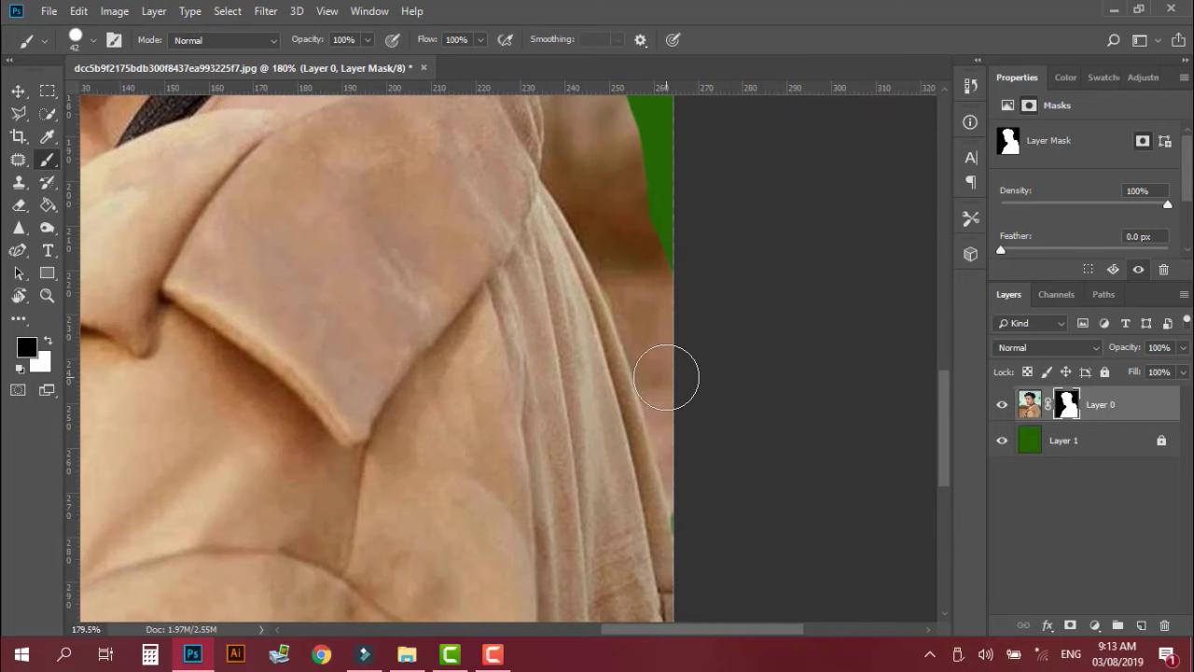
{"action": "left_click_drag", "start_coordinate": [662, 350], "coordinate": [656, 499]}
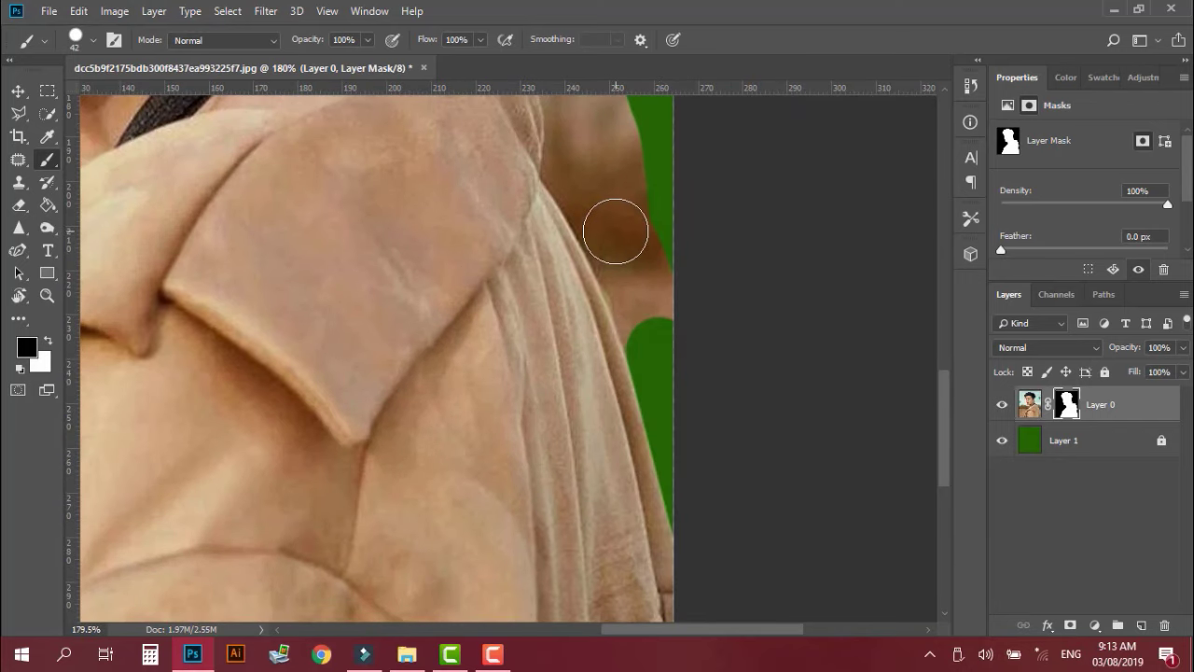
{"action": "mouse_move", "coordinate": [617, 237]}
{"action": "left_mouse_down"}
{"action": "mouse_move", "coordinate": [574, 168]}
{"action": "mouse_move", "coordinate": [642, 187]}
{"action": "left_mouse_up"}
Shrink the brush, mask more background above the jacket edge, and undo the stray stroke.
{"action": "scroll", "coordinate": [631, 245], "scroll_direction": "up", "scroll_amount": 2}
{"action": "scroll", "coordinate": [765, 469], "scroll_direction": "up", "scroll_amount": 1}
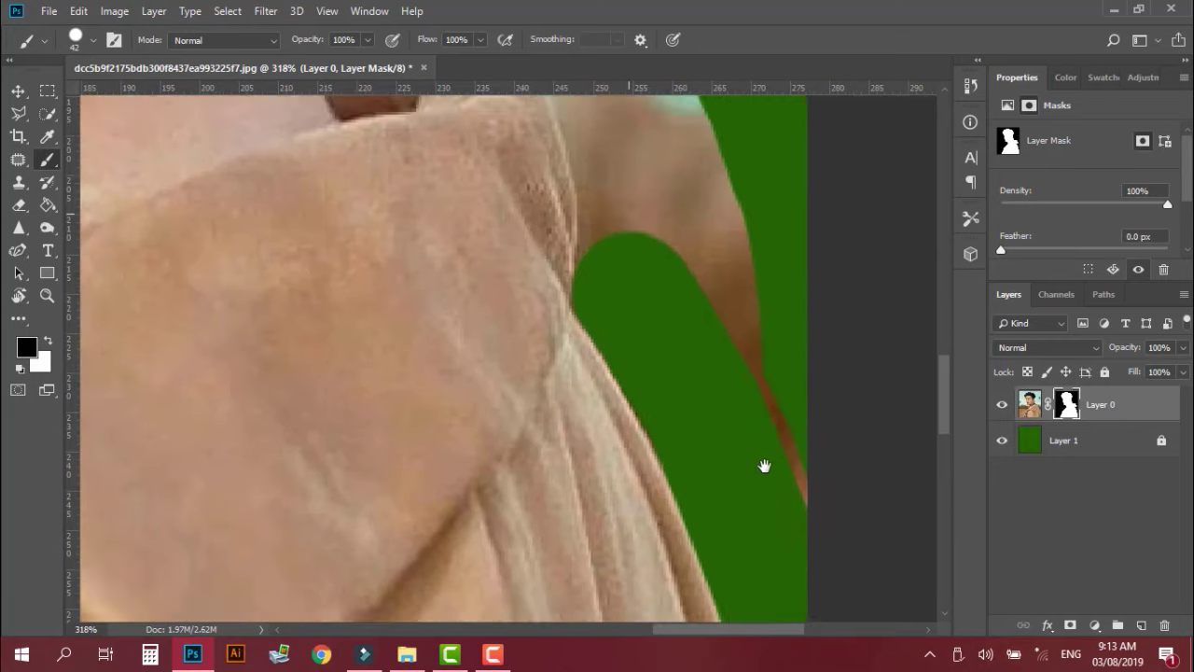
{"action": "scroll", "coordinate": [655, 381], "scroll_direction": "up", "scroll_amount": 1}
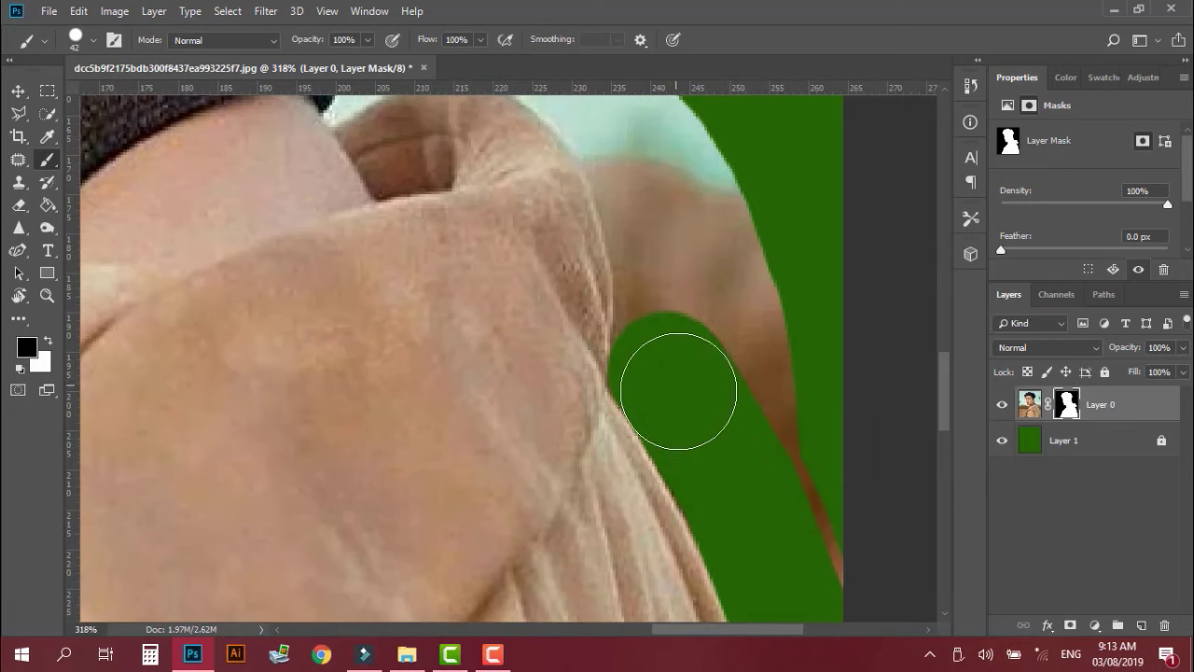
{"action": "scroll", "coordinate": [706, 419], "scroll_direction": "down", "scroll_amount": 1}
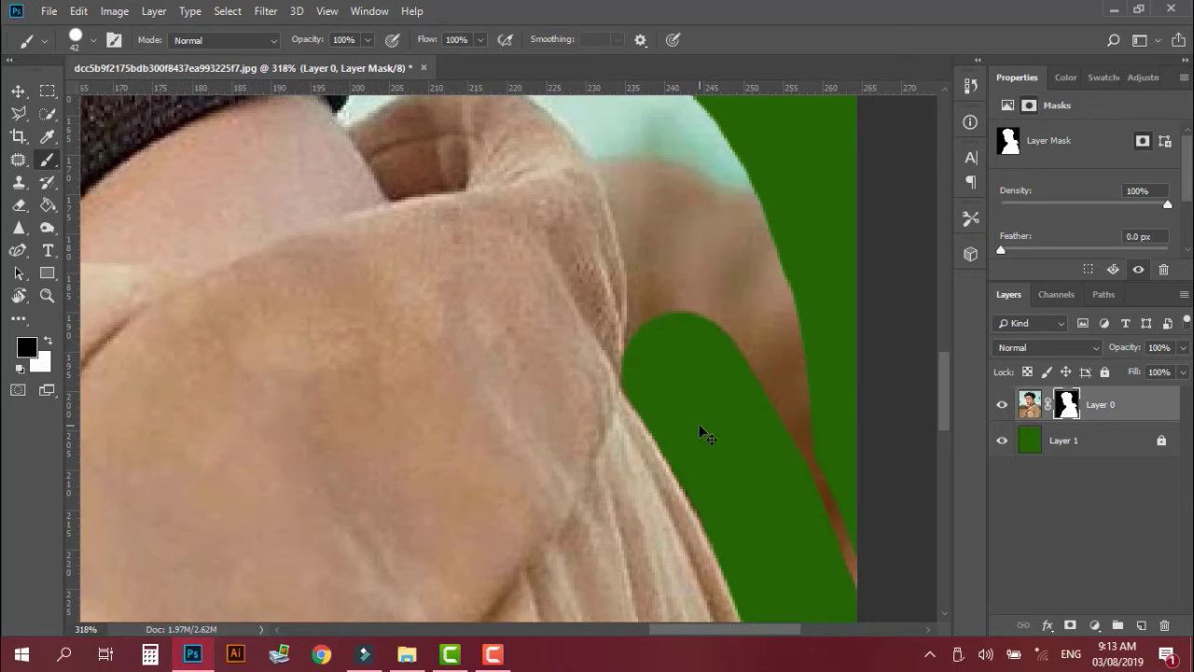
{"action": "scroll", "coordinate": [698, 423], "scroll_direction": "up", "scroll_amount": 2}
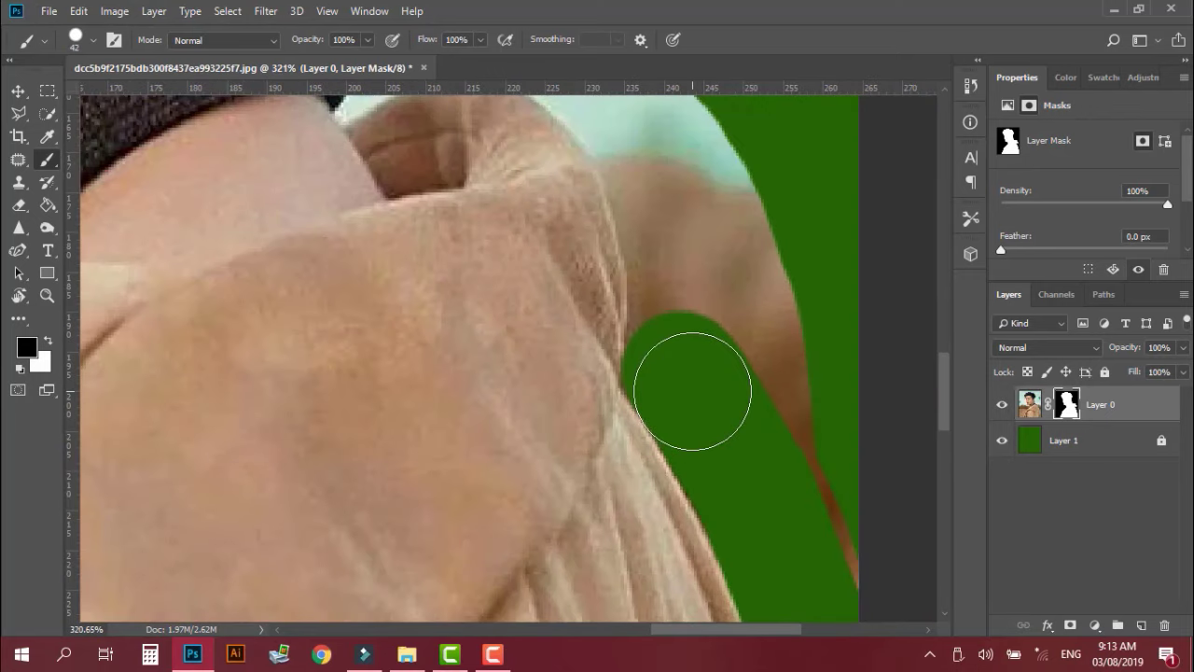
{"action": "key", "text": "bracketleft"}
{"action": "key", "text": "bracketleft"}
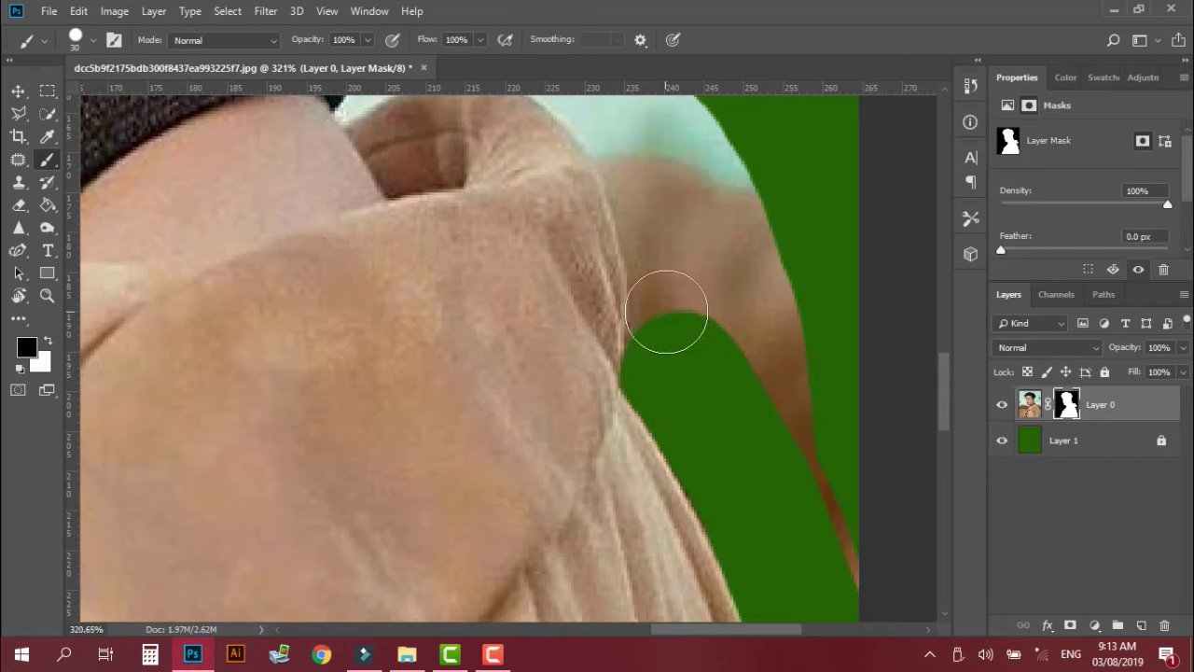
{"action": "mouse_move", "coordinate": [666, 312]}
{"action": "left_mouse_down"}
{"action": "mouse_move", "coordinate": [661, 234]}
{"action": "mouse_move", "coordinate": [645, 181]}
{"action": "mouse_move", "coordinate": [627, 170]}
{"action": "mouse_move", "coordinate": [680, 385]}
{"action": "left_mouse_up"}
{"action": "key", "text": "ctrl+z"}
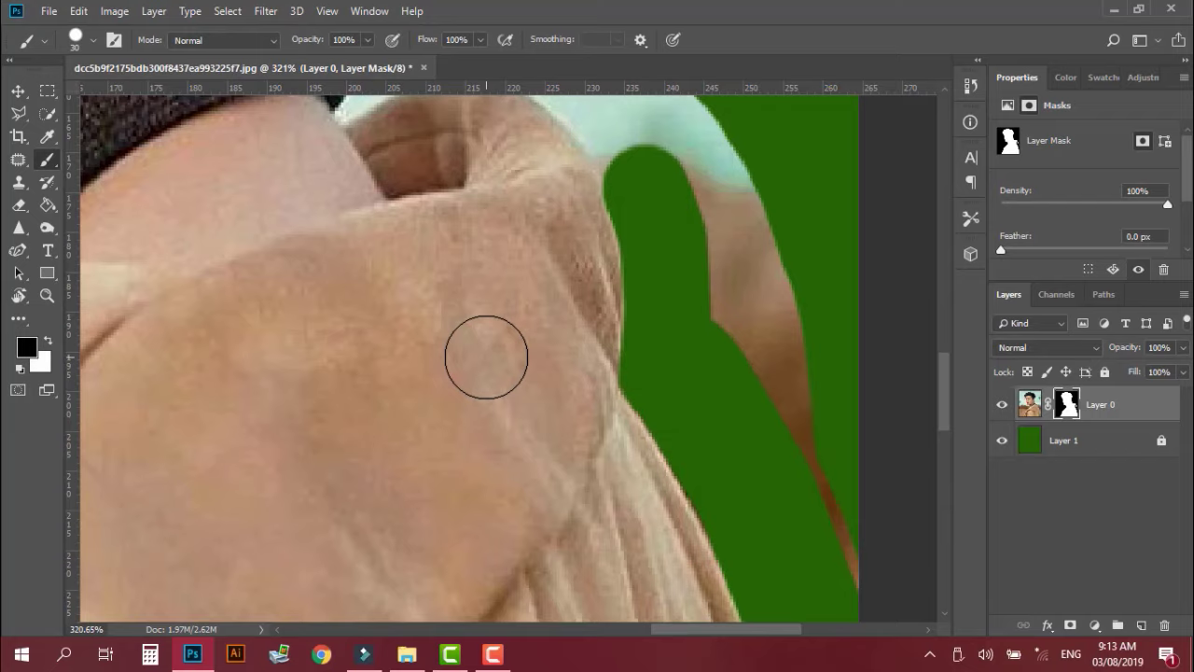
{"action": "right_click", "coordinate": [486, 362]}
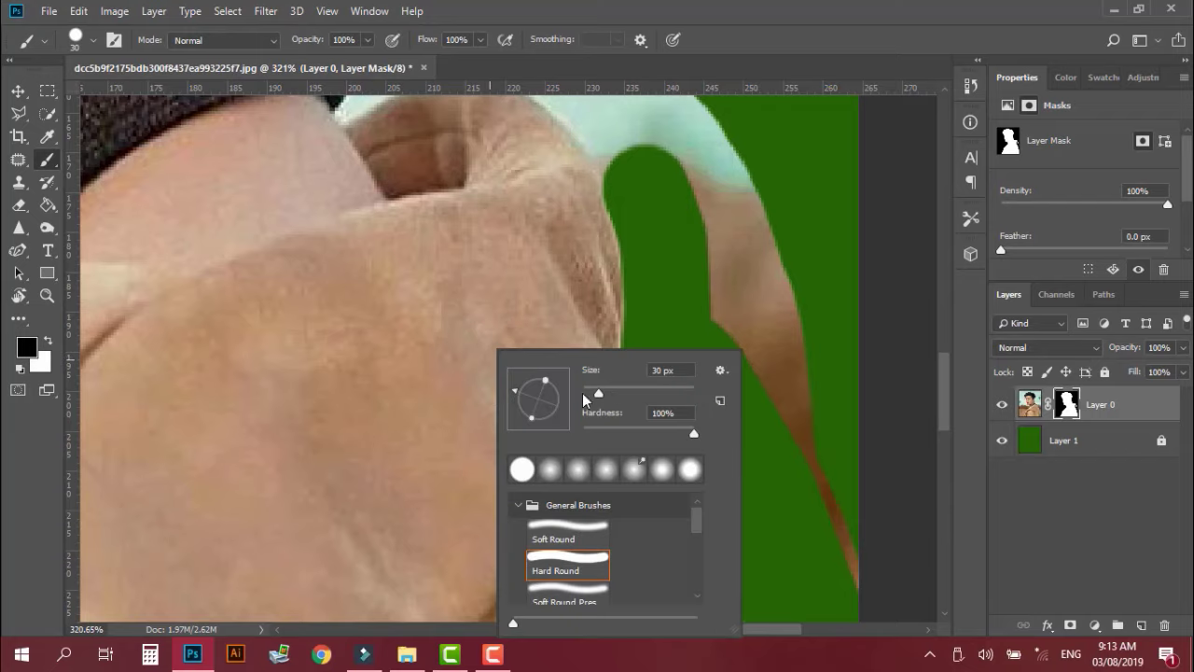
Shrink the brush size and lower its hardness to 0% in the brush settings.
{"action": "mouse_move", "coordinate": [600, 392]}
{"action": "left_mouse_down"}
{"action": "mouse_move", "coordinate": [571, 390]}
{"action": "mouse_move", "coordinate": [704, 402]}
{"action": "left_mouse_up"}
{"action": "left_click_drag", "start_coordinate": [598, 431], "coordinate": [575, 428]}
{"action": "left_click", "coordinate": [413, 273]}
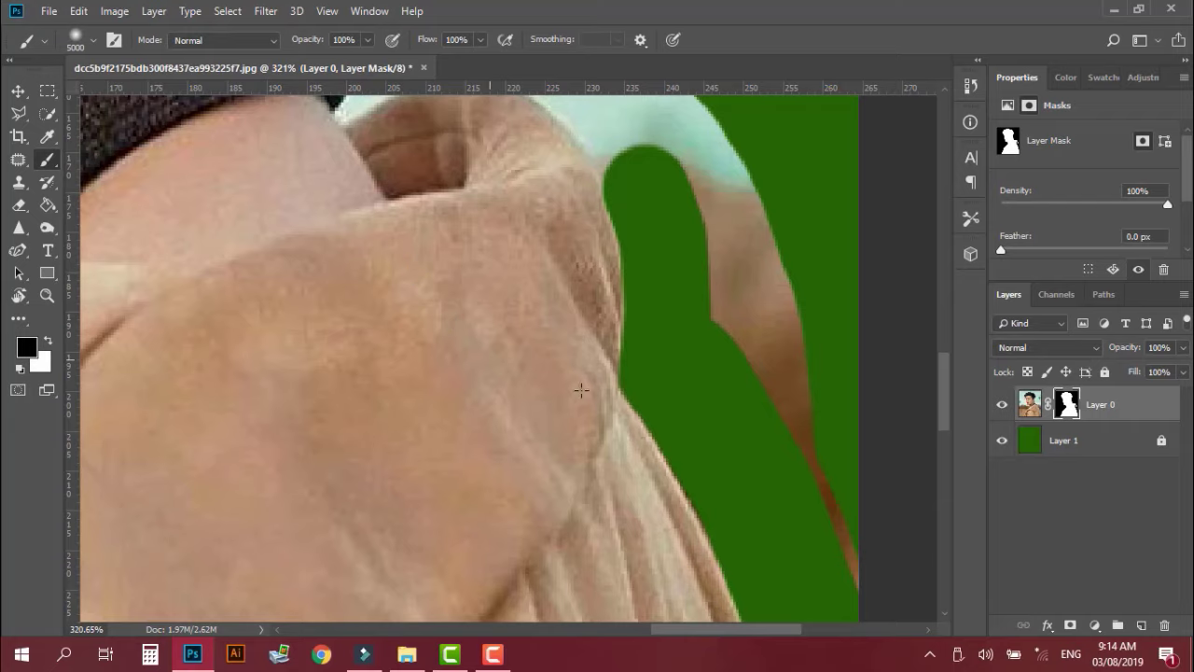
{"action": "left_click", "coordinate": [628, 414]}
{"action": "right_click", "coordinate": [628, 415]}
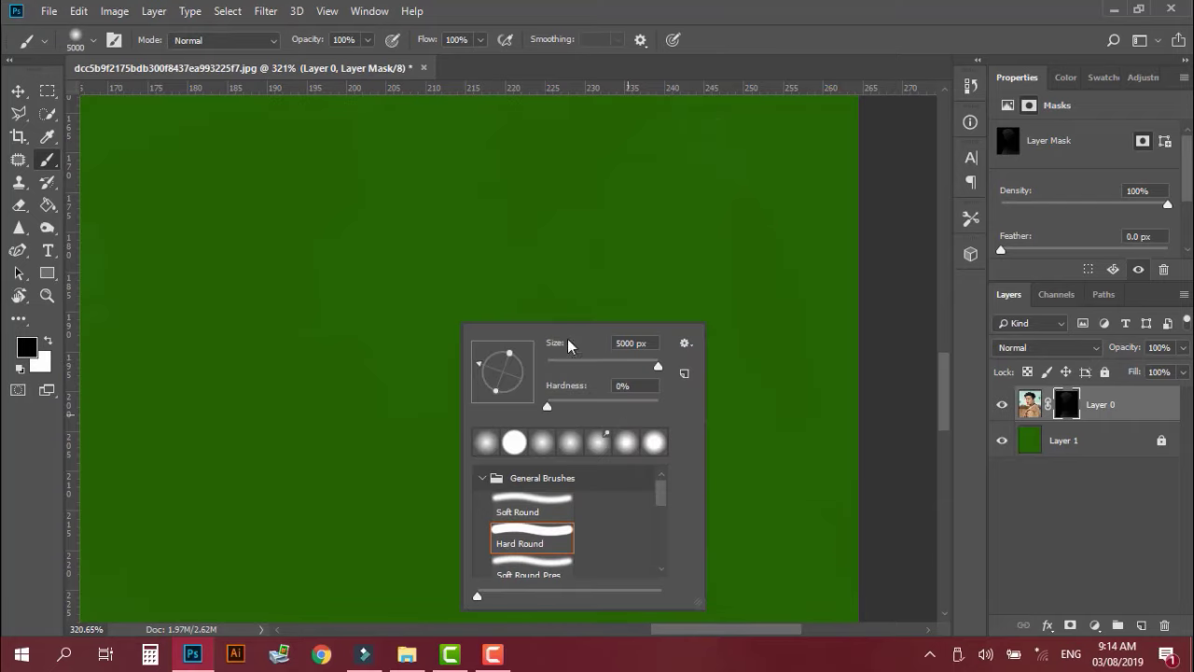
{"action": "left_click", "coordinate": [18, 91]}
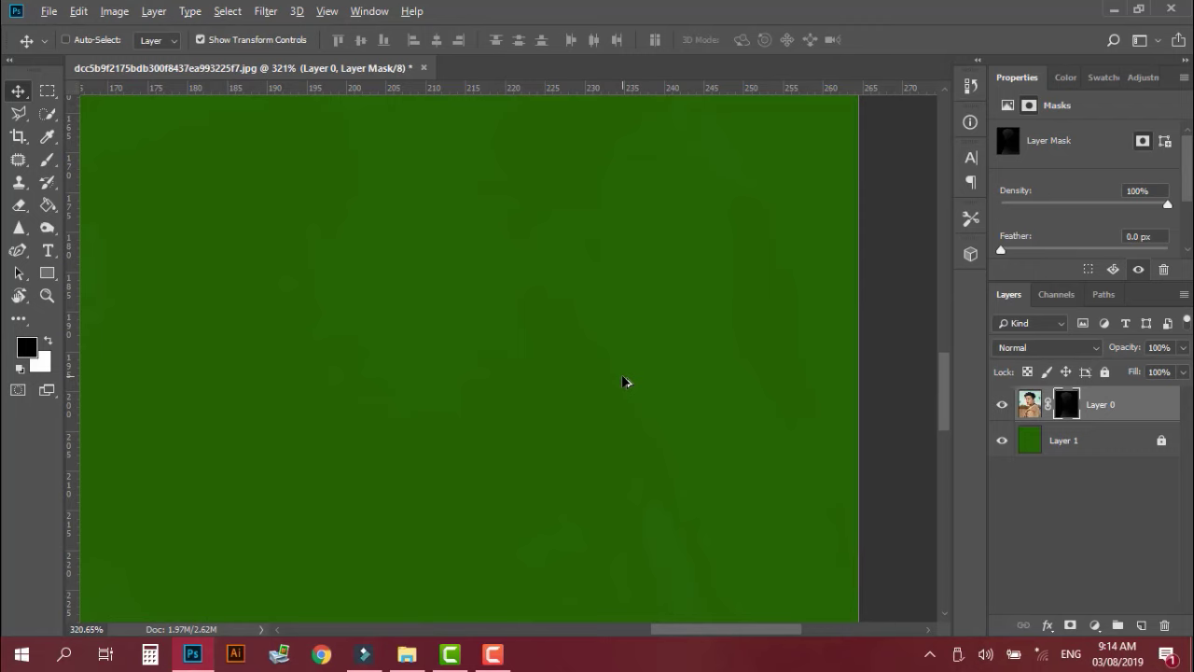
Undo the accidental black mask fill and resize the mask brush to 31 px.
{"action": "key", "text": "ctrl+z"}
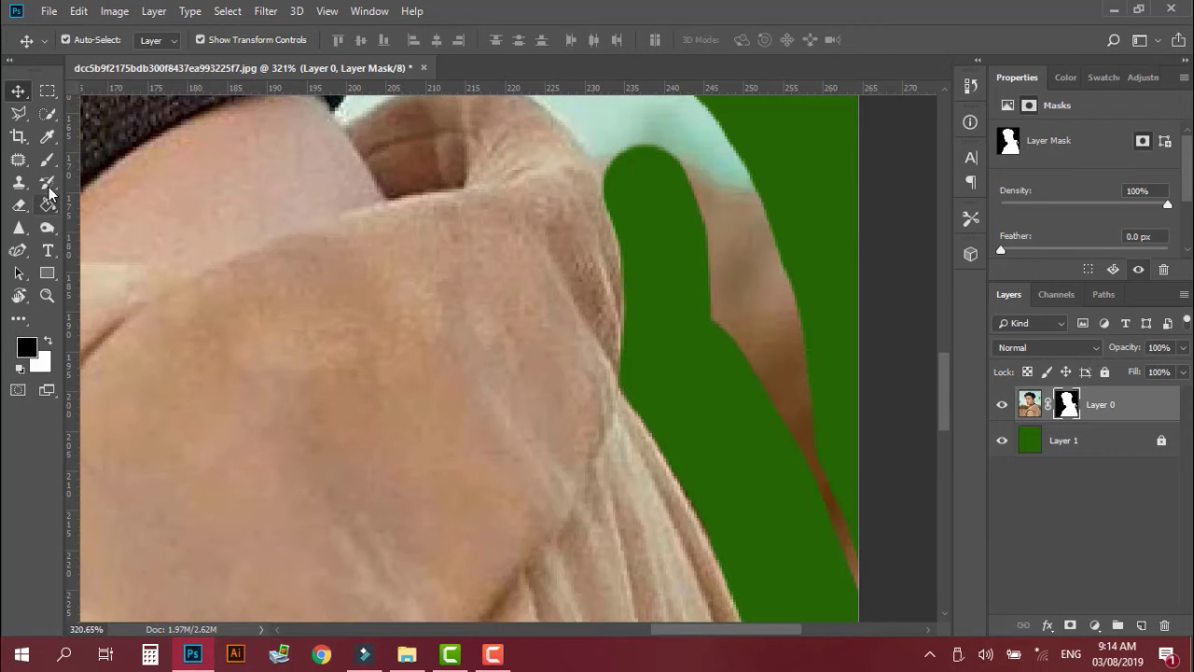
{"action": "left_click", "coordinate": [48, 158]}
{"action": "right_click", "coordinate": [628, 377]}
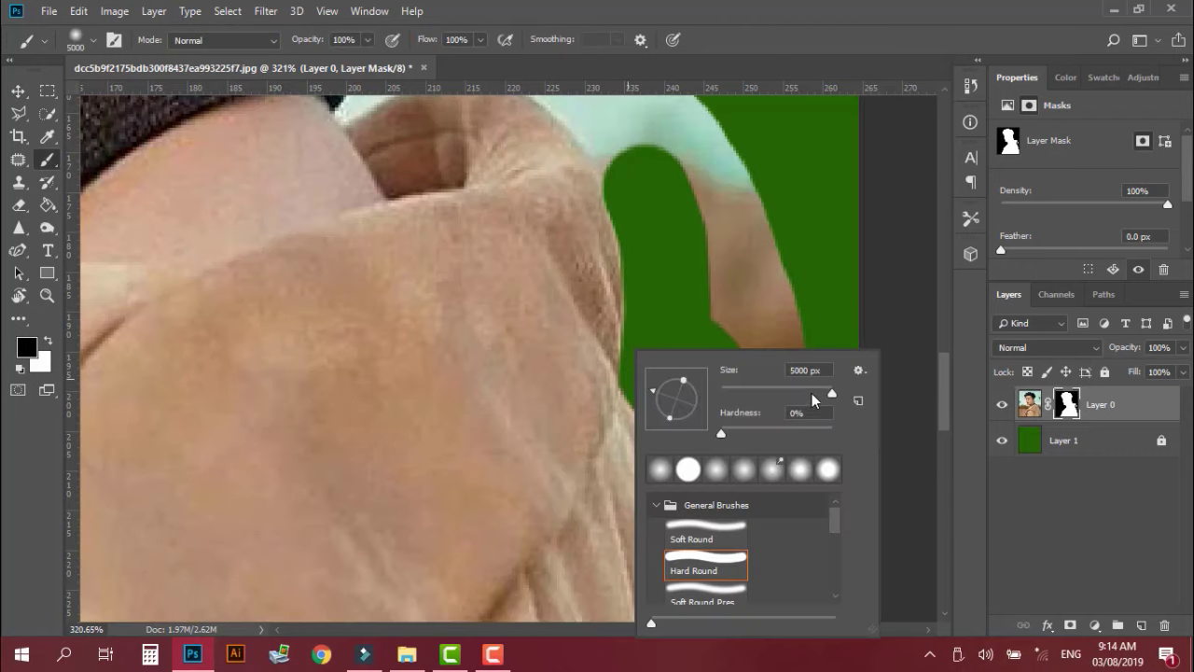
{"action": "left_click_drag", "start_coordinate": [812, 396], "coordinate": [731, 398]}
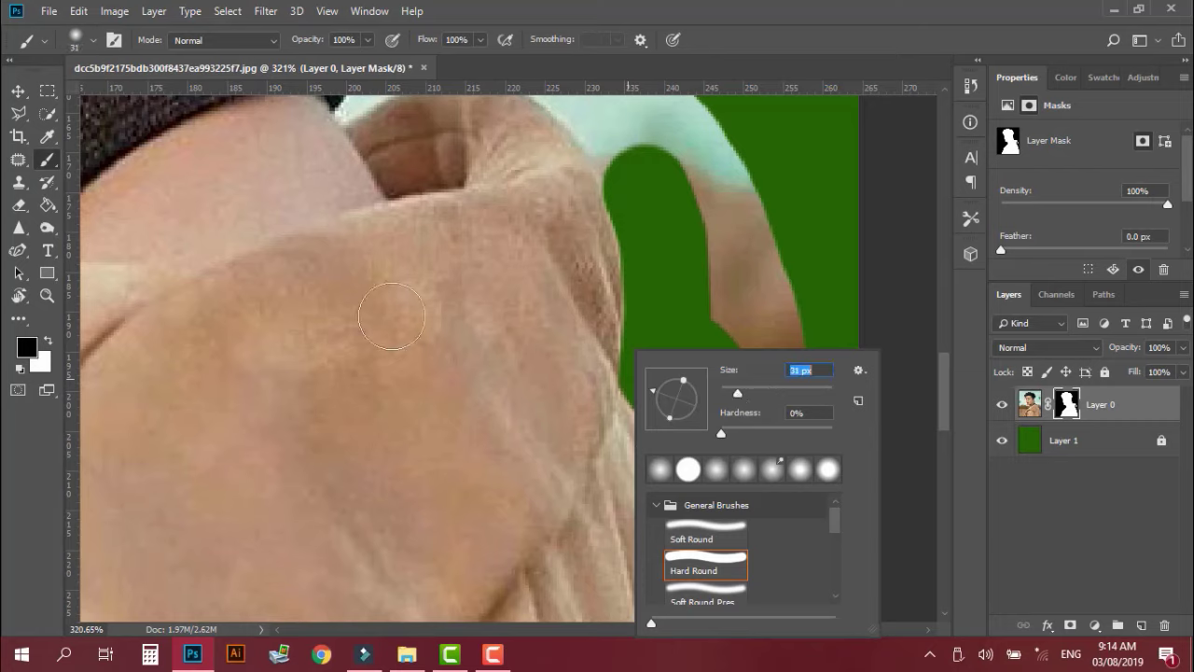
Undo a stray dab and test the soft brush on the mask, raising hardness to 2%.
{"action": "right_click", "coordinate": [345, 283]}
{"action": "right_click", "coordinate": [650, 309]}
{"action": "right_click", "coordinate": [380, 261]}
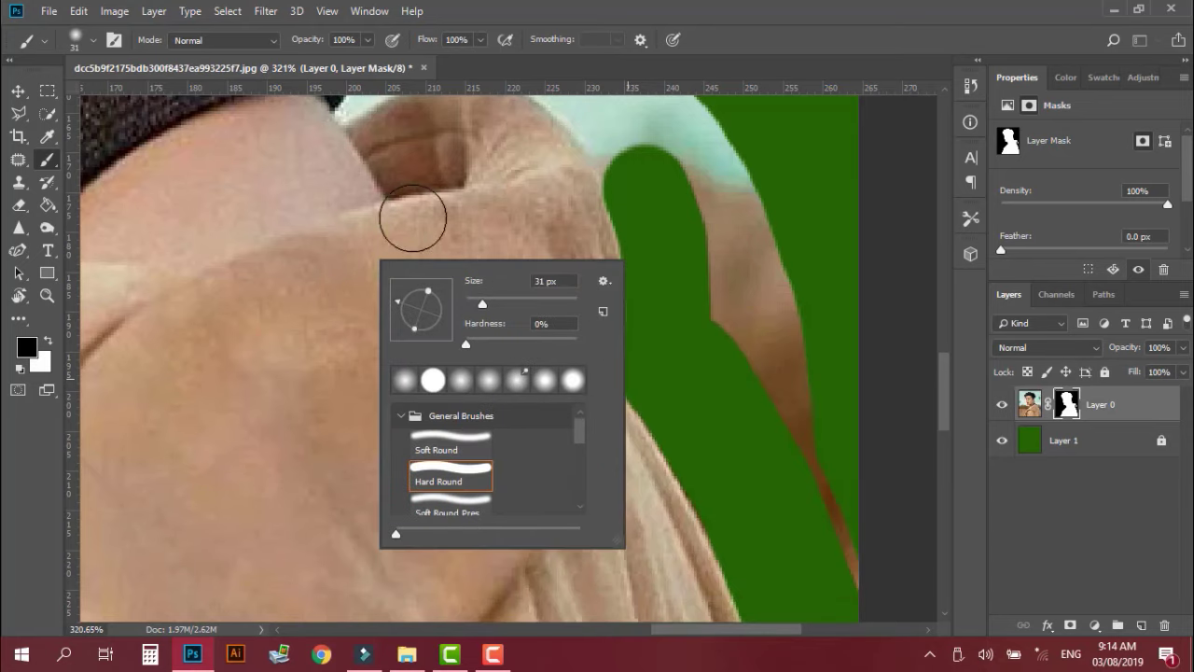
{"action": "left_click", "coordinate": [413, 224]}
{"action": "key", "text": "ctrl+z"}
{"action": "left_click", "coordinate": [460, 352]}
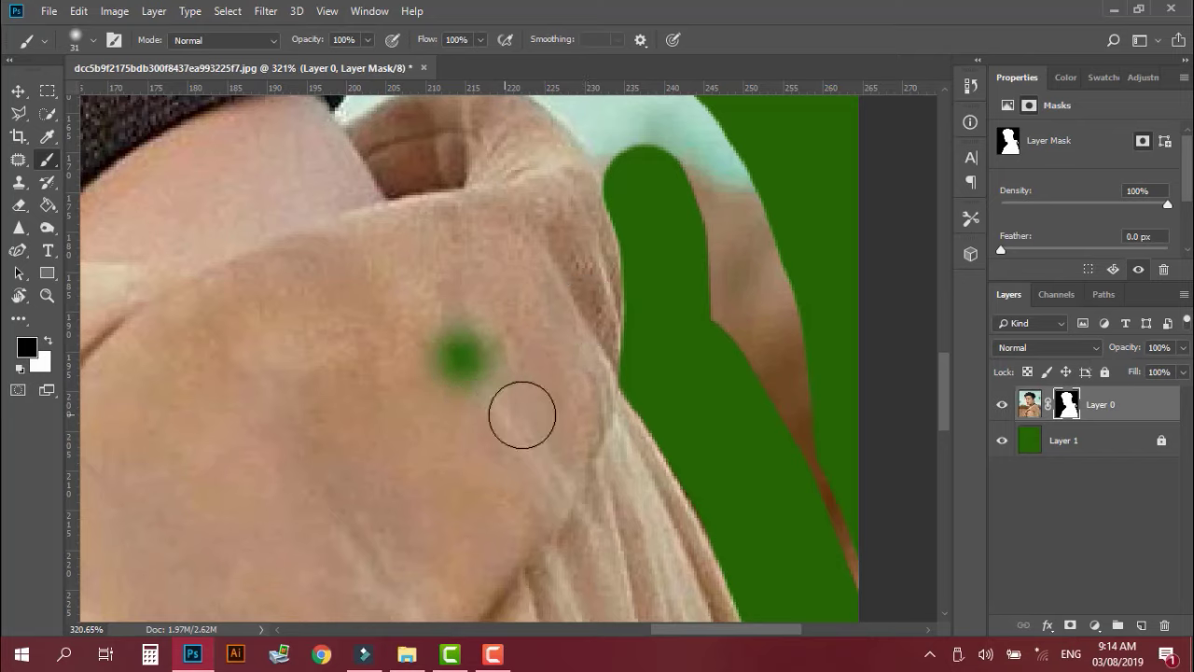
{"action": "right_click", "coordinate": [343, 390]}
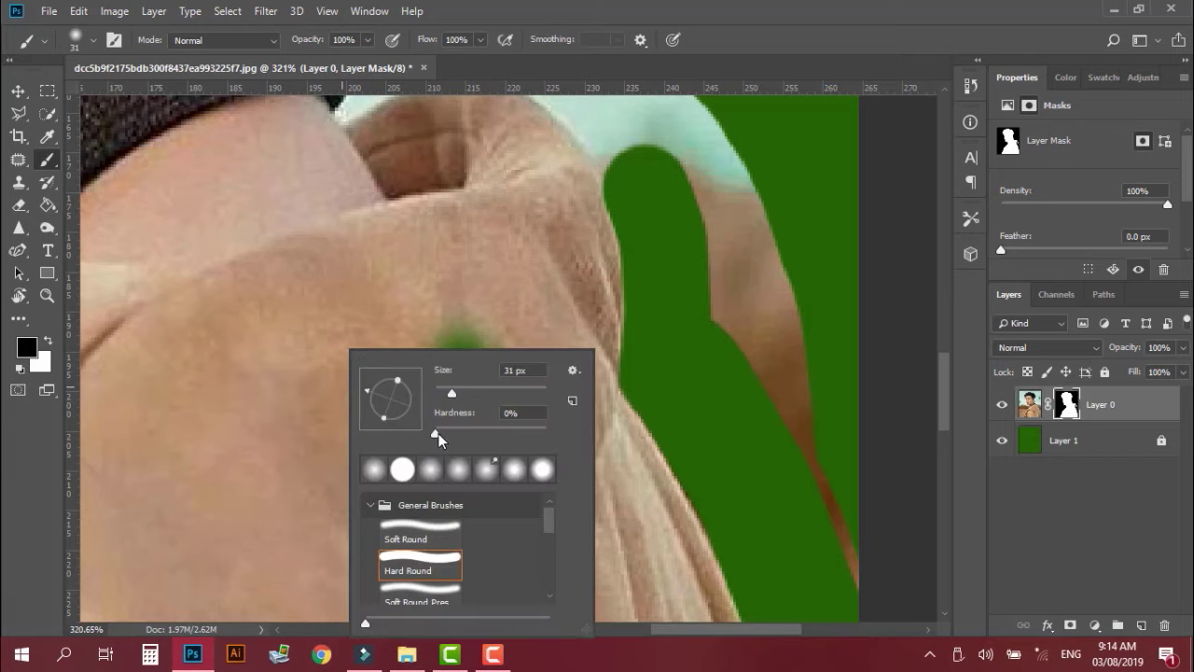
{"action": "left_click_drag", "start_coordinate": [444, 431], "coordinate": [459, 432]}
{"action": "left_click", "coordinate": [294, 375]}
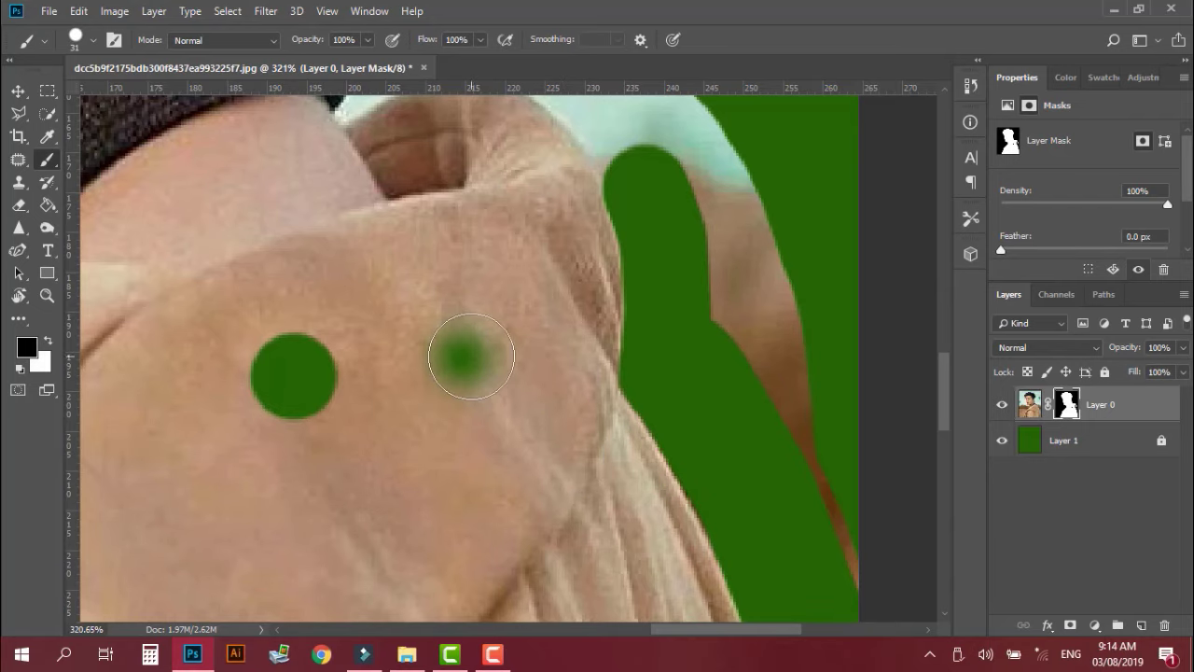
{"action": "left_click", "coordinate": [460, 353]}
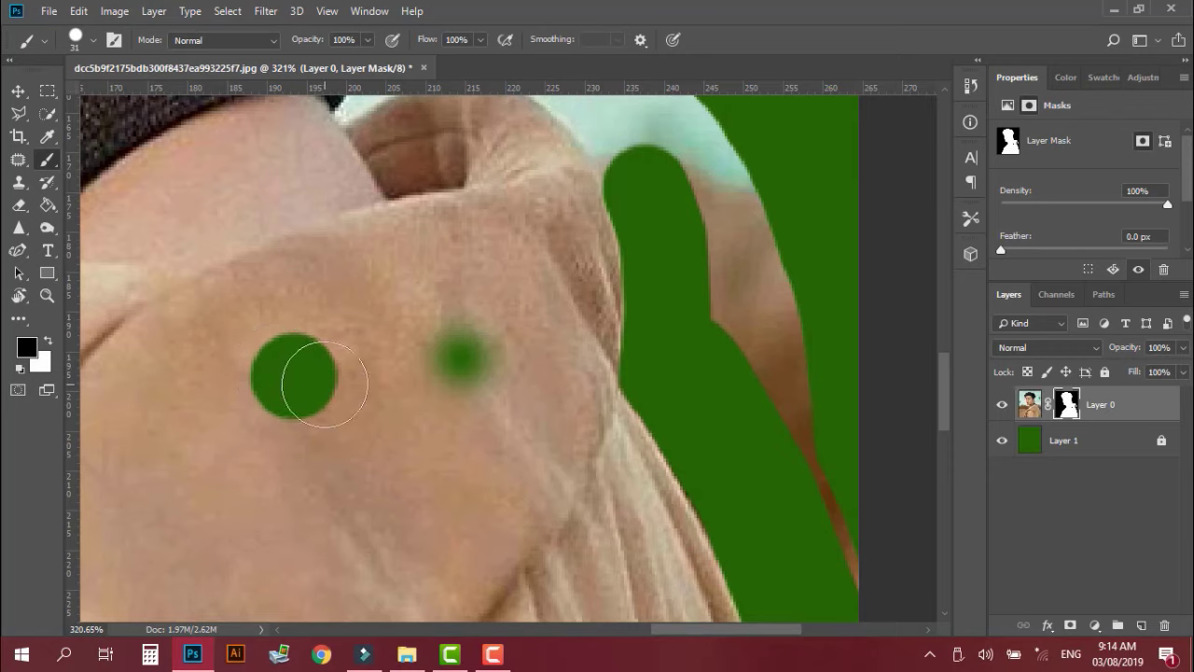
Paint white on the mask to erase the test dots.
{"action": "key", "text": "x"}
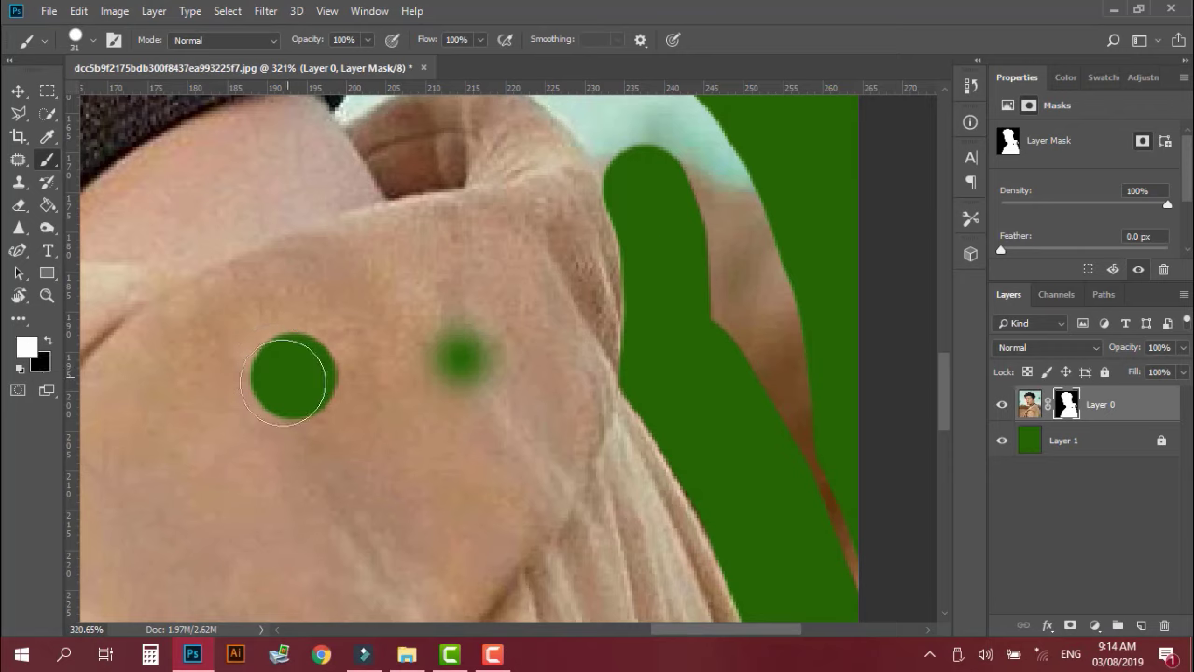
{"action": "left_click", "coordinate": [293, 370]}
{"action": "left_click_drag", "start_coordinate": [308, 371], "coordinate": [462, 368]}
{"action": "left_click", "coordinate": [447, 329]}
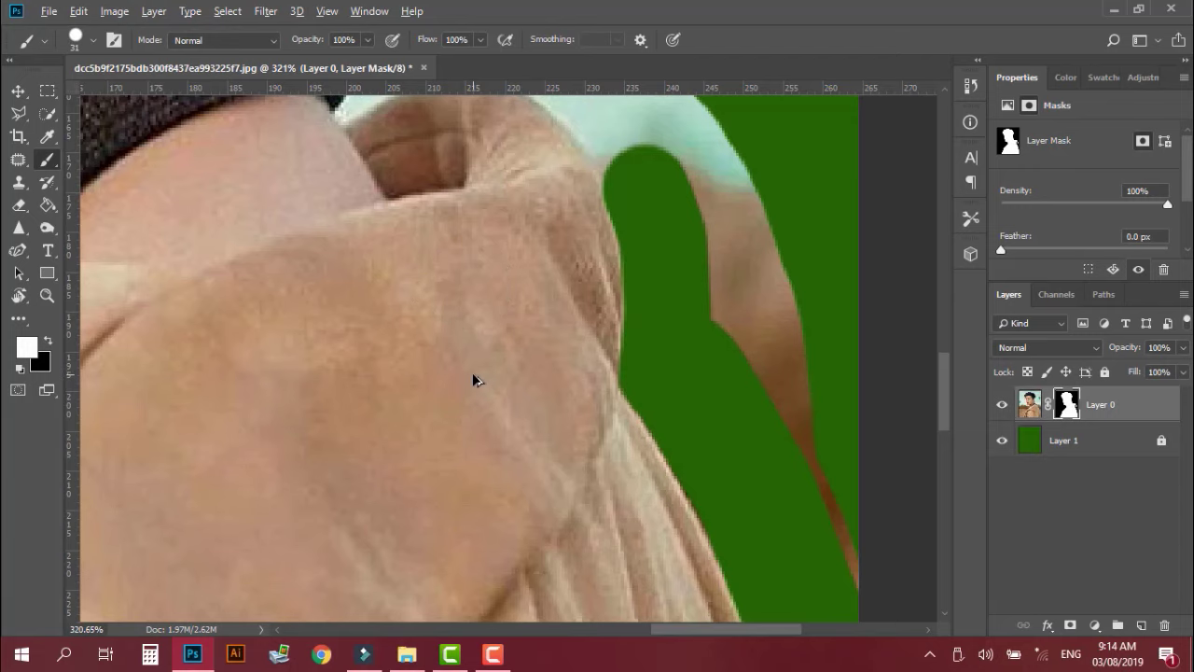
{"action": "scroll", "coordinate": [472, 372], "scroll_direction": "up", "scroll_amount": 5}
{"action": "scroll", "coordinate": [487, 419], "scroll_direction": "up", "scroll_amount": 3}
{"action": "scroll", "coordinate": [487, 419], "scroll_direction": "down", "scroll_amount": 5}
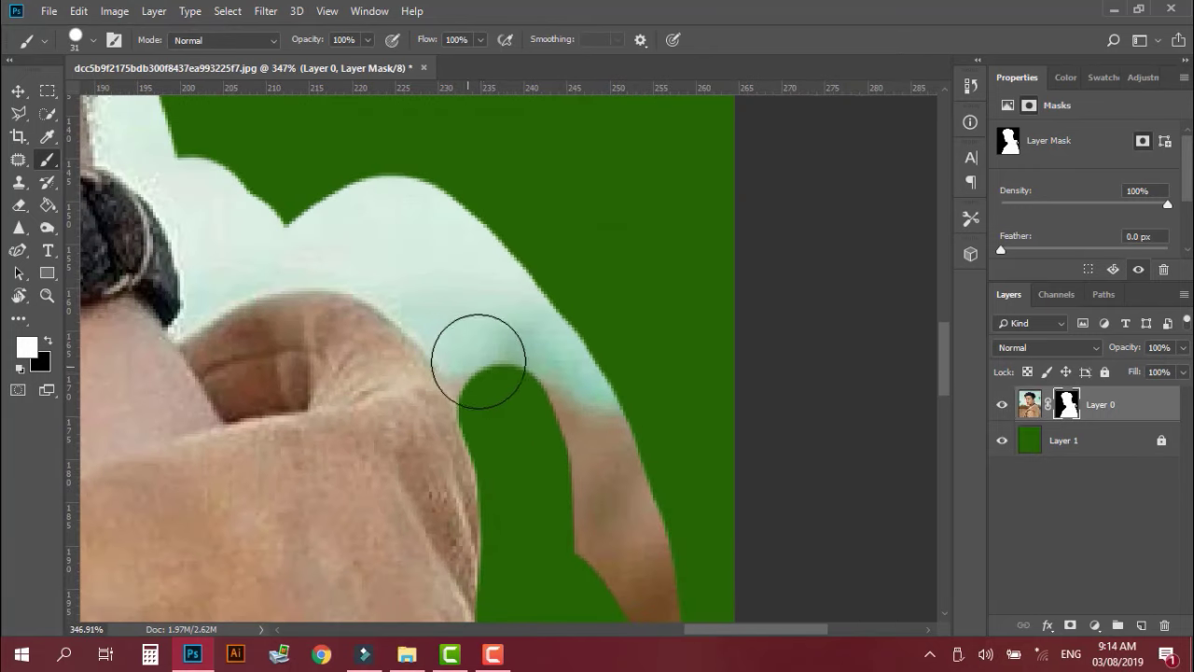
With an 18 px brush, restore skin at the collar edge and paint black over the light collar.
{"action": "right_click", "coordinate": [464, 314]}
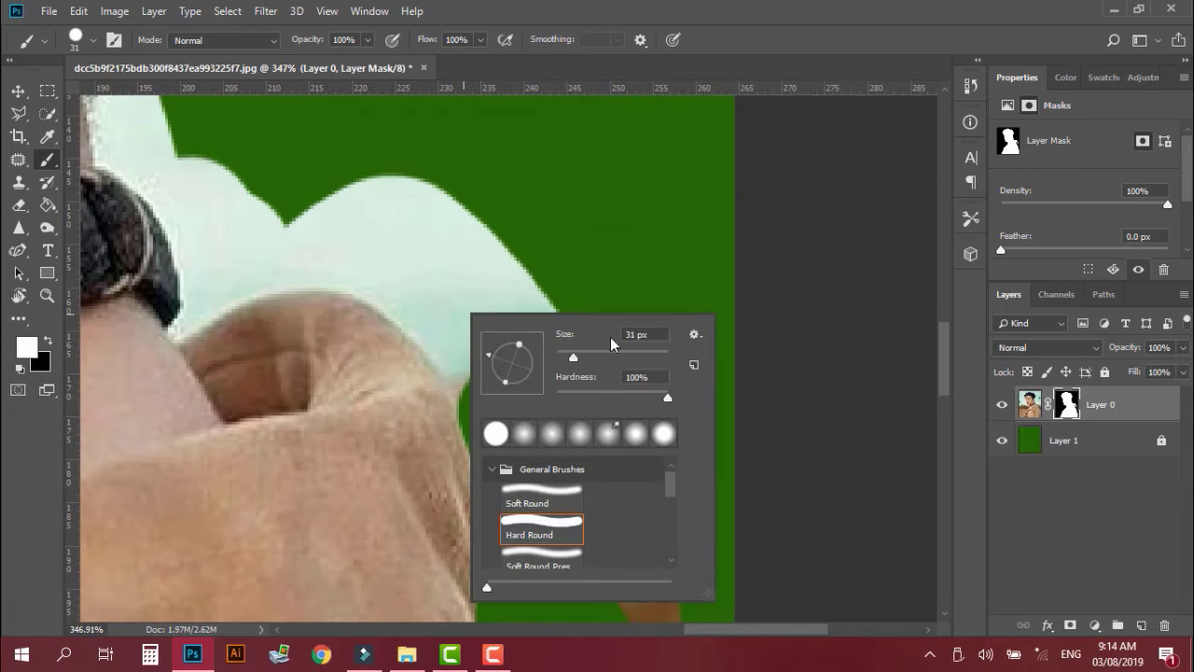
{"action": "left_click_drag", "start_coordinate": [572, 360], "coordinate": [560, 360]}
{"action": "left_click", "coordinate": [432, 318]}
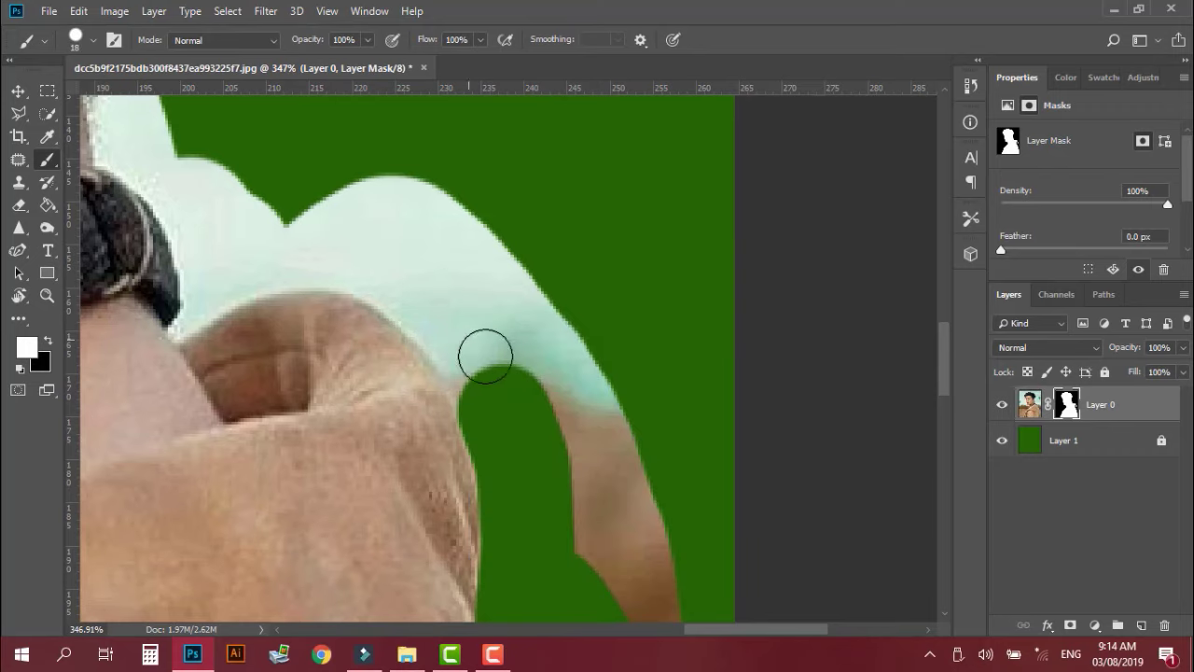
{"action": "left_click", "coordinate": [482, 403]}
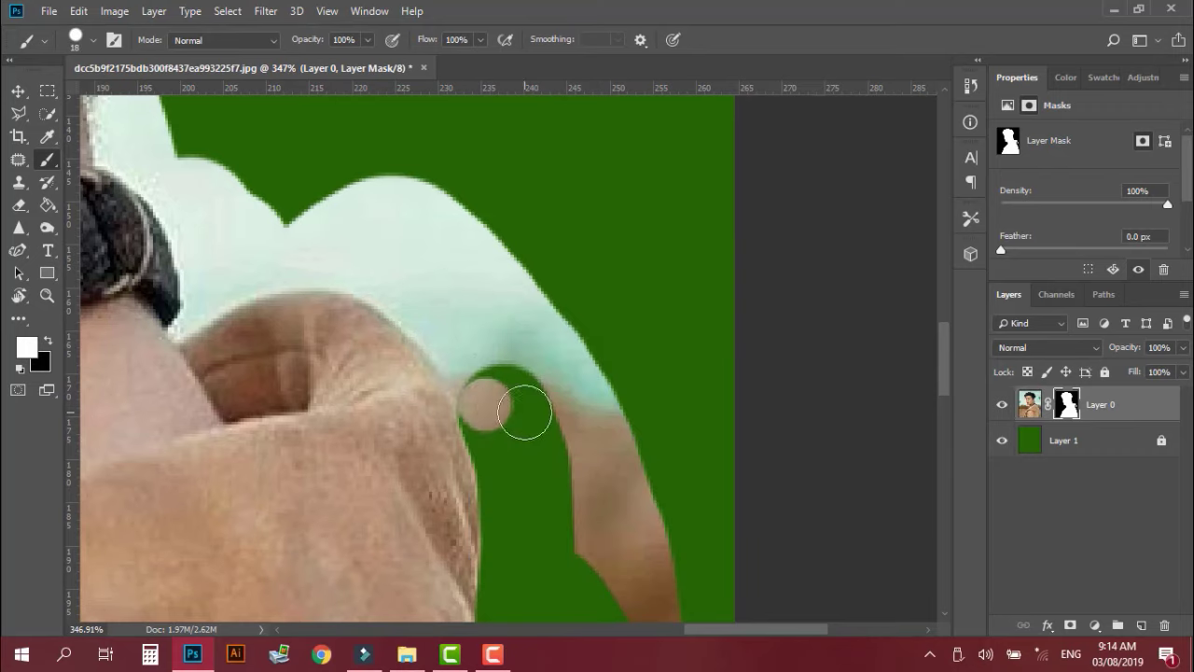
{"action": "key", "text": "x"}
{"action": "left_click_drag", "start_coordinate": [507, 413], "coordinate": [488, 416]}
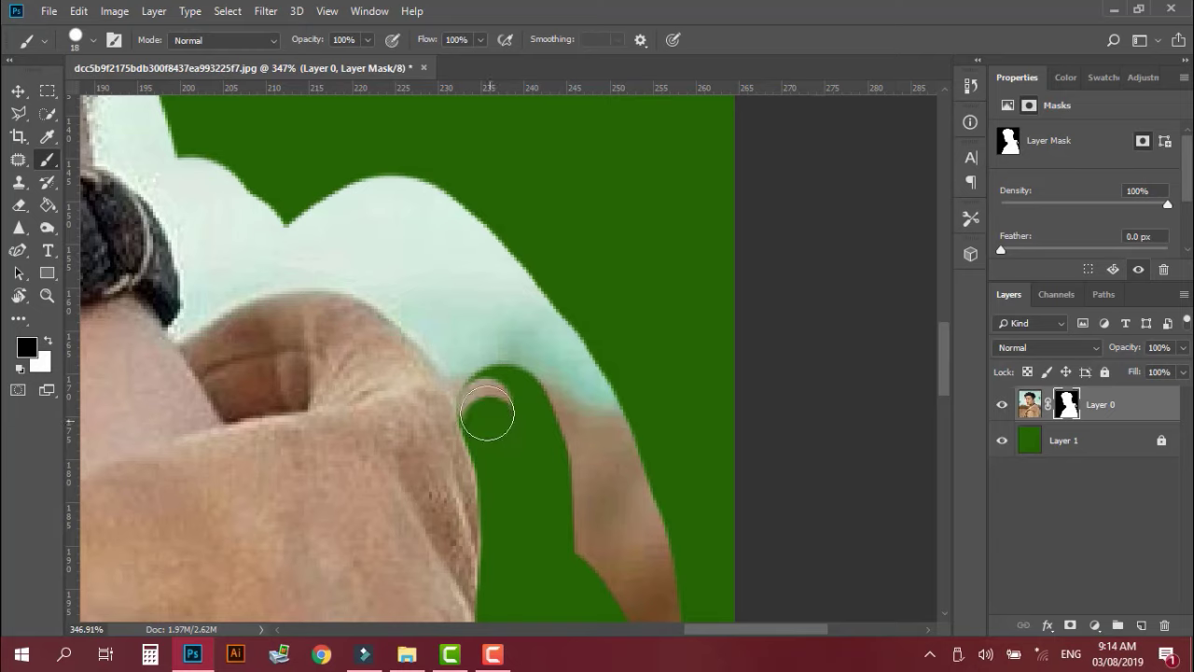
{"action": "mouse_move", "coordinate": [457, 356]}
{"action": "left_mouse_down"}
{"action": "mouse_move", "coordinate": [386, 277]}
{"action": "mouse_move", "coordinate": [336, 259]}
{"action": "mouse_move", "coordinate": [248, 258]}
{"action": "mouse_move", "coordinate": [208, 274]}
{"action": "mouse_move", "coordinate": [299, 264]}
{"action": "left_mouse_up"}
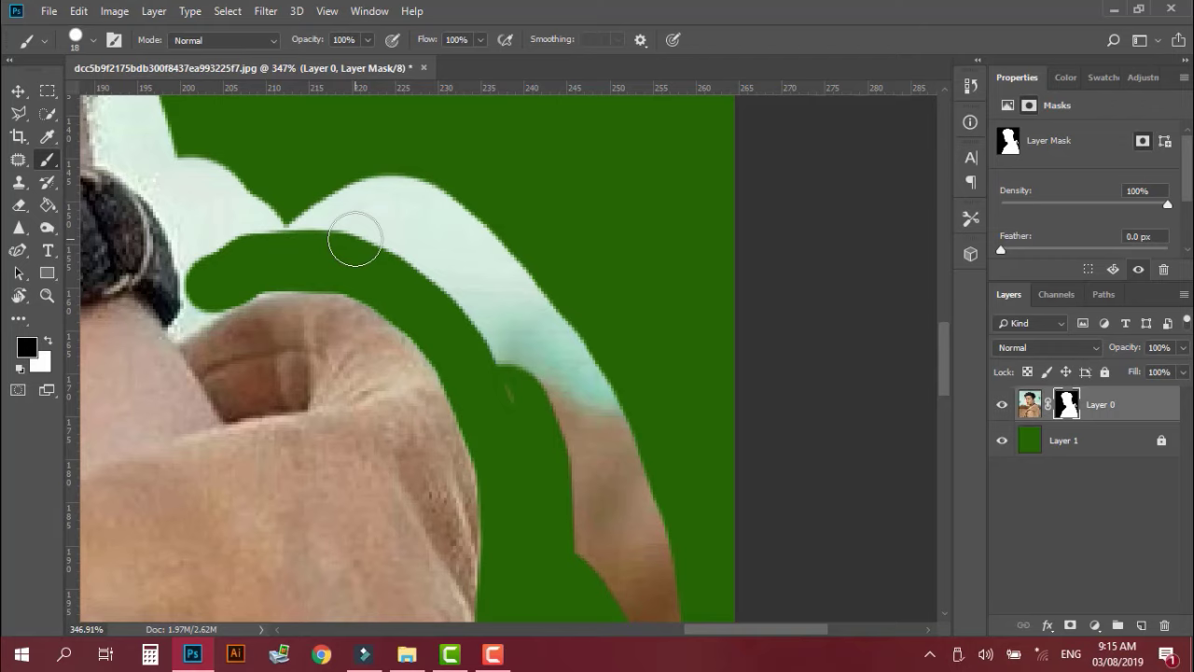
Slightly shrink the brush and paint black over the collar region up the neck edge.
{"action": "key", "text": "bracketleft"}
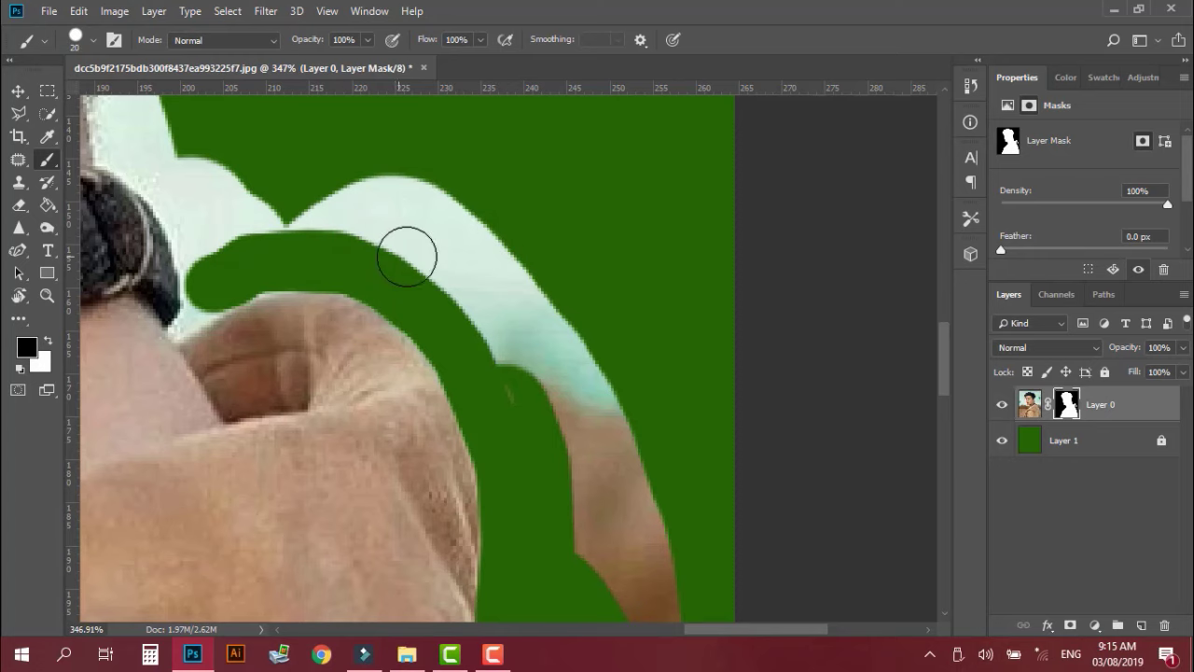
{"action": "scroll", "coordinate": [402, 259], "scroll_direction": "up", "scroll_amount": 2}
{"action": "left_click_drag", "start_coordinate": [399, 261], "coordinate": [664, 314]}
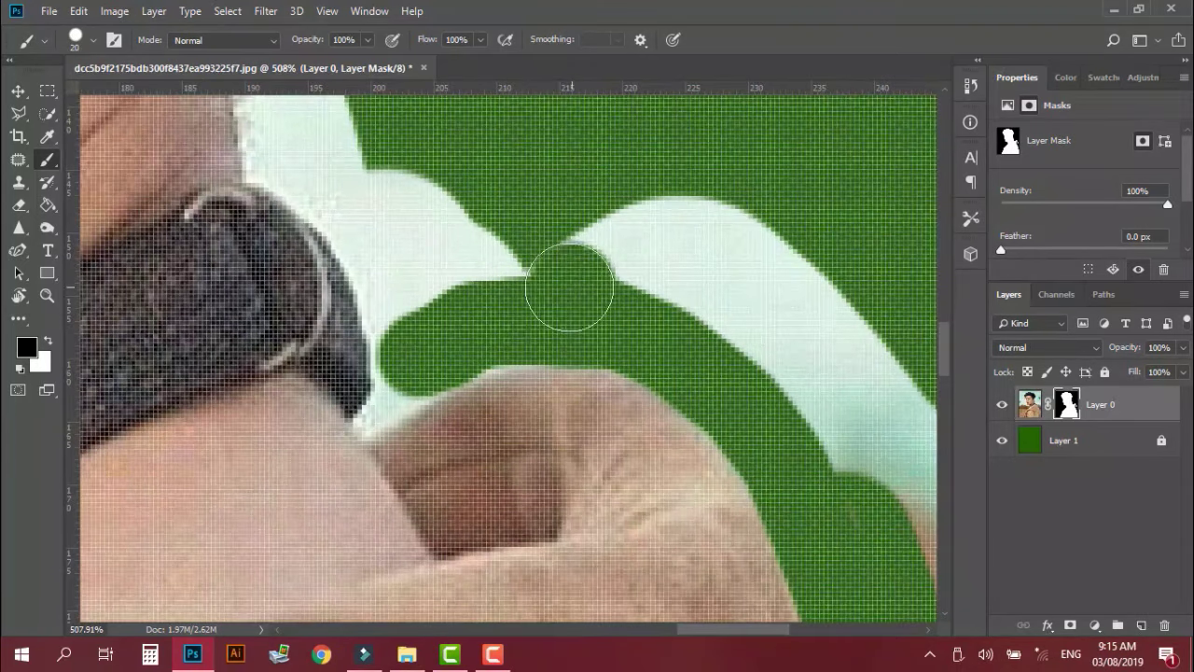
{"action": "mouse_move", "coordinate": [597, 271]}
{"action": "left_mouse_down"}
{"action": "mouse_move", "coordinate": [404, 362]}
{"action": "mouse_move", "coordinate": [421, 320]}
{"action": "mouse_move", "coordinate": [381, 240]}
{"action": "mouse_move", "coordinate": [347, 195]}
{"action": "mouse_move", "coordinate": [302, 187]}
{"action": "mouse_move", "coordinate": [334, 181]}
{"action": "mouse_move", "coordinate": [522, 372]}
{"action": "left_mouse_up"}
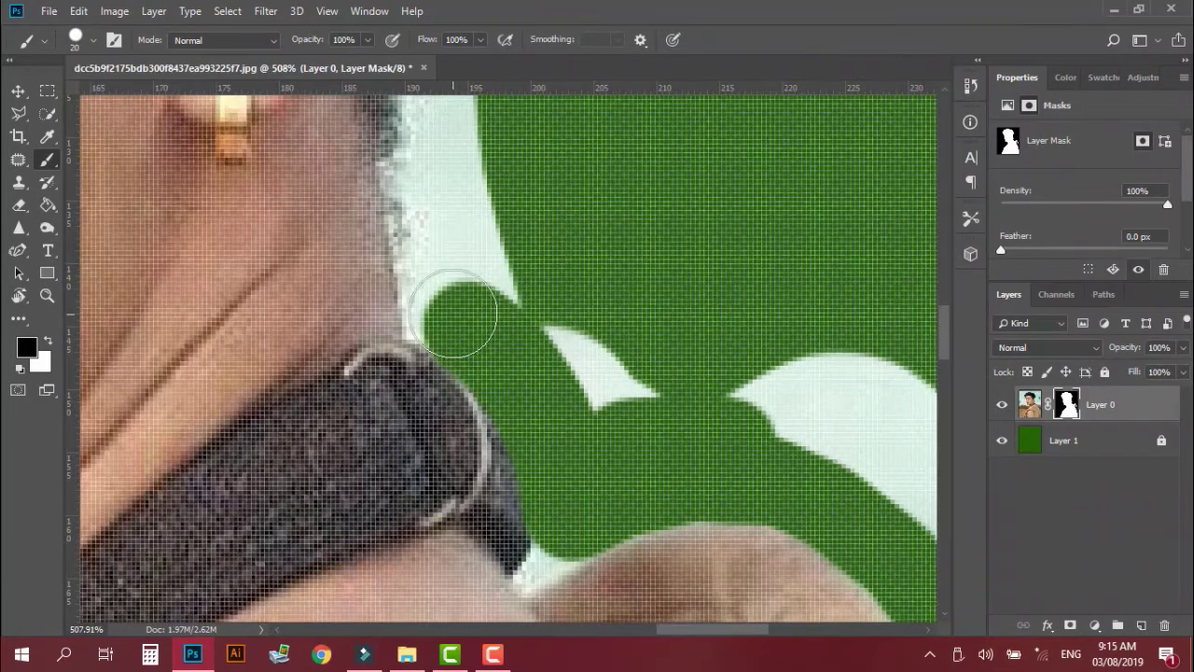
{"action": "left_click_drag", "start_coordinate": [458, 320], "coordinate": [432, 181]}
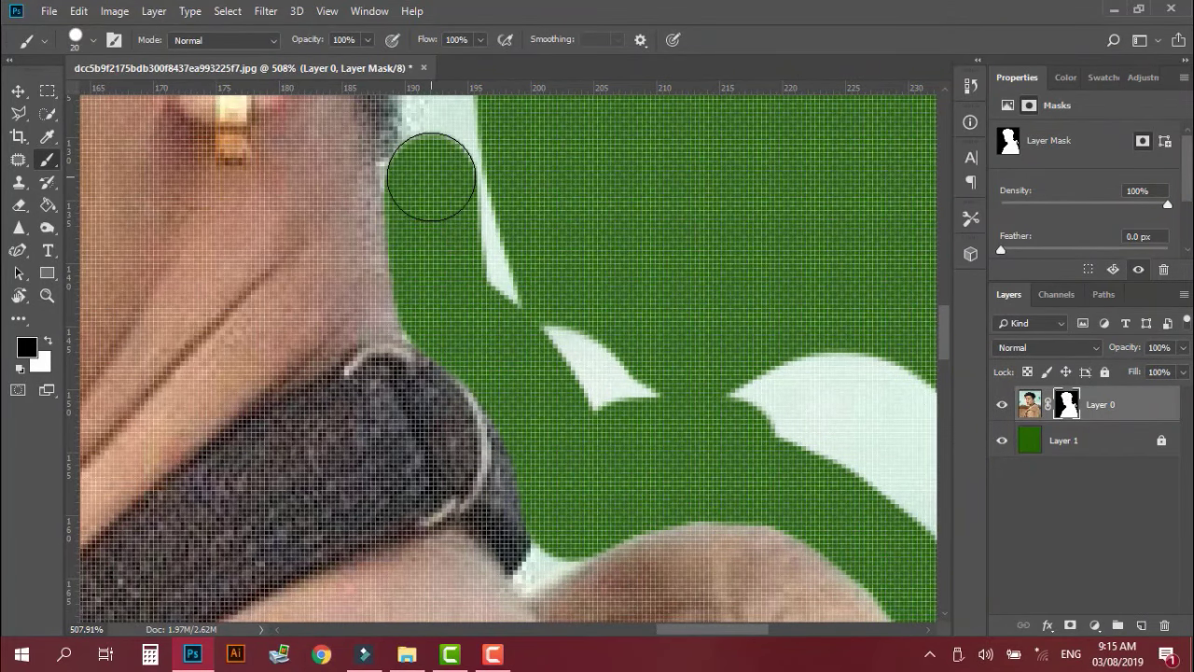
With a finer brush, mask out the light patch along the neck edge.
{"action": "scroll", "coordinate": [568, 439], "scroll_direction": "up", "scroll_amount": 2}
{"action": "key", "text": "bracketleft"}
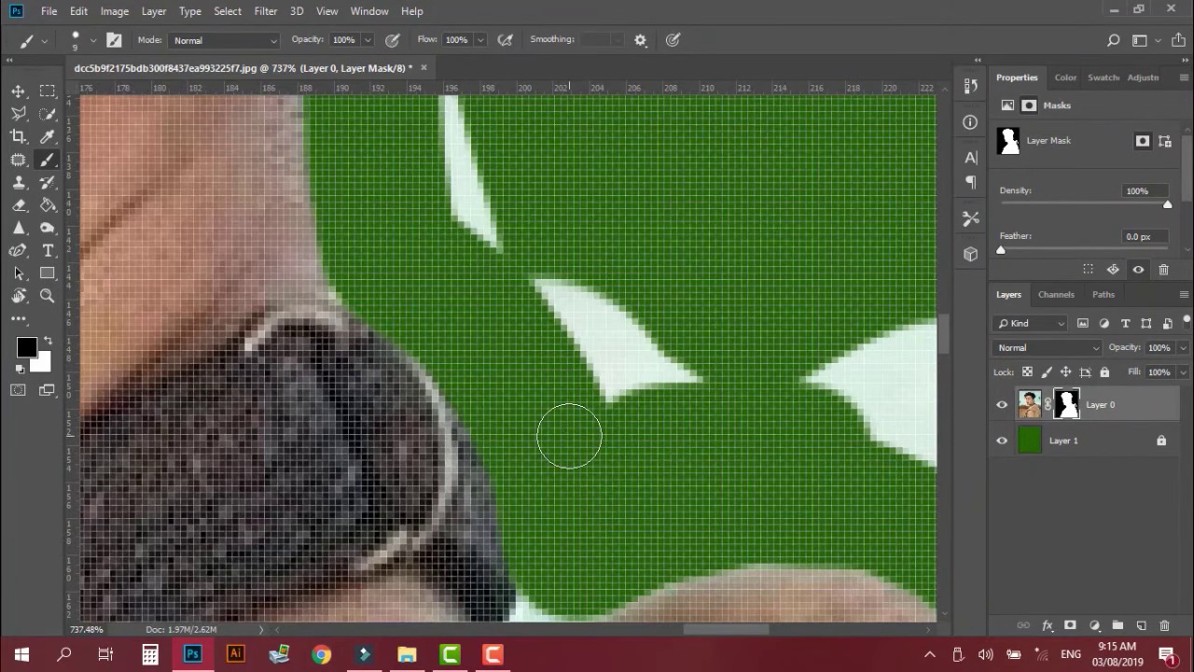
{"action": "key", "text": "bracketleft"}
{"action": "key", "text": "bracketleft"}
{"action": "key", "text": "bracketleft"}
{"action": "scroll", "coordinate": [575, 513], "scroll_direction": "down", "scroll_amount": 2}
{"action": "scroll", "coordinate": [581, 248], "scroll_direction": "up", "scroll_amount": 2}
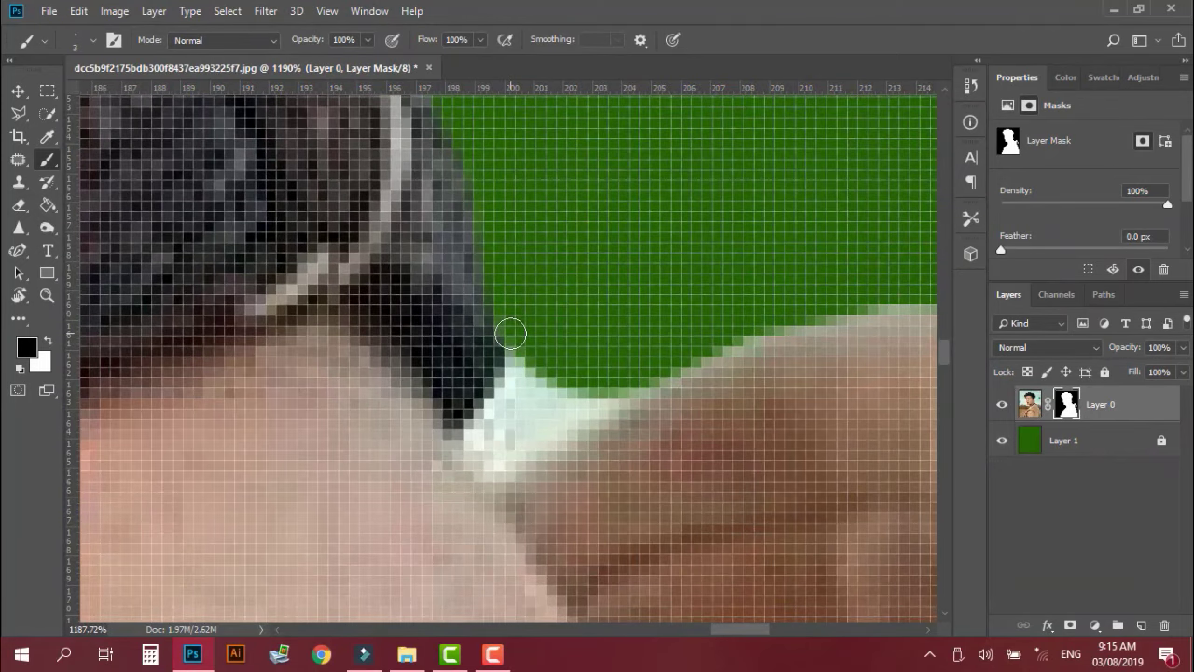
{"action": "mouse_move", "coordinate": [510, 333]}
{"action": "left_mouse_down"}
{"action": "mouse_move", "coordinate": [513, 387]}
{"action": "mouse_move", "coordinate": [476, 424]}
{"action": "mouse_move", "coordinate": [466, 457]}
{"action": "mouse_move", "coordinate": [558, 419]}
{"action": "mouse_move", "coordinate": [528, 403]}
{"action": "mouse_move", "coordinate": [494, 413]}
{"action": "mouse_move", "coordinate": [499, 440]}
{"action": "mouse_move", "coordinate": [493, 429]}
{"action": "left_mouse_up"}
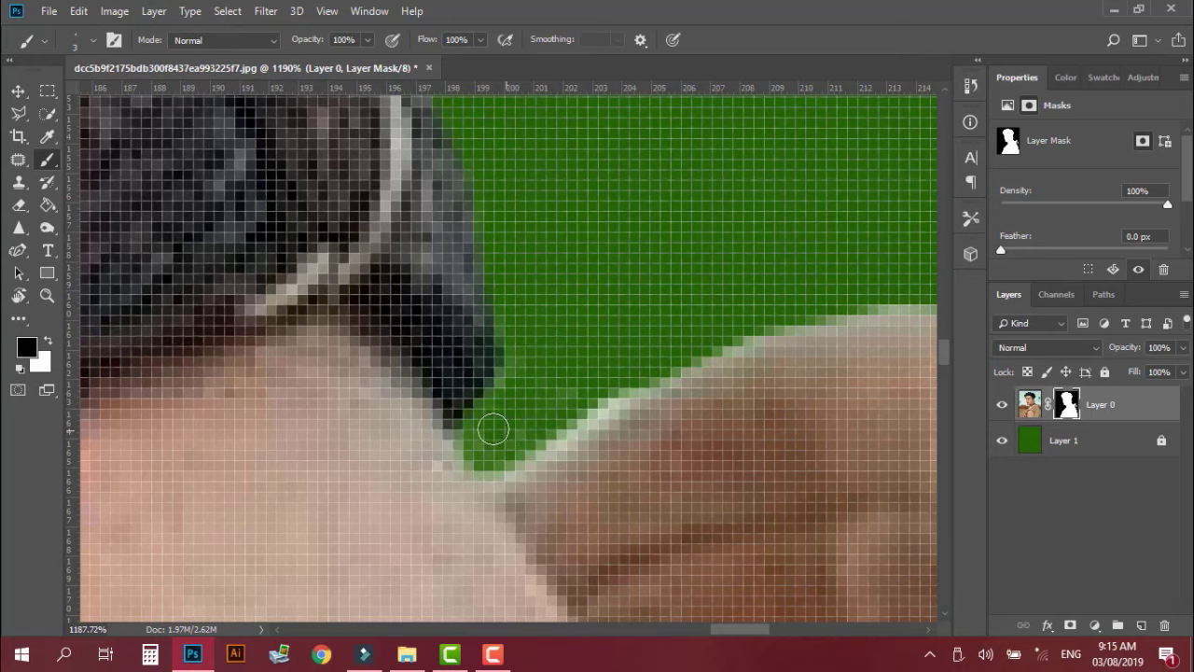
Clean the remaining light fringe between the neck and shoulder.
{"action": "scroll", "coordinate": [591, 364], "scroll_direction": "down", "scroll_amount": 3}
{"action": "scroll", "coordinate": [637, 370], "scroll_direction": "down", "scroll_amount": 3}
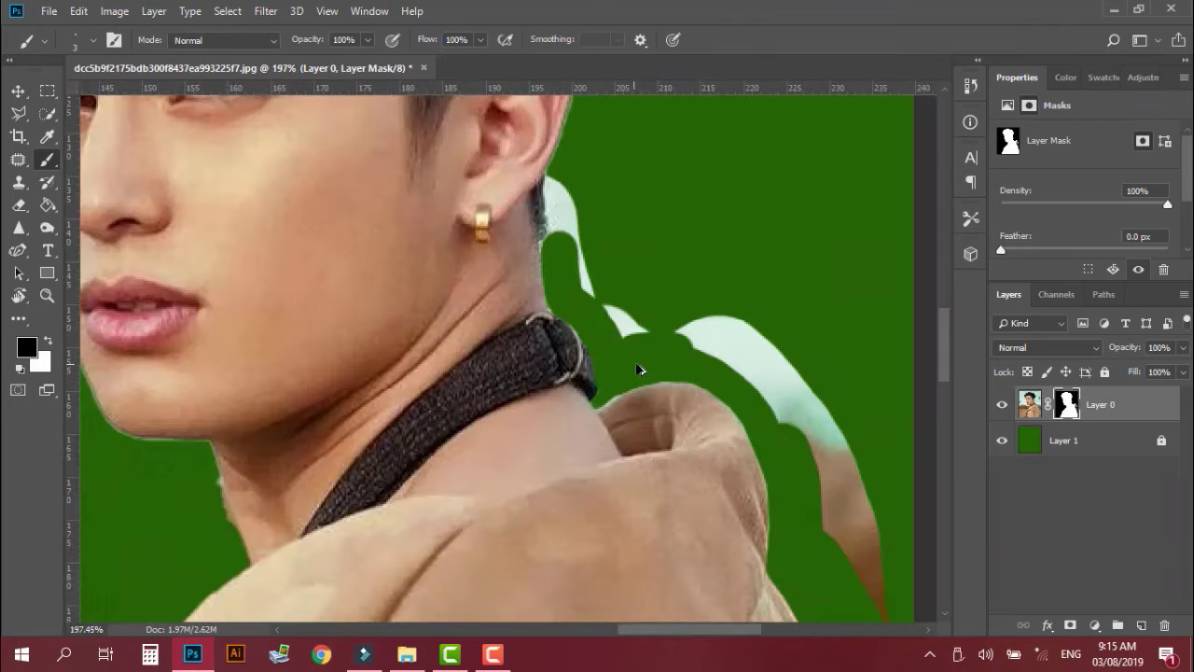
{"action": "scroll", "coordinate": [637, 370], "scroll_direction": "down", "scroll_amount": 2}
{"action": "scroll", "coordinate": [680, 375], "scroll_direction": "up", "scroll_amount": 2}
{"action": "scroll", "coordinate": [668, 389], "scroll_direction": "up", "scroll_amount": 3}
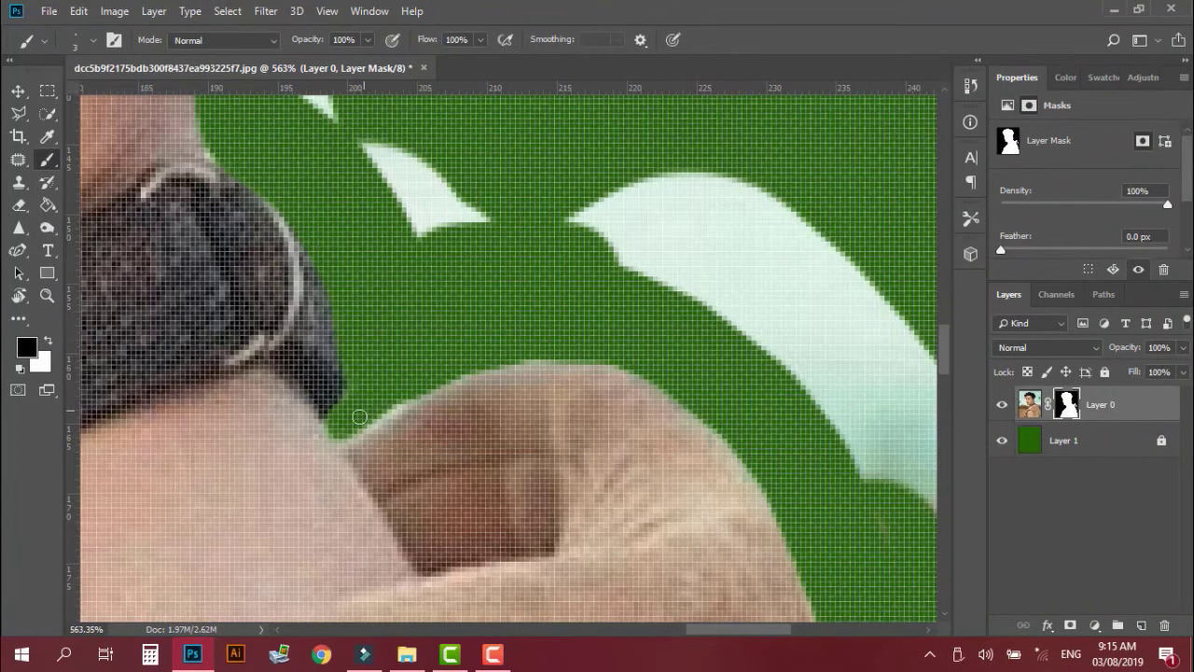
{"action": "left_click_drag", "start_coordinate": [400, 403], "coordinate": [458, 375]}
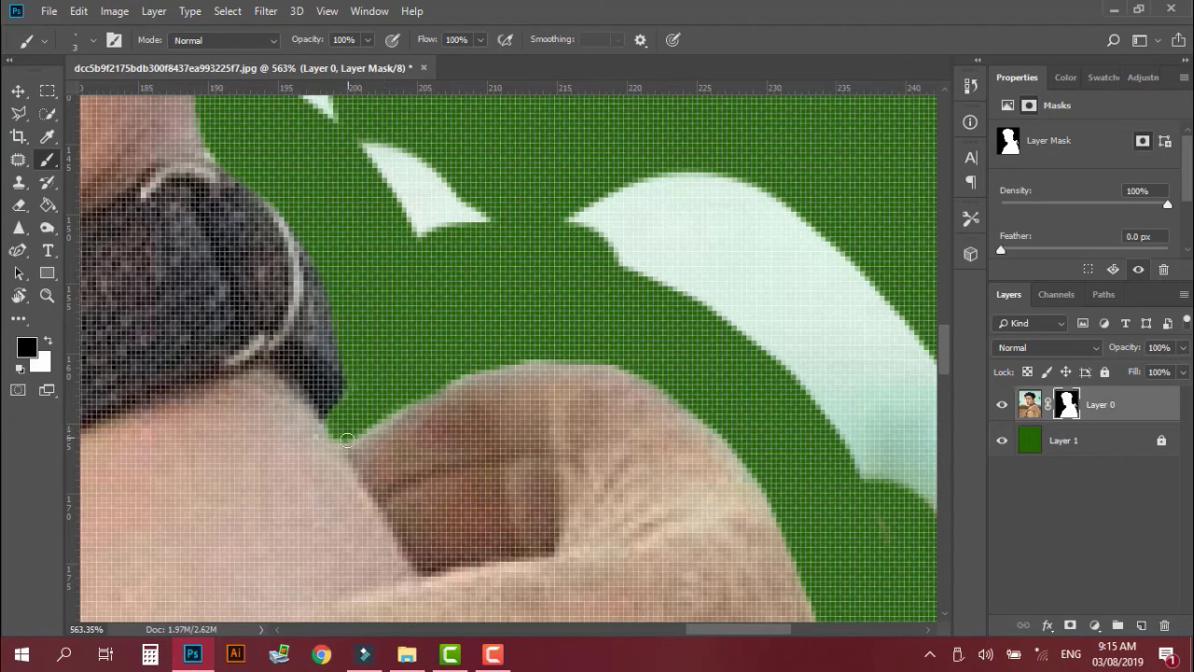
{"action": "mouse_move", "coordinate": [424, 393]}
{"action": "left_mouse_down"}
{"action": "mouse_move", "coordinate": [494, 364]}
{"action": "mouse_move", "coordinate": [625, 373]}
{"action": "mouse_move", "coordinate": [709, 430]}
{"action": "mouse_move", "coordinate": [803, 566]}
{"action": "left_mouse_up"}
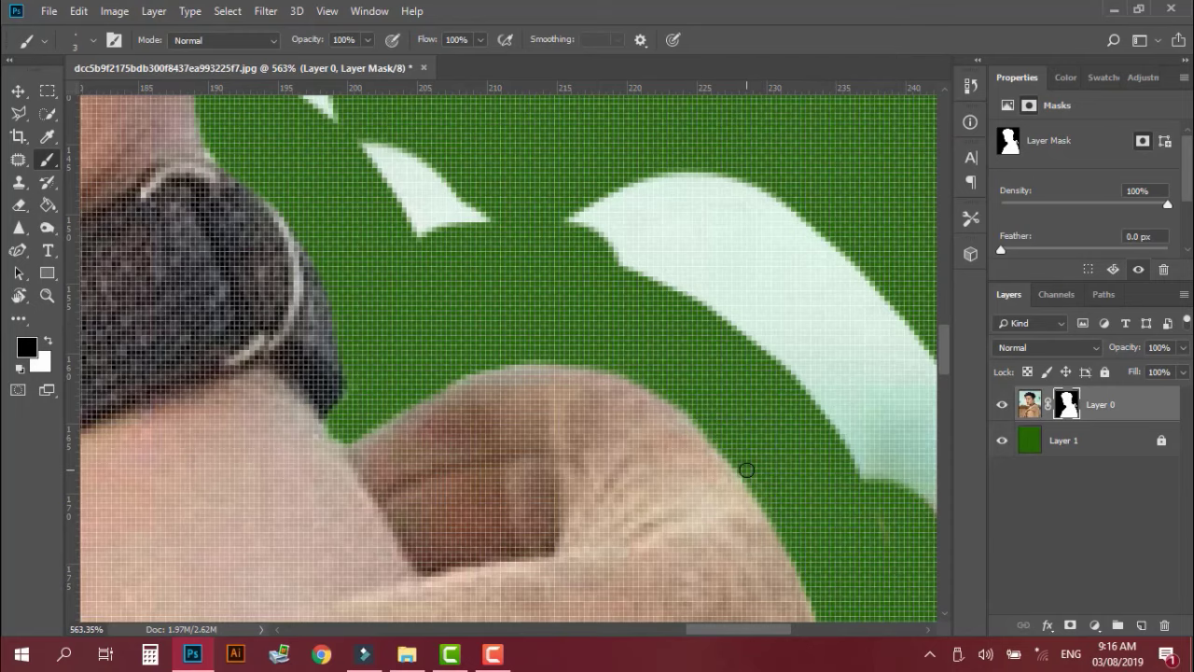
{"action": "scroll", "coordinate": [746, 470], "scroll_direction": "down", "scroll_amount": 3}
{"action": "scroll", "coordinate": [747, 469], "scroll_direction": "down", "scroll_amount": 3}
{"action": "scroll", "coordinate": [751, 461], "scroll_direction": "down", "scroll_amount": 2}
Zoom in and paint black over the light fringe along the neck edge.
{"action": "scroll", "coordinate": [755, 457], "scroll_direction": "up", "scroll_amount": 1}
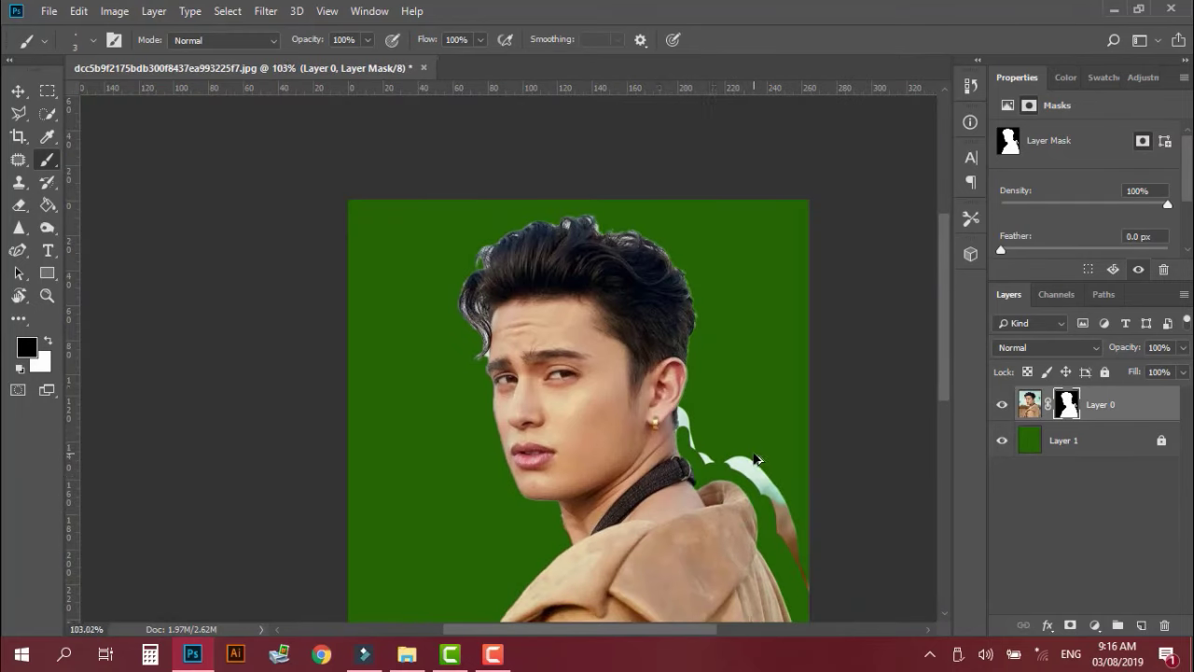
{"action": "scroll", "coordinate": [680, 493], "scroll_direction": "up", "scroll_amount": 3}
{"action": "scroll", "coordinate": [677, 491], "scroll_direction": "up", "scroll_amount": 3}
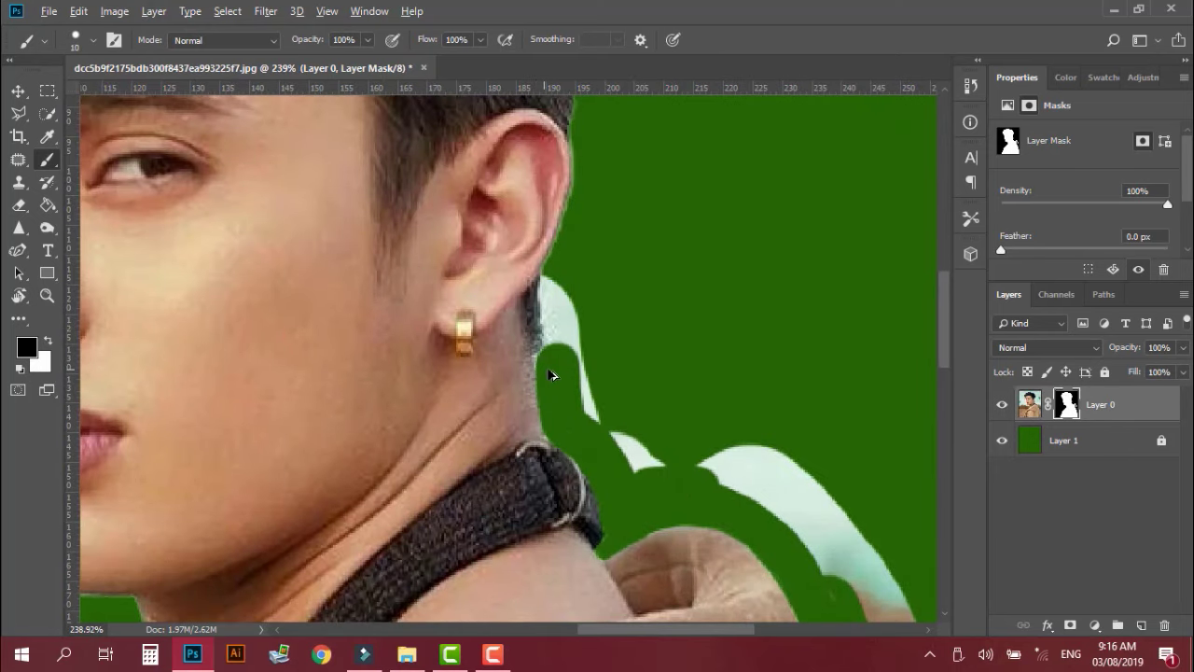
{"action": "scroll", "coordinate": [550, 374], "scroll_direction": "up", "scroll_amount": 3}
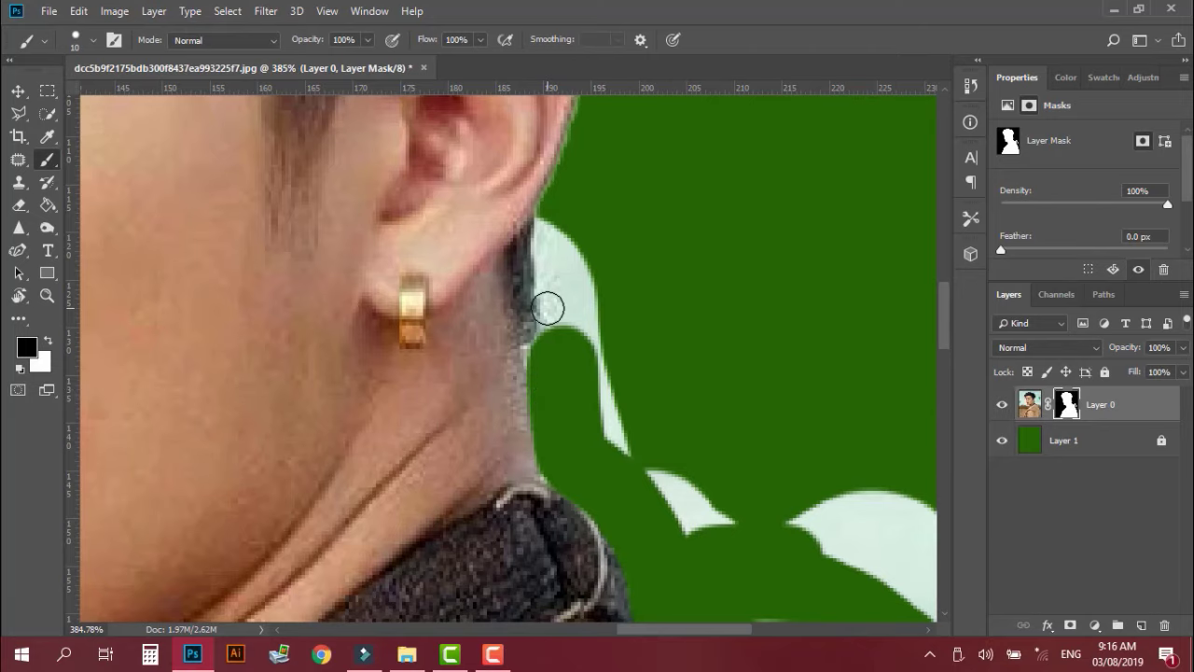
{"action": "mouse_move", "coordinate": [548, 307]}
{"action": "left_mouse_down"}
{"action": "mouse_move", "coordinate": [565, 227]}
{"action": "mouse_move", "coordinate": [589, 270]}
{"action": "mouse_move", "coordinate": [597, 360]}
{"action": "mouse_move", "coordinate": [631, 463]}
{"action": "mouse_move", "coordinate": [792, 541]}
{"action": "left_mouse_up"}
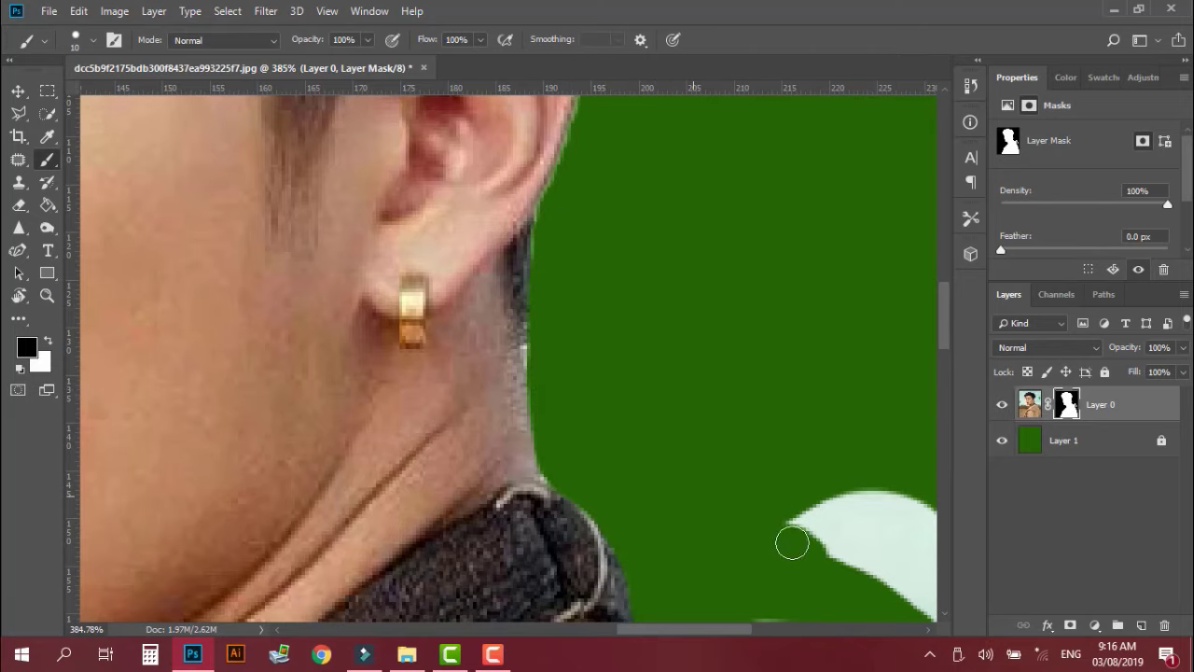
Paint out the light fringe along the shoulder edge.
{"action": "scroll", "coordinate": [778, 514], "scroll_direction": "down", "scroll_amount": 2}
{"action": "scroll", "coordinate": [682, 482], "scroll_direction": "down", "scroll_amount": 1}
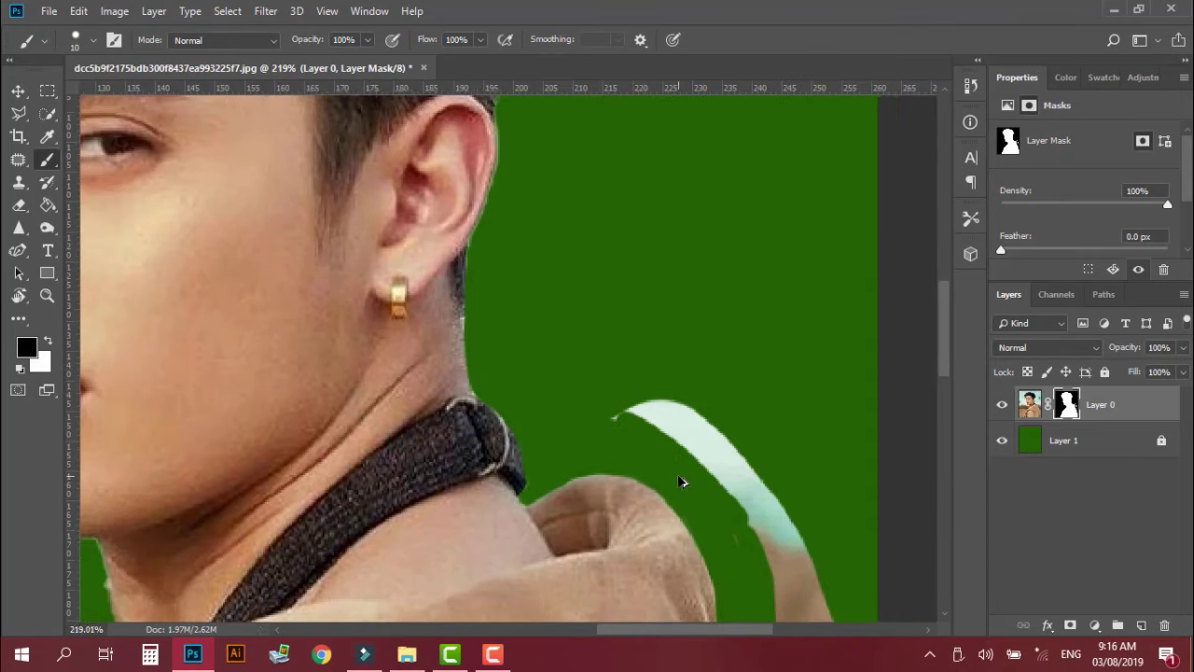
{"action": "scroll", "coordinate": [709, 504], "scroll_direction": "down", "scroll_amount": 3}
{"action": "scroll", "coordinate": [728, 520], "scroll_direction": "down", "scroll_amount": 1}
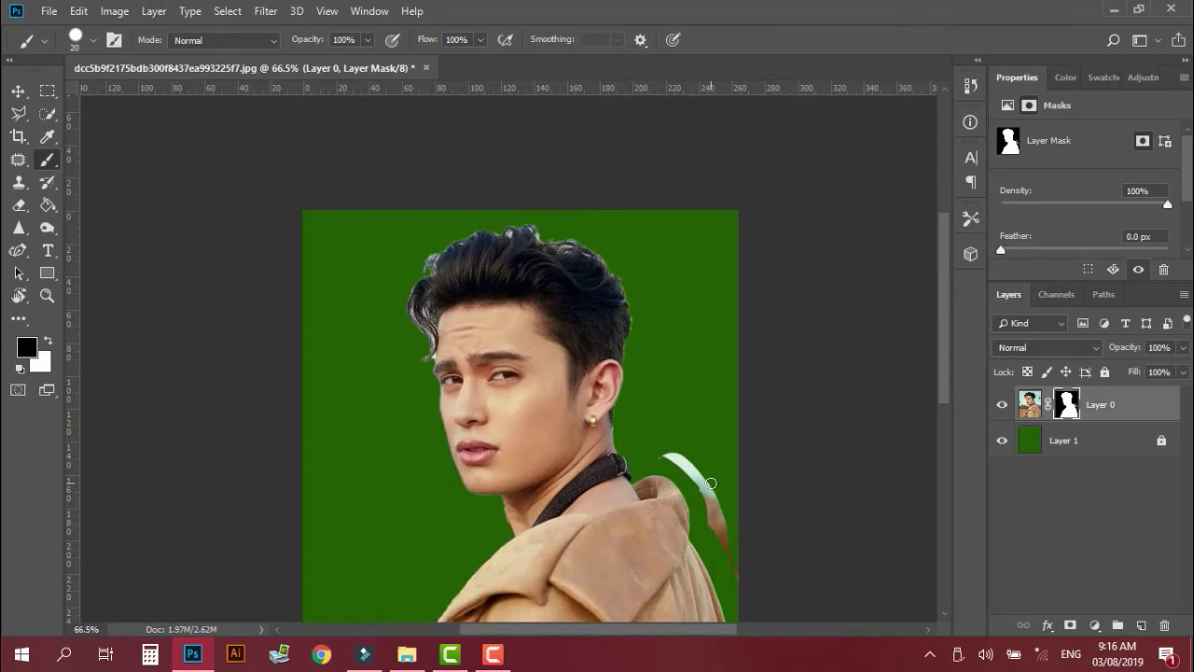
{"action": "scroll", "coordinate": [714, 453], "scroll_direction": "up", "scroll_amount": 1}
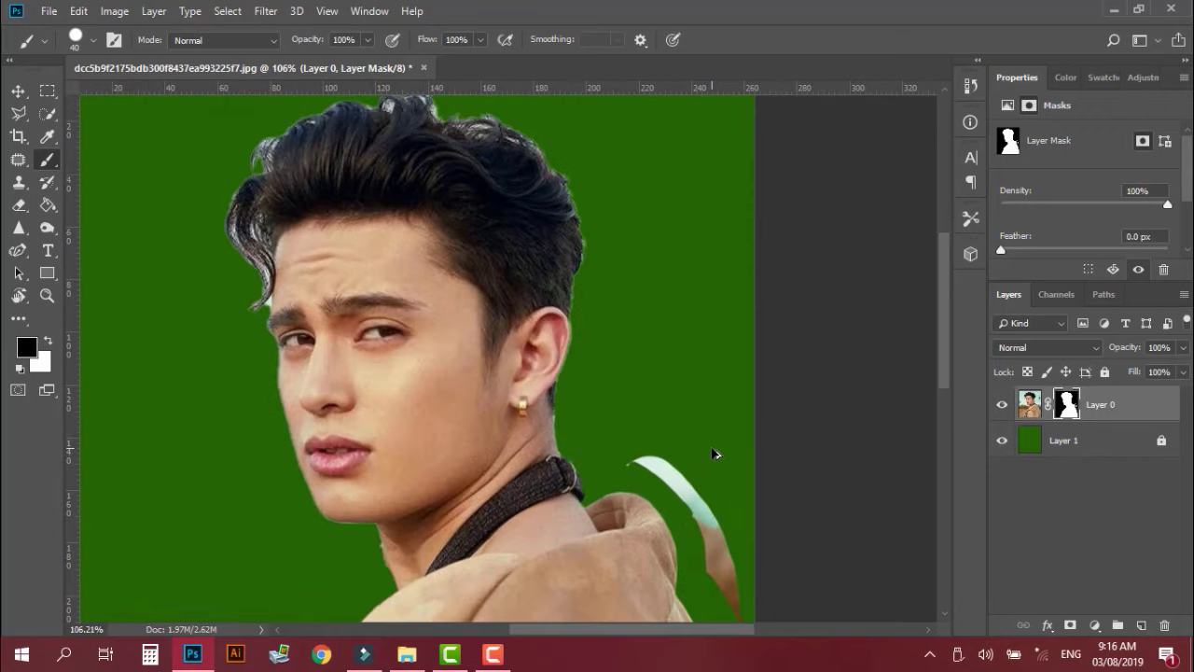
{"action": "scroll", "coordinate": [715, 453], "scroll_direction": "up", "scroll_amount": 1}
{"action": "scroll", "coordinate": [714, 453], "scroll_direction": "up", "scroll_amount": 1}
{"action": "left_click_drag", "start_coordinate": [631, 487], "coordinate": [579, 287]}
{"action": "mouse_move", "coordinate": [492, 278]}
{"action": "left_mouse_down"}
{"action": "mouse_move", "coordinate": [514, 269]}
{"action": "mouse_move", "coordinate": [682, 493]}
{"action": "mouse_move", "coordinate": [720, 600]}
{"action": "mouse_move", "coordinate": [585, 293]}
{"action": "left_mouse_up"}
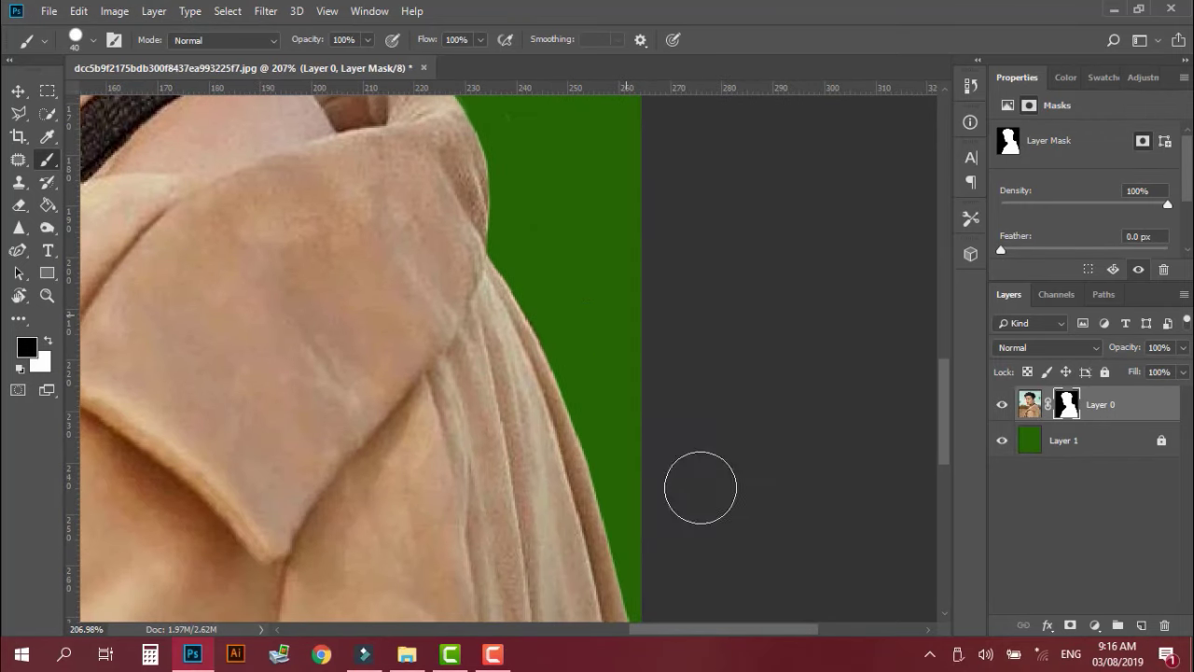
Paint black over the light fringe along the side of the hair.
{"action": "scroll", "coordinate": [587, 401], "scroll_direction": "down", "scroll_amount": 1}
{"action": "scroll", "coordinate": [522, 320], "scroll_direction": "down", "scroll_amount": 1}
{"action": "scroll", "coordinate": [748, 484], "scroll_direction": "down", "scroll_amount": 1}
{"action": "scroll", "coordinate": [767, 341], "scroll_direction": "up", "scroll_amount": 1}
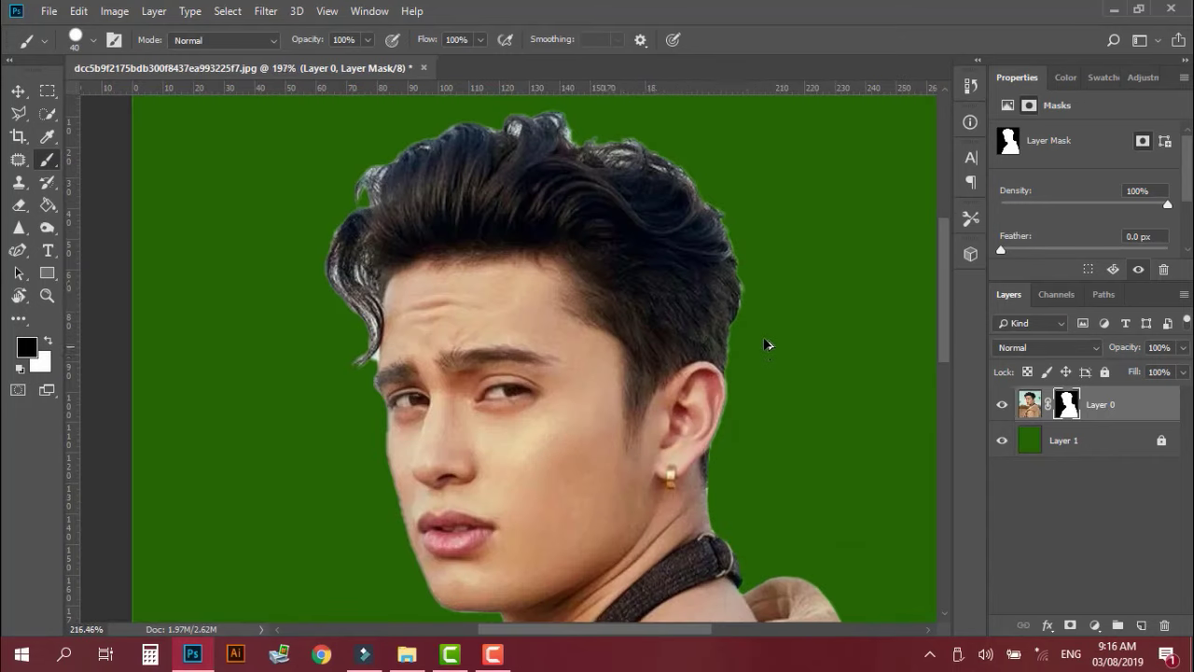
{"action": "scroll", "coordinate": [733, 234], "scroll_direction": "up", "scroll_amount": 1}
{"action": "scroll", "coordinate": [781, 456], "scroll_direction": "up", "scroll_amount": 1}
{"action": "scroll", "coordinate": [776, 460], "scroll_direction": "up", "scroll_amount": 2}
{"action": "scroll", "coordinate": [777, 461], "scroll_direction": "down", "scroll_amount": 2}
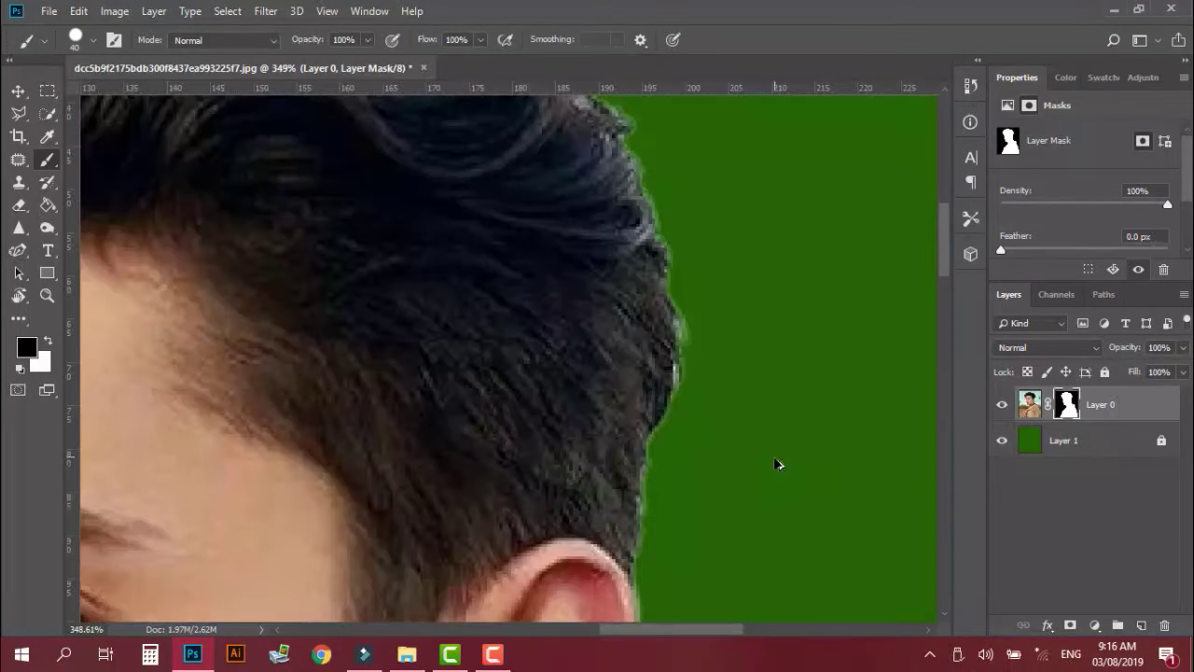
{"action": "left_click_drag", "start_coordinate": [701, 478], "coordinate": [736, 312]}
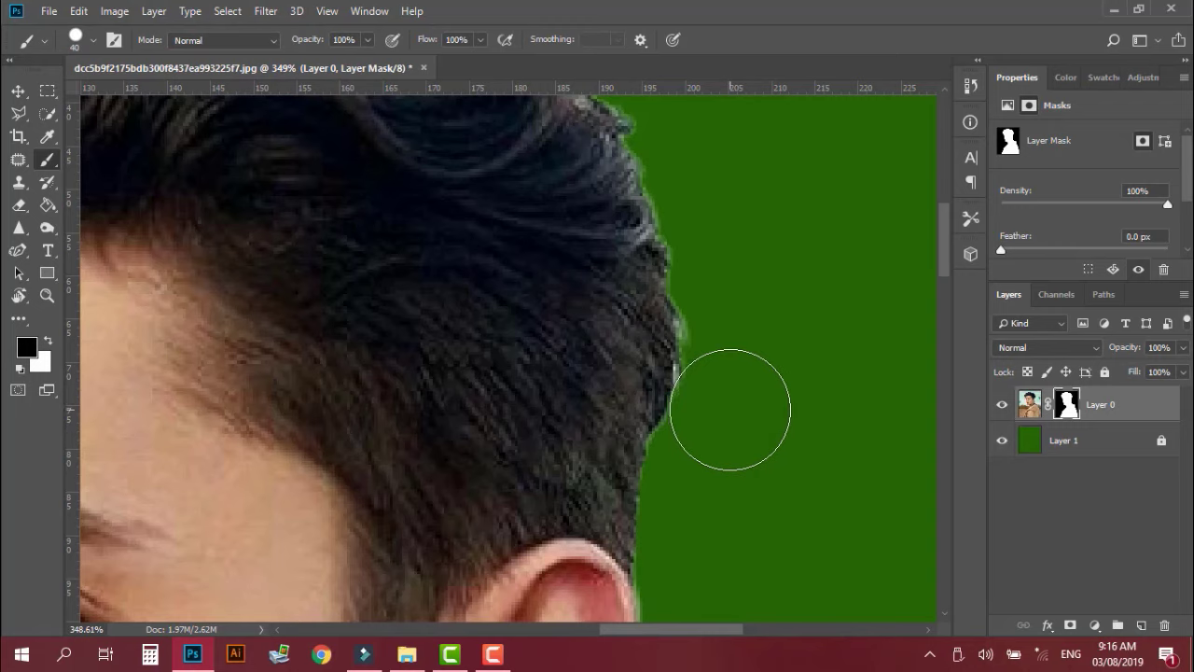
Mask out the pale fringe and stray strands at the top of the hair.
{"action": "left_click_drag", "start_coordinate": [725, 271], "coordinate": [740, 395]}
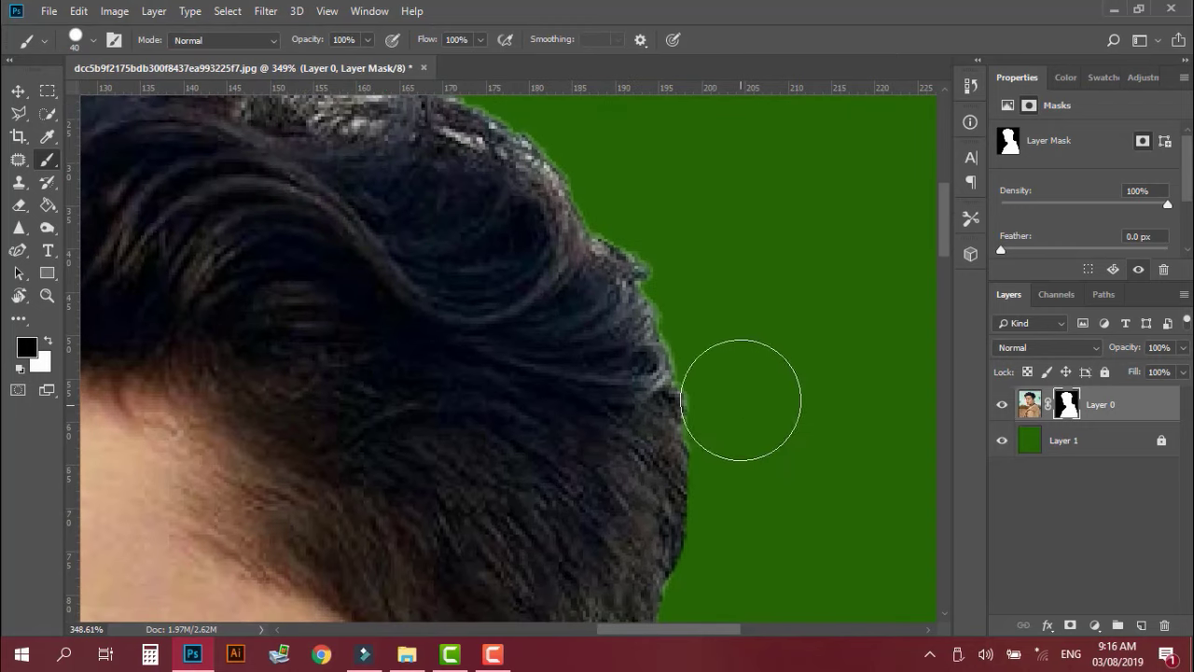
{"action": "left_click_drag", "start_coordinate": [685, 262], "coordinate": [824, 507]}
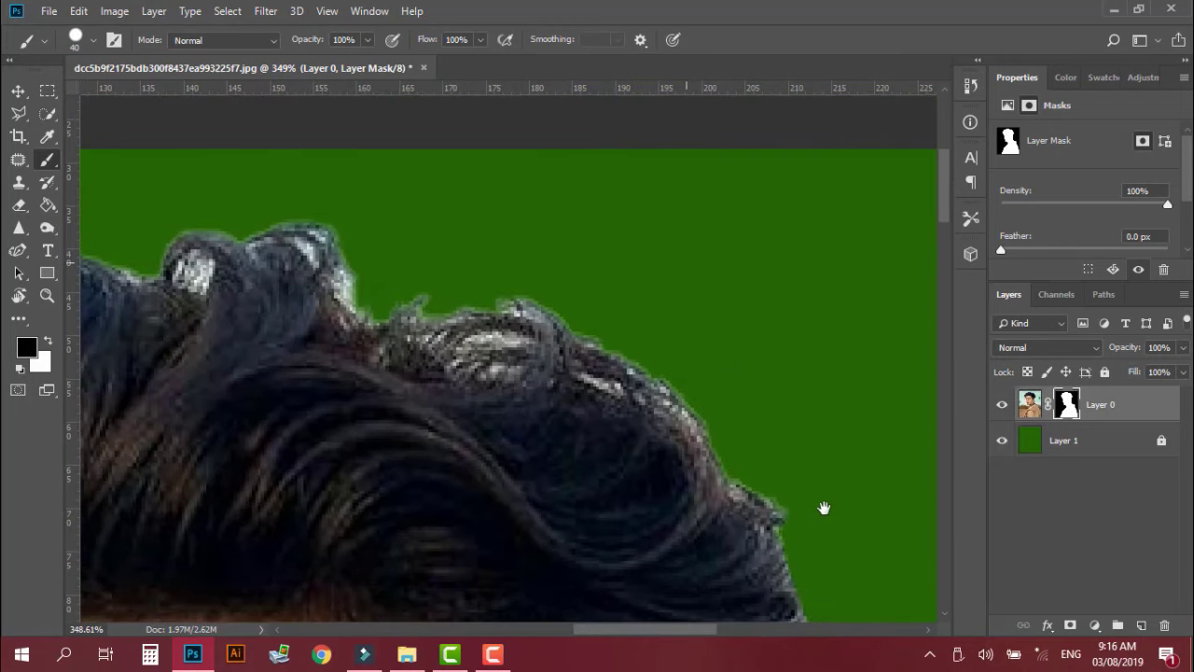
{"action": "mouse_move", "coordinate": [747, 392]}
{"action": "left_mouse_down"}
{"action": "mouse_move", "coordinate": [682, 314]}
{"action": "mouse_move", "coordinate": [550, 274]}
{"action": "mouse_move", "coordinate": [453, 264]}
{"action": "mouse_move", "coordinate": [405, 274]}
{"action": "mouse_move", "coordinate": [395, 259]}
{"action": "mouse_move", "coordinate": [432, 255]}
{"action": "mouse_move", "coordinate": [727, 345]}
{"action": "mouse_move", "coordinate": [495, 321]}
{"action": "mouse_move", "coordinate": [354, 282]}
{"action": "mouse_move", "coordinate": [401, 294]}
{"action": "mouse_move", "coordinate": [726, 278]}
{"action": "left_mouse_up"}
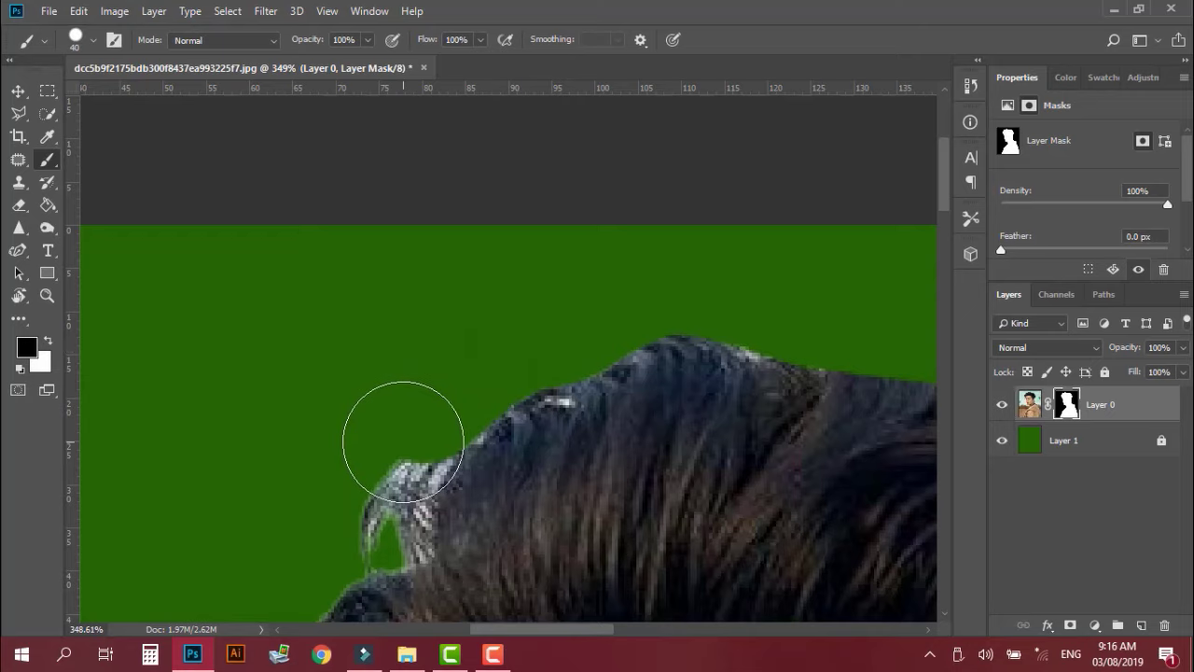
{"action": "left_click_drag", "start_coordinate": [373, 501], "coordinate": [376, 509]}
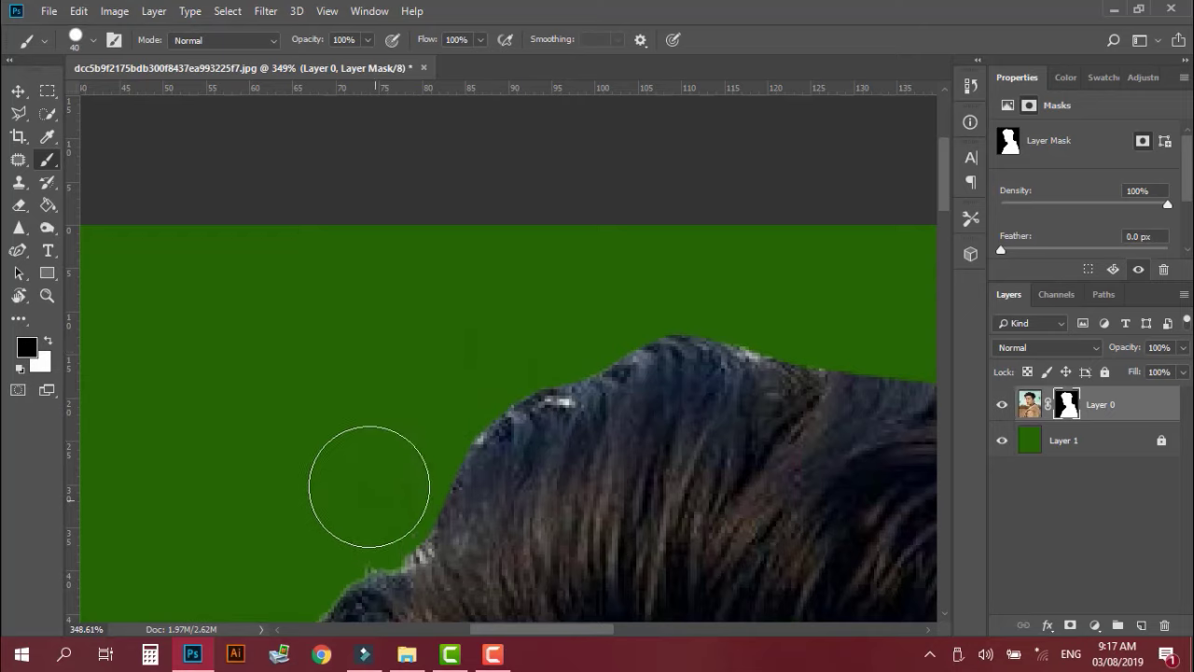
With a smaller brush, mask out light pixels along the hair edge.
{"action": "key", "text": "bracketleft"}
{"action": "key", "text": "bracketleft"}
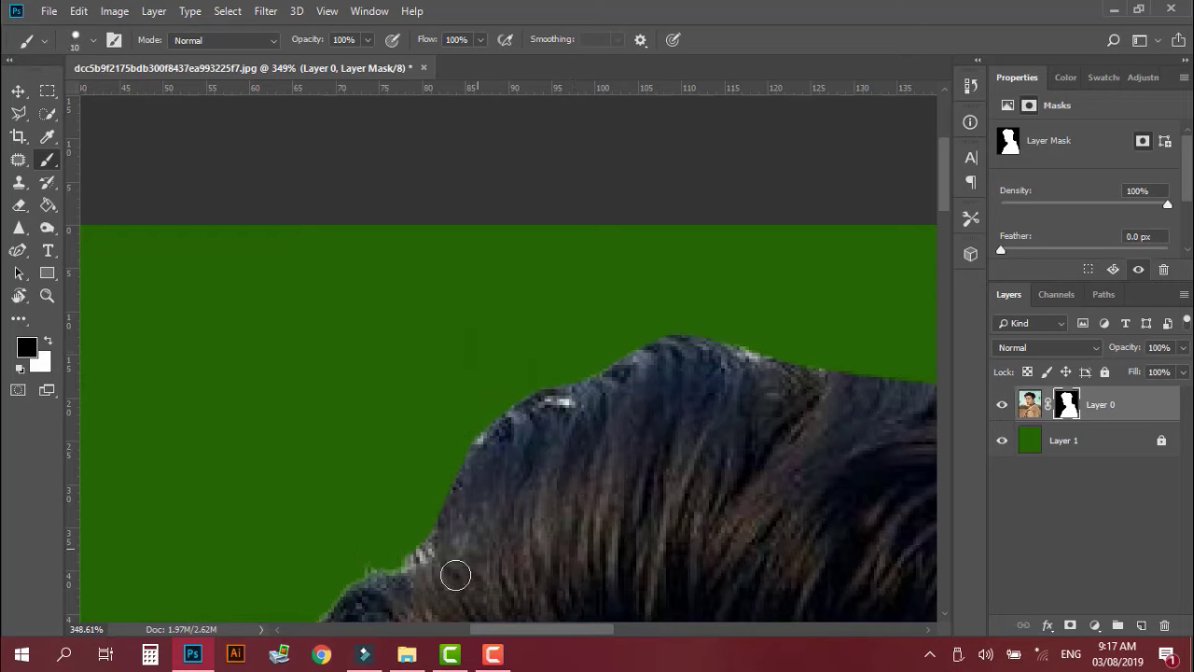
{"action": "scroll", "coordinate": [456, 576], "scroll_direction": "up", "scroll_amount": 2}
{"action": "scroll", "coordinate": [408, 506], "scroll_direction": "up", "scroll_amount": 2}
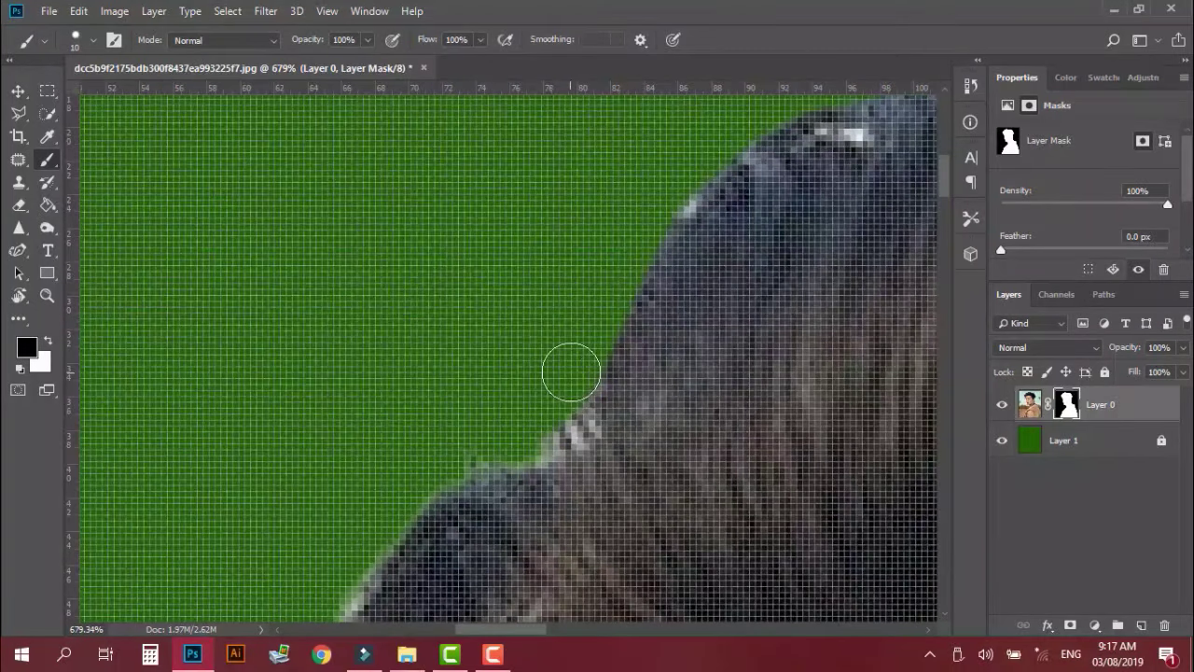
{"action": "left_click_drag", "start_coordinate": [561, 420], "coordinate": [484, 441]}
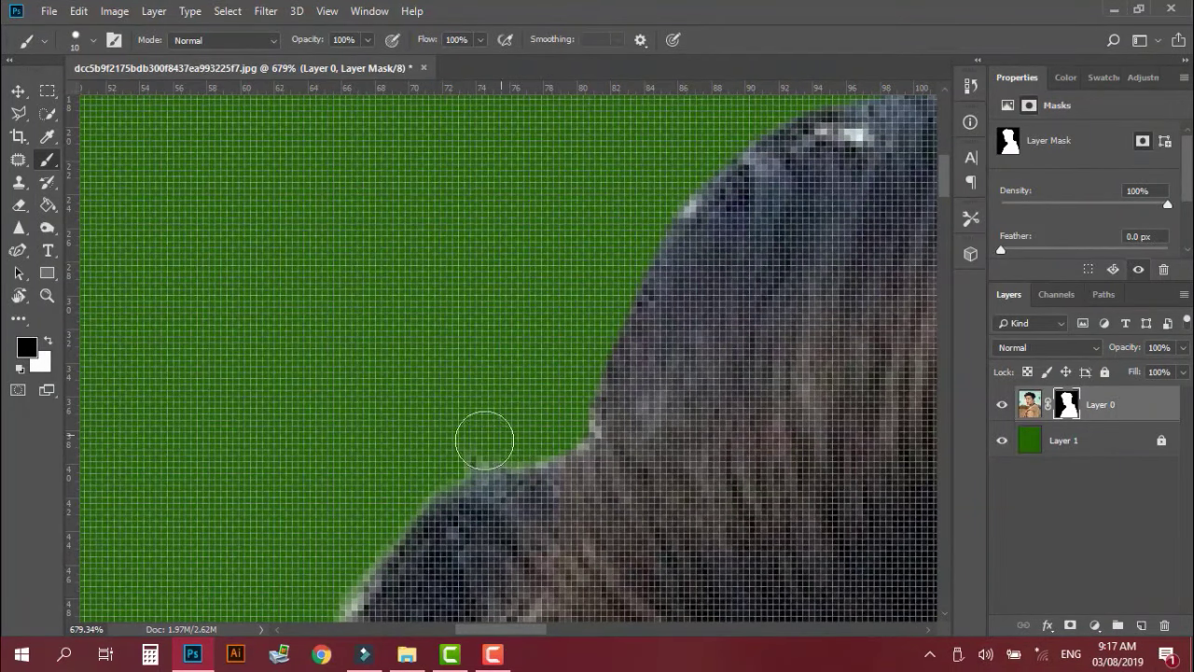
{"action": "left_click_drag", "start_coordinate": [408, 480], "coordinate": [560, 315]}
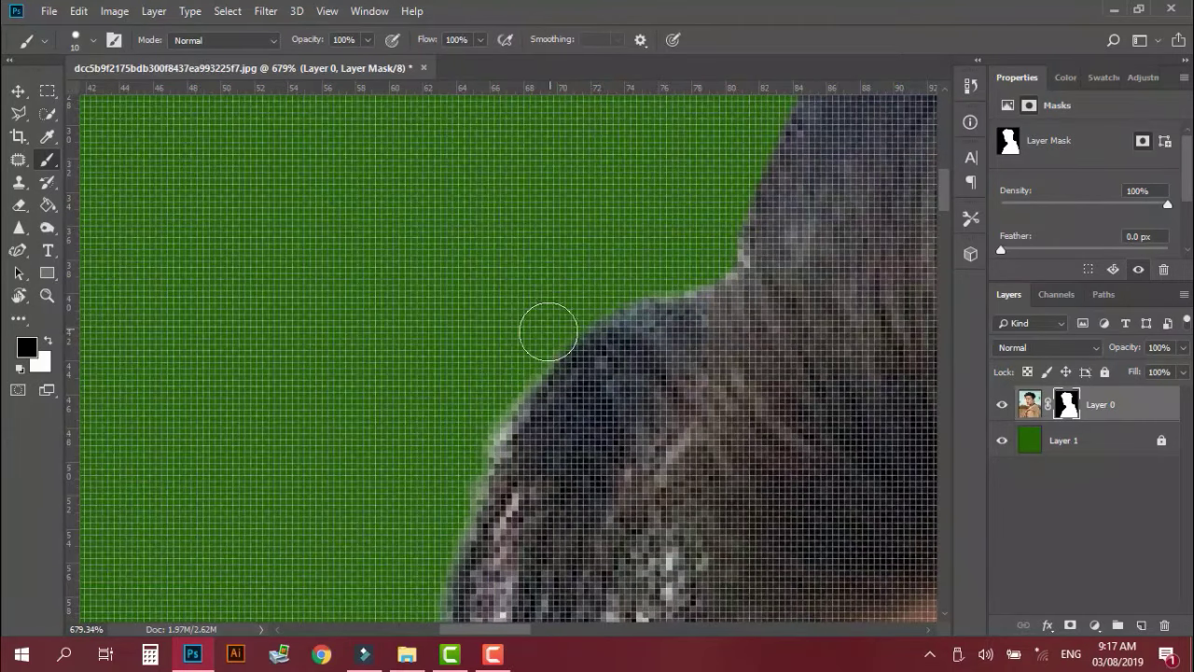
{"action": "left_click_drag", "start_coordinate": [469, 460], "coordinate": [464, 499]}
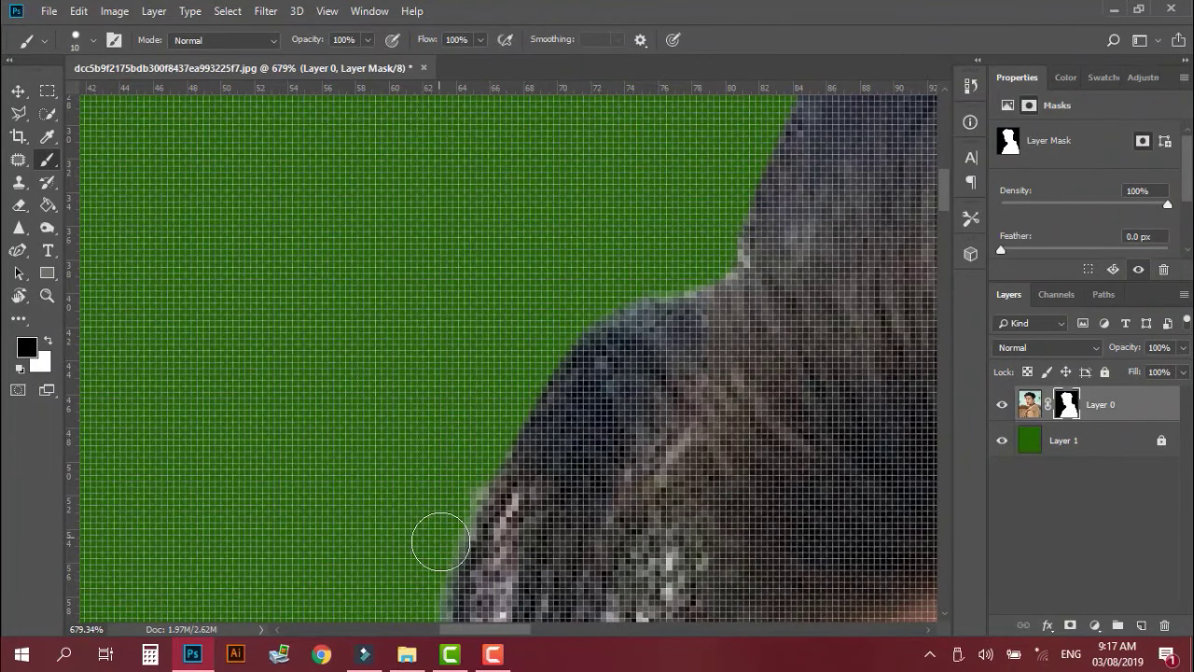
Mask out the light fringe along the hanging curl and beside the strand tip.
{"action": "mouse_move", "coordinate": [439, 541]}
{"action": "left_mouse_down"}
{"action": "mouse_move", "coordinate": [452, 401]}
{"action": "mouse_move", "coordinate": [445, 480]}
{"action": "mouse_move", "coordinate": [480, 547]}
{"action": "mouse_move", "coordinate": [518, 569]}
{"action": "mouse_move", "coordinate": [530, 344]}
{"action": "left_mouse_up"}
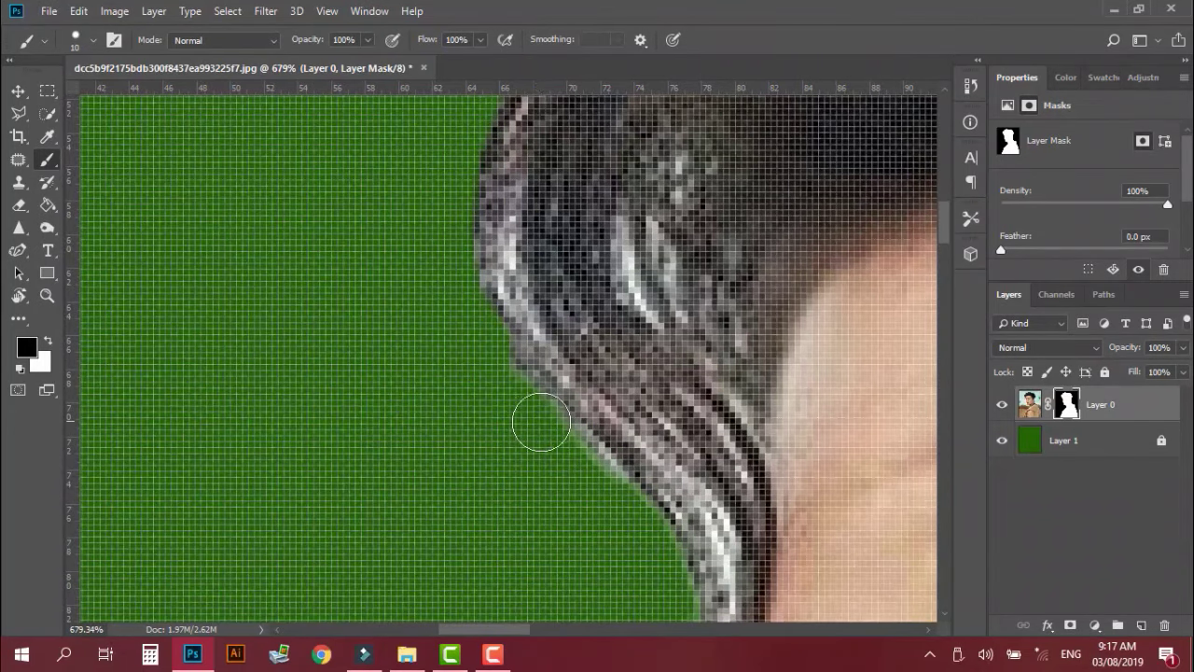
{"action": "mouse_move", "coordinate": [533, 421]}
{"action": "left_mouse_down"}
{"action": "mouse_move", "coordinate": [607, 478]}
{"action": "mouse_move", "coordinate": [666, 572]}
{"action": "mouse_move", "coordinate": [626, 272]}
{"action": "mouse_move", "coordinate": [653, 288]}
{"action": "mouse_move", "coordinate": [667, 326]}
{"action": "mouse_move", "coordinate": [647, 379]}
{"action": "mouse_move", "coordinate": [599, 441]}
{"action": "mouse_move", "coordinate": [532, 488]}
{"action": "mouse_move", "coordinate": [568, 496]}
{"action": "left_mouse_up"}
{"action": "mouse_move", "coordinate": [663, 352]}
{"action": "left_mouse_down"}
{"action": "mouse_move", "coordinate": [648, 394]}
{"action": "mouse_move", "coordinate": [568, 466]}
{"action": "mouse_move", "coordinate": [652, 397]}
{"action": "left_mouse_up"}
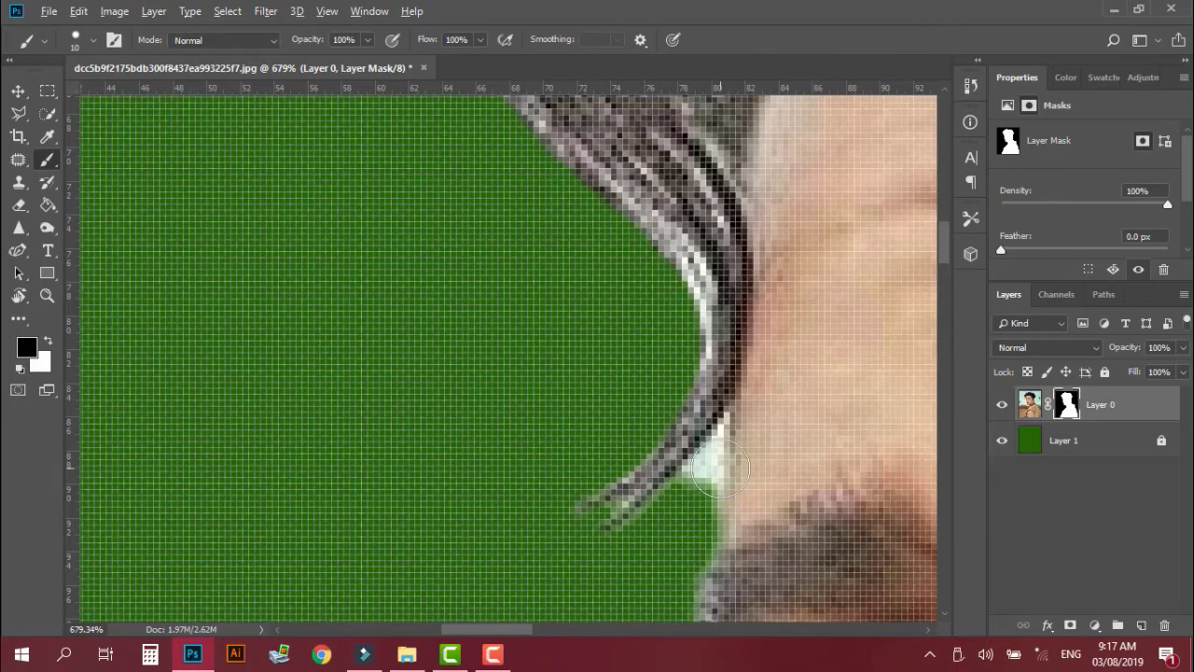
{"action": "scroll", "coordinate": [719, 471], "scroll_direction": "up", "scroll_amount": 3}
{"action": "key", "text": "bracketleft"}
{"action": "key", "text": "bracketleft"}
{"action": "key", "text": "bracketleft"}
{"action": "key", "text": "bracketleft"}
{"action": "key", "text": "bracketleft"}
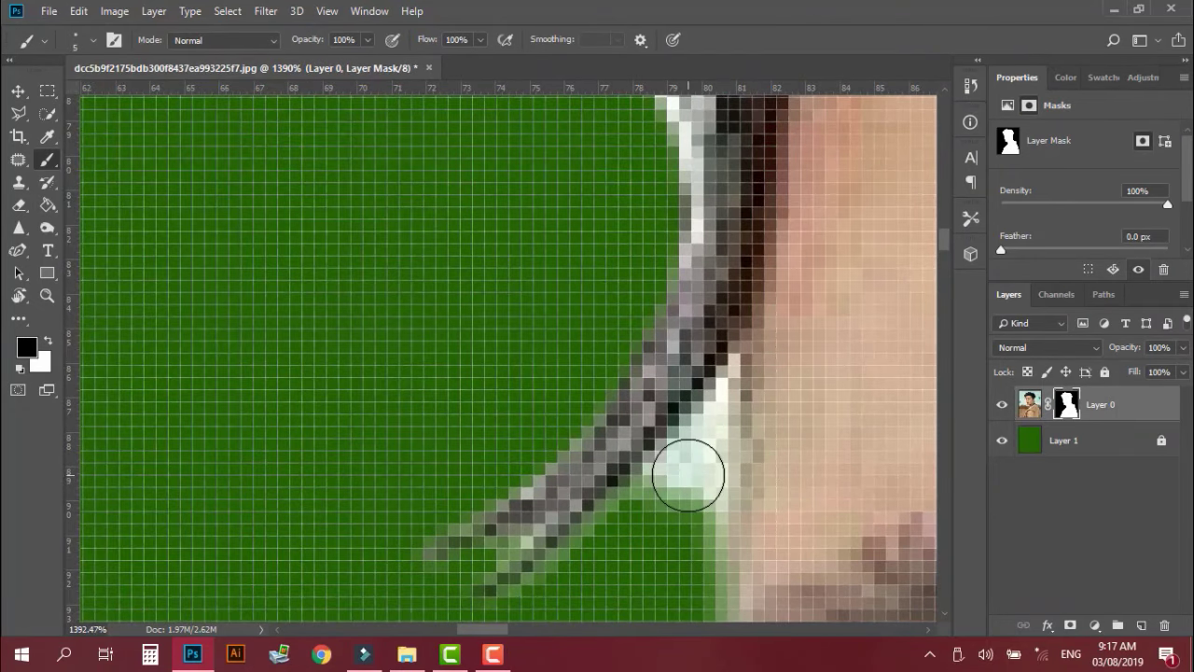
{"action": "key", "text": "bracketleft"}
{"action": "key", "text": "bracketleft"}
{"action": "key", "text": "bracketleft"}
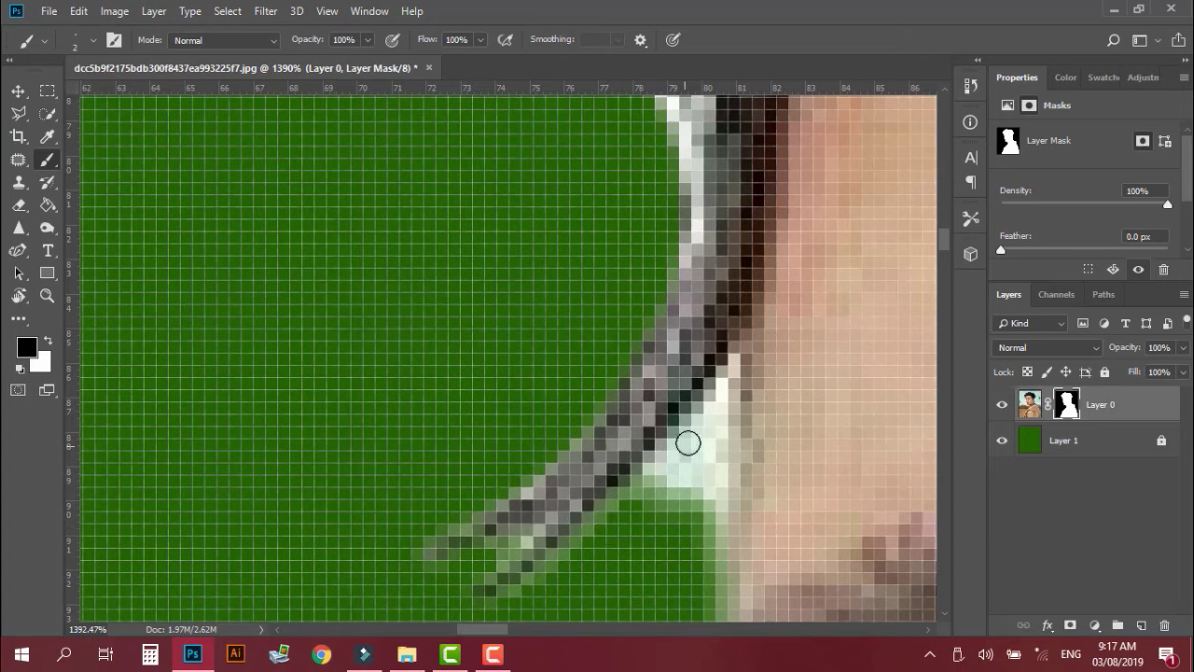
{"action": "mouse_move", "coordinate": [687, 443]}
{"action": "left_mouse_down"}
{"action": "mouse_move", "coordinate": [726, 394]}
{"action": "mouse_move", "coordinate": [713, 571]}
{"action": "left_mouse_up"}
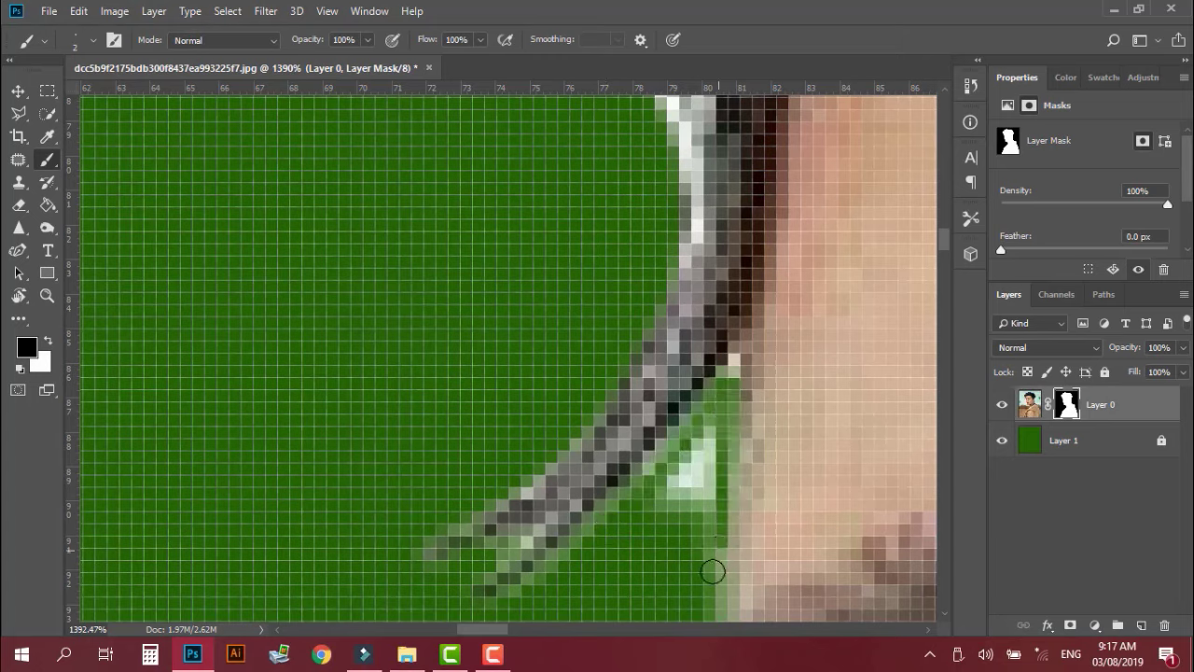
{"action": "mouse_move", "coordinate": [716, 442]}
{"action": "left_mouse_down"}
{"action": "mouse_move", "coordinate": [661, 495]}
{"action": "mouse_move", "coordinate": [687, 498]}
{"action": "mouse_move", "coordinate": [736, 383]}
{"action": "left_mouse_up"}
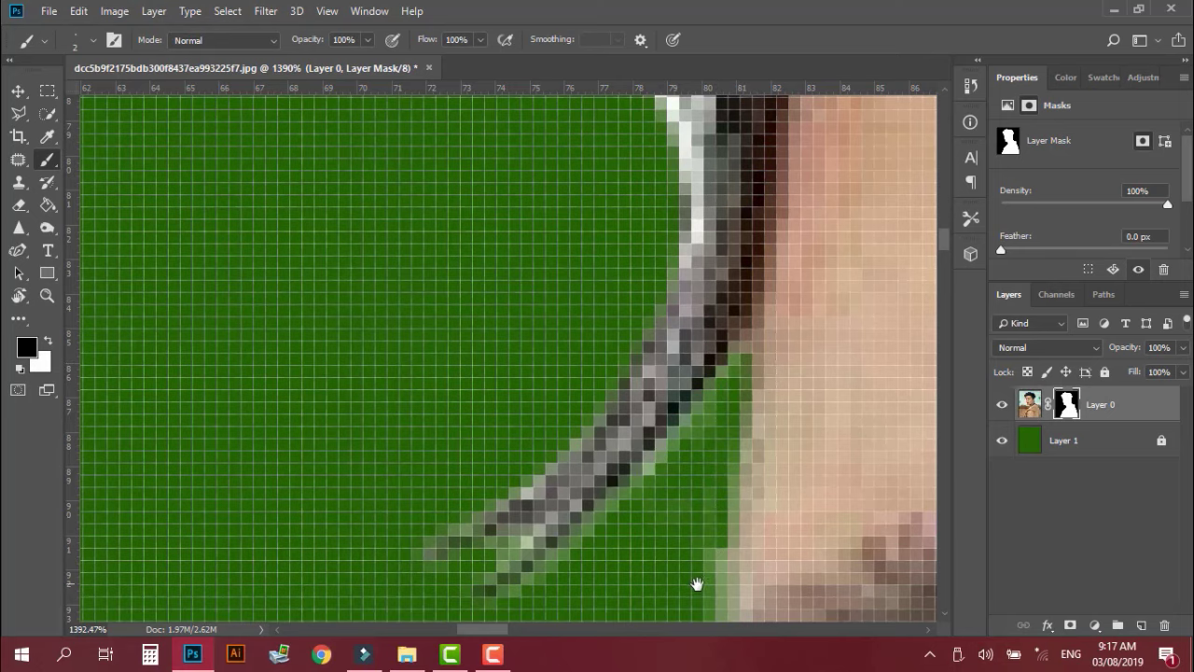
Mask out light edge pixels beside the eyebrow and along the face edge by the eye.
{"action": "left_click_drag", "start_coordinate": [699, 578], "coordinate": [706, 327]}
{"action": "left_click_drag", "start_coordinate": [665, 493], "coordinate": [669, 470]}
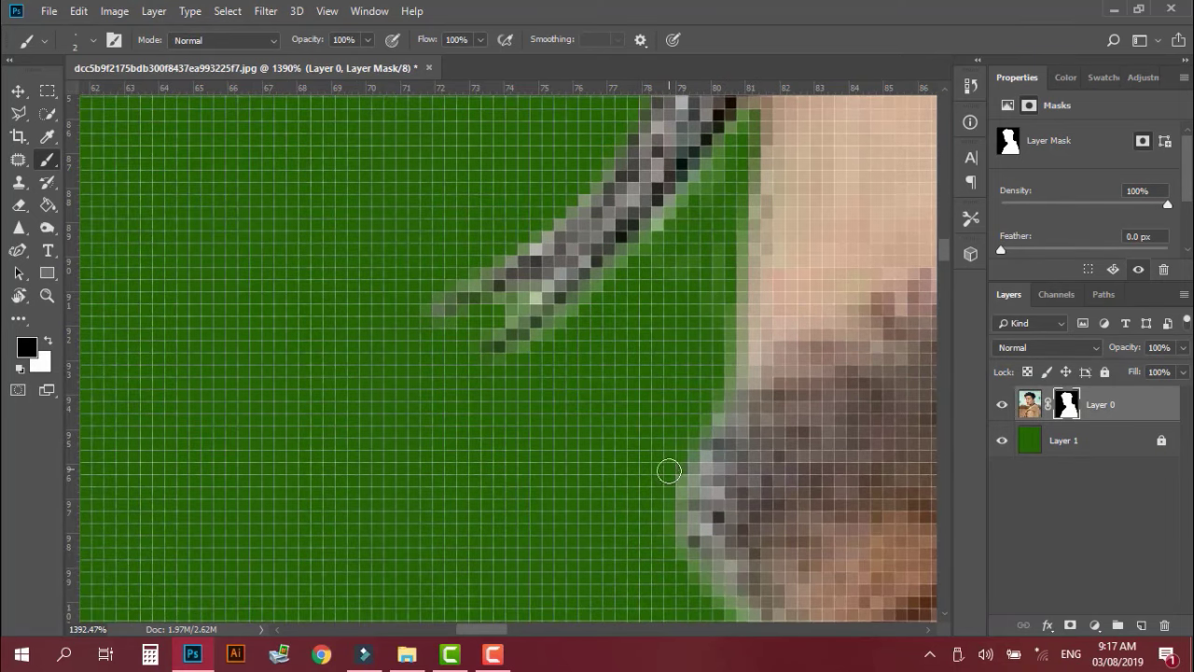
{"action": "left_click_drag", "start_coordinate": [690, 578], "coordinate": [603, 347]}
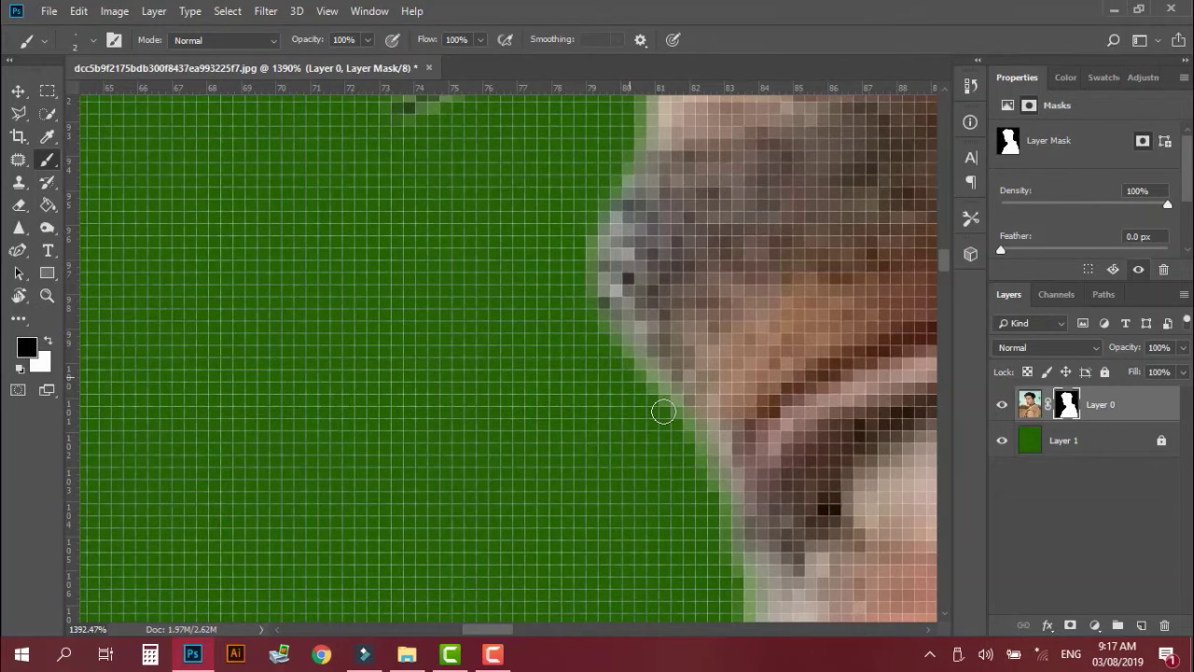
{"action": "scroll", "coordinate": [690, 438], "scroll_direction": "down", "scroll_amount": 3}
{"action": "scroll", "coordinate": [700, 410], "scroll_direction": "down", "scroll_amount": 2}
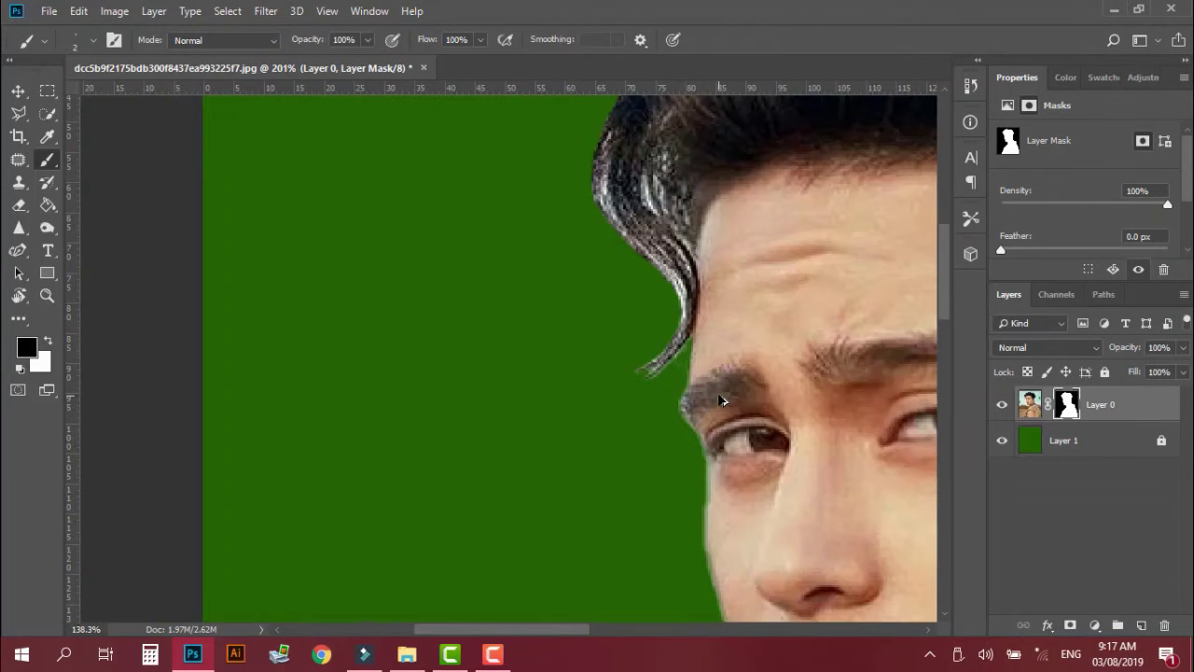
{"action": "scroll", "coordinate": [746, 401], "scroll_direction": "down", "scroll_amount": 4}
{"action": "scroll", "coordinate": [812, 396], "scroll_direction": "down", "scroll_amount": 1}
{"action": "scroll", "coordinate": [491, 218], "scroll_direction": "up", "scroll_amount": 3}
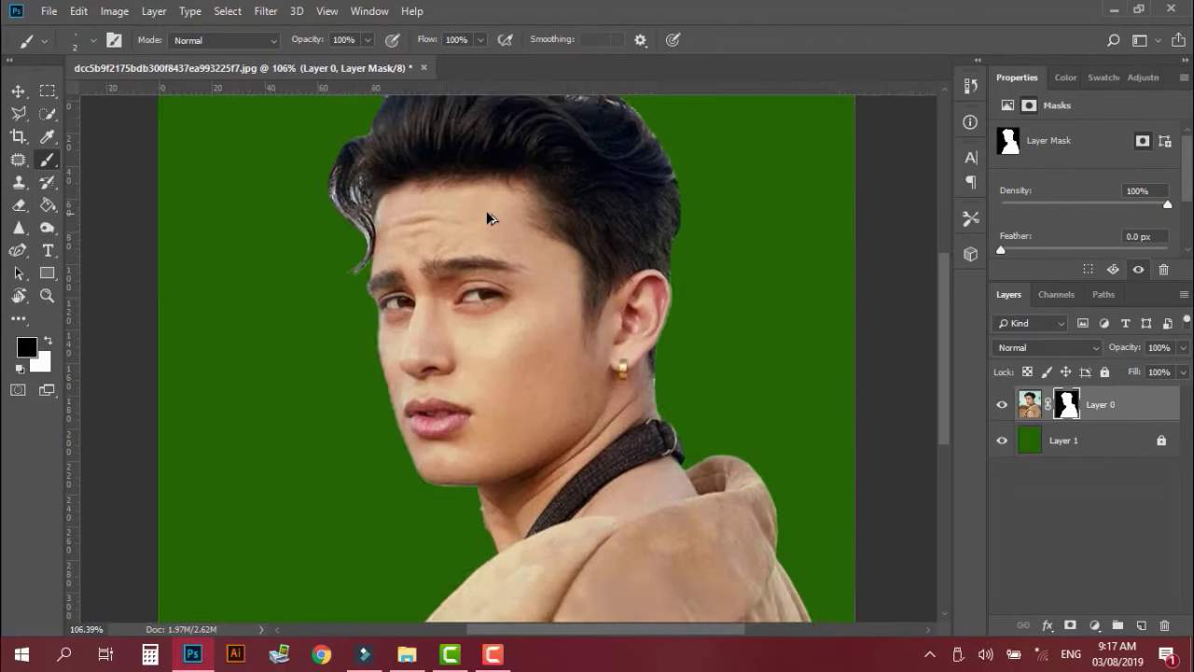
{"action": "scroll", "coordinate": [489, 219], "scroll_direction": "up", "scroll_amount": 2}
{"action": "scroll", "coordinate": [489, 222], "scroll_direction": "up", "scroll_amount": 1}
{"action": "scroll", "coordinate": [486, 233], "scroll_direction": "up", "scroll_amount": 2}
{"action": "left_click_drag", "start_coordinate": [486, 234], "coordinate": [817, 187]}
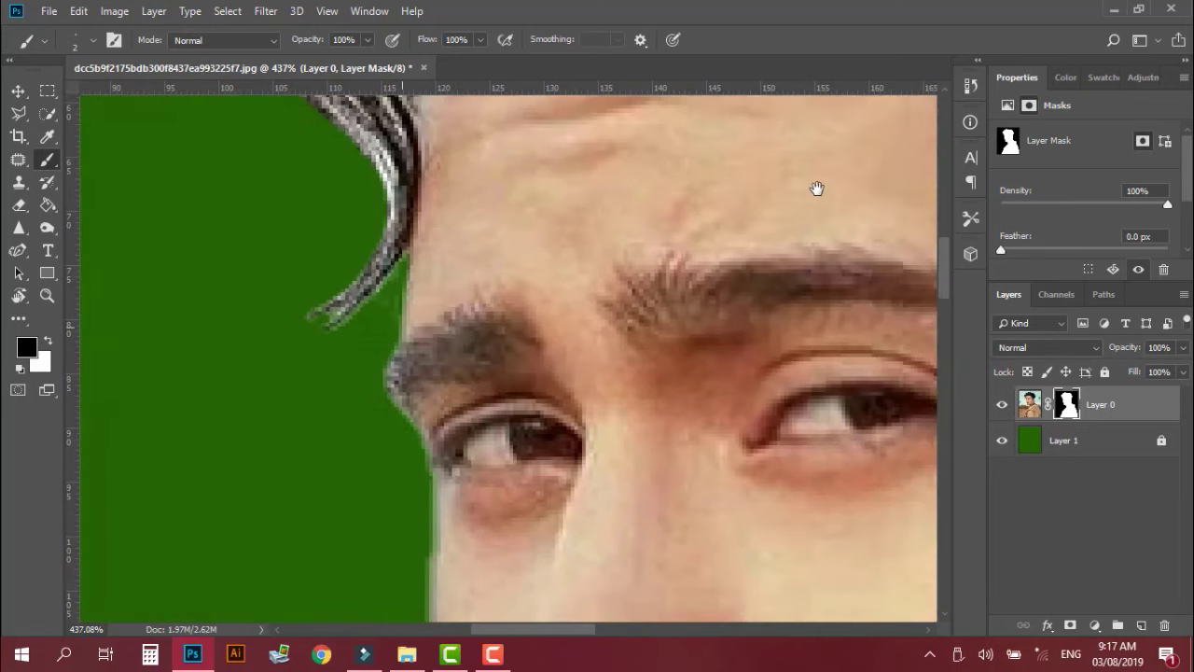
{"action": "scroll", "coordinate": [480, 324], "scroll_direction": "up", "scroll_amount": 2}
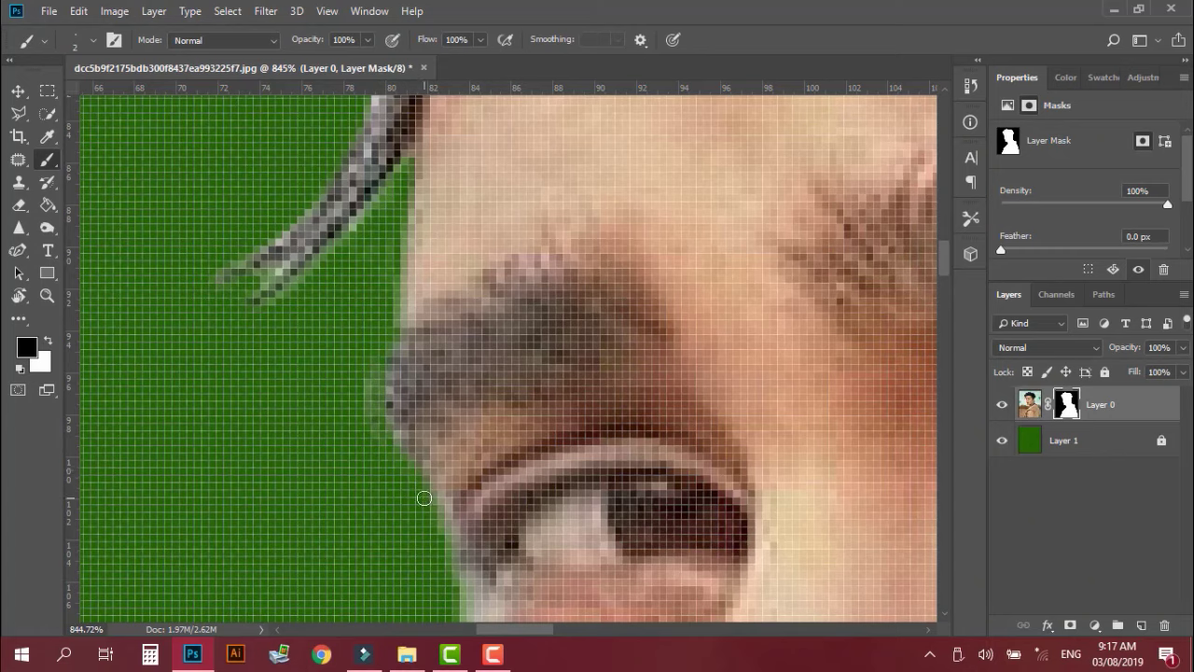
{"action": "left_click_drag", "start_coordinate": [416, 433], "coordinate": [532, 242]}
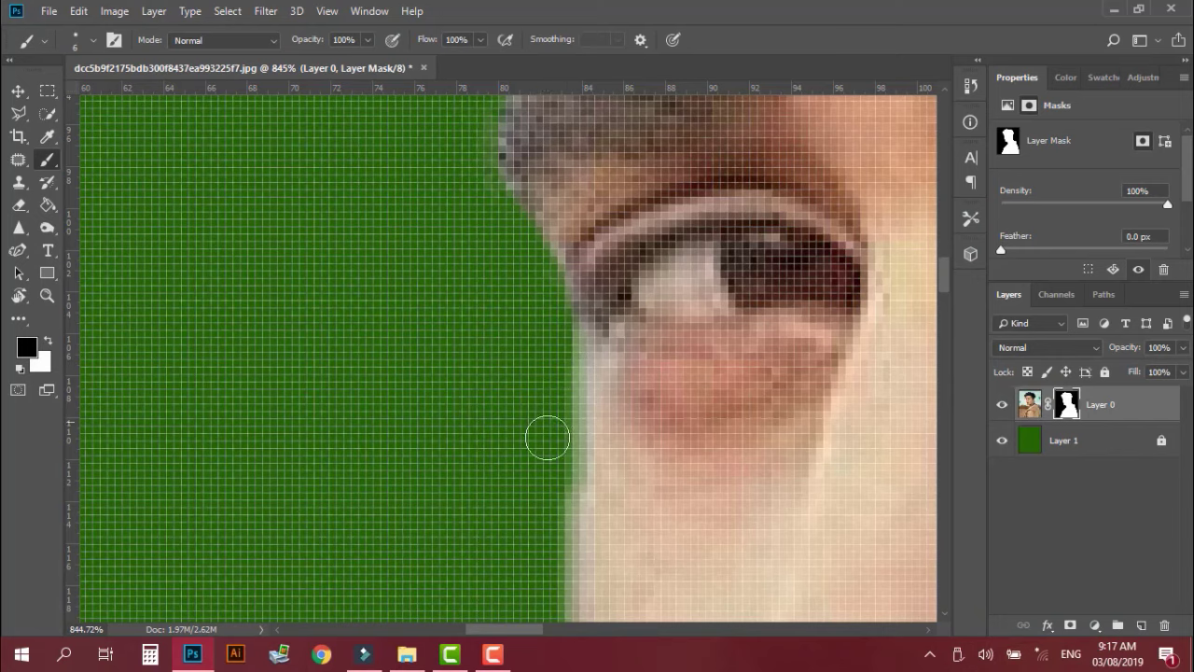
{"action": "left_click_drag", "start_coordinate": [554, 452], "coordinate": [559, 346]}
Switch to white and restore the face edge down the cheek and jawline.
{"action": "key", "text": "x"}
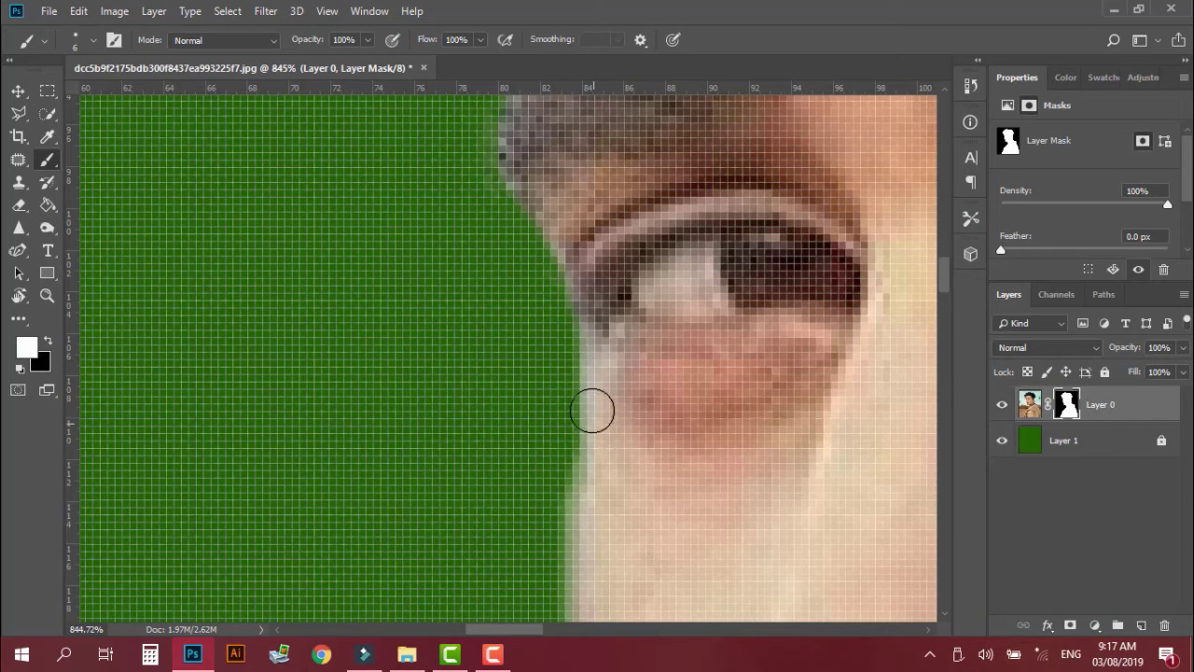
{"action": "left_click_drag", "start_coordinate": [589, 303], "coordinate": [559, 597]}
{"action": "scroll", "coordinate": [600, 280], "scroll_direction": "down", "scroll_amount": 5}
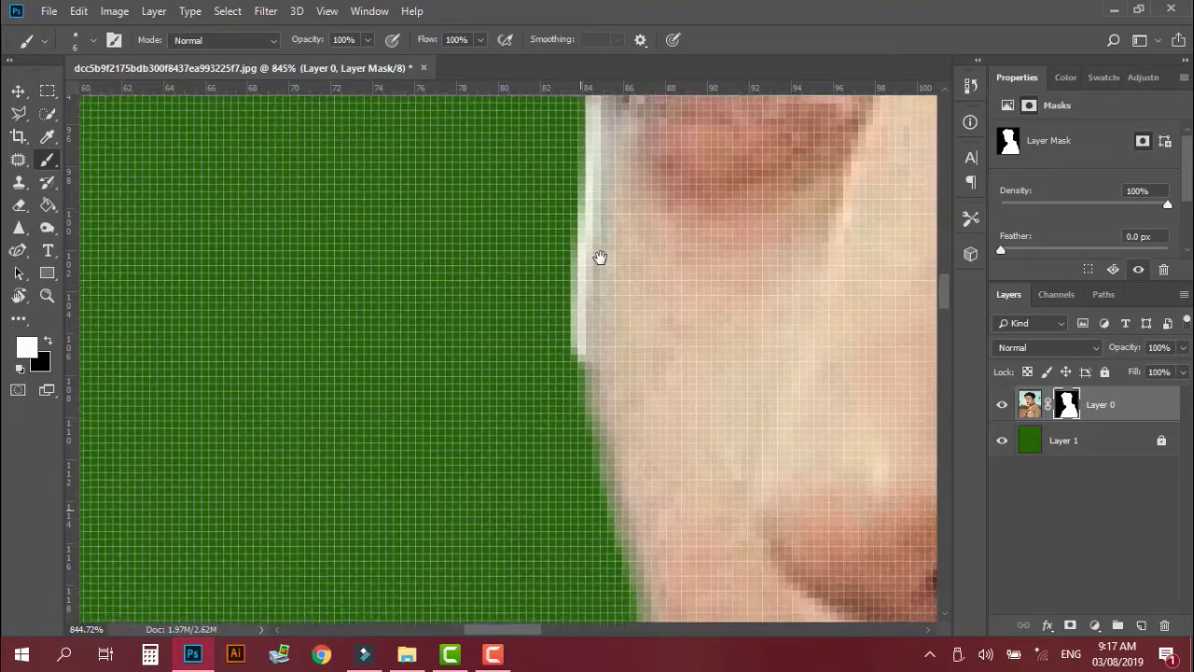
{"action": "left_click_drag", "start_coordinate": [599, 303], "coordinate": [616, 501]}
{"action": "scroll", "coordinate": [615, 501], "scroll_direction": "down", "scroll_amount": 2}
{"action": "left_click_drag", "start_coordinate": [607, 288], "coordinate": [674, 439]}
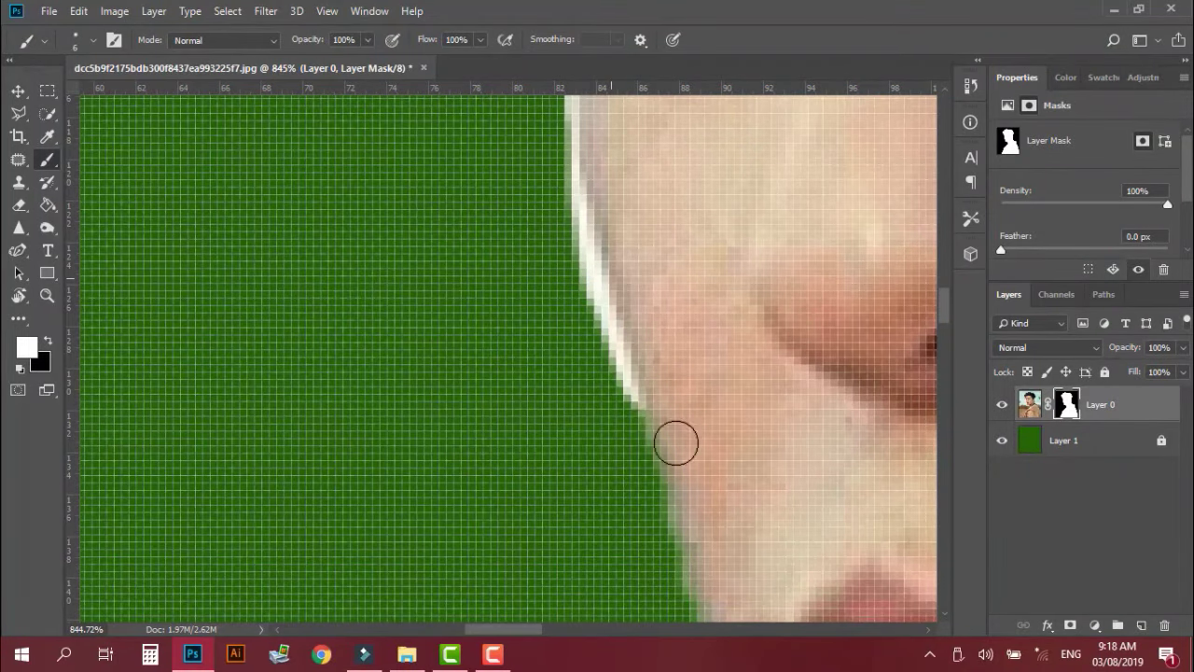
{"action": "left_click_drag", "start_coordinate": [667, 286], "coordinate": [639, 108]}
{"action": "mouse_move", "coordinate": [642, 195]}
{"action": "left_mouse_down"}
{"action": "mouse_move", "coordinate": [698, 351]}
{"action": "mouse_move", "coordinate": [731, 505]}
{"action": "left_mouse_up"}
{"action": "mouse_move", "coordinate": [674, 286]}
{"action": "left_mouse_down"}
{"action": "mouse_move", "coordinate": [725, 514]}
{"action": "mouse_move", "coordinate": [744, 541]}
{"action": "mouse_move", "coordinate": [578, 184]}
{"action": "mouse_move", "coordinate": [674, 472]}
{"action": "mouse_move", "coordinate": [713, 516]}
{"action": "left_mouse_up"}
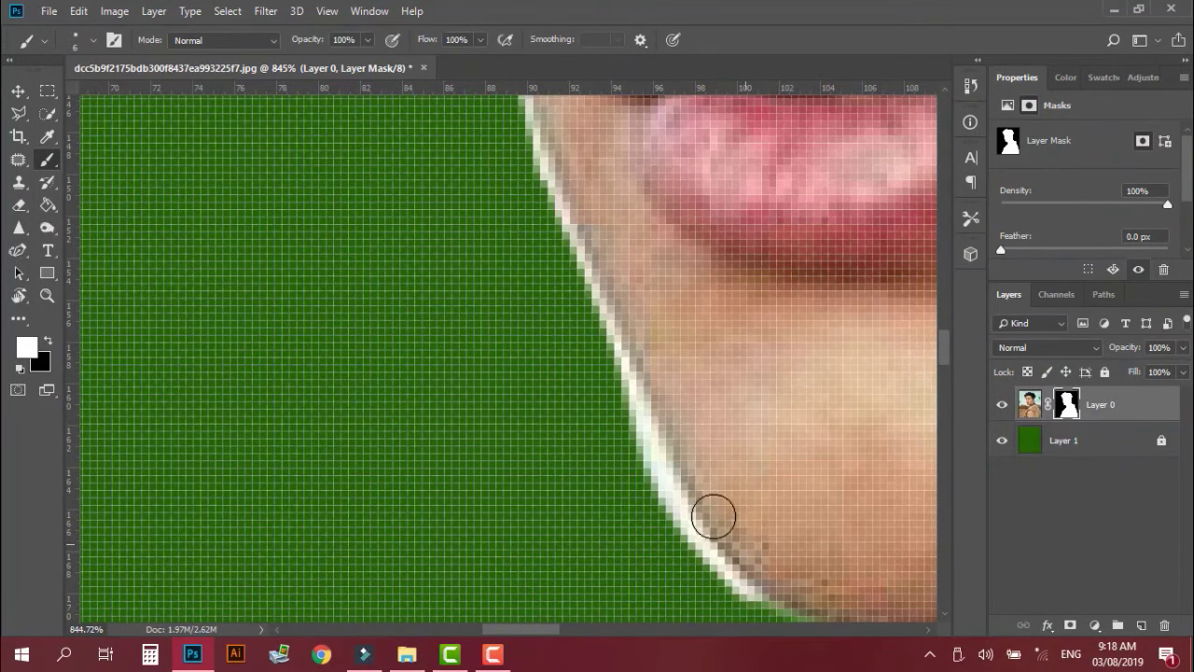
{"action": "scroll", "coordinate": [706, 494], "scroll_direction": "down", "scroll_amount": 3, "text": "alt"}
{"action": "scroll", "coordinate": [600, 341], "scroll_direction": "down", "scroll_amount": 2, "text": "alt"}
Return to Layer 0's mask and paint out the stray brush dab beside the eye.
{"action": "key", "text": "alt+bracketleft"}
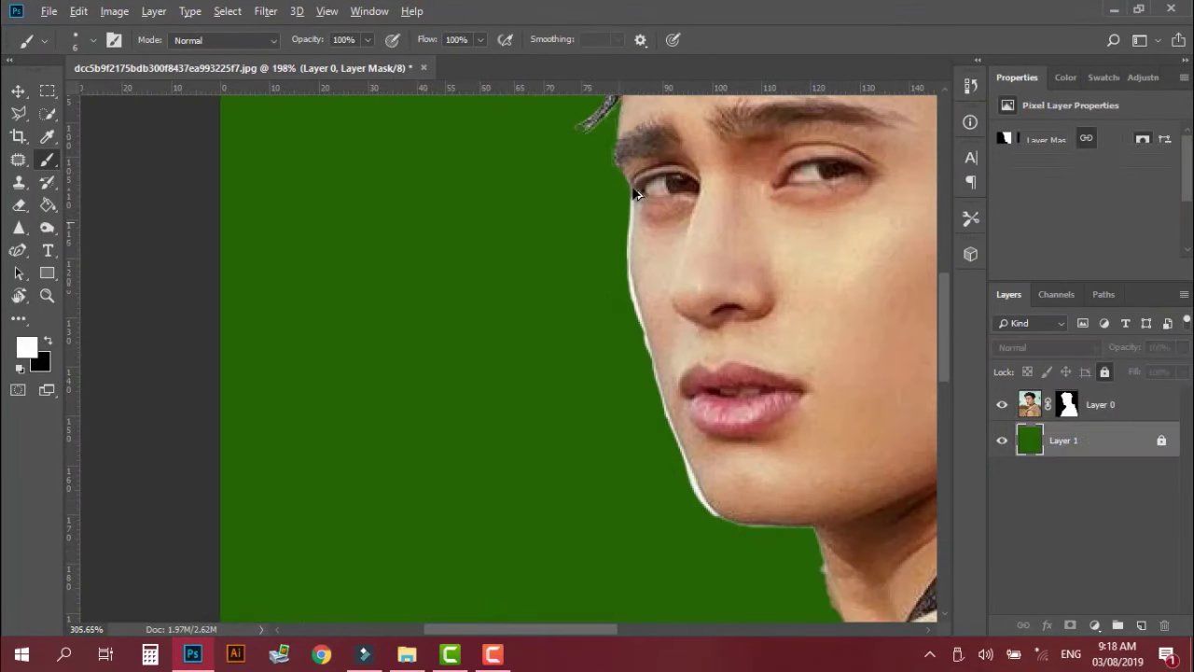
{"action": "scroll", "coordinate": [611, 291], "scroll_direction": "up", "scroll_amount": 3, "text": "alt"}
{"action": "left_click", "coordinate": [616, 244], "text": "alt"}
{"action": "scroll", "coordinate": [616, 244], "scroll_direction": "up", "scroll_amount": 2, "text": "alt"}
{"action": "scroll", "coordinate": [661, 333], "scroll_direction": "up", "scroll_amount": 1}
{"action": "scroll", "coordinate": [658, 386], "scroll_direction": "up", "scroll_amount": 3}
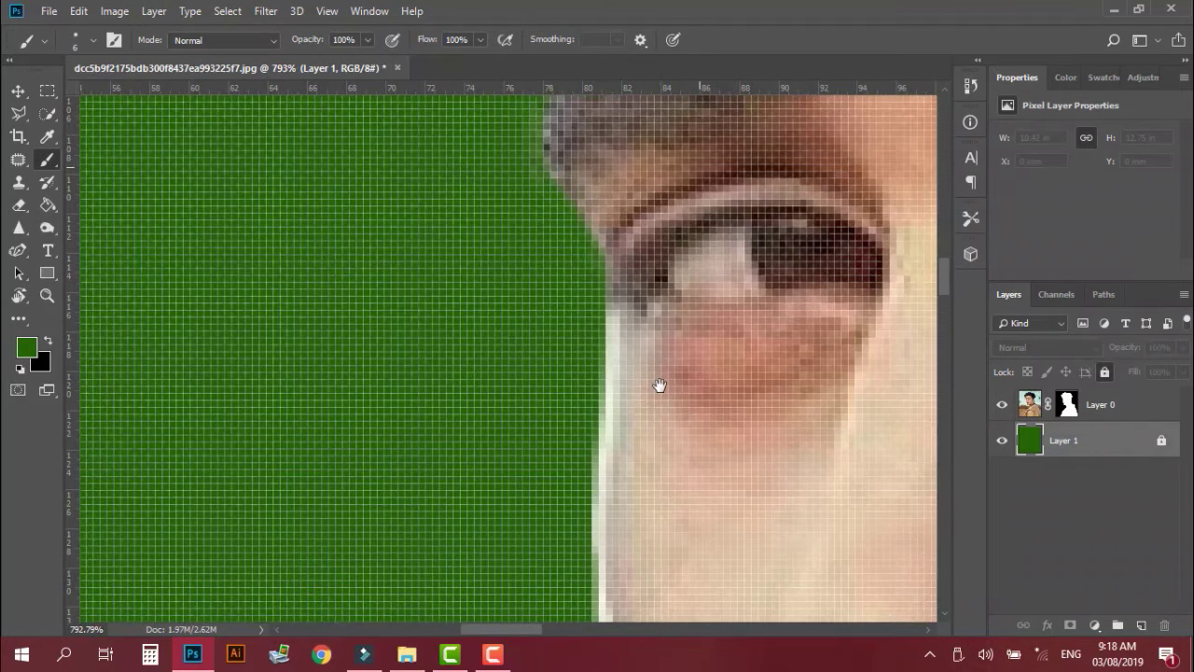
{"action": "left_click", "coordinate": [1065, 410]}
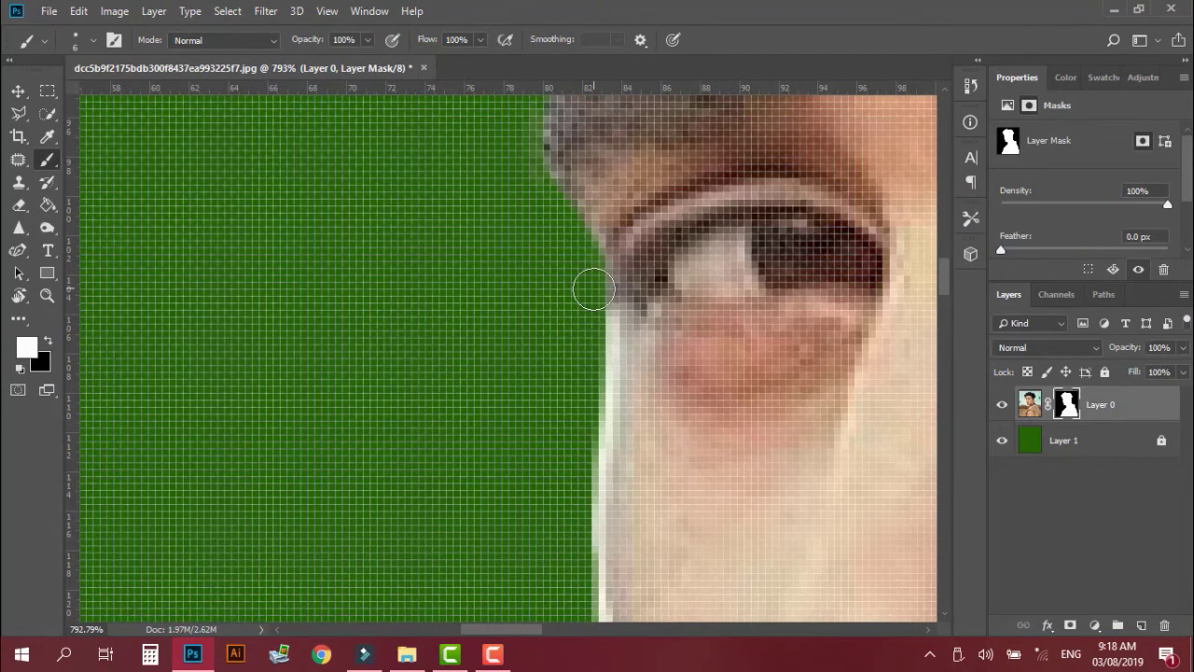
{"action": "left_click", "coordinate": [584, 261]}
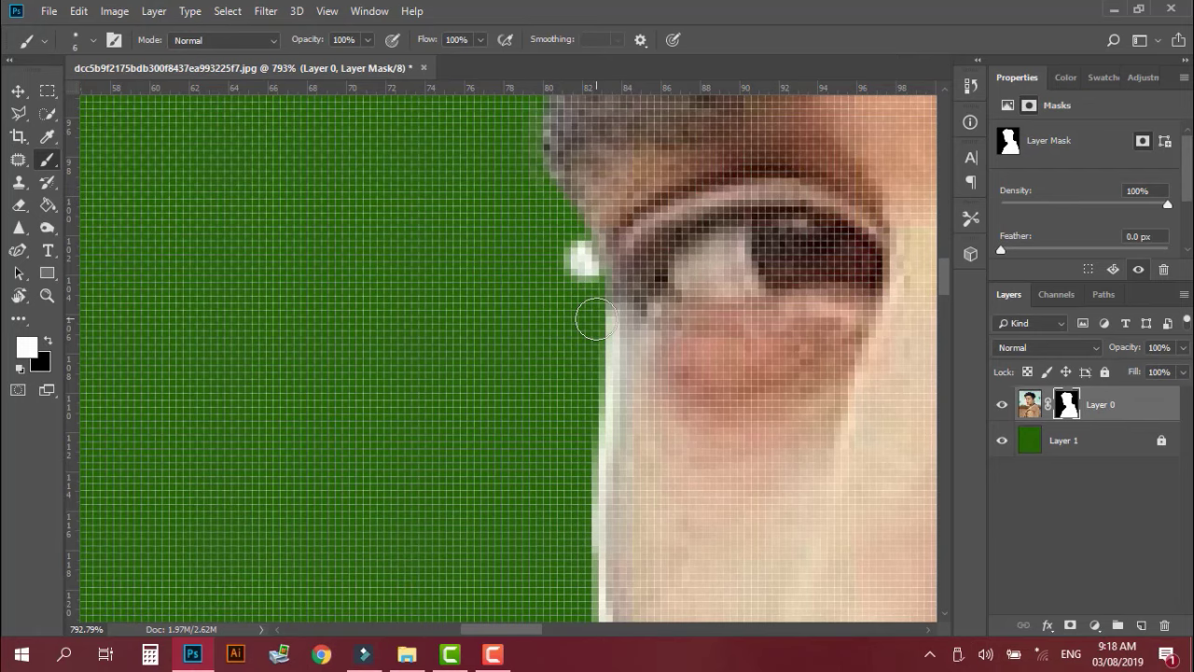
{"action": "key", "text": "x"}
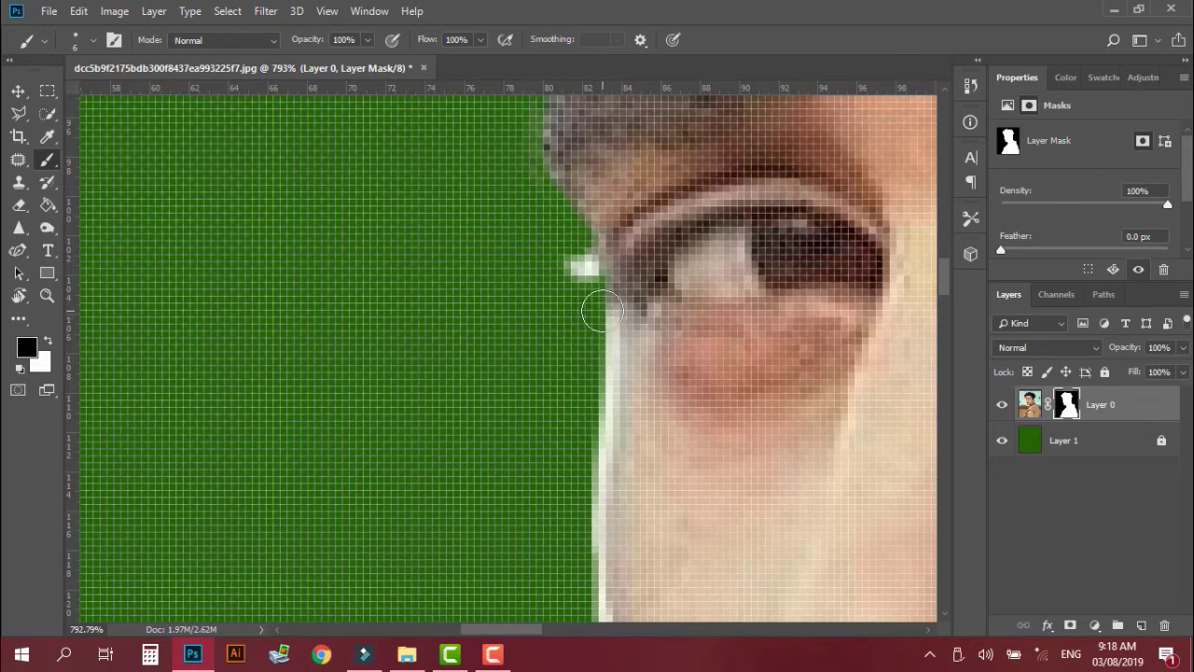
{"action": "mouse_move", "coordinate": [602, 310]}
{"action": "left_mouse_down"}
{"action": "mouse_move", "coordinate": [603, 416]}
{"action": "mouse_move", "coordinate": [571, 261]}
{"action": "left_mouse_up"}
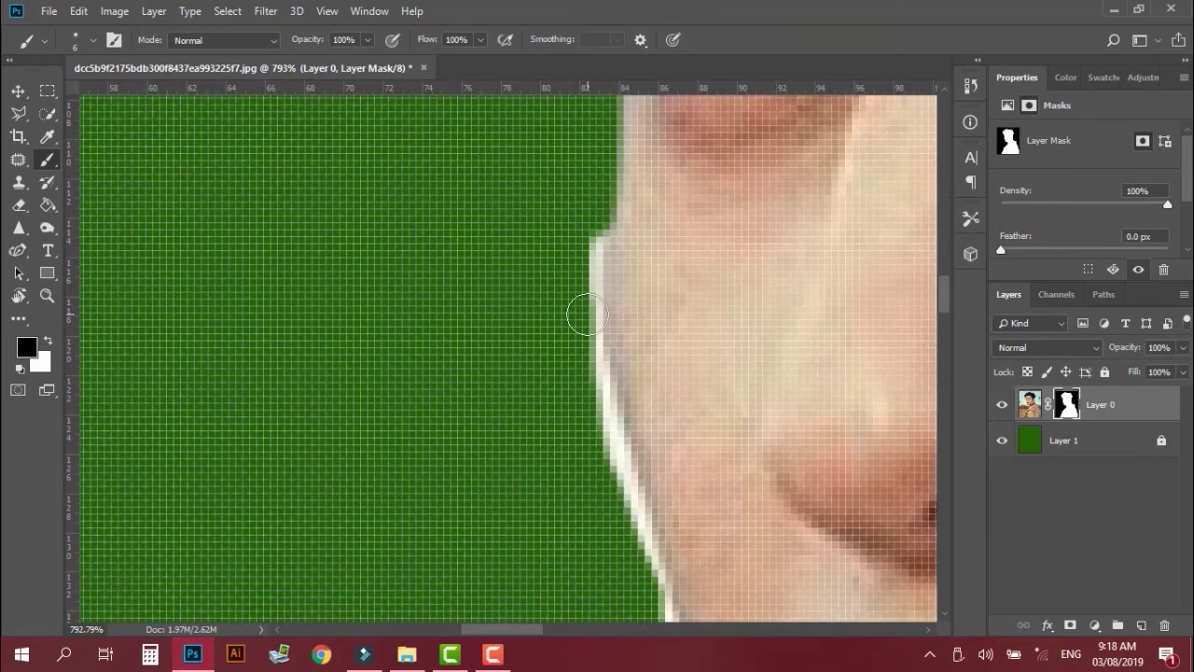
Paint black on the mask along the cheek edge and chin to hide the white fringe.
{"action": "left_click_drag", "start_coordinate": [587, 315], "coordinate": [600, 404]}
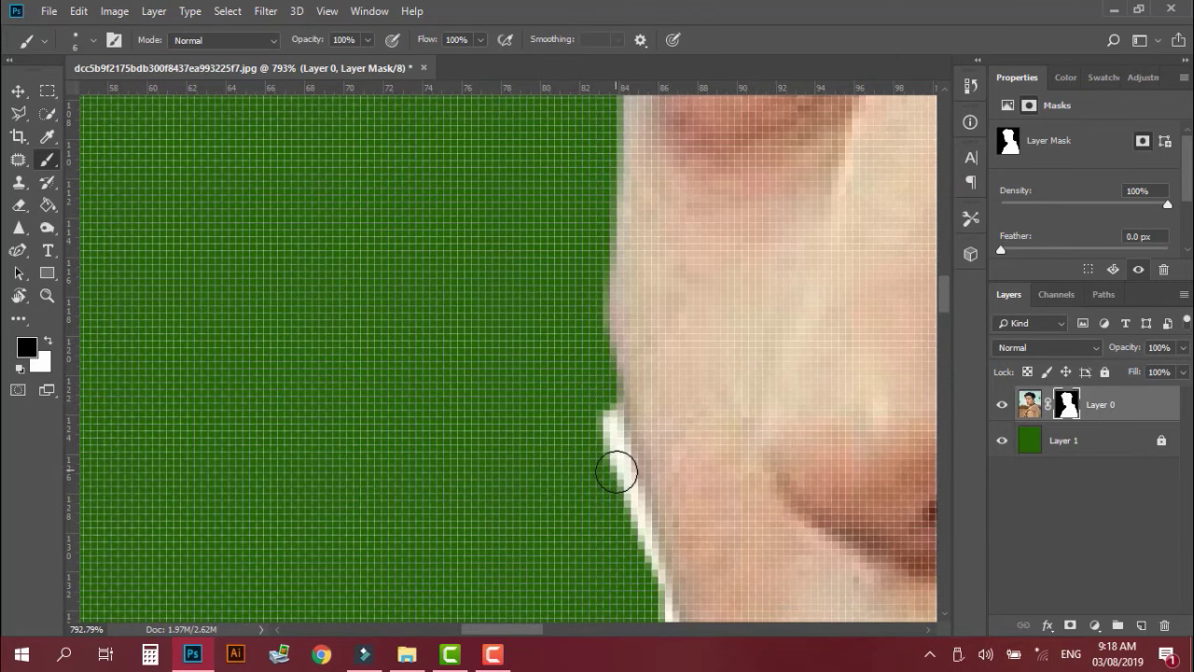
{"action": "left_click_drag", "start_coordinate": [617, 472], "coordinate": [607, 369]}
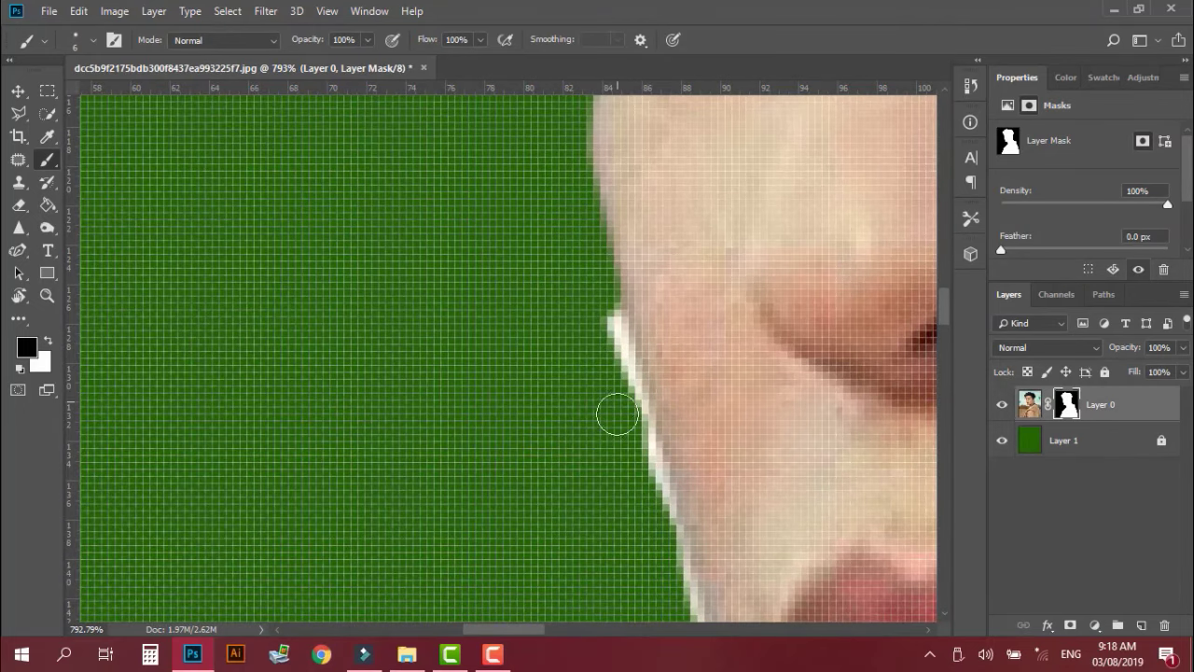
{"action": "mouse_move", "coordinate": [634, 440]}
{"action": "left_mouse_down"}
{"action": "mouse_move", "coordinate": [645, 439]}
{"action": "mouse_move", "coordinate": [565, 243]}
{"action": "left_mouse_up"}
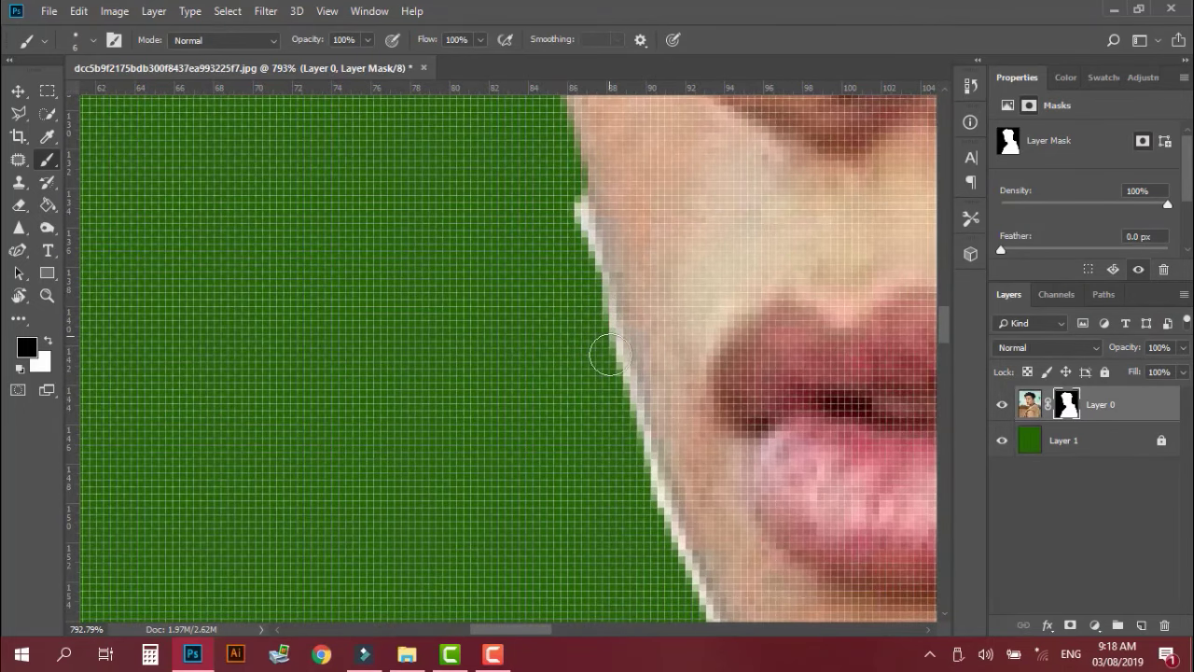
{"action": "left_click_drag", "start_coordinate": [579, 201], "coordinate": [638, 415]}
{"action": "left_click_drag", "start_coordinate": [673, 565], "coordinate": [566, 106]}
{"action": "left_click_drag", "start_coordinate": [674, 306], "coordinate": [618, 130]}
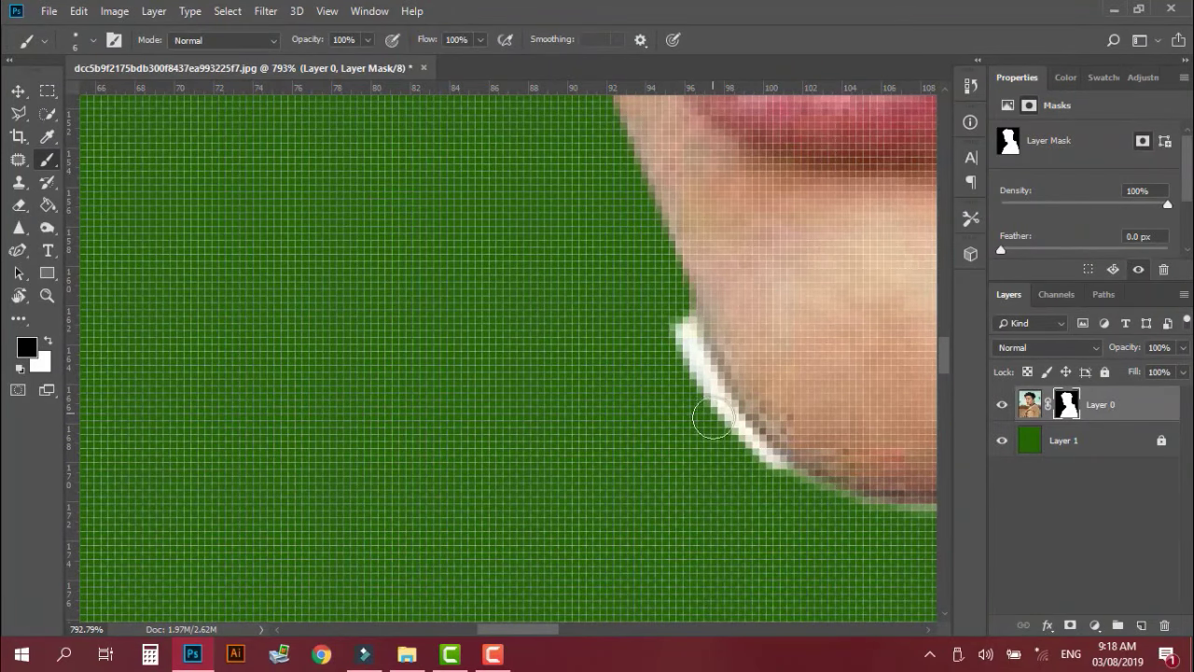
{"action": "left_click_drag", "start_coordinate": [718, 408], "coordinate": [816, 509]}
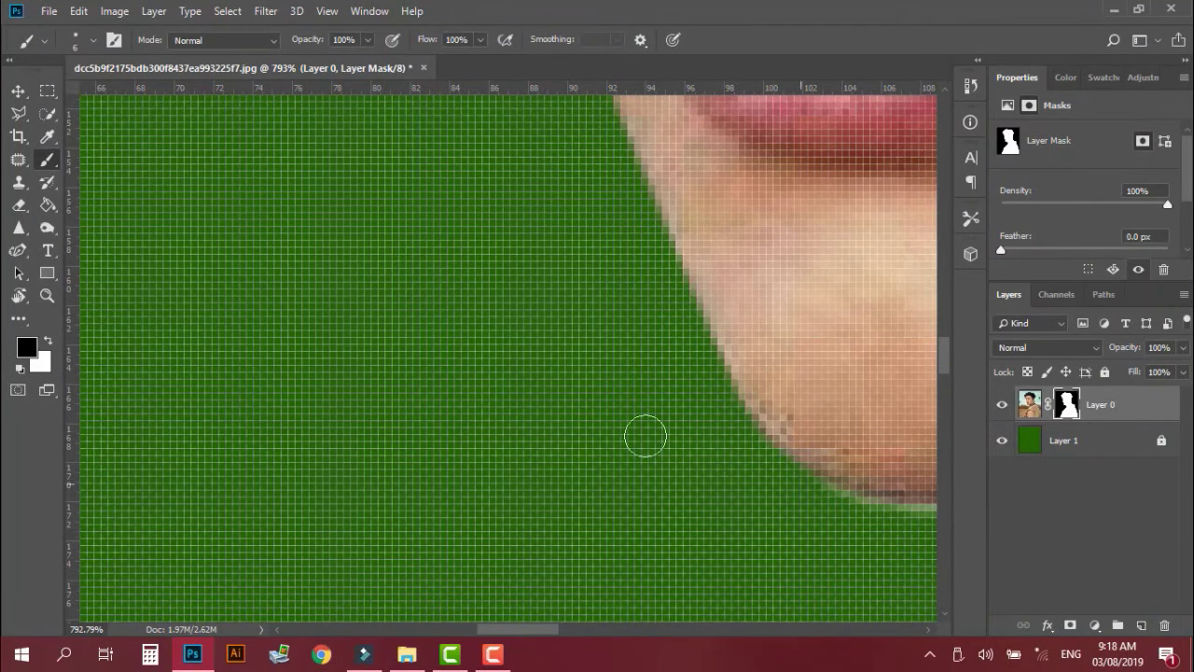
{"action": "scroll", "coordinate": [508, 388], "scroll_direction": "down", "scroll_amount": 3}
{"action": "scroll", "coordinate": [507, 385], "scroll_direction": "down", "scroll_amount": 3}
{"action": "scroll", "coordinate": [507, 385], "scroll_direction": "down", "scroll_amount": 3}
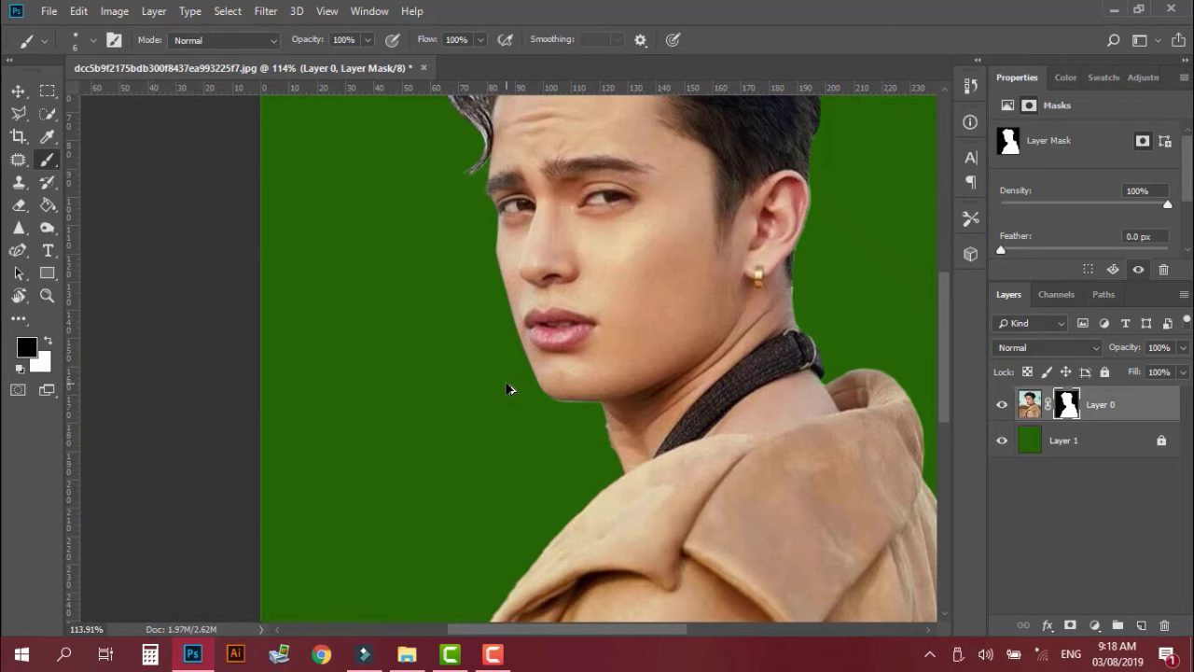
Zoom in and mask the light skin edge beside the nose.
{"action": "scroll", "coordinate": [509, 388], "scroll_direction": "up", "scroll_amount": 3}
{"action": "scroll", "coordinate": [501, 256], "scroll_direction": "up", "scroll_amount": 3}
{"action": "left_click_drag", "start_coordinate": [464, 184], "coordinate": [477, 328]}
{"action": "scroll", "coordinate": [477, 327], "scroll_direction": "up", "scroll_amount": 1}
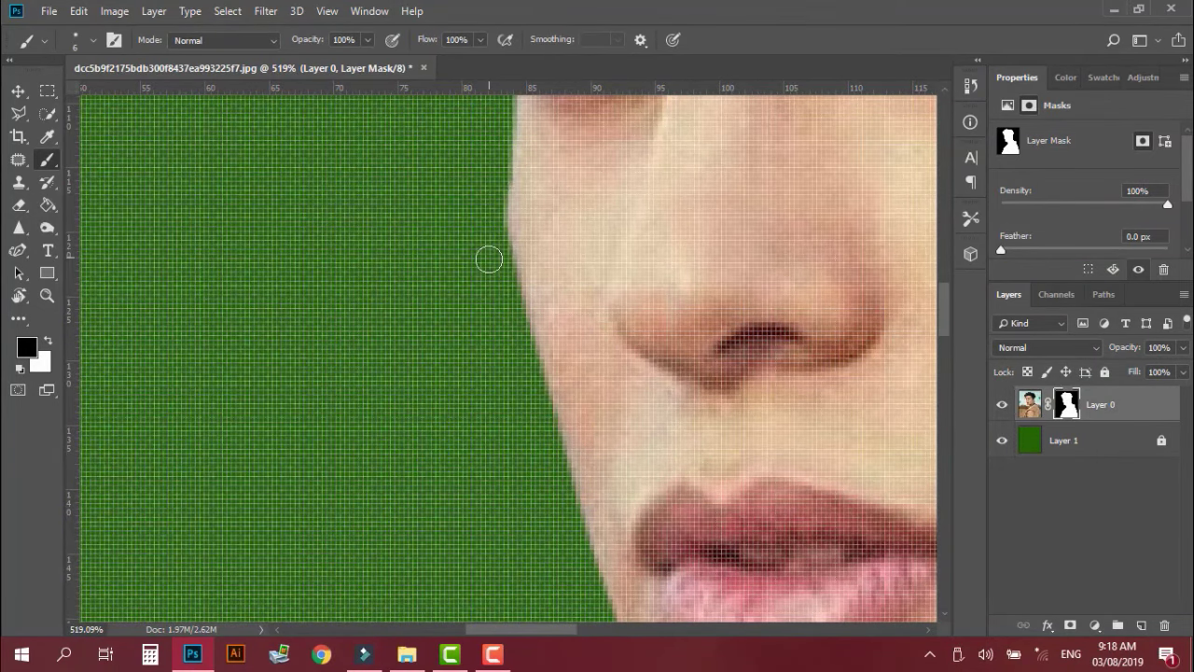
{"action": "left_click_drag", "start_coordinate": [498, 267], "coordinate": [502, 313]}
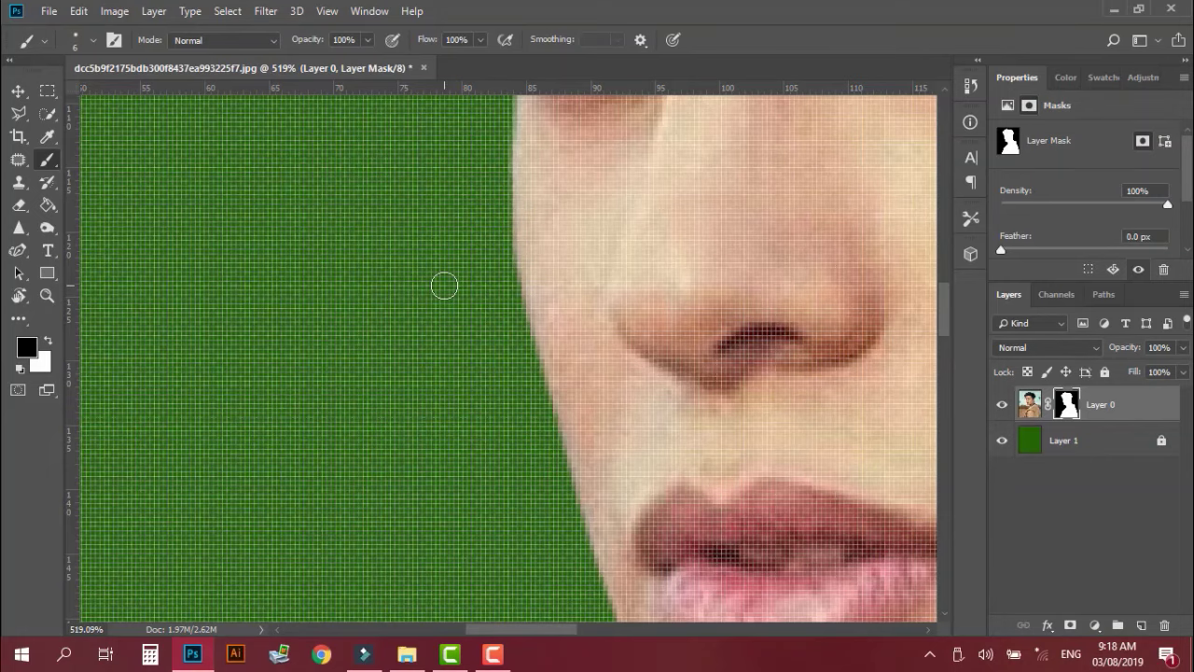
{"action": "scroll", "coordinate": [446, 287], "scroll_direction": "down", "scroll_amount": 3}
{"action": "scroll", "coordinate": [447, 288], "scroll_direction": "down", "scroll_amount": 2}
{"action": "scroll", "coordinate": [448, 288], "scroll_direction": "down", "scroll_amount": 1}
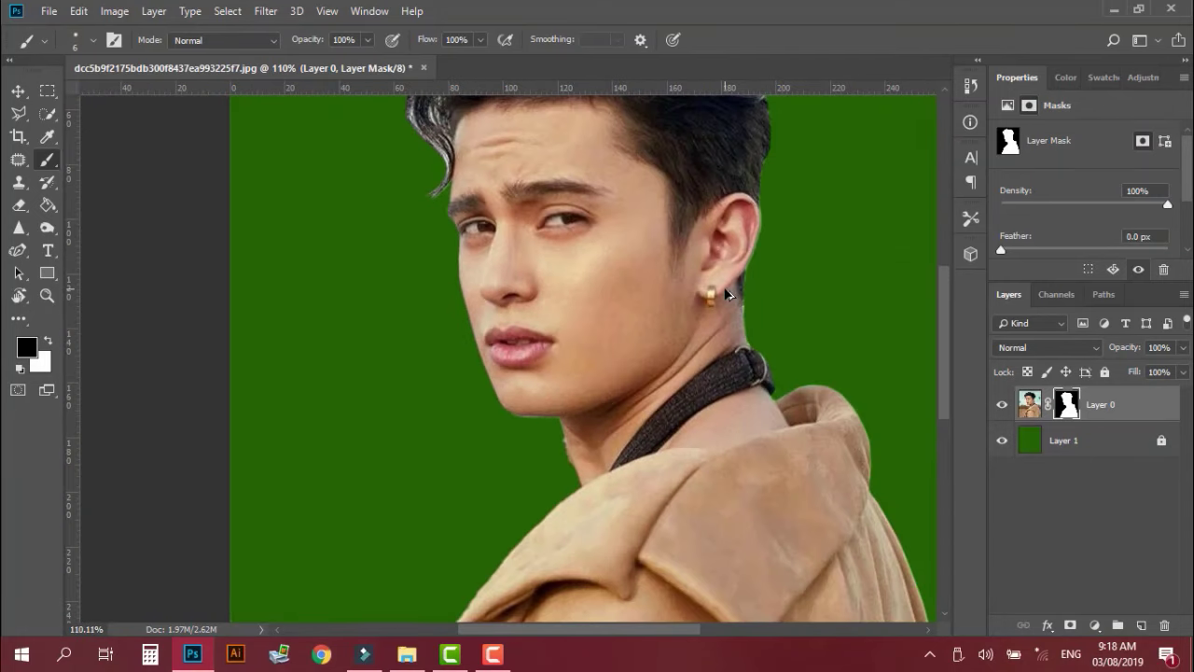
Trim the light fringe along and under the chin and down the neck edge.
{"action": "scroll", "coordinate": [531, 447], "scroll_direction": "up", "scroll_amount": 3}
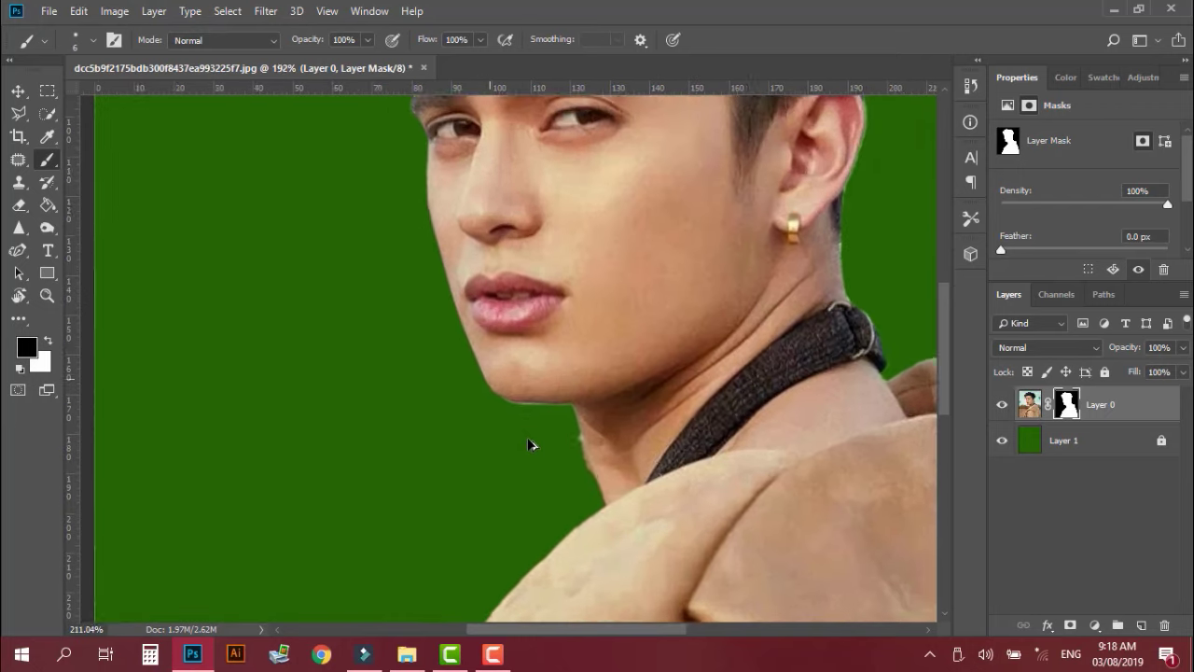
{"action": "scroll", "coordinate": [518, 415], "scroll_direction": "up", "scroll_amount": 3}
{"action": "scroll", "coordinate": [512, 404], "scroll_direction": "up", "scroll_amount": 1}
{"action": "scroll", "coordinate": [467, 369], "scroll_direction": "up", "scroll_amount": 2}
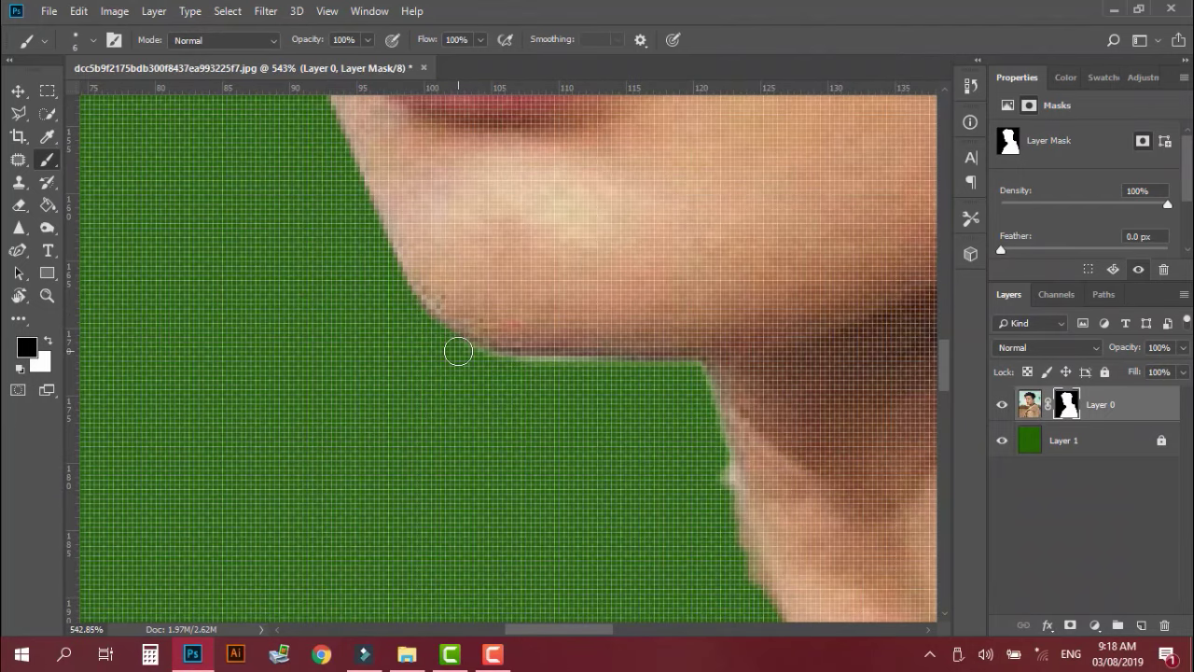
{"action": "left_click_drag", "start_coordinate": [519, 374], "coordinate": [575, 373]}
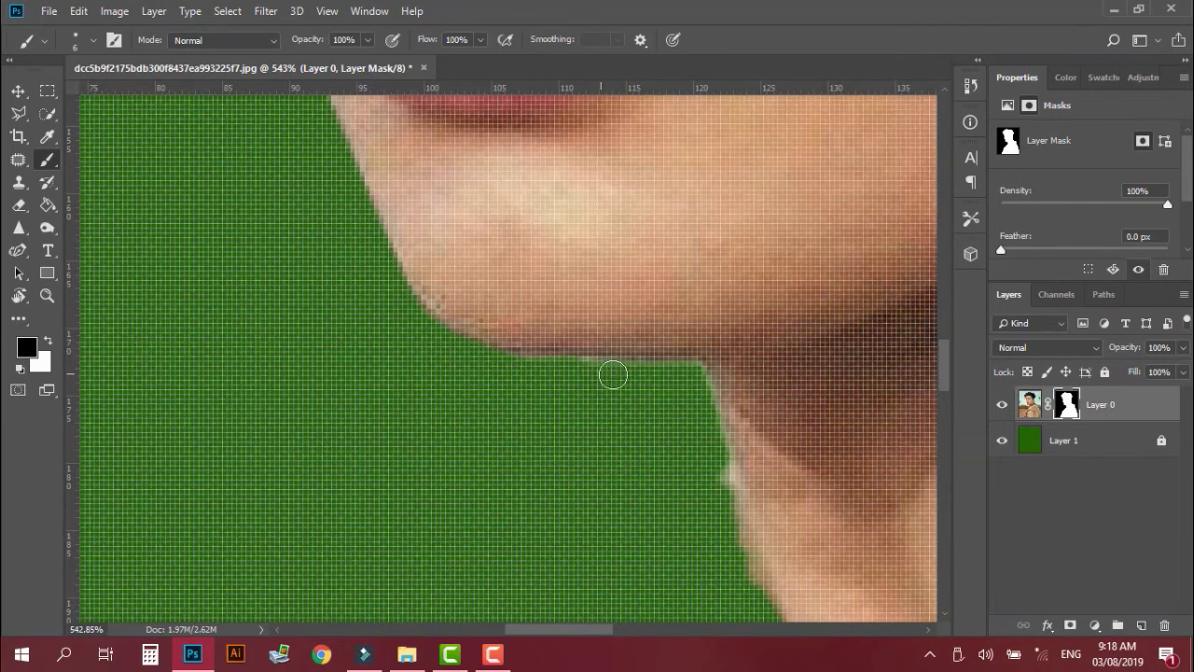
{"action": "left_click_drag", "start_coordinate": [667, 373], "coordinate": [696, 372]}
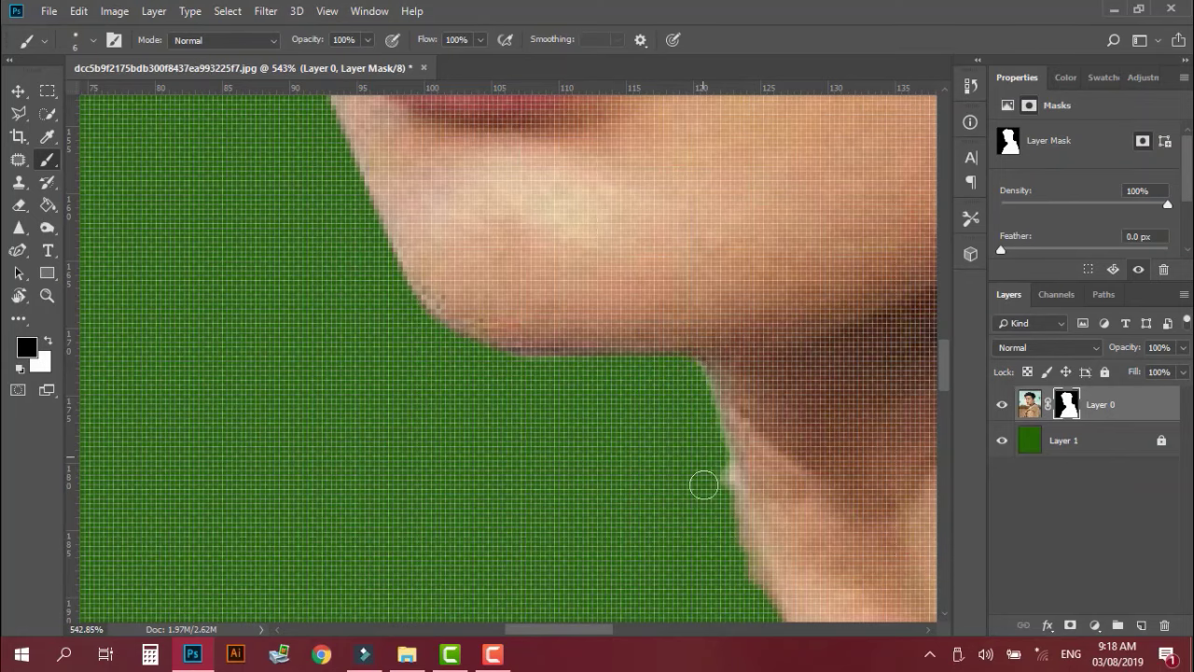
{"action": "left_click_drag", "start_coordinate": [703, 485], "coordinate": [437, 315]}
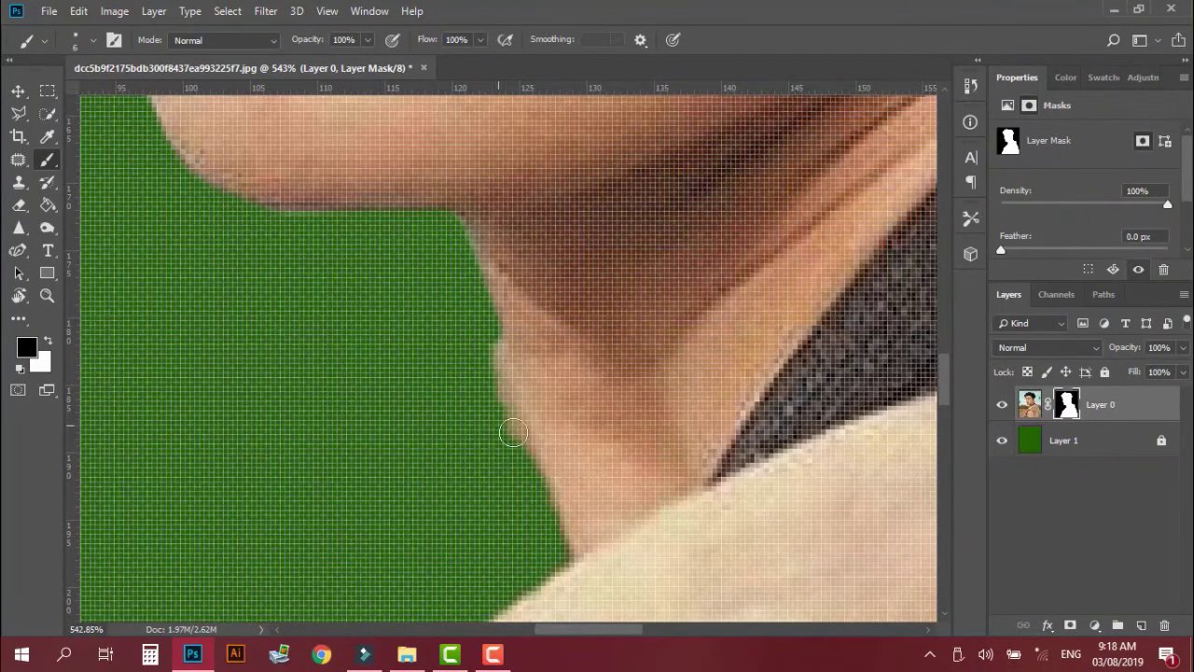
{"action": "left_click_drag", "start_coordinate": [514, 431], "coordinate": [527, 441]}
{"action": "left_click_drag", "start_coordinate": [555, 539], "coordinate": [559, 548]}
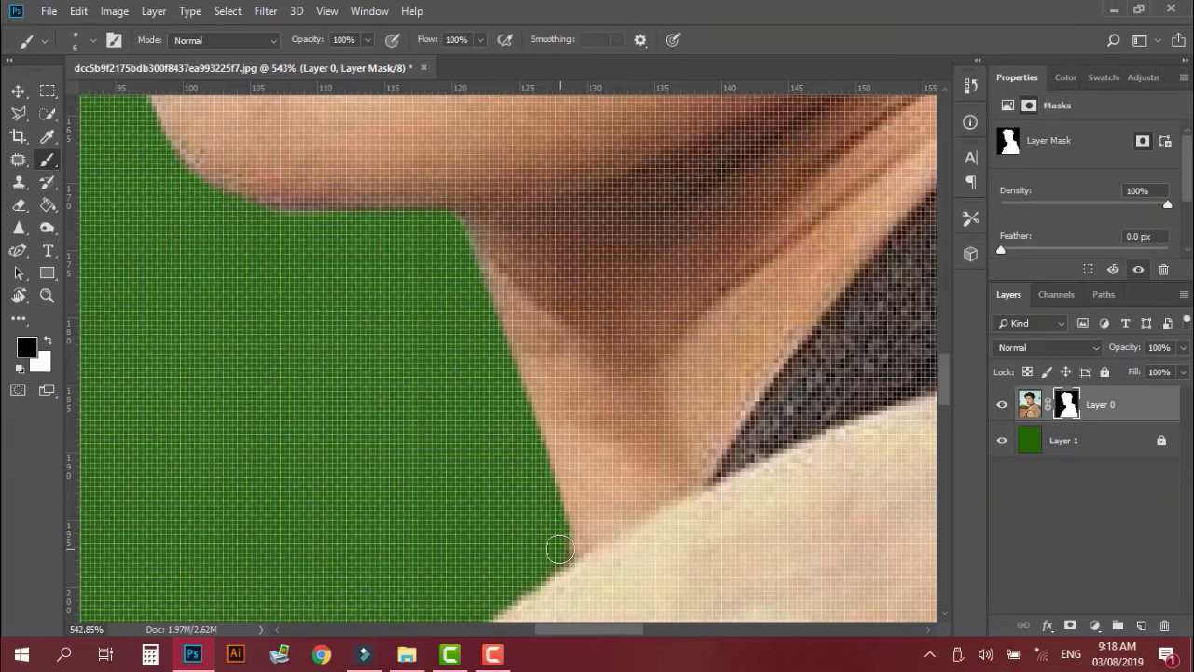
{"action": "scroll", "coordinate": [518, 514], "scroll_direction": "down", "scroll_amount": 3}
Mask the pale fringe along the shoulder edge near the crease.
{"action": "scroll", "coordinate": [520, 514], "scroll_direction": "down", "scroll_amount": 3}
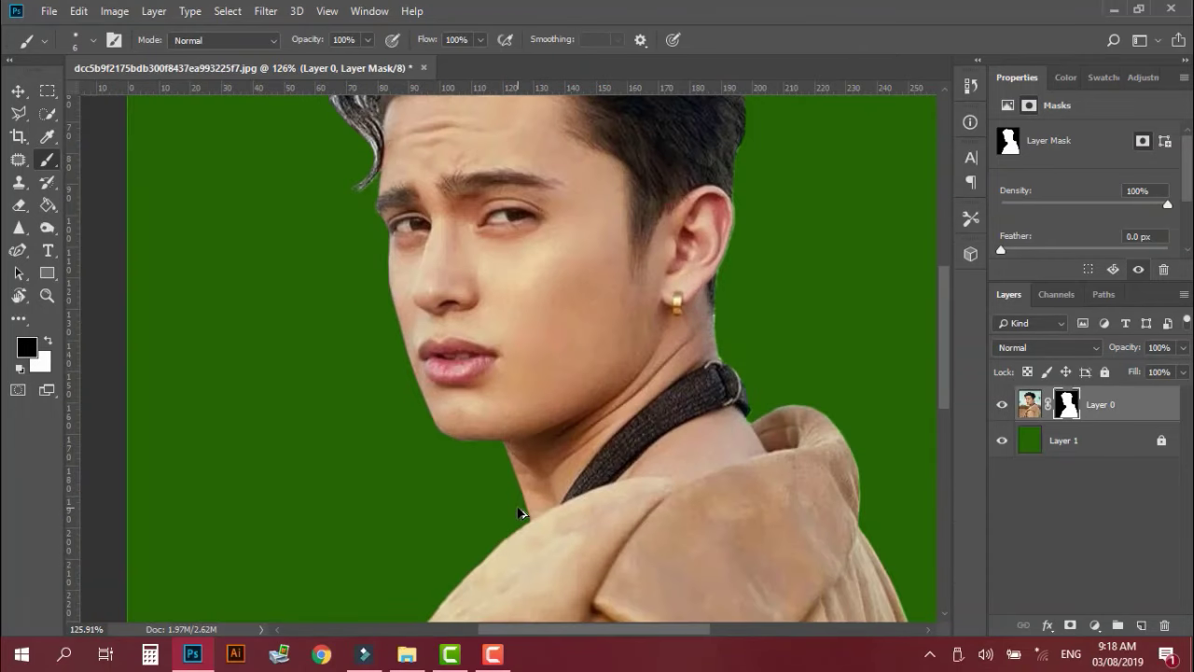
{"action": "scroll", "coordinate": [711, 483], "scroll_direction": "down", "scroll_amount": 3}
{"action": "scroll", "coordinate": [458, 506], "scroll_direction": "up", "scroll_amount": 3}
{"action": "scroll", "coordinate": [458, 507], "scroll_direction": "up", "scroll_amount": 3}
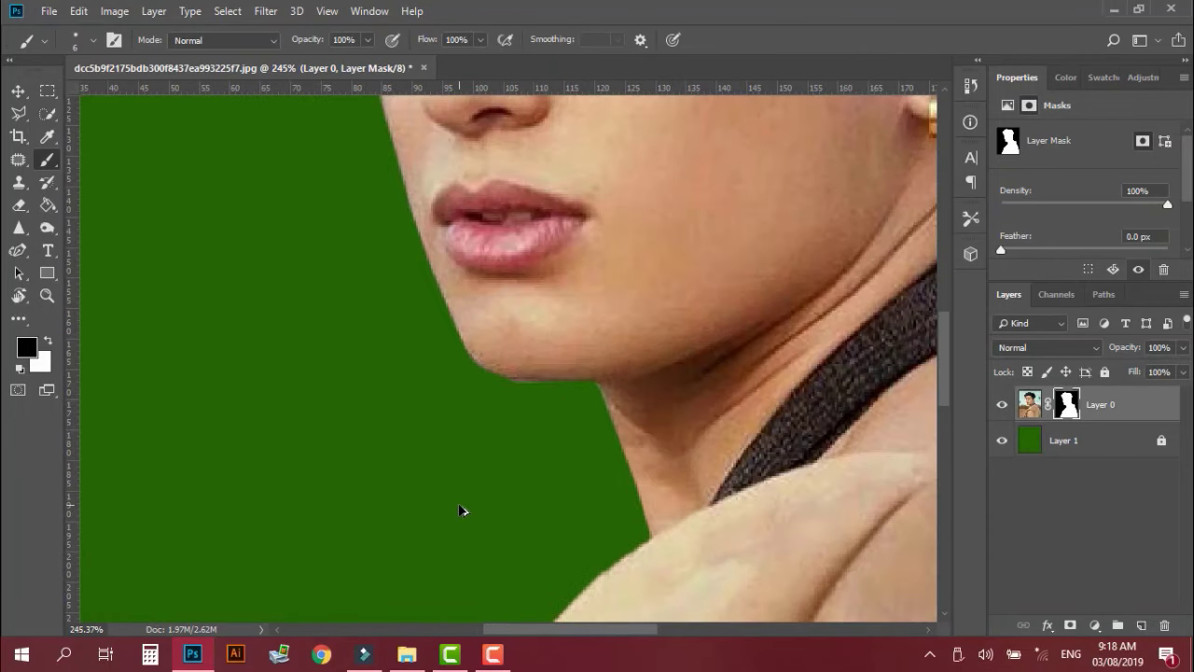
{"action": "scroll", "coordinate": [570, 301], "scroll_direction": "up", "scroll_amount": 2}
{"action": "mouse_move", "coordinate": [570, 301]}
{"action": "left_mouse_down"}
{"action": "mouse_move", "coordinate": [575, 375]}
{"action": "mouse_move", "coordinate": [596, 320]}
{"action": "left_mouse_up"}
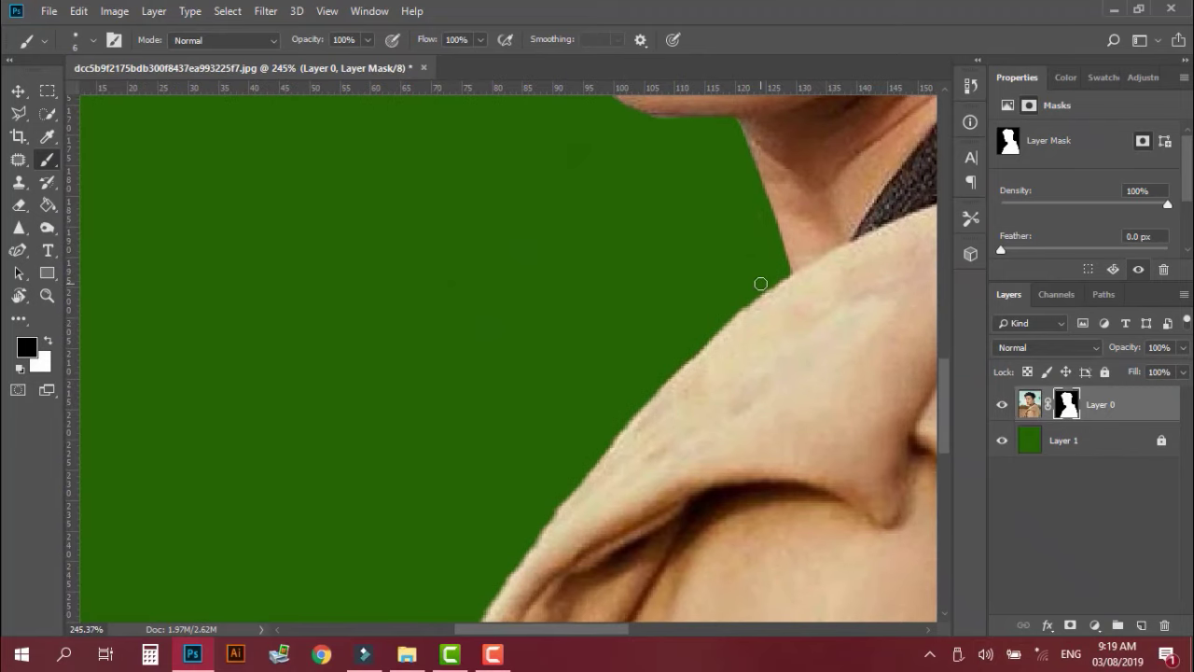
{"action": "scroll", "coordinate": [768, 284], "scroll_direction": "up", "scroll_amount": 2}
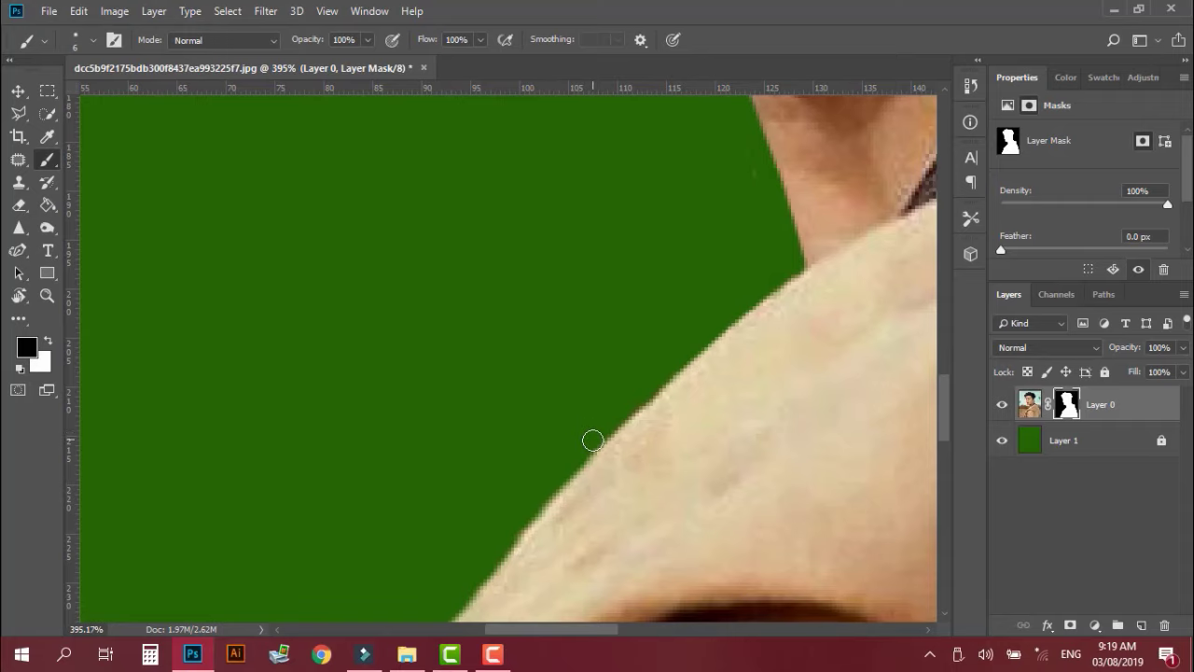
{"action": "left_click_drag", "start_coordinate": [485, 554], "coordinate": [643, 280]}
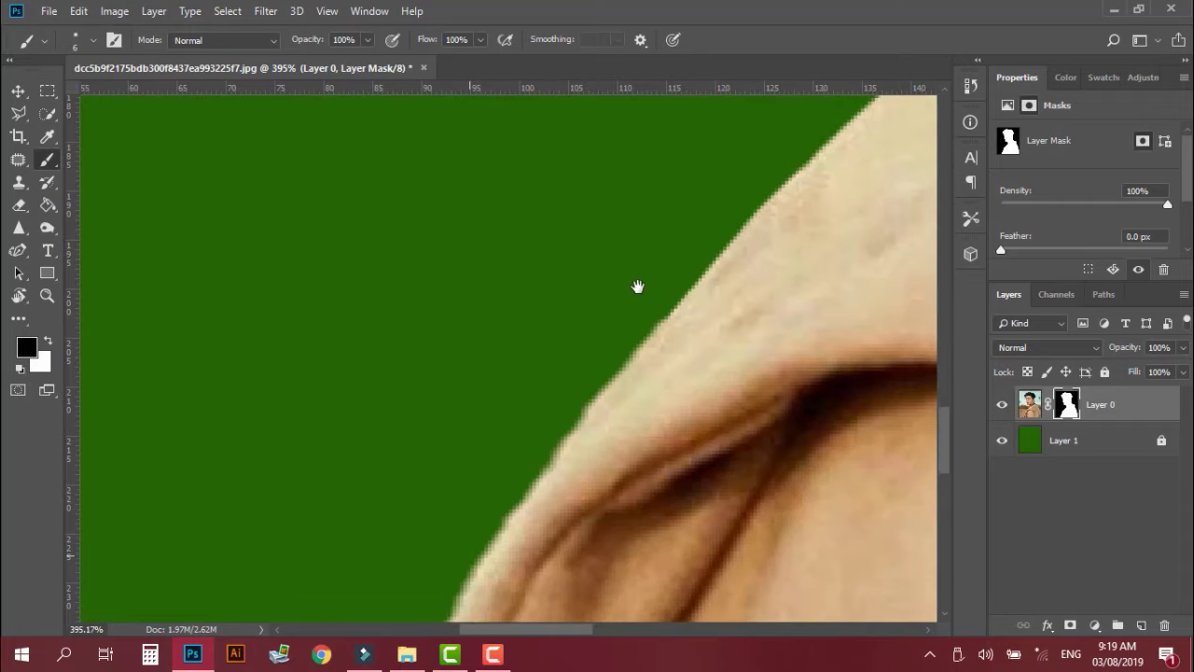
{"action": "left_click_drag", "start_coordinate": [584, 386], "coordinate": [526, 461]}
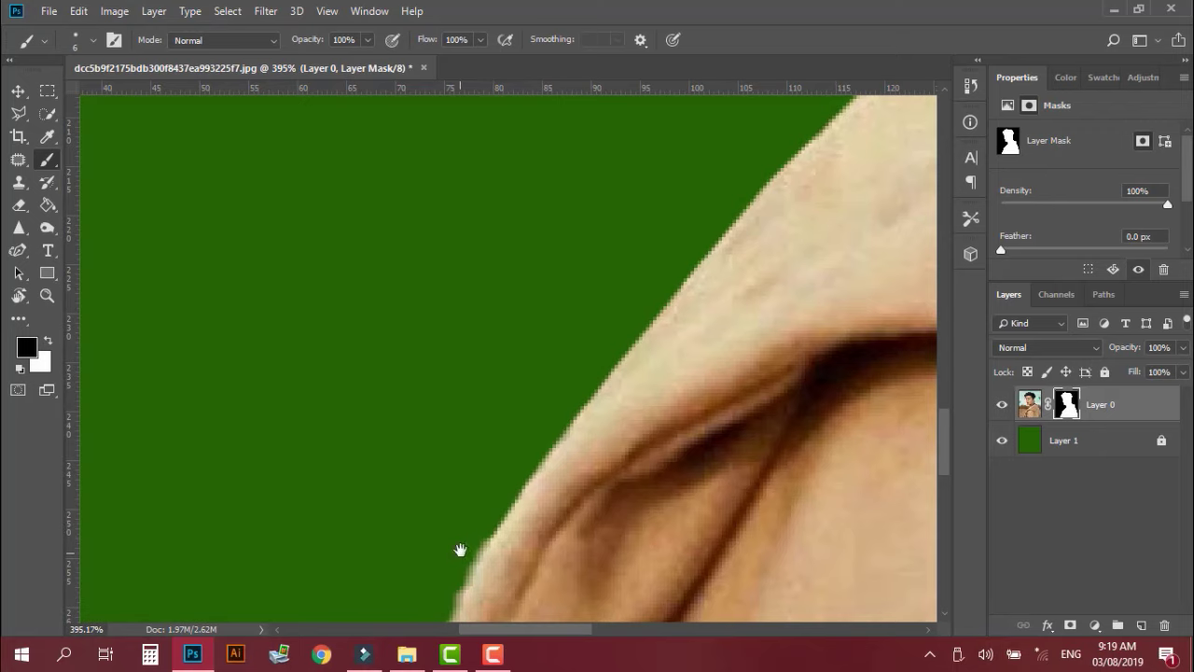
Continue masking the shoulder edge with straight strokes down to the image bottom.
{"action": "left_click_drag", "start_coordinate": [460, 550], "coordinate": [539, 295]}
{"action": "left_click_drag", "start_coordinate": [523, 344], "coordinate": [509, 415]}
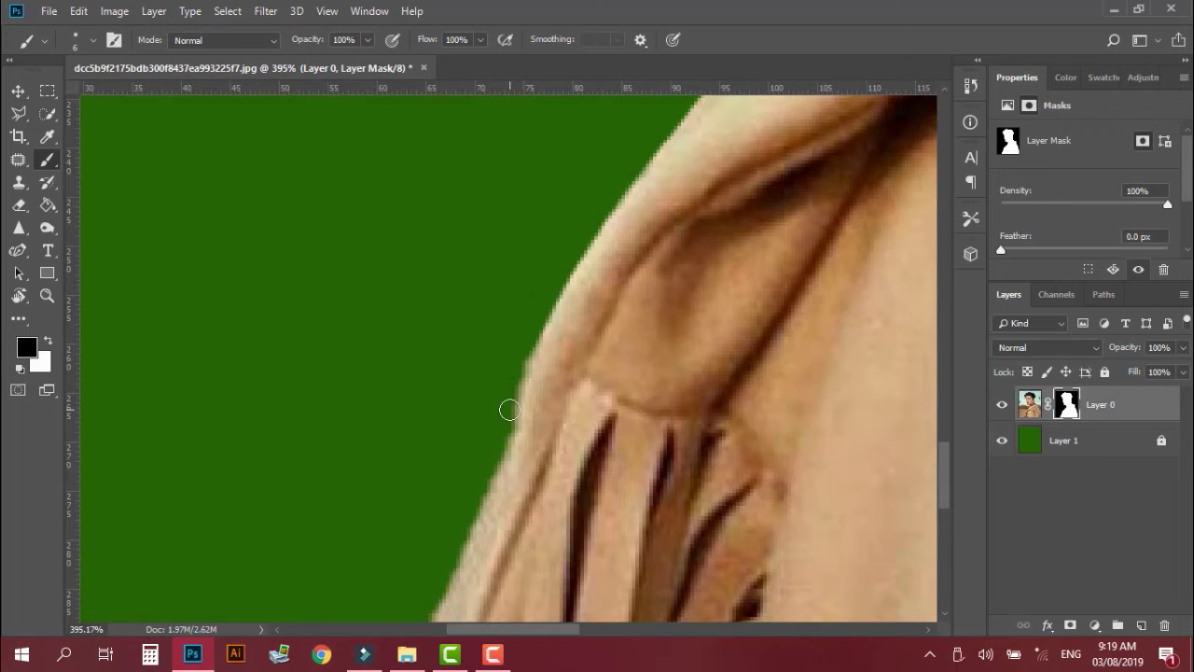
{"action": "left_click_drag", "start_coordinate": [512, 317], "coordinate": [527, 194]}
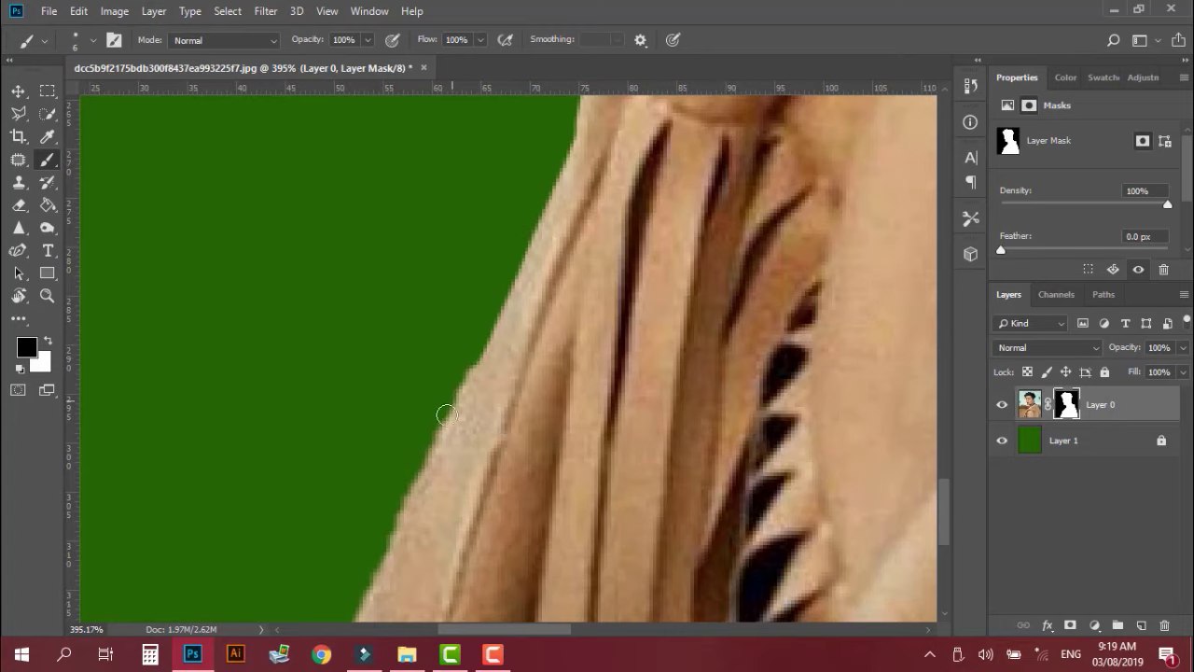
{"action": "left_click_drag", "start_coordinate": [445, 413], "coordinate": [560, 181]}
{"action": "left_click", "coordinate": [517, 263], "text": "shift"}
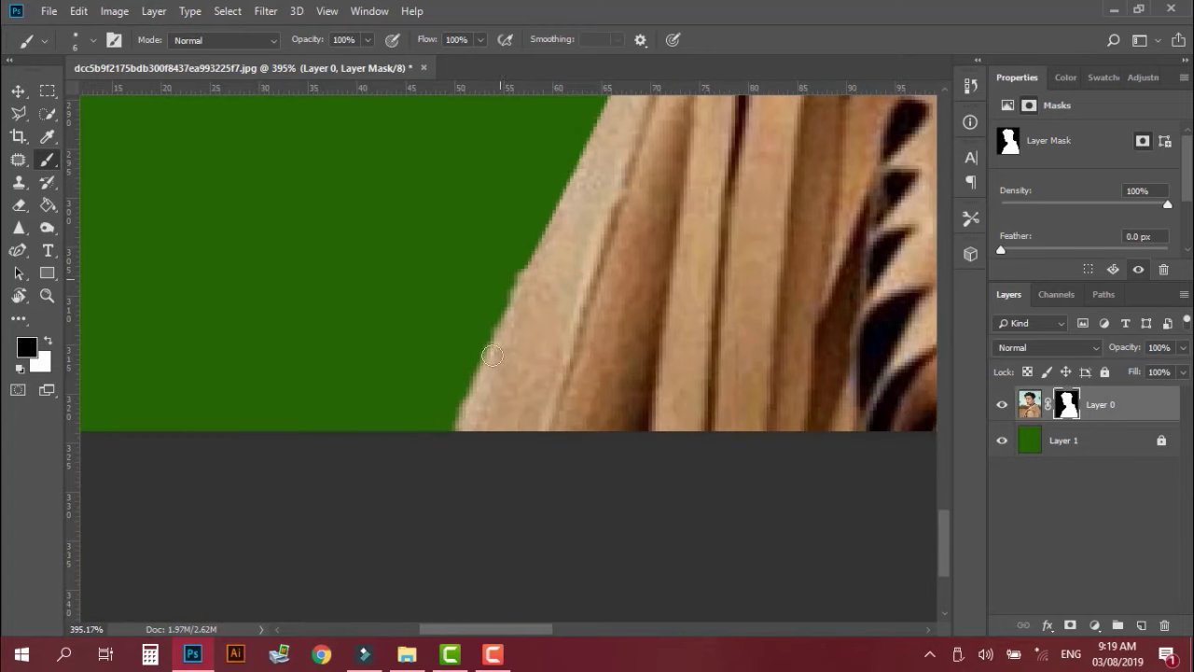
{"action": "left_click", "coordinate": [445, 435], "text": "shift"}
{"action": "scroll", "coordinate": [446, 431], "scroll_direction": "down", "scroll_amount": 2}
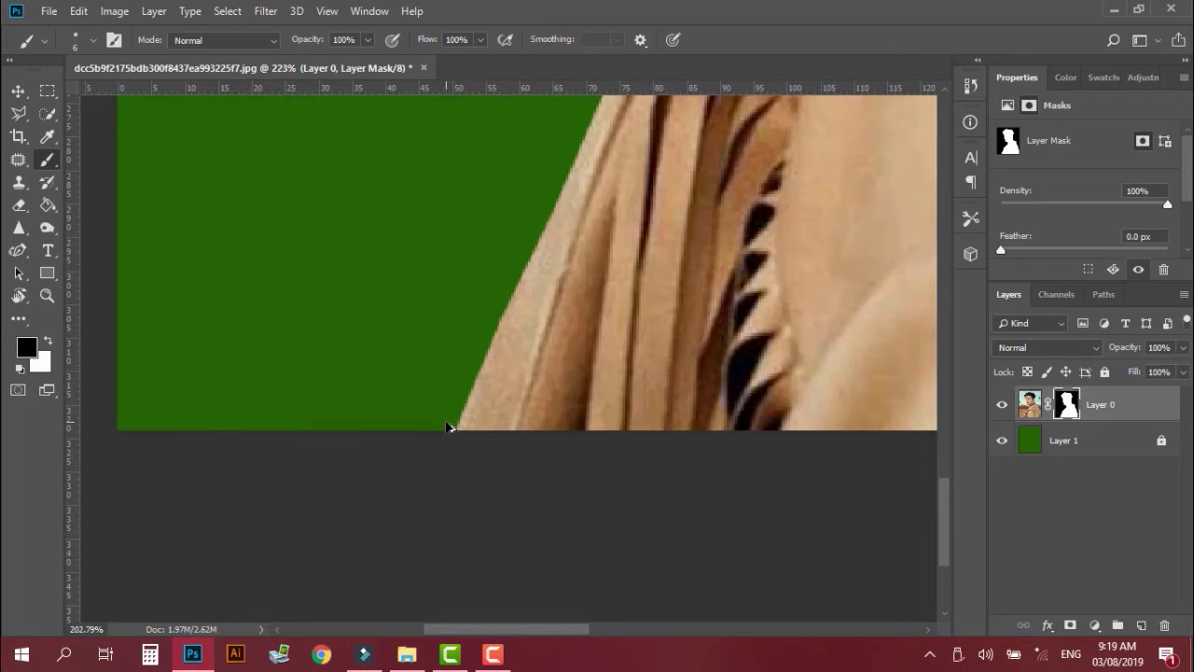
{"action": "scroll", "coordinate": [446, 429], "scroll_direction": "down", "scroll_amount": 3}
Mask the pale fringe on the back of the neck from below the ear to the collar.
{"action": "scroll", "coordinate": [447, 427], "scroll_direction": "down", "scroll_amount": 5}
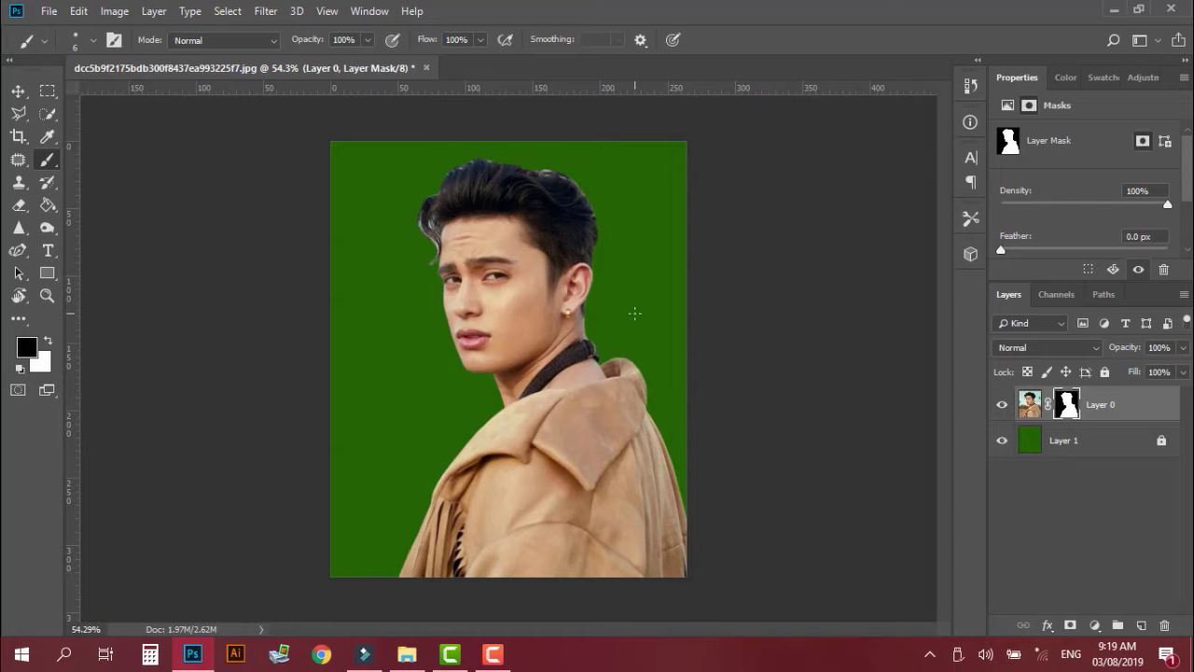
{"action": "scroll", "coordinate": [635, 313], "scroll_direction": "up", "scroll_amount": 2}
{"action": "scroll", "coordinate": [600, 320], "scroll_direction": "up", "scroll_amount": 2}
{"action": "scroll", "coordinate": [600, 320], "scroll_direction": "up", "scroll_amount": 2}
{"action": "scroll", "coordinate": [600, 320], "scroll_direction": "up", "scroll_amount": 3}
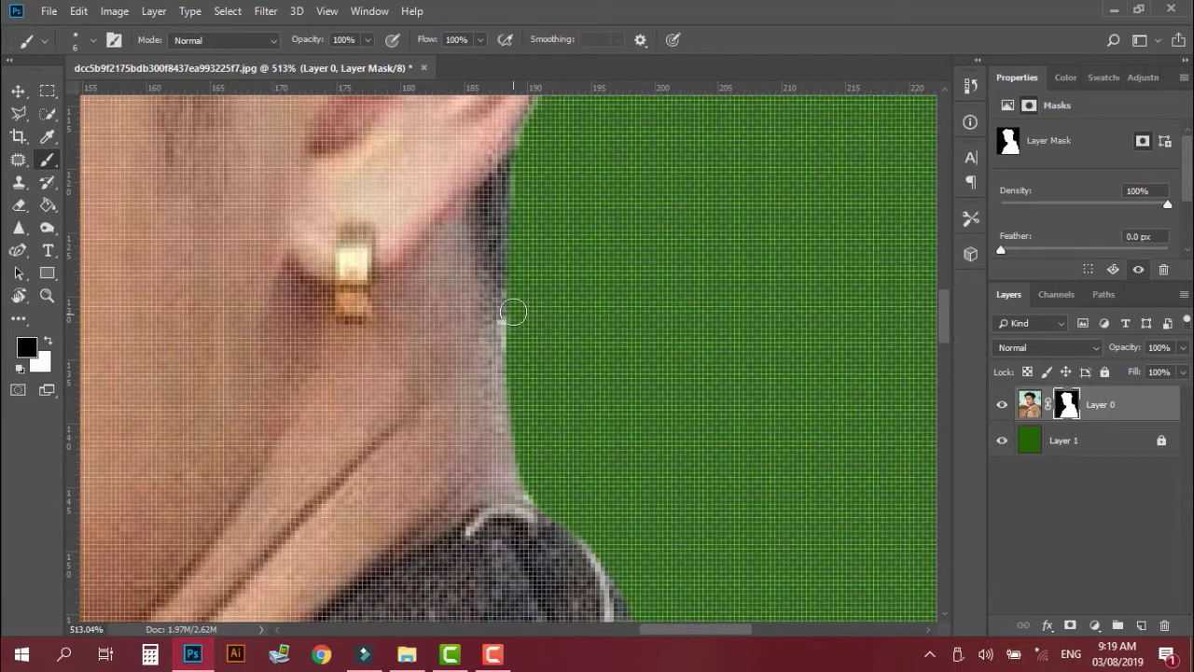
{"action": "left_click_drag", "start_coordinate": [519, 297], "coordinate": [494, 347]}
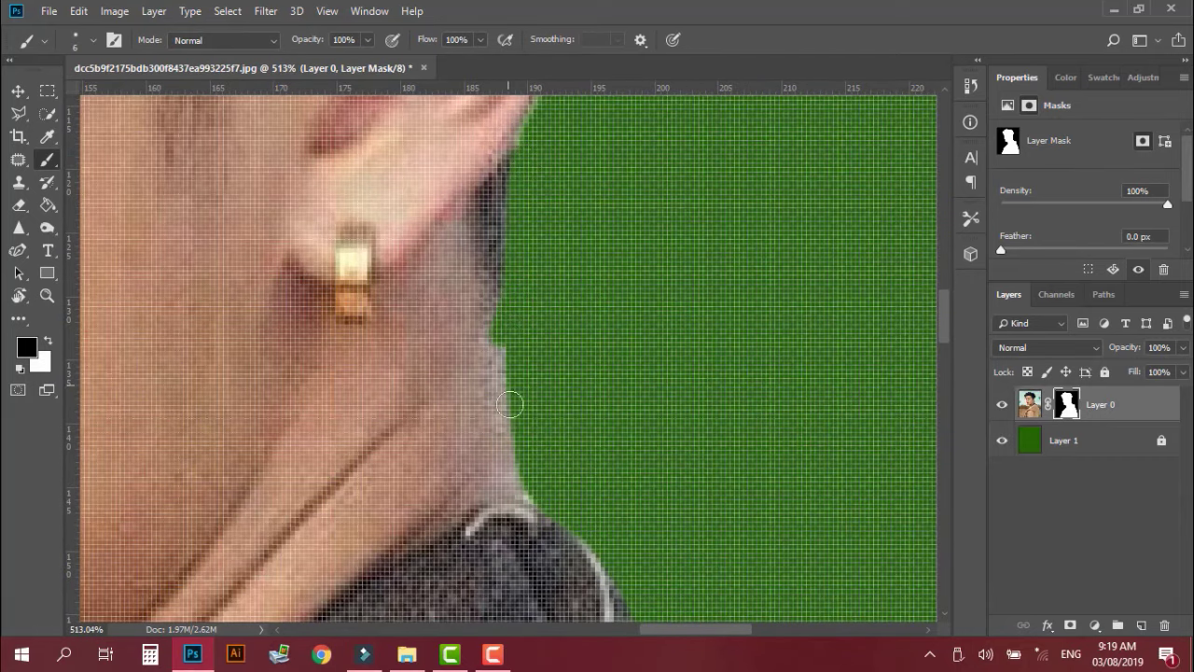
{"action": "left_click", "coordinate": [522, 482], "text": "shift"}
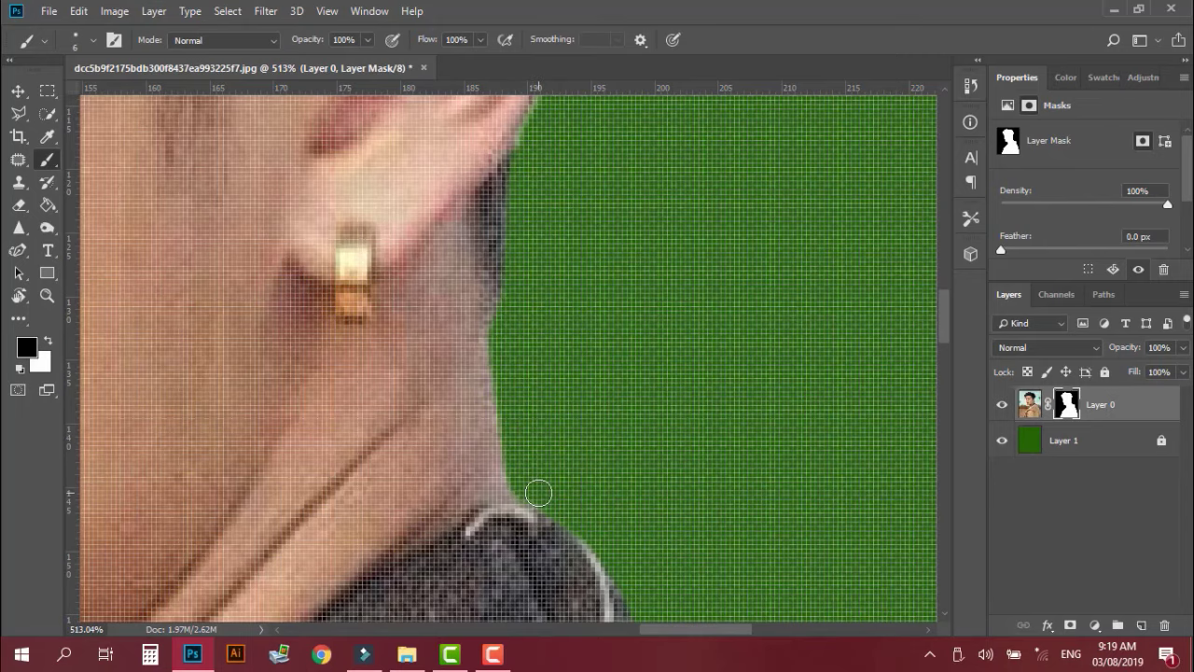
{"action": "scroll", "coordinate": [608, 466], "scroll_direction": "down", "scroll_amount": 4}
{"action": "scroll", "coordinate": [613, 467], "scroll_direction": "down", "scroll_amount": 3}
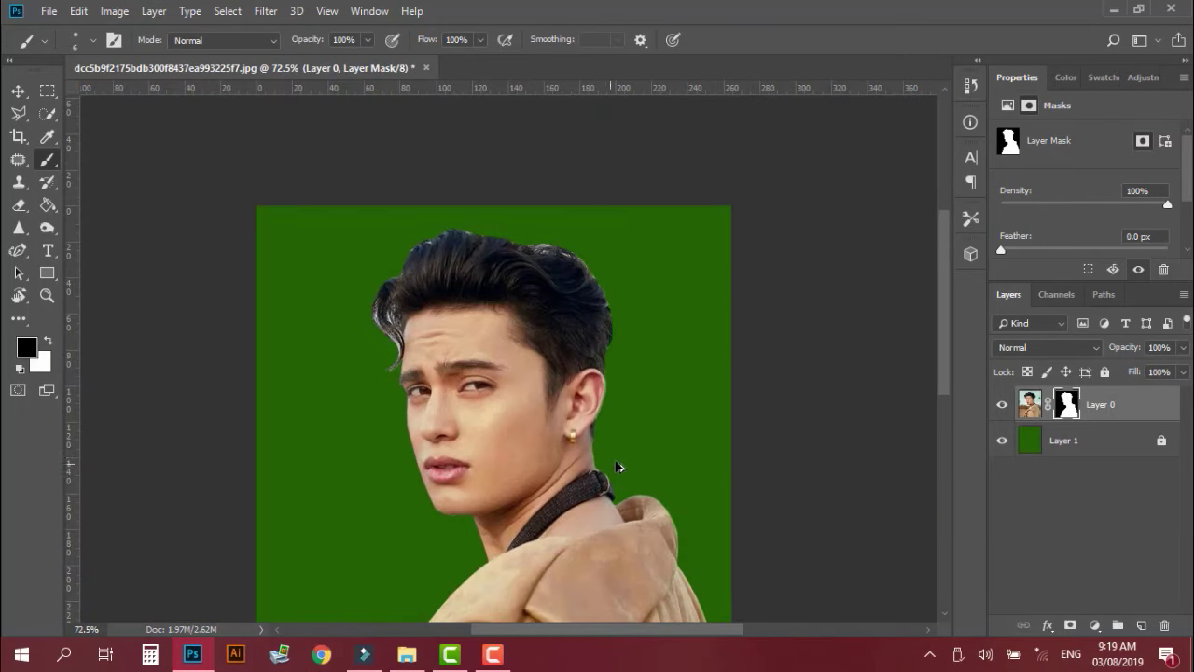
{"action": "scroll", "coordinate": [616, 466], "scroll_direction": "down", "scroll_amount": 1}
{"action": "scroll", "coordinate": [641, 459], "scroll_direction": "up", "scroll_amount": 1}
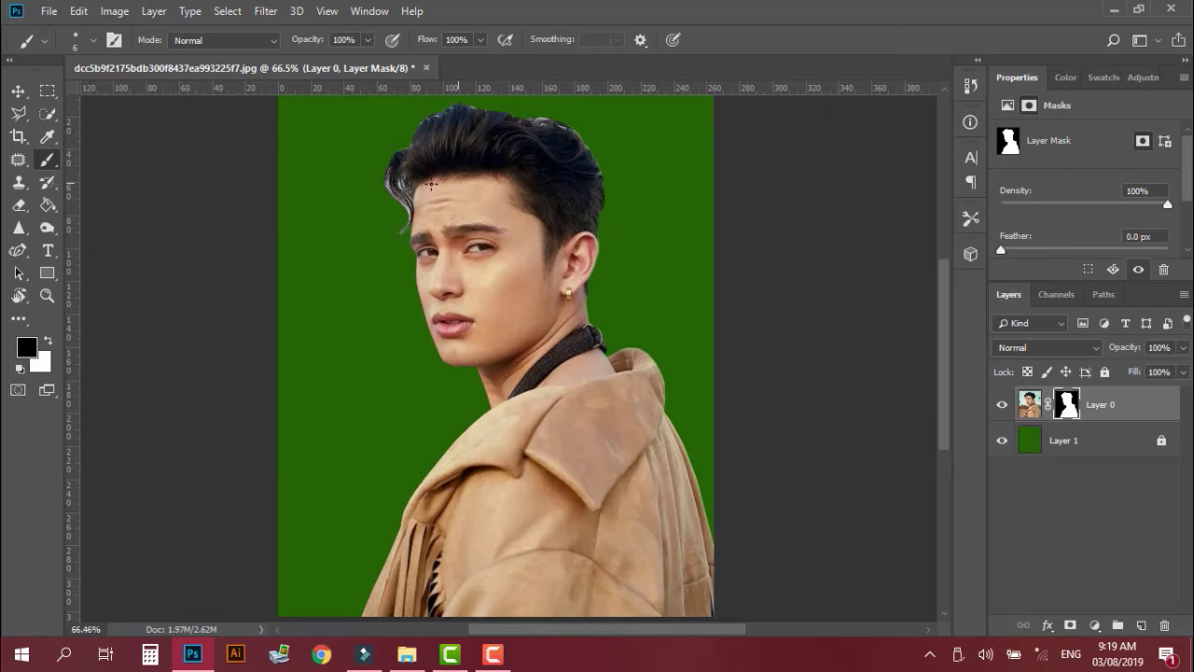
Mask out the stray hair strands along the hair edge beside the forehead.
{"action": "scroll", "coordinate": [425, 196], "scroll_direction": "up", "scroll_amount": 2}
{"action": "scroll", "coordinate": [425, 196], "scroll_direction": "up", "scroll_amount": 2}
{"action": "left_click_drag", "start_coordinate": [370, 191], "coordinate": [365, 334]}
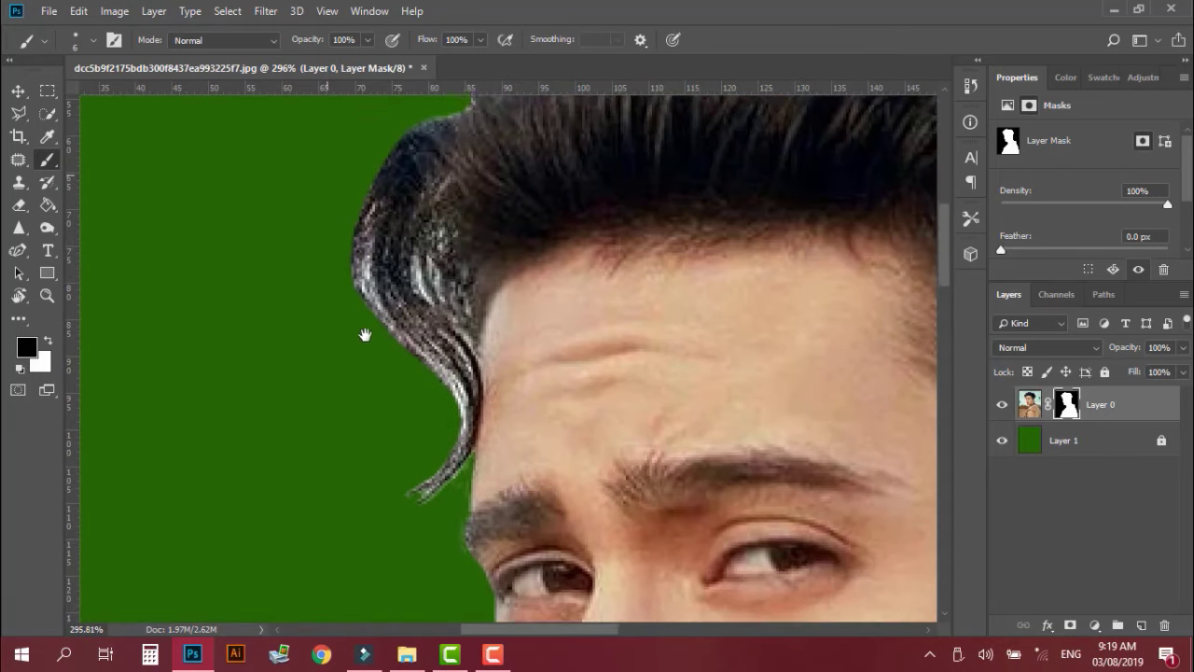
{"action": "scroll", "coordinate": [369, 317], "scroll_direction": "up", "scroll_amount": 2}
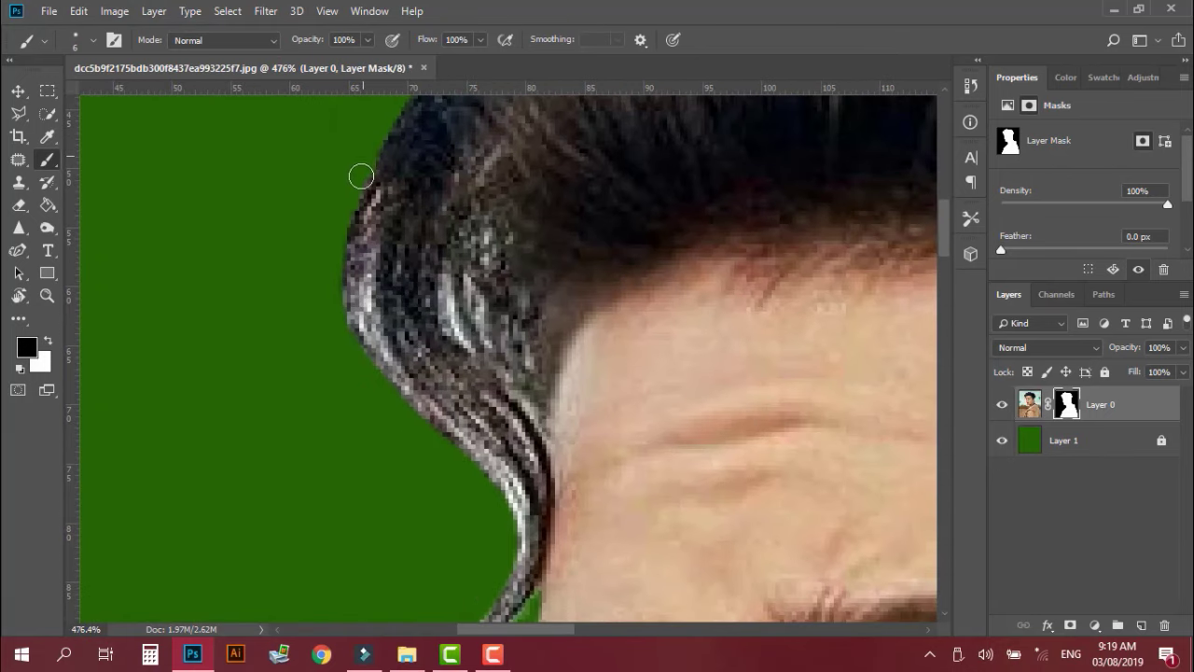
{"action": "left_click_drag", "start_coordinate": [361, 175], "coordinate": [355, 247]}
{"action": "scroll", "coordinate": [385, 269], "scroll_direction": "up", "scroll_amount": 3}
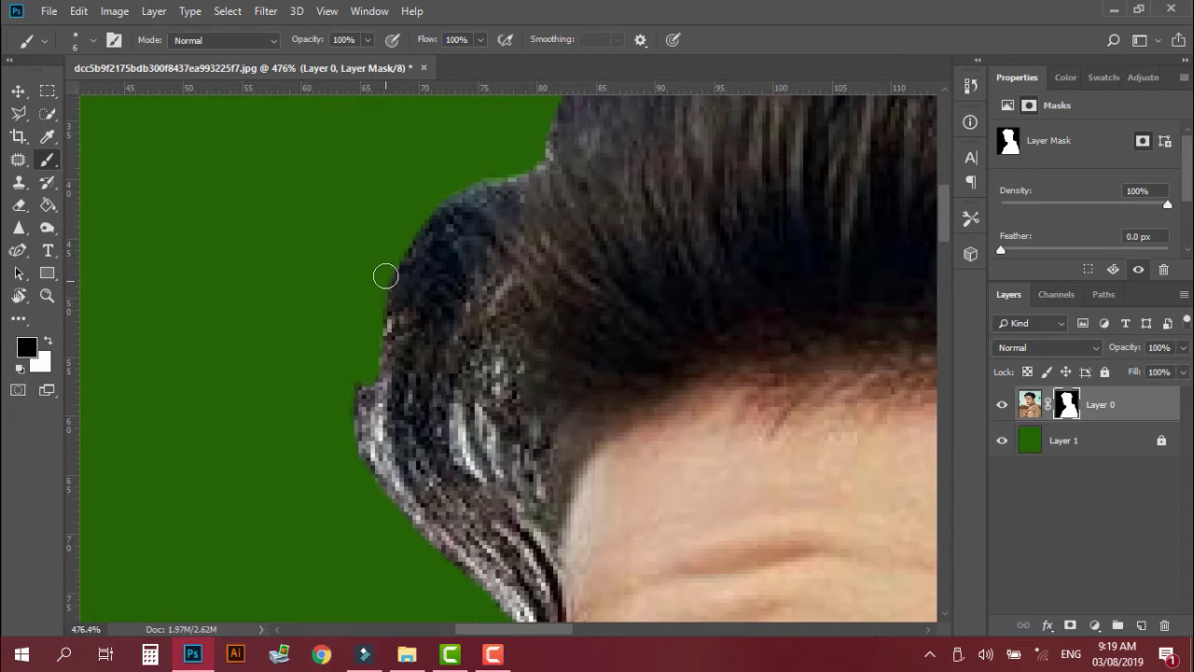
{"action": "left_click_drag", "start_coordinate": [375, 316], "coordinate": [376, 406]}
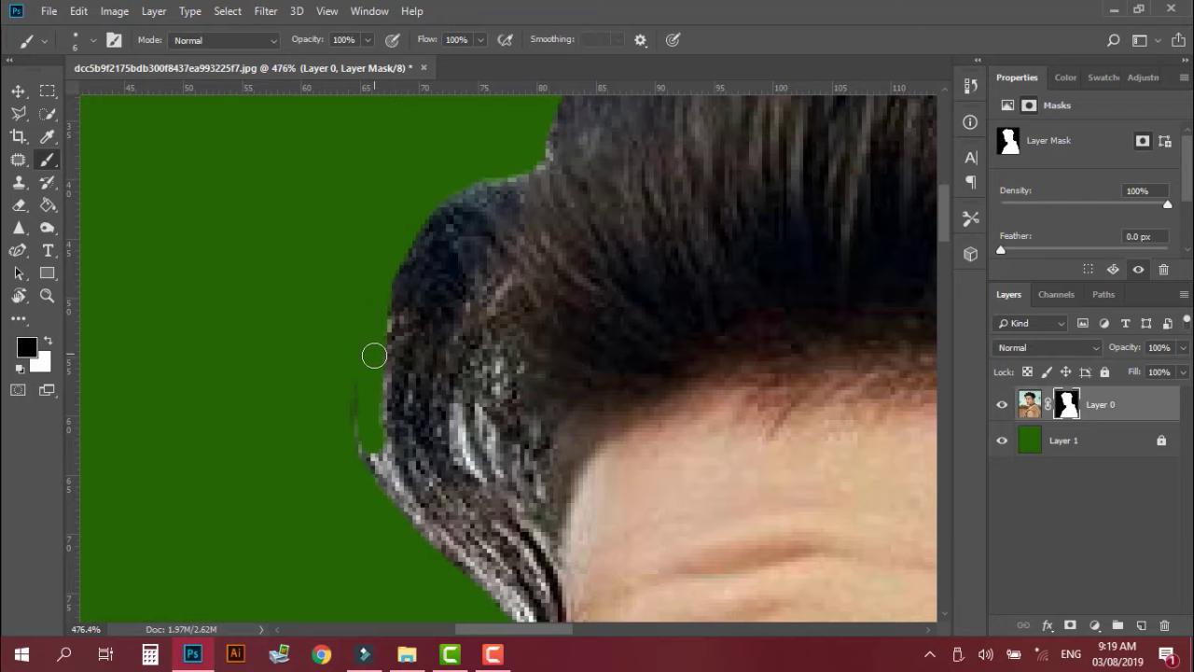
{"action": "mouse_move", "coordinate": [379, 429]}
{"action": "left_mouse_down"}
{"action": "mouse_move", "coordinate": [442, 535]}
{"action": "mouse_move", "coordinate": [400, 395]}
{"action": "left_mouse_up"}
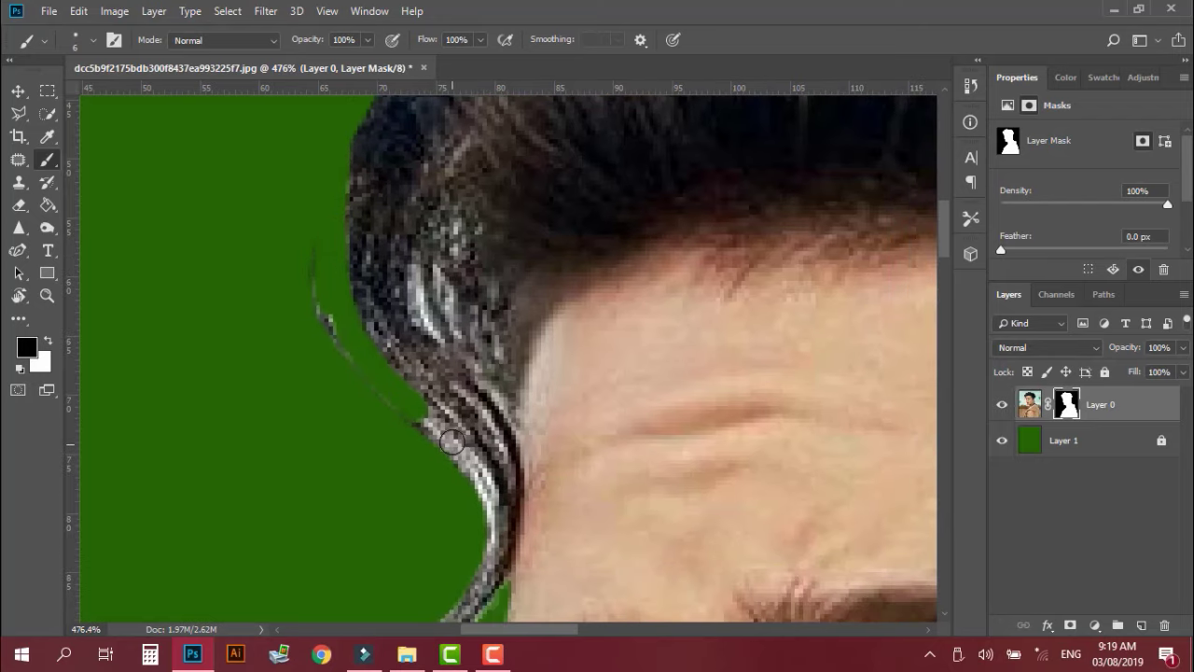
Paint out the lower stray hair bits and the wisp beside the hairline.
{"action": "left_click_drag", "start_coordinate": [475, 477], "coordinate": [487, 522]}
{"action": "left_click_drag", "start_coordinate": [461, 559], "coordinate": [498, 405]}
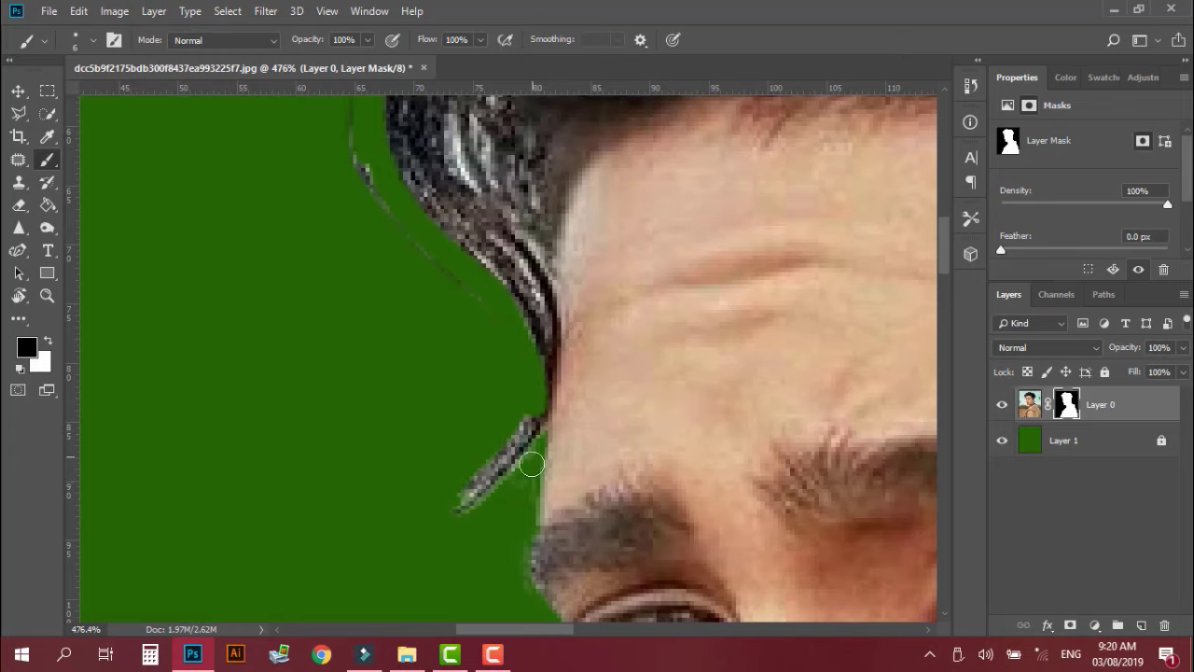
{"action": "mouse_move", "coordinate": [528, 494]}
{"action": "left_mouse_down"}
{"action": "mouse_move", "coordinate": [506, 421]}
{"action": "mouse_move", "coordinate": [472, 493]}
{"action": "mouse_move", "coordinate": [466, 480]}
{"action": "left_mouse_up"}
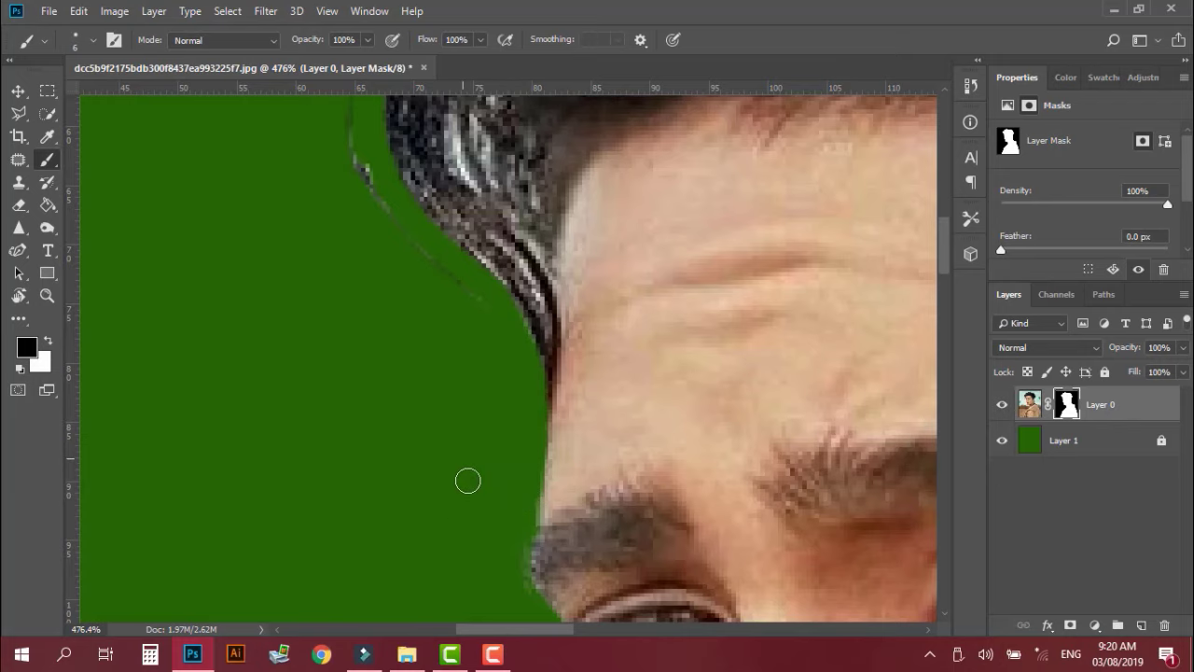
{"action": "scroll", "coordinate": [467, 472], "scroll_direction": "down", "scroll_amount": 2}
{"action": "scroll", "coordinate": [468, 472], "scroll_direction": "down", "scroll_amount": 2}
{"action": "scroll", "coordinate": [504, 452], "scroll_direction": "down", "scroll_amount": 2}
{"action": "scroll", "coordinate": [419, 280], "scroll_direction": "up", "scroll_amount": 2}
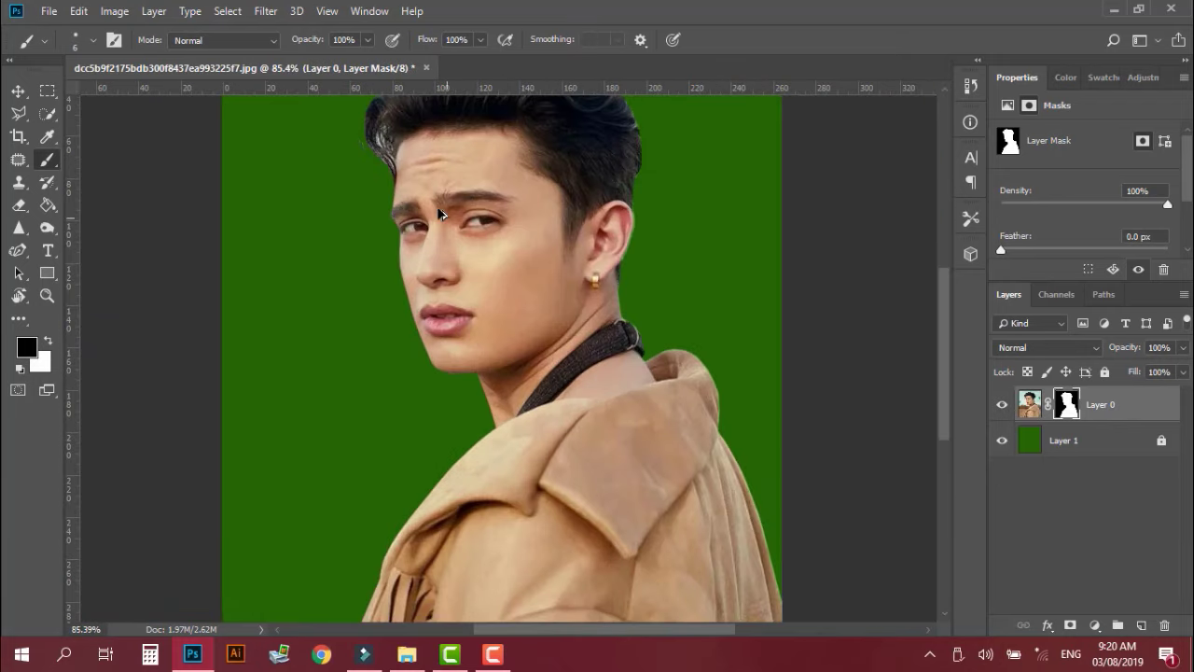
{"action": "scroll", "coordinate": [391, 198], "scroll_direction": "up", "scroll_amount": 2}
{"action": "scroll", "coordinate": [401, 242], "scroll_direction": "up", "scroll_amount": 3}
{"action": "scroll", "coordinate": [429, 373], "scroll_direction": "left", "scroll_amount": 2}
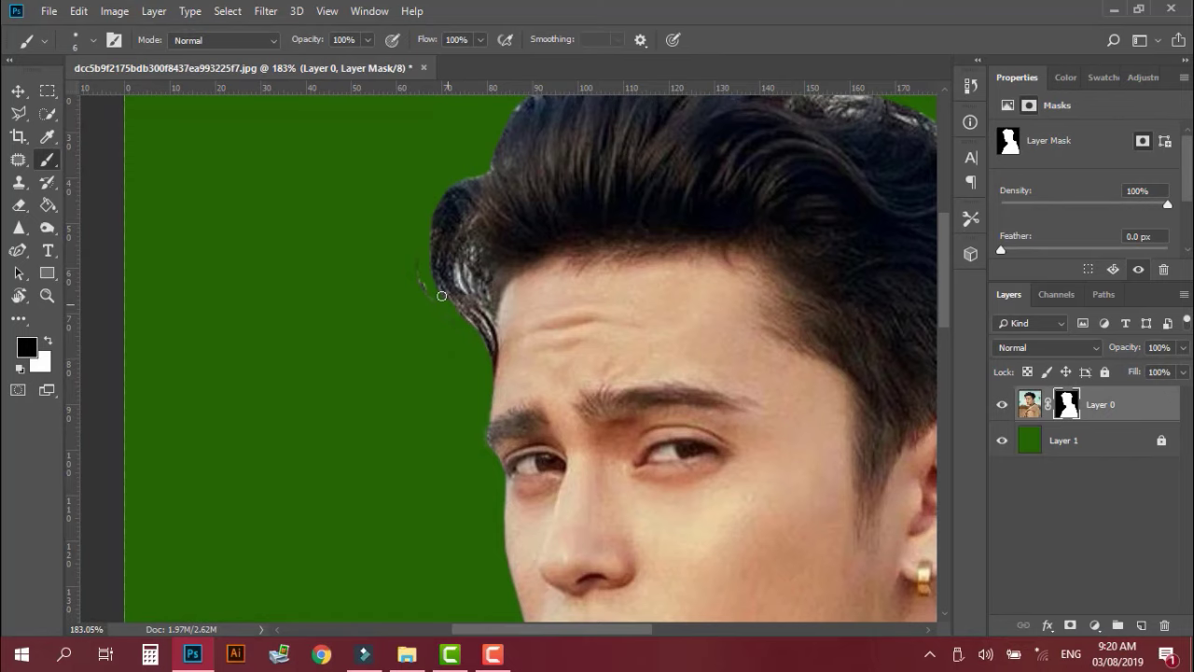
{"action": "scroll", "coordinate": [440, 319], "scroll_direction": "up", "scroll_amount": 2}
{"action": "scroll", "coordinate": [439, 320], "scroll_direction": "up", "scroll_amount": 2}
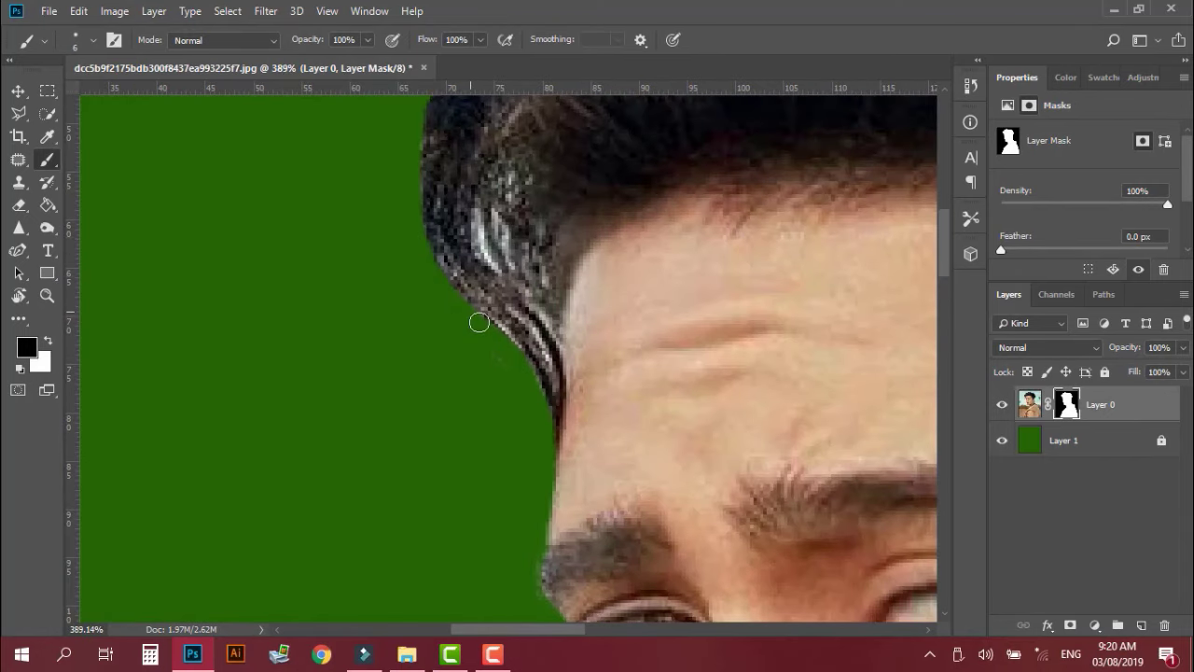
{"action": "scroll", "coordinate": [478, 322], "scroll_direction": "down", "scroll_amount": 2}
{"action": "scroll", "coordinate": [486, 308], "scroll_direction": "down", "scroll_amount": 2}
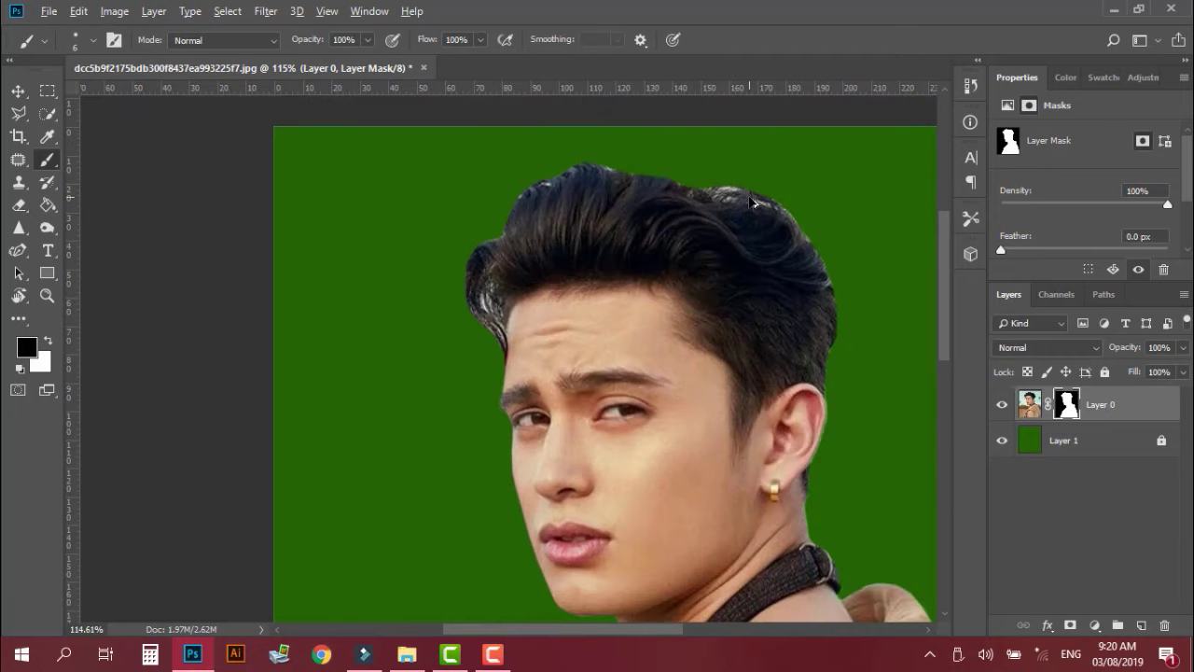
{"action": "scroll", "coordinate": [754, 202], "scroll_direction": "up", "scroll_amount": 3}
{"action": "scroll", "coordinate": [401, 233], "scroll_direction": "down", "scroll_amount": 3}
{"action": "scroll", "coordinate": [374, 222], "scroll_direction": "down", "scroll_amount": 1}
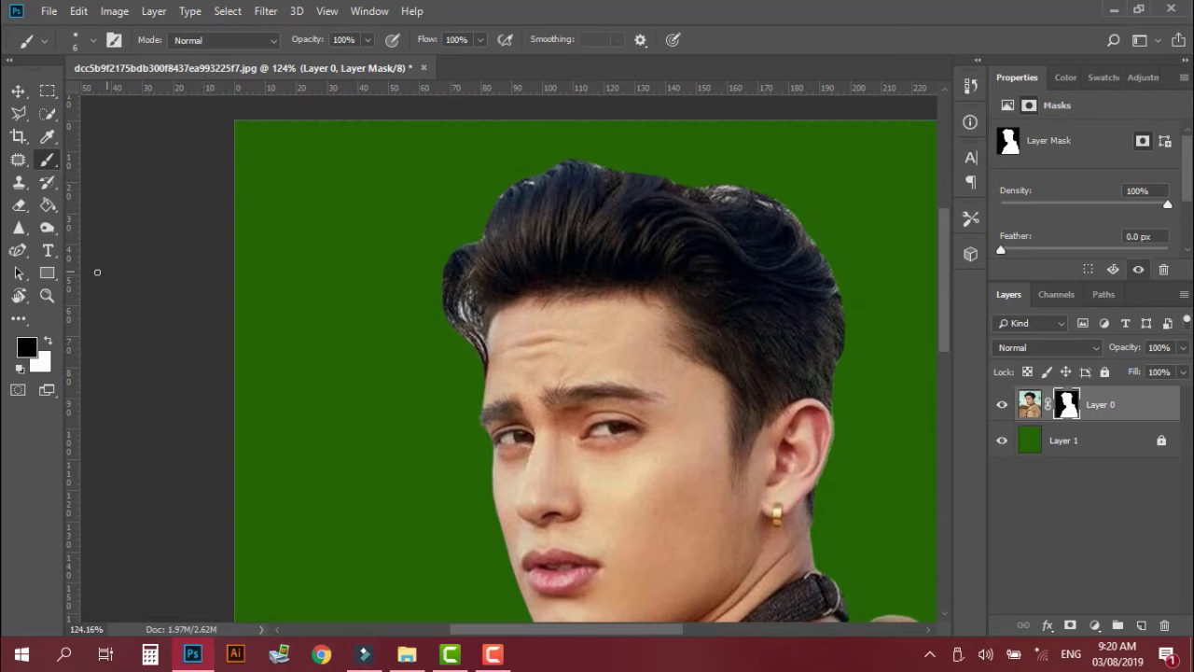
Switch to the Burn tool (Midtones, 24% exposure) and try darkening the hair highlight.
{"action": "left_click", "coordinate": [48, 229]}
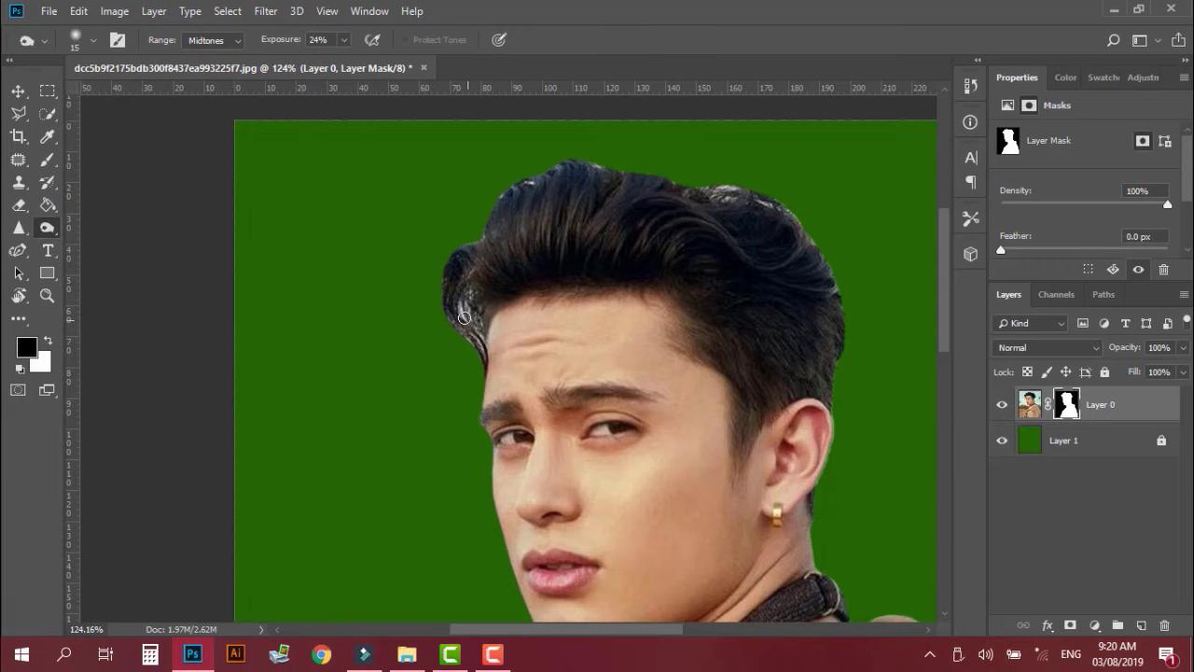
{"action": "scroll", "coordinate": [463, 317], "scroll_direction": "up", "scroll_amount": 1}
{"action": "scroll", "coordinate": [466, 318], "scroll_direction": "up", "scroll_amount": 4}
{"action": "scroll", "coordinate": [476, 319], "scroll_direction": "up", "scroll_amount": 3}
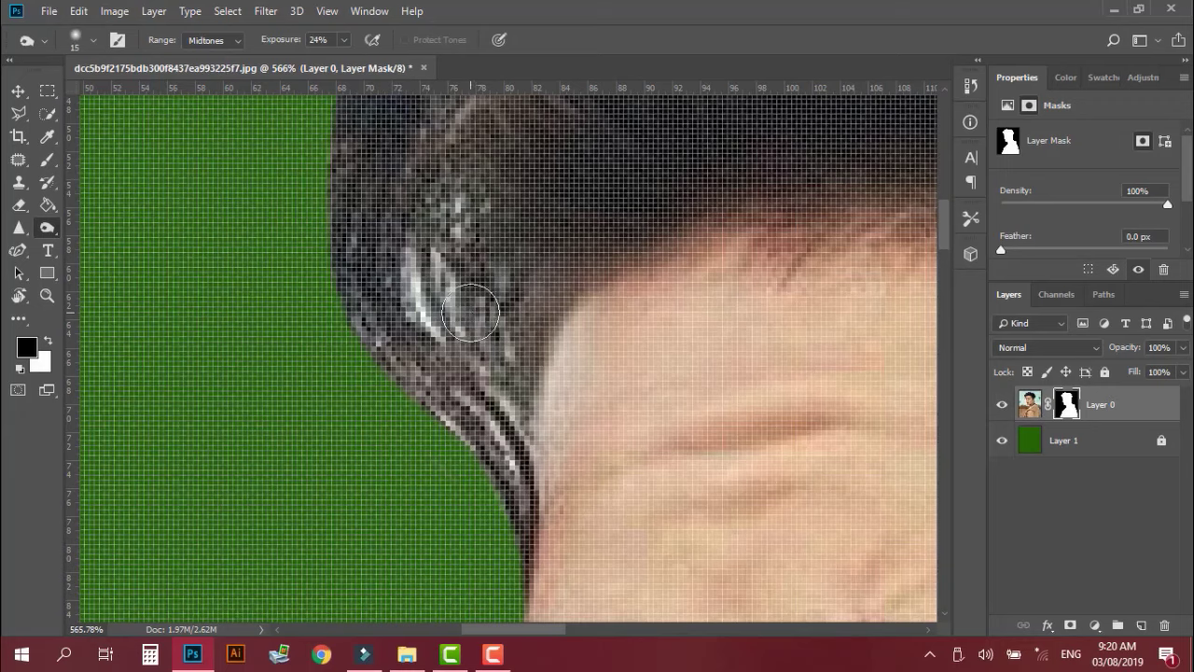
{"action": "mouse_move", "coordinate": [471, 314]}
{"action": "left_mouse_down"}
{"action": "mouse_move", "coordinate": [481, 331]}
{"action": "mouse_move", "coordinate": [444, 218]}
{"action": "mouse_move", "coordinate": [430, 310]}
{"action": "mouse_move", "coordinate": [431, 260]}
{"action": "left_mouse_up"}
Target Layer 0's image thumbnail and burn the bright white streaks along the hair edge.
{"action": "left_click", "coordinate": [1027, 403]}
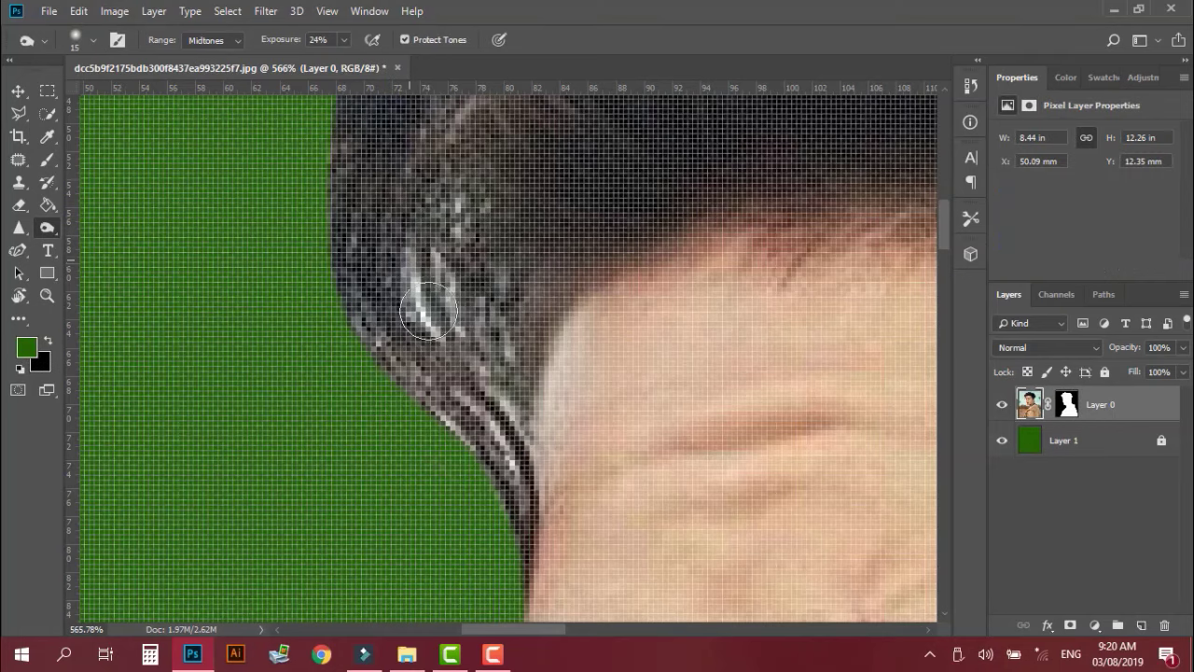
{"action": "mouse_move", "coordinate": [428, 313]}
{"action": "left_mouse_down"}
{"action": "mouse_move", "coordinate": [421, 362]}
{"action": "mouse_move", "coordinate": [479, 397]}
{"action": "left_mouse_up"}
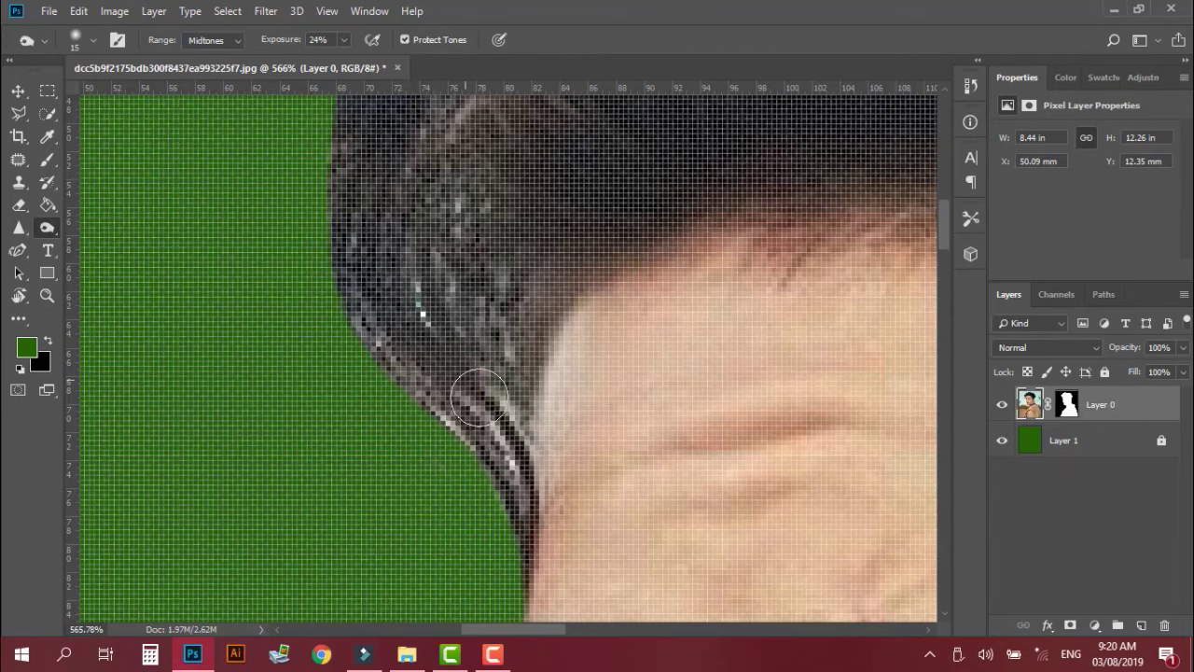
{"action": "scroll", "coordinate": [476, 438], "scroll_direction": "up", "scroll_amount": 5}
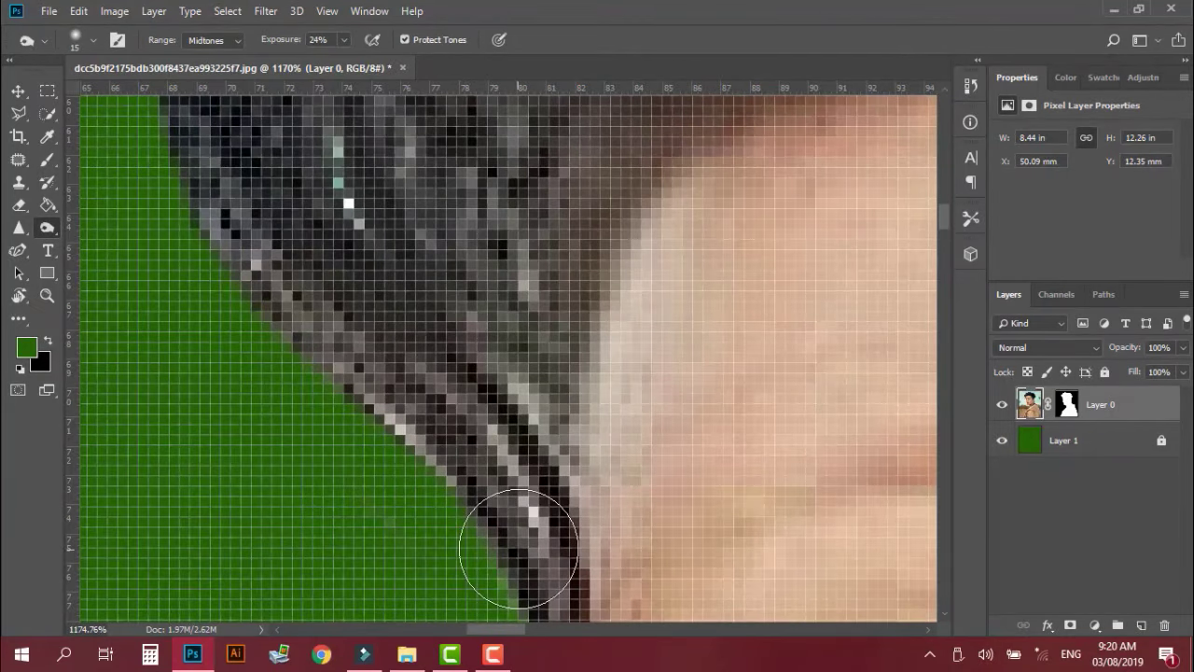
{"action": "mouse_move", "coordinate": [519, 549]}
{"action": "left_mouse_down"}
{"action": "mouse_move", "coordinate": [409, 500]}
{"action": "mouse_move", "coordinate": [401, 426]}
{"action": "mouse_move", "coordinate": [494, 533]}
{"action": "left_mouse_up"}
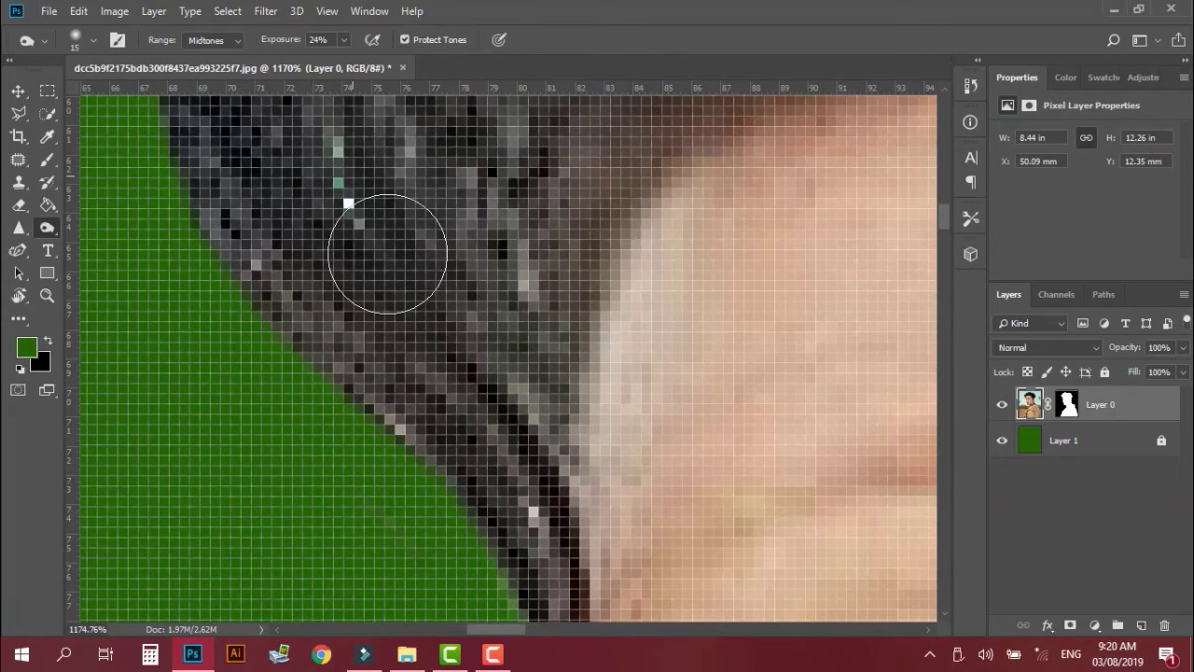
{"action": "left_click_drag", "start_coordinate": [387, 254], "coordinate": [410, 454]}
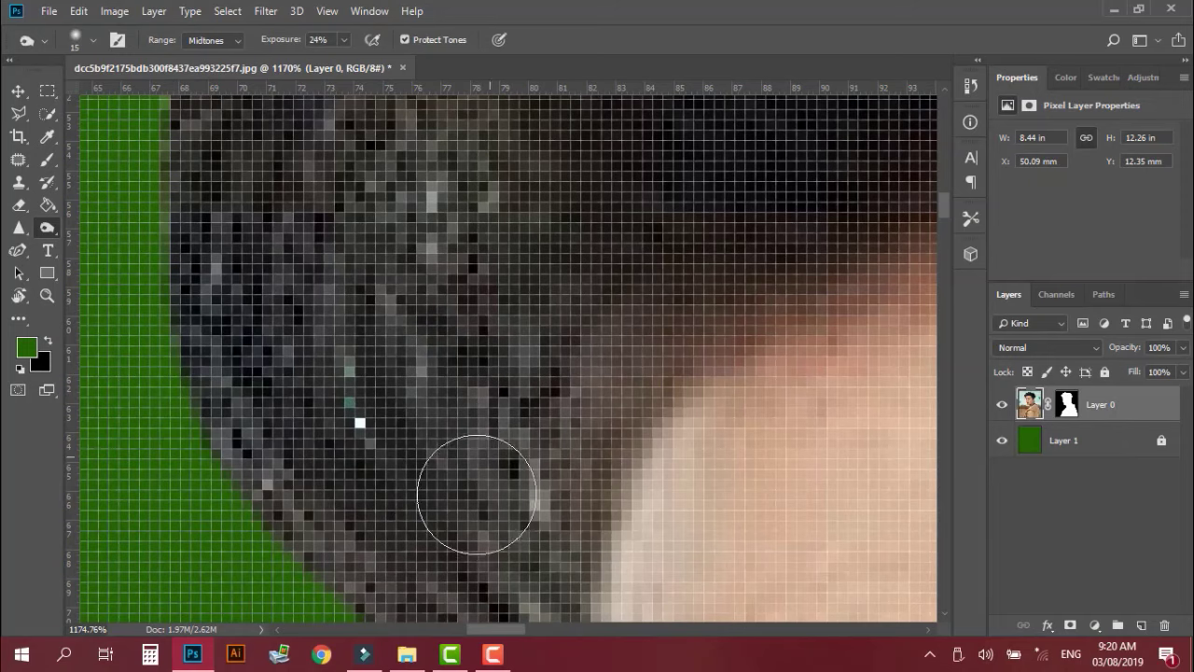
{"action": "left_click_drag", "start_coordinate": [477, 494], "coordinate": [402, 199]}
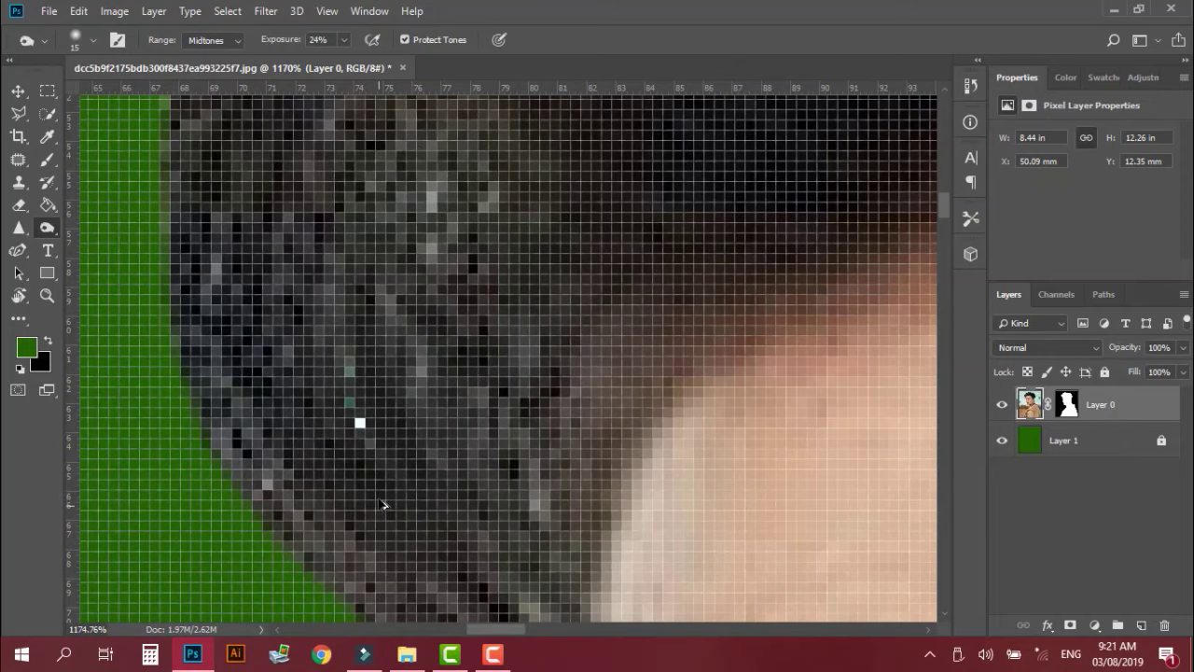
{"action": "scroll", "coordinate": [386, 499], "scroll_direction": "down", "scroll_amount": 1}
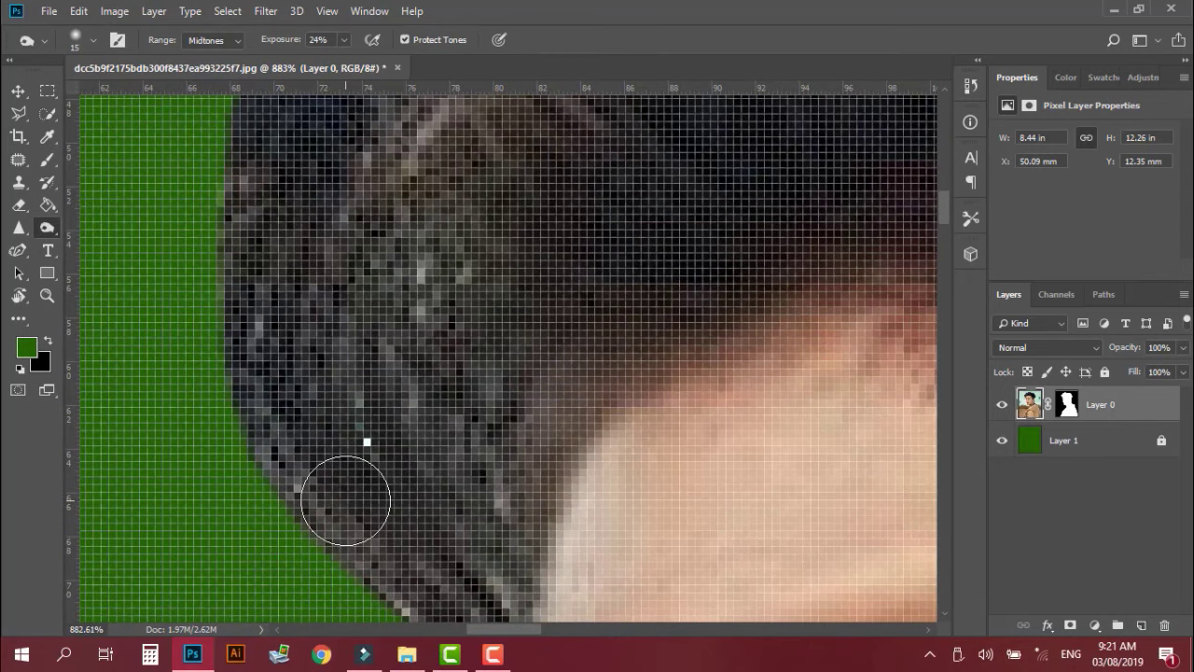
{"action": "scroll", "coordinate": [345, 500], "scroll_direction": "down", "scroll_amount": 4}
{"action": "scroll", "coordinate": [345, 500], "scroll_direction": "down", "scroll_amount": 3}
{"action": "scroll", "coordinate": [454, 528], "scroll_direction": "down", "scroll_amount": 2}
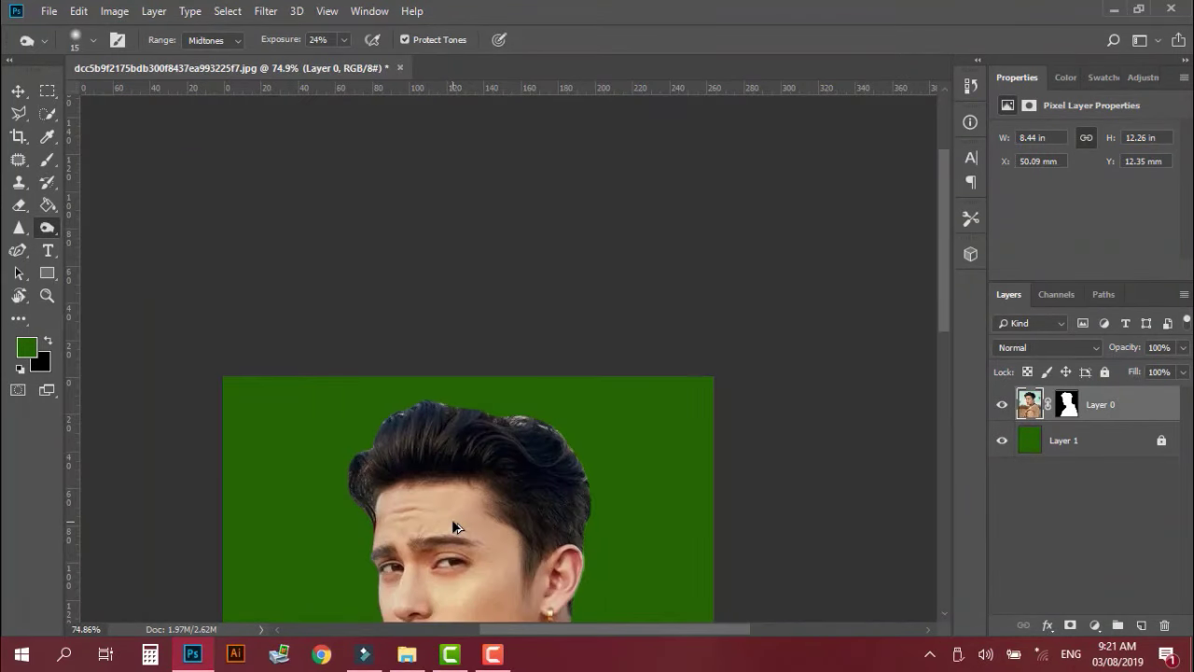
{"action": "scroll", "coordinate": [454, 528], "scroll_direction": "down", "scroll_amount": 1}
{"action": "scroll", "coordinate": [454, 528], "scroll_direction": "down", "scroll_amount": 1}
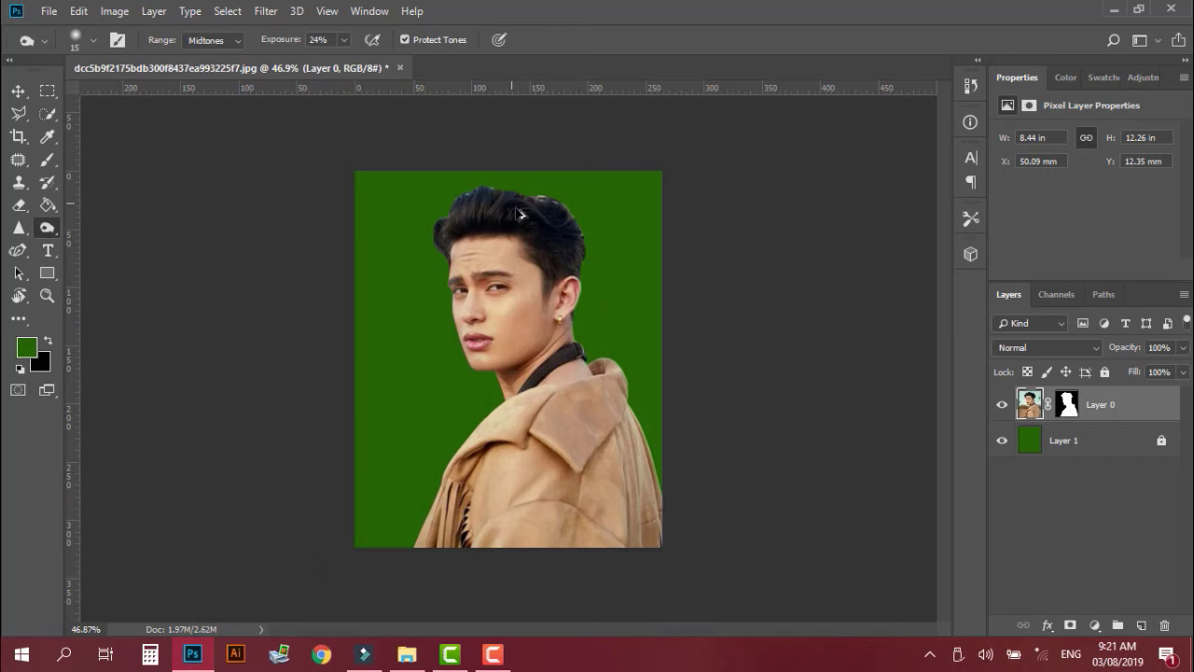
{"action": "scroll", "coordinate": [515, 206], "scroll_direction": "up", "scroll_amount": 3}
{"action": "scroll", "coordinate": [515, 206], "scroll_direction": "up", "scroll_amount": 1}
{"action": "scroll", "coordinate": [233, 227], "scroll_direction": "up", "scroll_amount": 2}
{"action": "scroll", "coordinate": [215, 252], "scroll_direction": "up", "scroll_amount": 2}
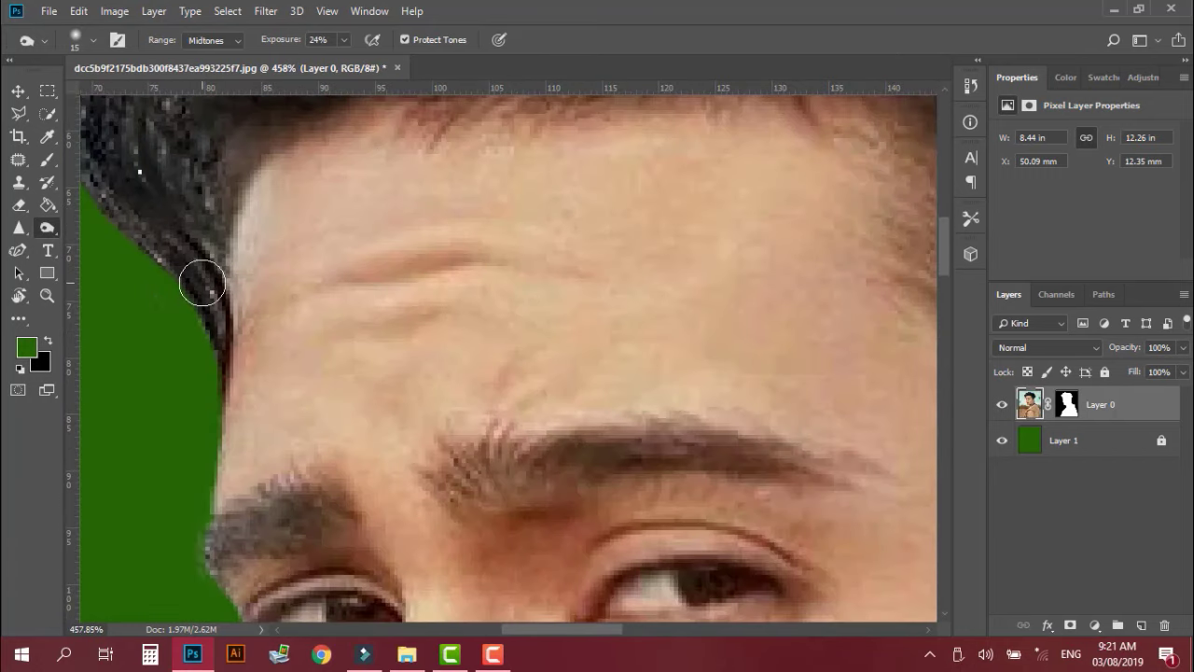
{"action": "scroll", "coordinate": [237, 248], "scroll_direction": "down", "scroll_amount": 2}
{"action": "scroll", "coordinate": [375, 315], "scroll_direction": "down", "scroll_amount": 2}
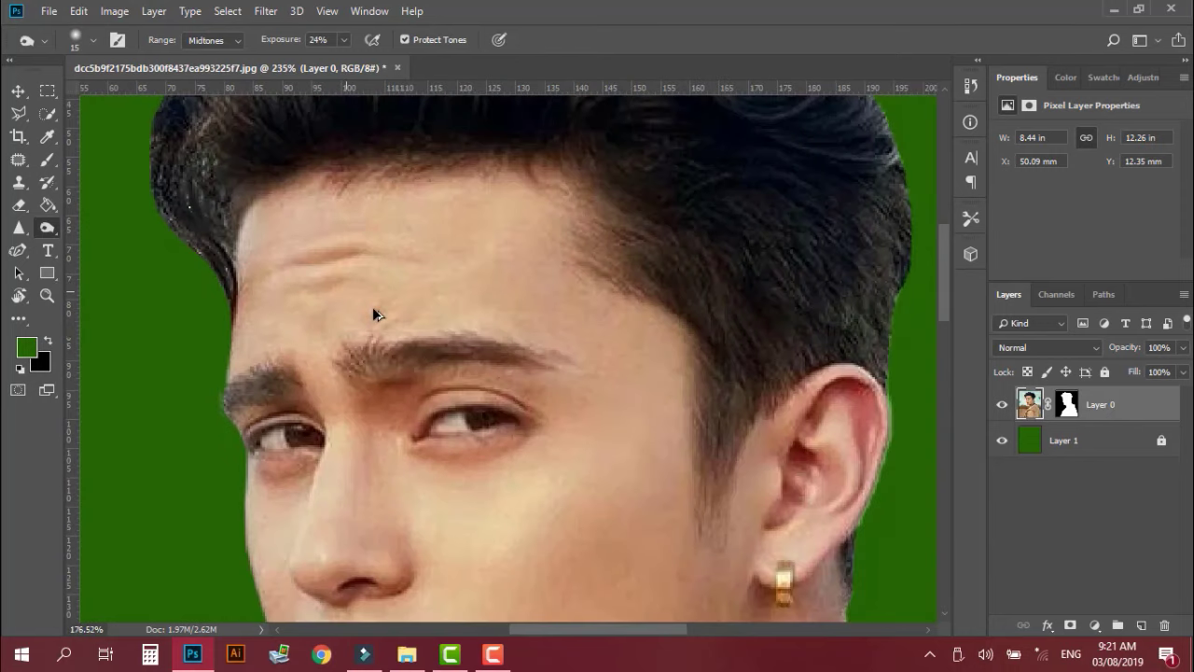
{"action": "scroll", "coordinate": [532, 234], "scroll_direction": "down", "scroll_amount": 2}
{"action": "scroll", "coordinate": [424, 384], "scroll_direction": "down", "scroll_amount": 1}
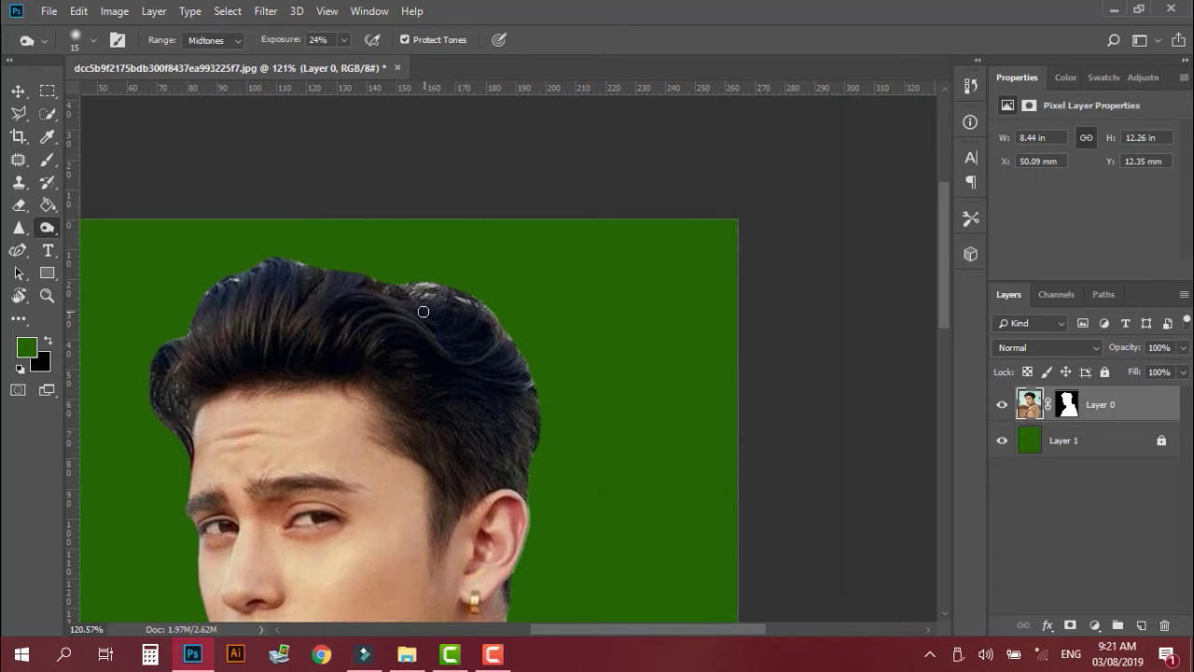
Burn the bright highlights along the top edge of the hair.
{"action": "scroll", "coordinate": [423, 311], "scroll_direction": "up", "scroll_amount": 2}
{"action": "scroll", "coordinate": [423, 311], "scroll_direction": "up", "scroll_amount": 3}
{"action": "scroll", "coordinate": [423, 310], "scroll_direction": "up", "scroll_amount": 2}
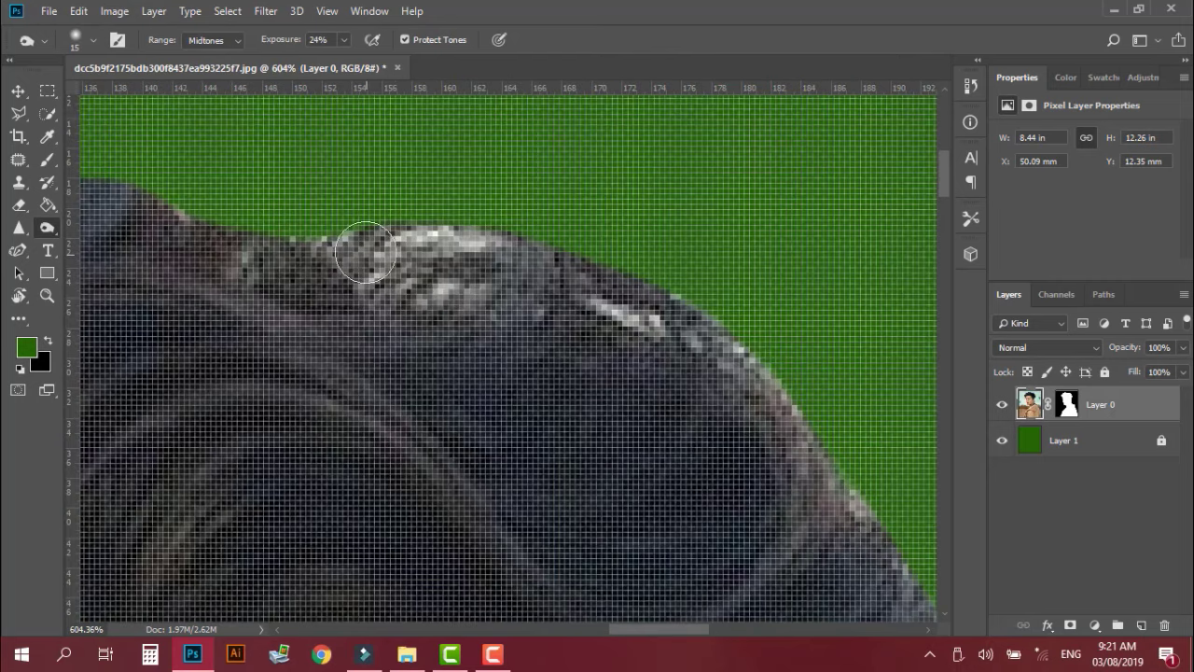
{"action": "mouse_move", "coordinate": [324, 234]}
{"action": "left_mouse_down"}
{"action": "mouse_move", "coordinate": [393, 277]}
{"action": "mouse_move", "coordinate": [413, 218]}
{"action": "mouse_move", "coordinate": [591, 267]}
{"action": "mouse_move", "coordinate": [560, 277]}
{"action": "mouse_move", "coordinate": [653, 320]}
{"action": "mouse_move", "coordinate": [592, 274]}
{"action": "mouse_move", "coordinate": [653, 346]}
{"action": "left_mouse_up"}
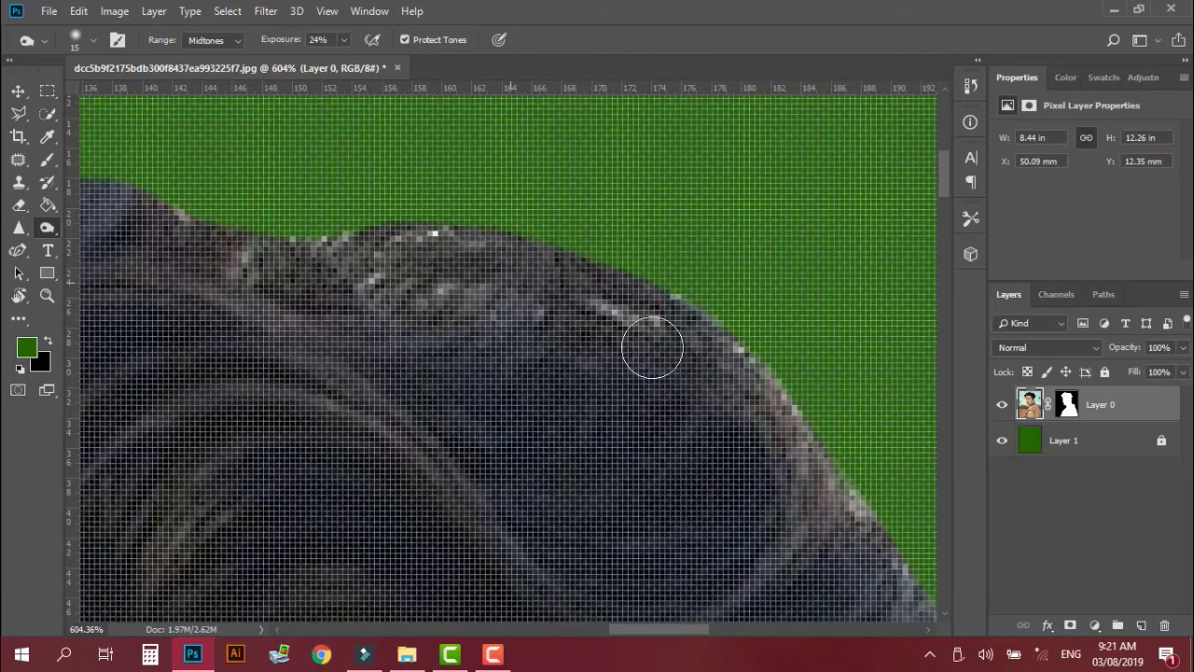
{"action": "mouse_move", "coordinate": [859, 502]}
{"action": "left_mouse_down"}
{"action": "mouse_move", "coordinate": [805, 410]}
{"action": "mouse_move", "coordinate": [615, 259]}
{"action": "mouse_move", "coordinate": [818, 467]}
{"action": "mouse_move", "coordinate": [581, 304]}
{"action": "left_mouse_up"}
Set the soft brush size to 55 px in the preset picker, then zoom out.
{"action": "right_click", "coordinate": [403, 308]}
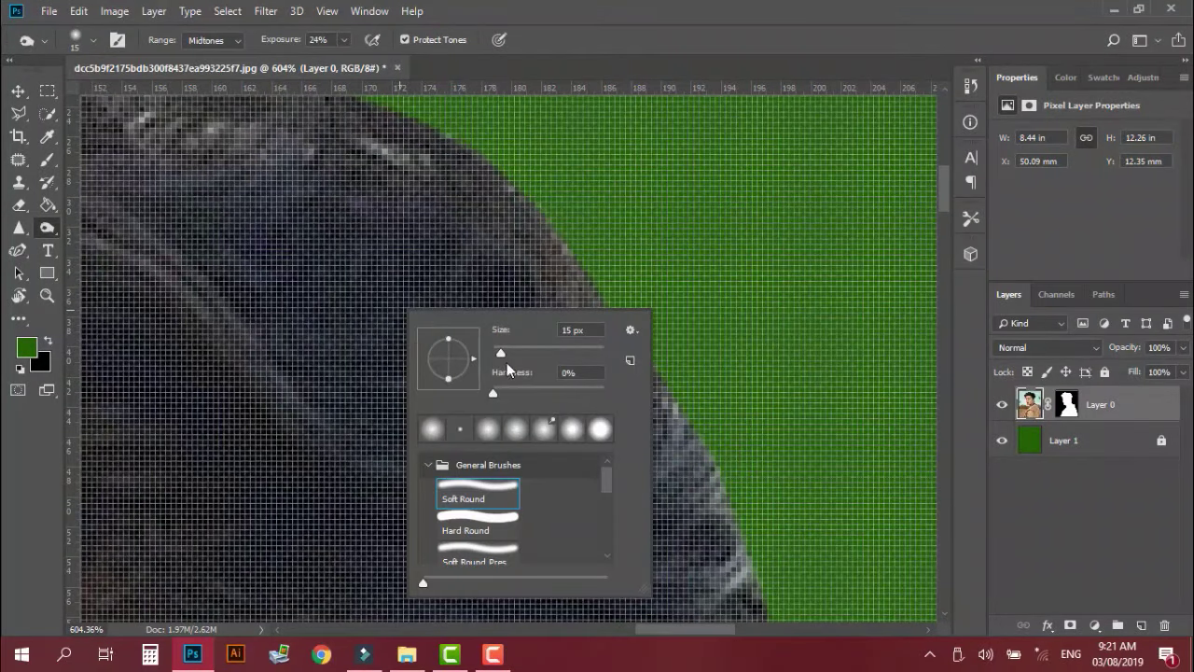
{"action": "left_click_drag", "start_coordinate": [503, 355], "coordinate": [540, 354]}
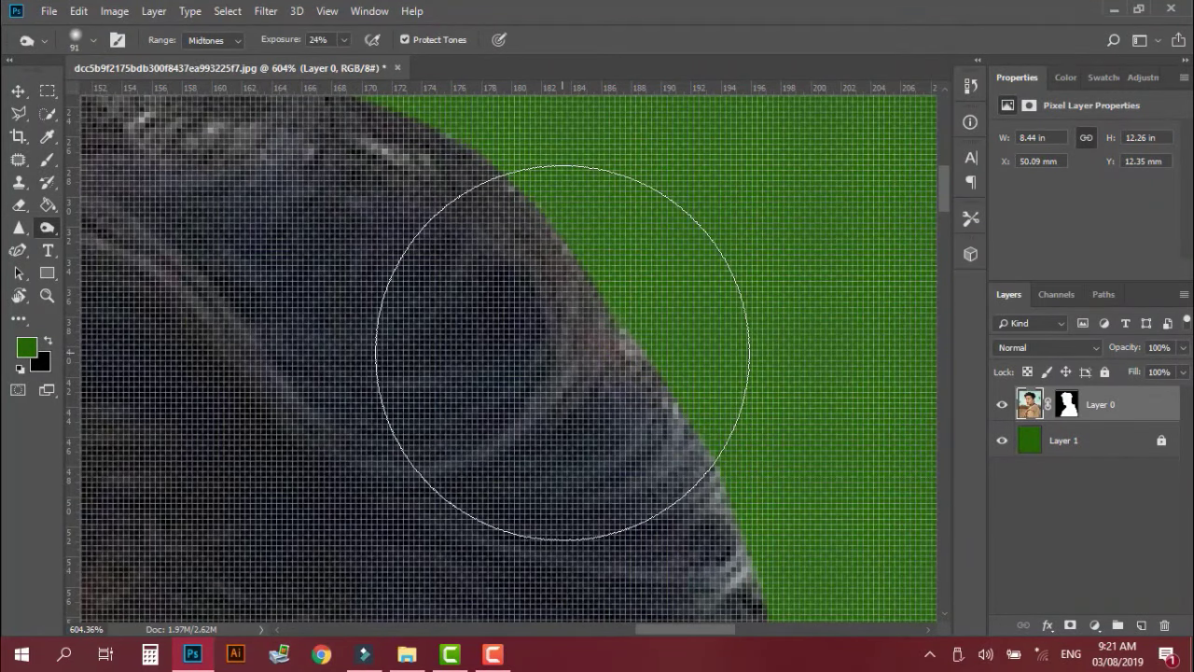
{"action": "right_click", "coordinate": [570, 349]}
{"action": "left_click_drag", "start_coordinate": [693, 398], "coordinate": [686, 397]}
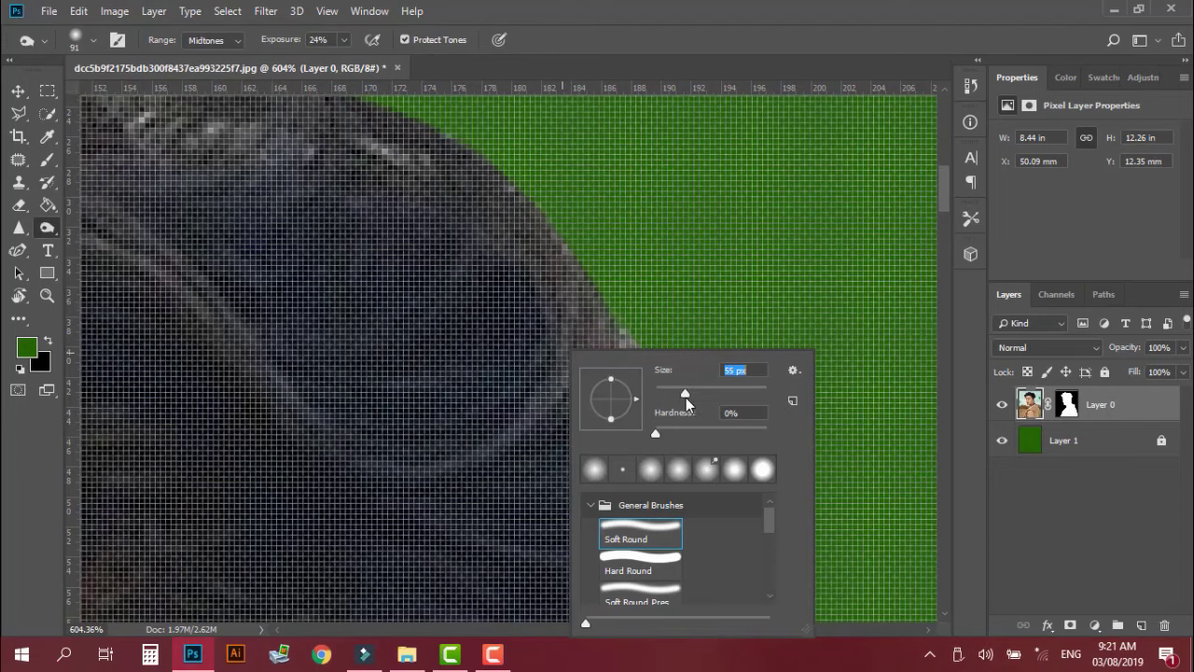
{"action": "left_click", "coordinate": [514, 279]}
{"action": "left_click_drag", "start_coordinate": [681, 440], "coordinate": [592, 300]}
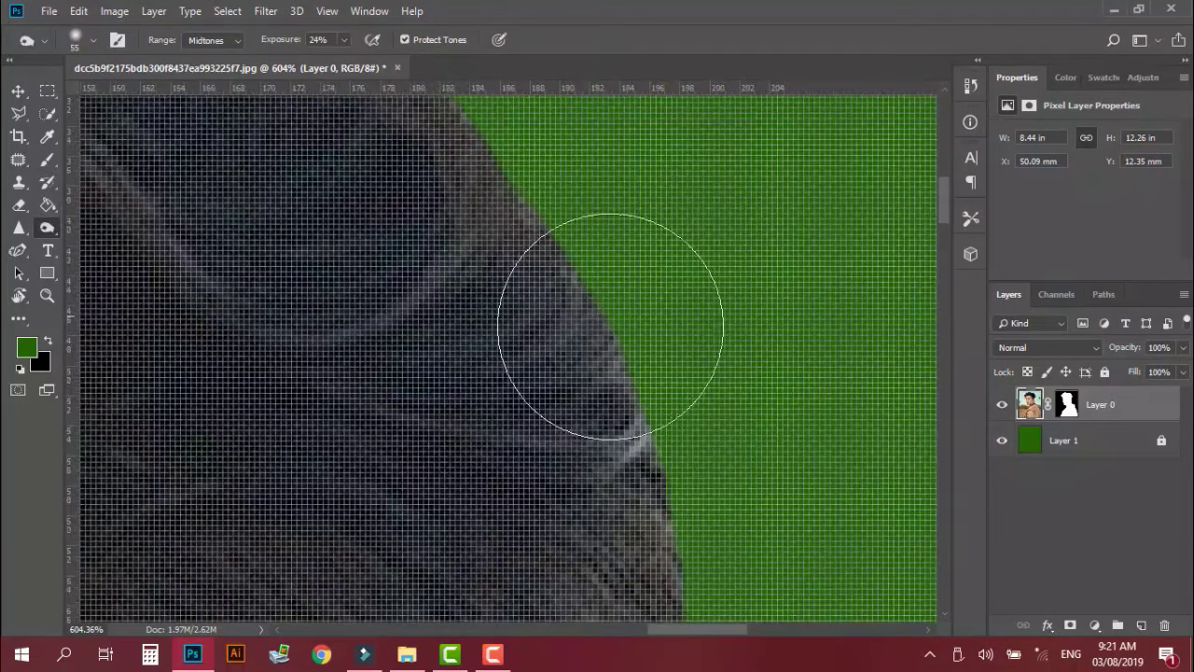
{"action": "scroll", "coordinate": [624, 314], "scroll_direction": "down", "scroll_amount": 2}
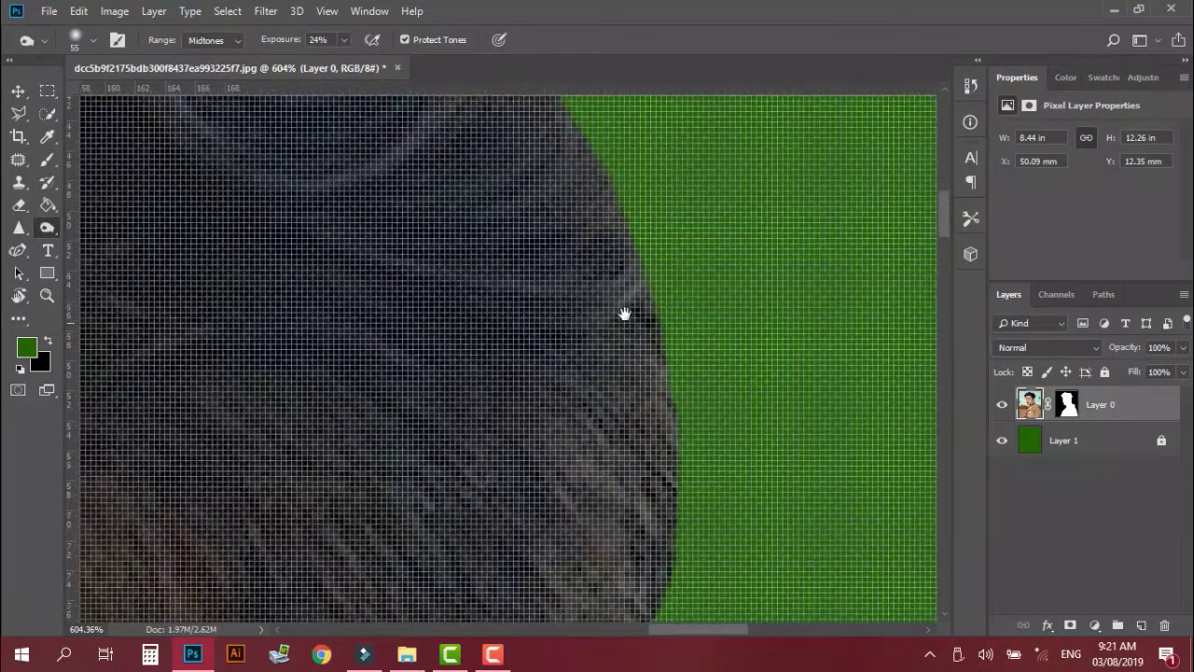
{"action": "scroll", "coordinate": [687, 523], "scroll_direction": "down", "scroll_amount": 1}
{"action": "scroll", "coordinate": [688, 581], "scroll_direction": "down", "scroll_amount": 1}
{"action": "scroll", "coordinate": [712, 523], "scroll_direction": "down", "scroll_amount": 1}
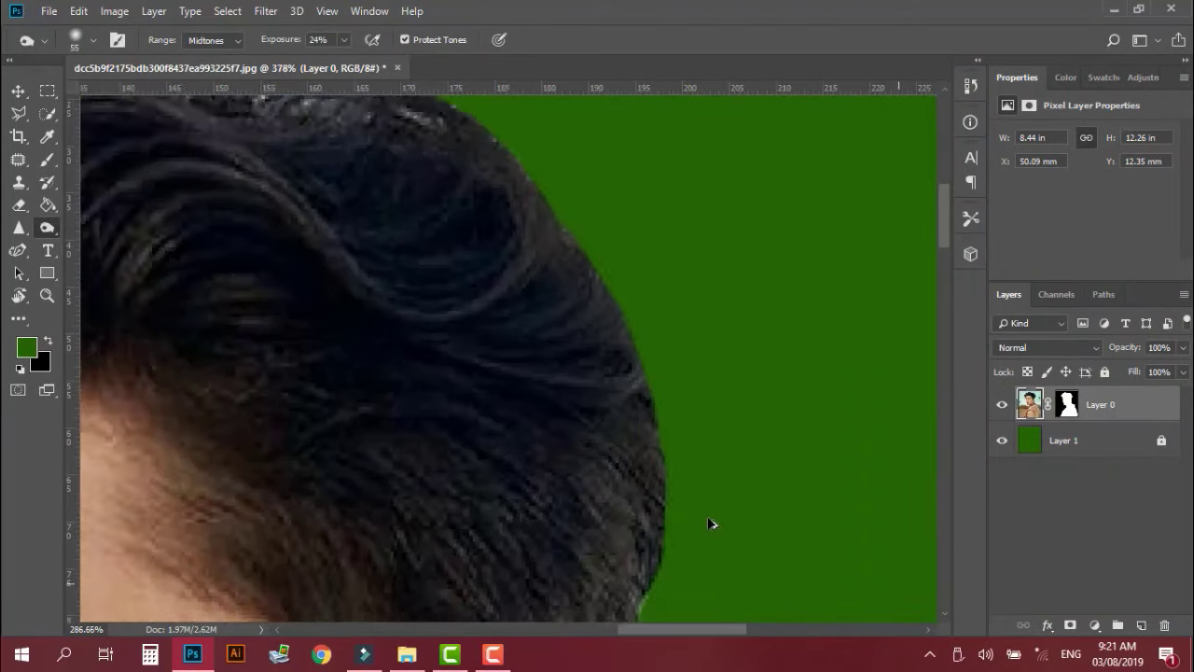
{"action": "scroll", "coordinate": [608, 453], "scroll_direction": "down", "scroll_amount": 1}
{"action": "scroll", "coordinate": [608, 447], "scroll_direction": "down", "scroll_amount": 1}
{"action": "scroll", "coordinate": [677, 438], "scroll_direction": "down", "scroll_amount": 1}
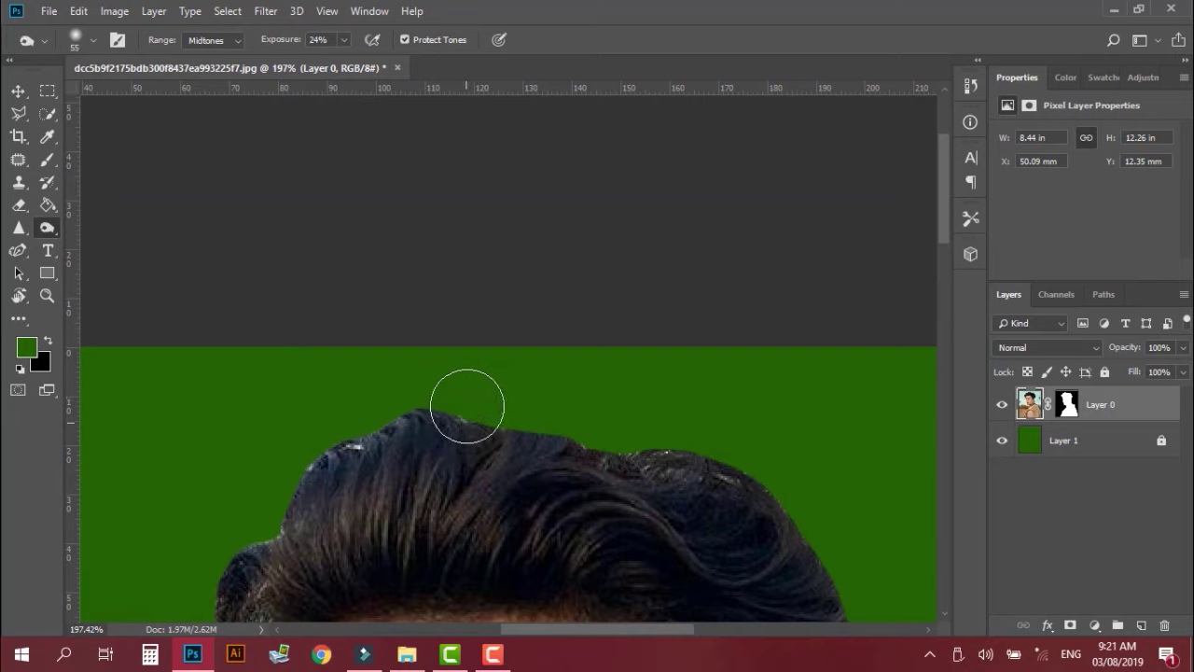
{"action": "scroll", "coordinate": [373, 401], "scroll_direction": "down", "scroll_amount": 2}
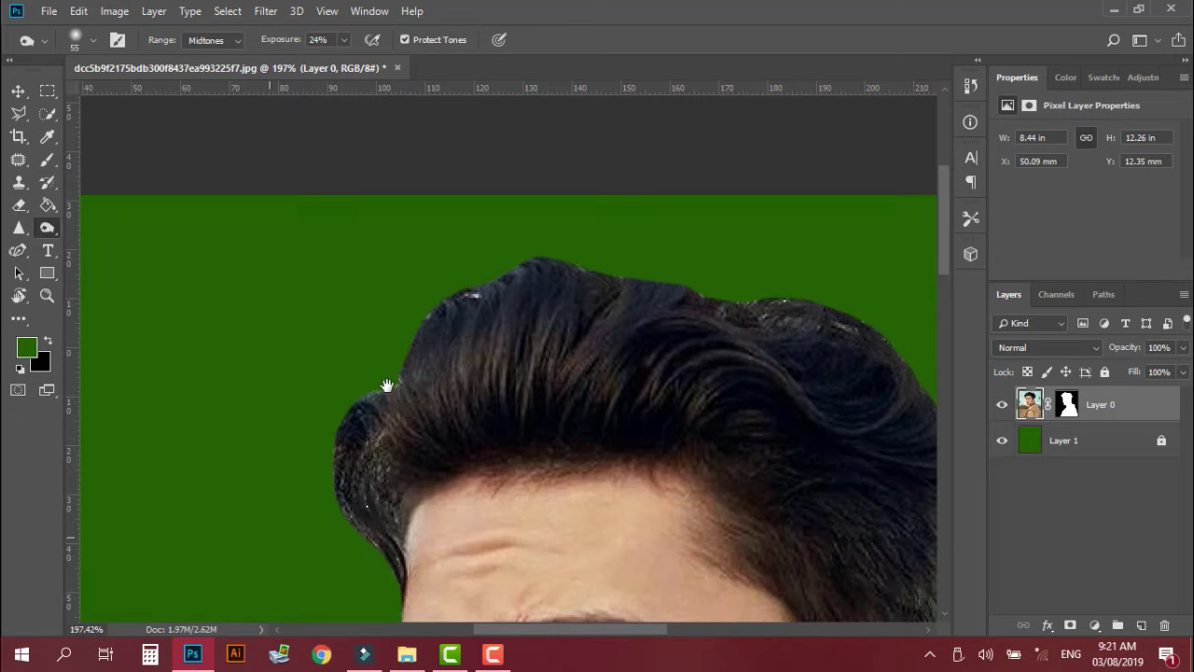
{"action": "scroll", "coordinate": [343, 509], "scroll_direction": "down", "scroll_amount": 1}
Zoom around the man's hair and bring up the brush size and hardness settings.
{"action": "scroll", "coordinate": [344, 508], "scroll_direction": "down", "scroll_amount": 2}
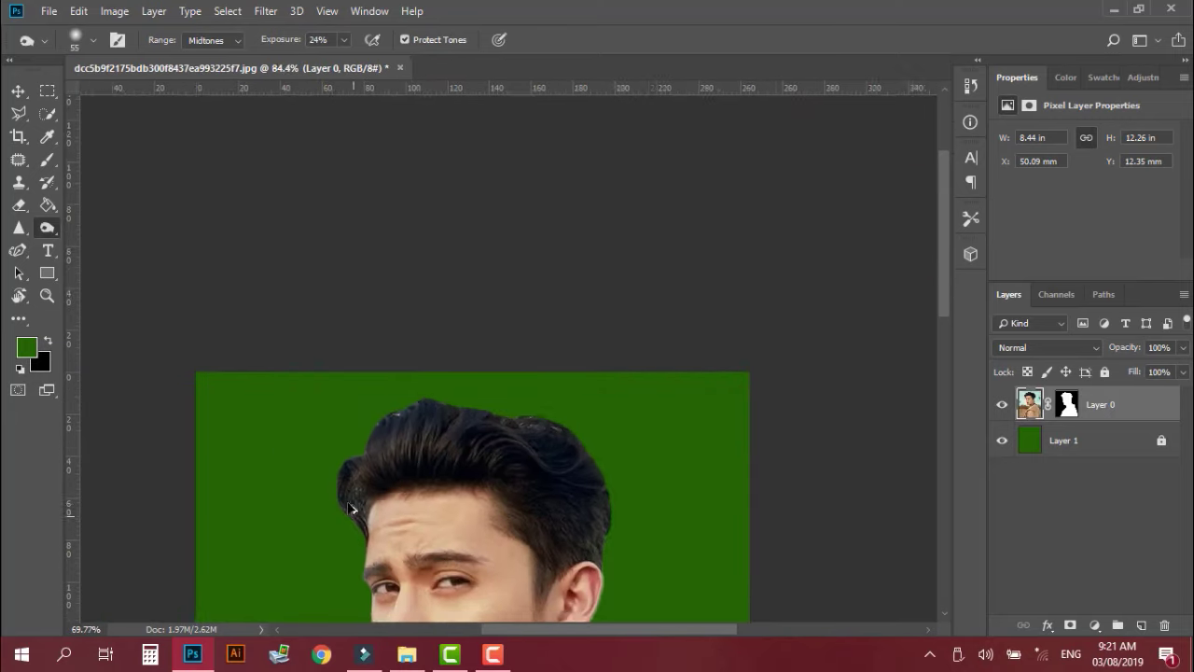
{"action": "scroll", "coordinate": [392, 502], "scroll_direction": "down", "scroll_amount": 1}
{"action": "scroll", "coordinate": [453, 494], "scroll_direction": "down", "scroll_amount": 1}
{"action": "scroll", "coordinate": [394, 192], "scroll_direction": "up", "scroll_amount": 3}
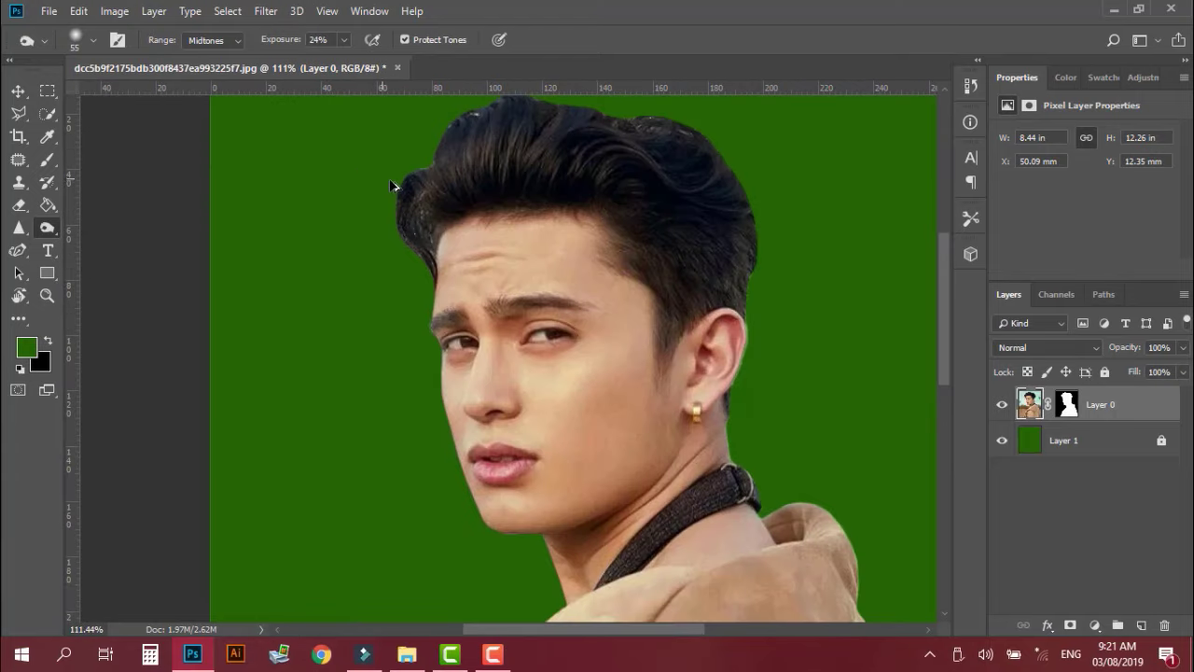
{"action": "scroll", "coordinate": [394, 192], "scroll_direction": "up", "scroll_amount": 3}
{"action": "scroll", "coordinate": [338, 330], "scroll_direction": "up", "scroll_amount": 2}
{"action": "scroll", "coordinate": [275, 312], "scroll_direction": "up", "scroll_amount": 1}
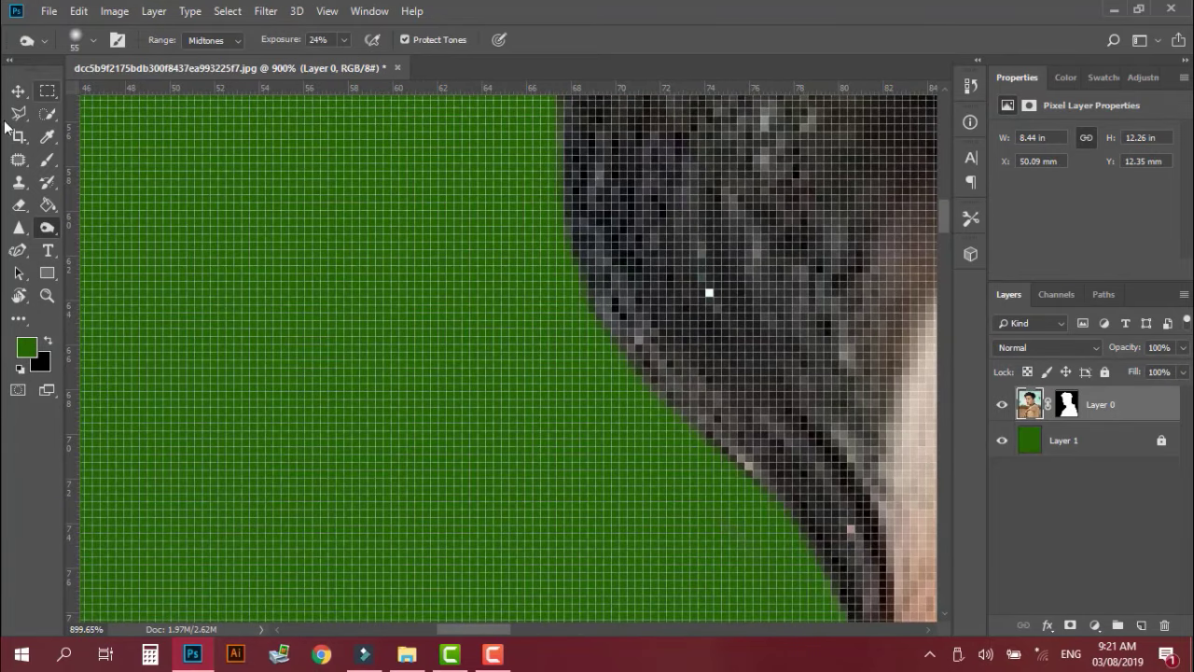
{"action": "scroll", "coordinate": [695, 303], "scroll_direction": "down", "scroll_amount": 2}
{"action": "scroll", "coordinate": [677, 319], "scroll_direction": "down", "scroll_amount": 2}
{"action": "scroll", "coordinate": [677, 319], "scroll_direction": "down", "scroll_amount": 3}
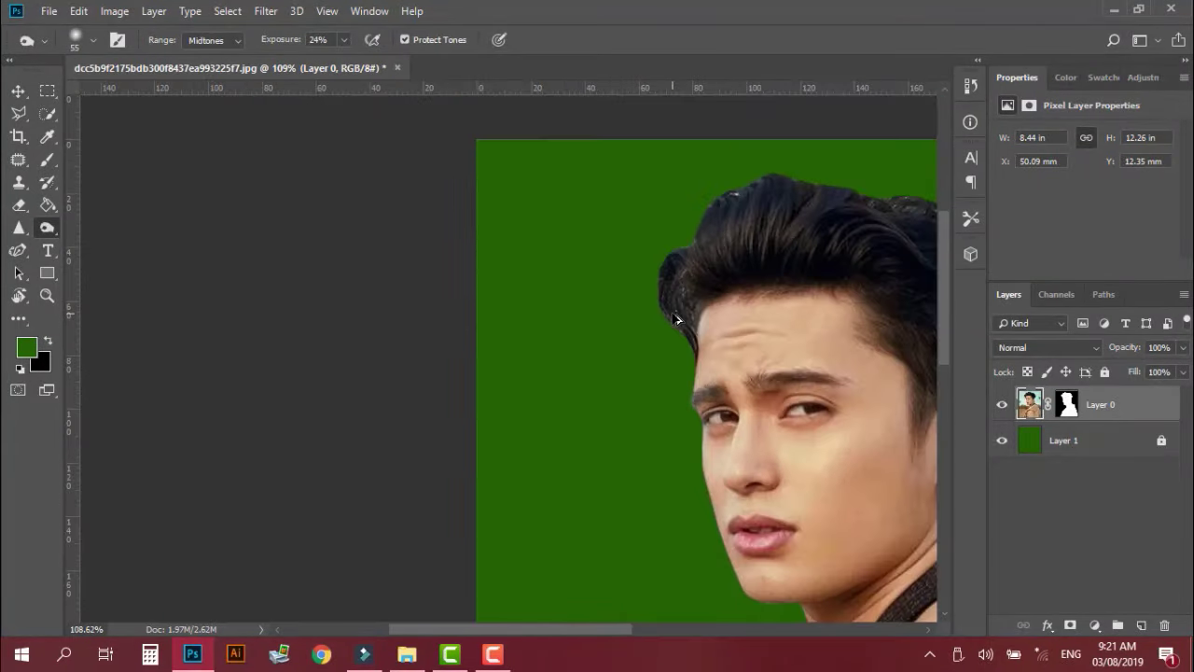
{"action": "scroll", "coordinate": [629, 246], "scroll_direction": "down", "scroll_amount": 1}
{"action": "scroll", "coordinate": [421, 253], "scroll_direction": "down", "scroll_amount": 1}
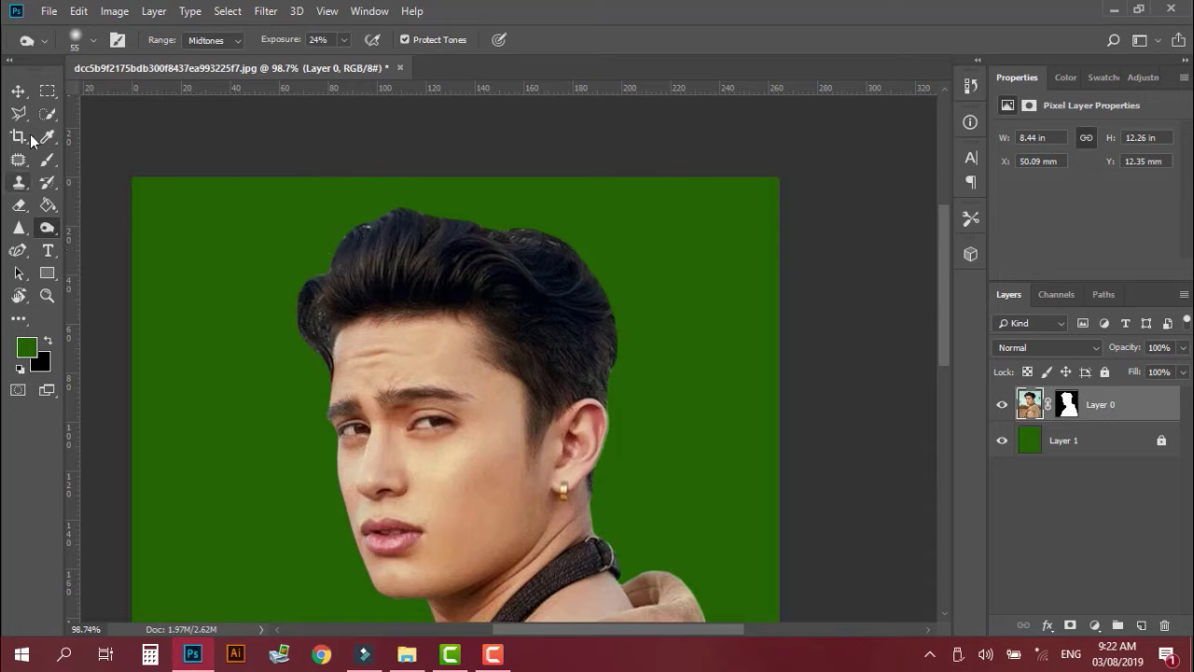
{"action": "right_click", "coordinate": [552, 308]}
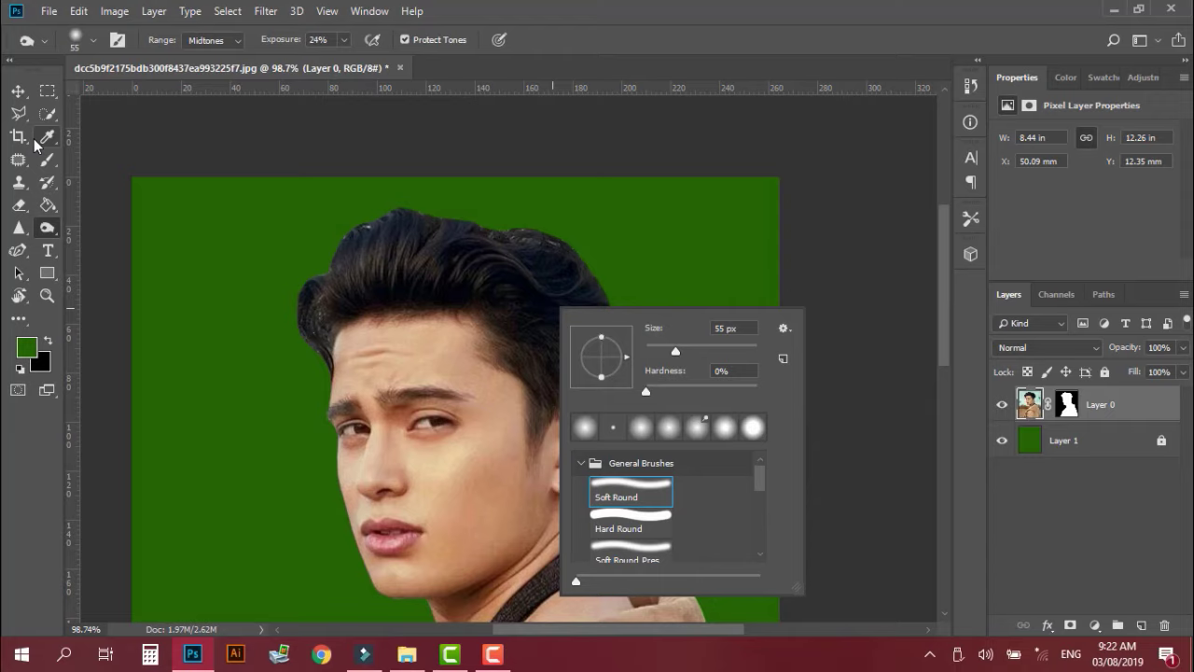
Switch to the Clone Stamp tool and zoom in on the top of the hair.
{"action": "left_click", "coordinate": [21, 185]}
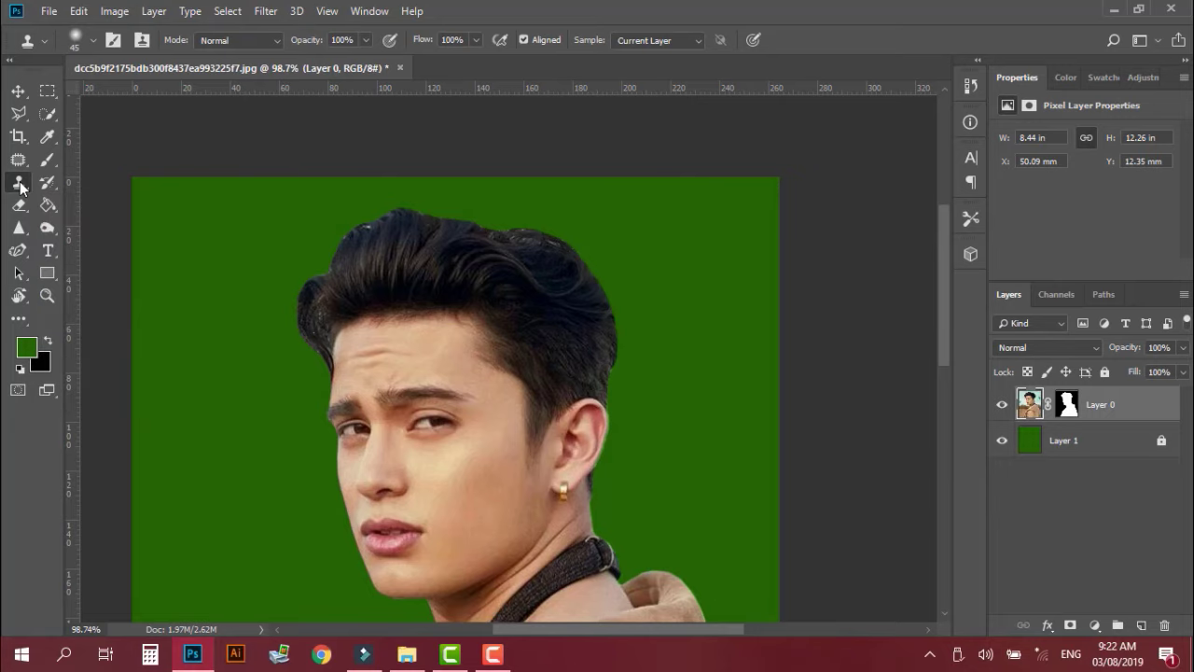
{"action": "scroll", "coordinate": [376, 235], "scroll_direction": "up", "scroll_amount": 2}
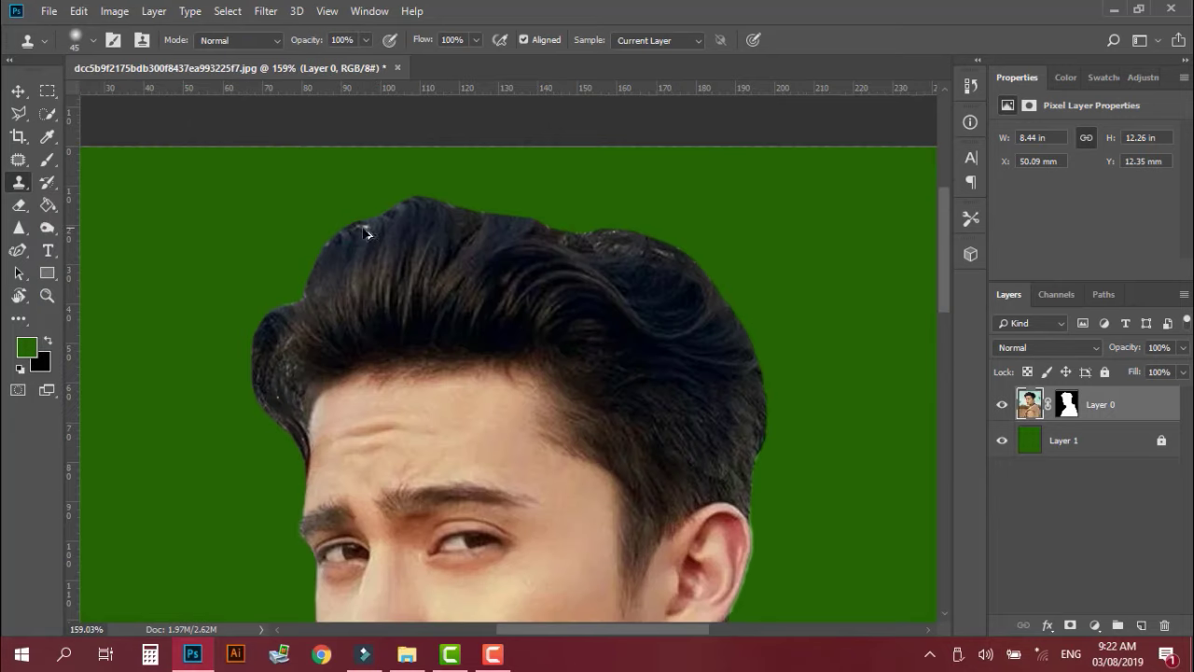
{"action": "scroll", "coordinate": [364, 233], "scroll_direction": "up", "scroll_amount": 4}
{"action": "scroll", "coordinate": [362, 258], "scroll_direction": "up", "scroll_amount": 1}
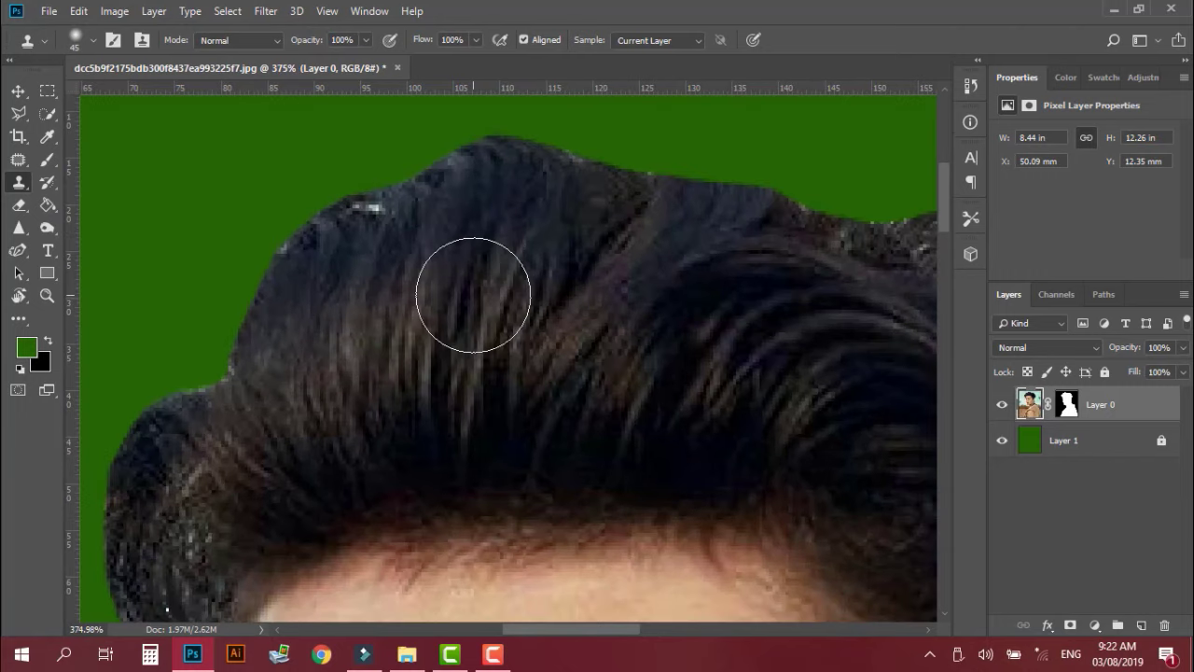
{"action": "scroll", "coordinate": [480, 301], "scroll_direction": "down", "scroll_amount": 3}
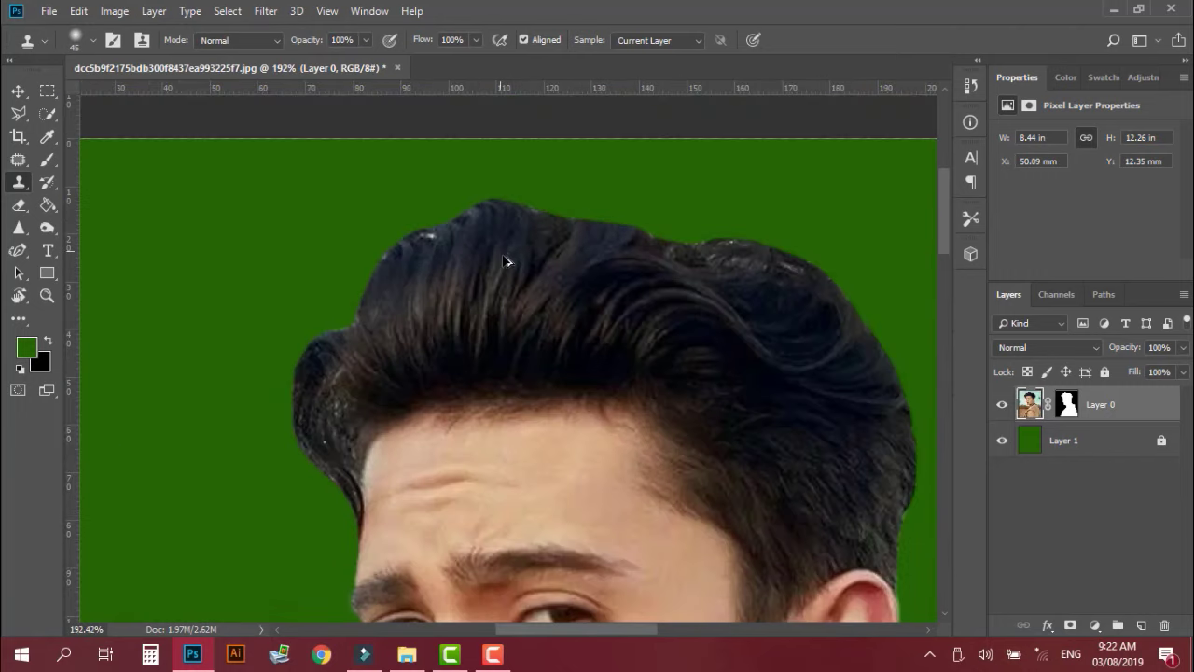
{"action": "scroll", "coordinate": [494, 300], "scroll_direction": "down", "scroll_amount": 1}
{"action": "scroll", "coordinate": [502, 300], "scroll_direction": "down", "scroll_amount": 1}
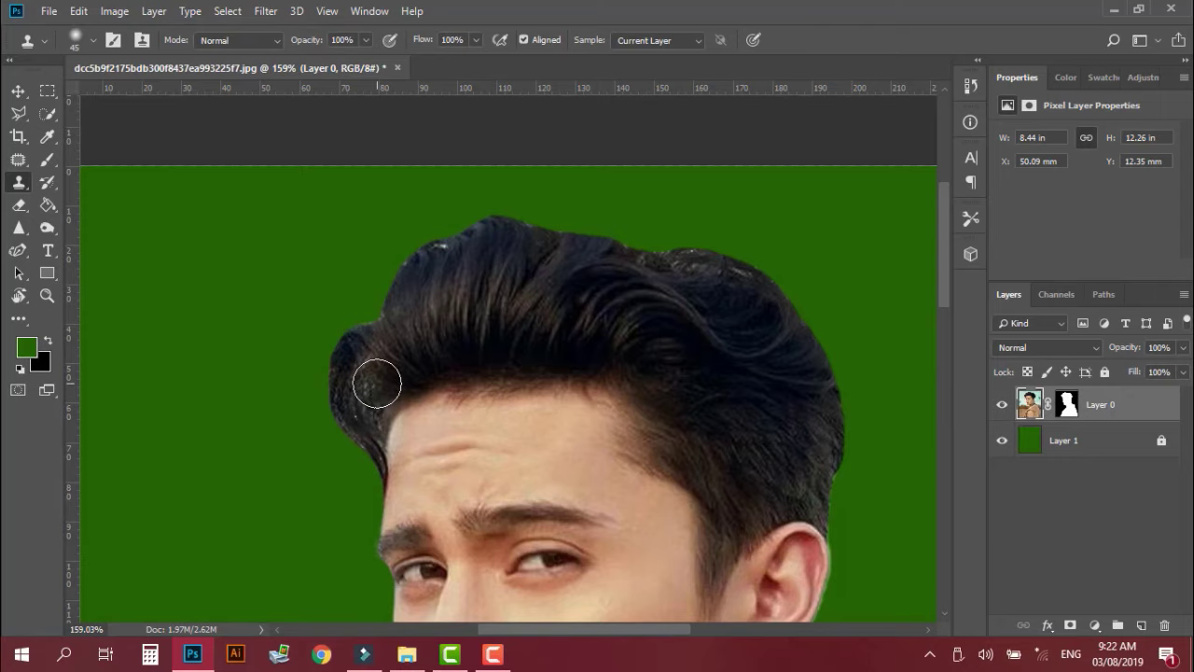
{"action": "scroll", "coordinate": [367, 413], "scroll_direction": "down", "scroll_amount": 2}
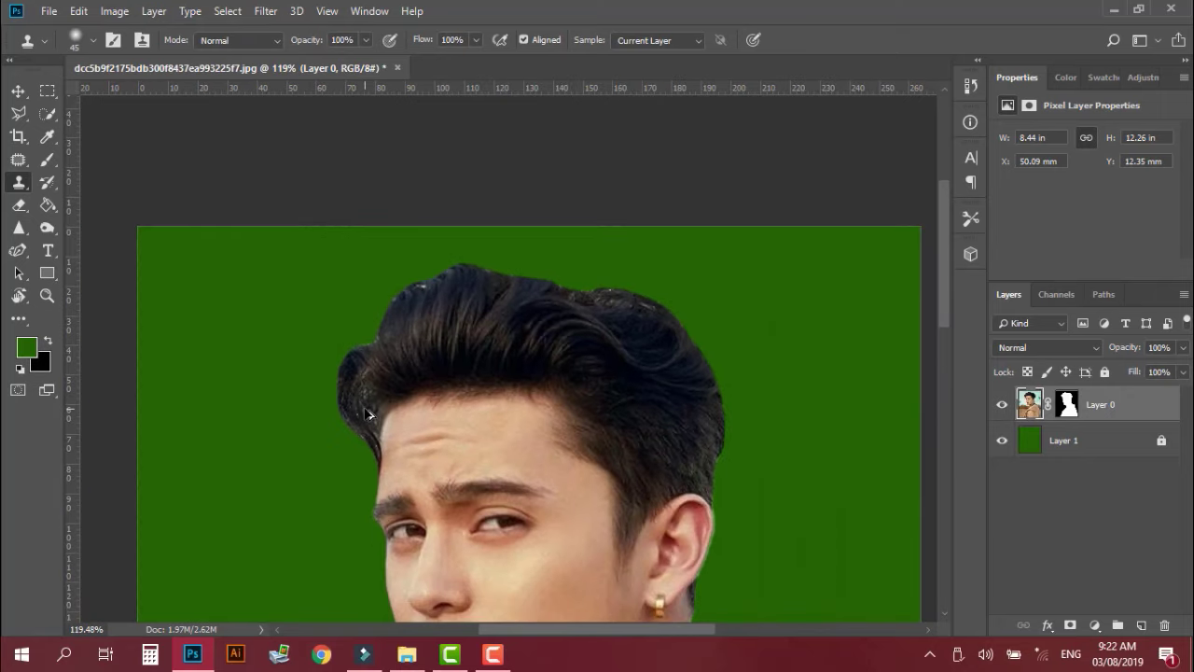
{"action": "scroll", "coordinate": [392, 411], "scroll_direction": "down", "scroll_amount": 2}
{"action": "scroll", "coordinate": [448, 408], "scroll_direction": "down", "scroll_amount": 2}
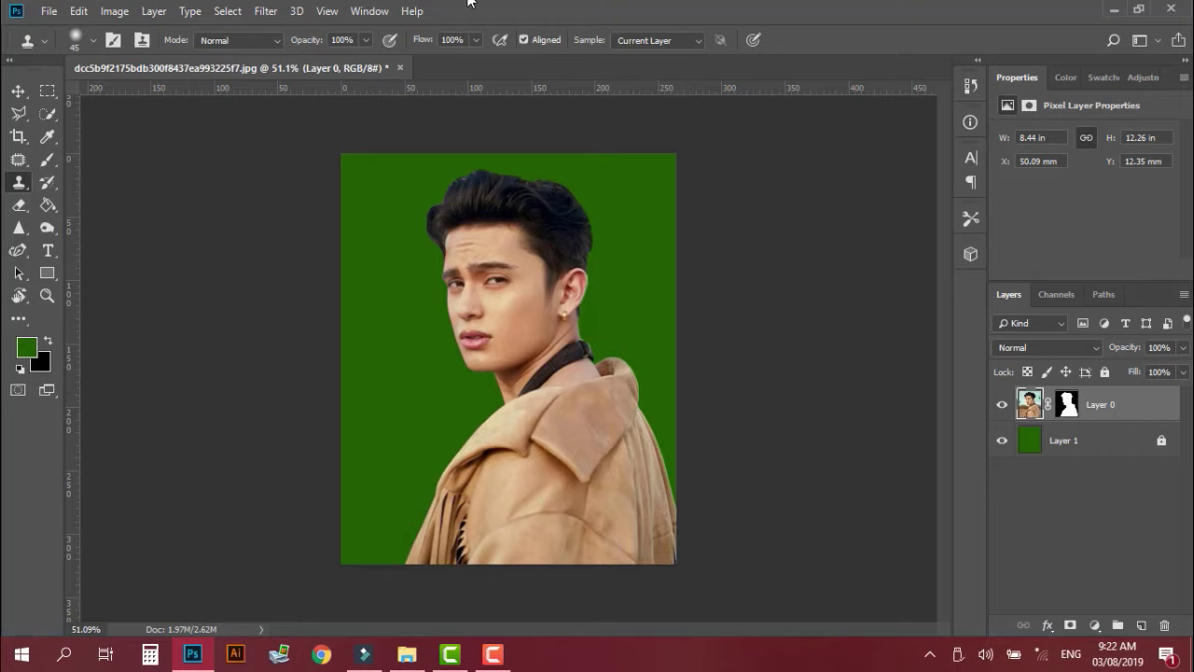
{"action": "scroll", "coordinate": [456, 117], "scroll_direction": "up", "scroll_amount": 3}
{"action": "scroll", "coordinate": [461, 149], "scroll_direction": "up", "scroll_amount": 3}
{"action": "scroll", "coordinate": [462, 154], "scroll_direction": "up", "scroll_amount": 3}
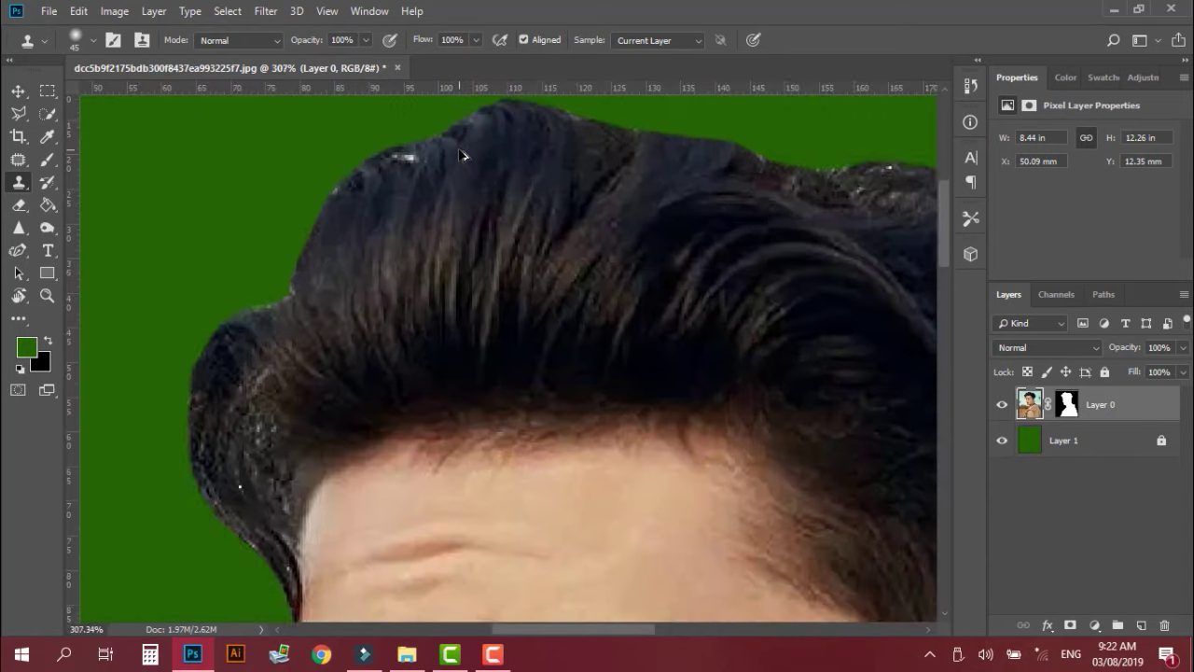
{"action": "scroll", "coordinate": [458, 149], "scroll_direction": "up", "scroll_amount": 3}
{"action": "left_click_drag", "start_coordinate": [454, 147], "coordinate": [438, 277]}
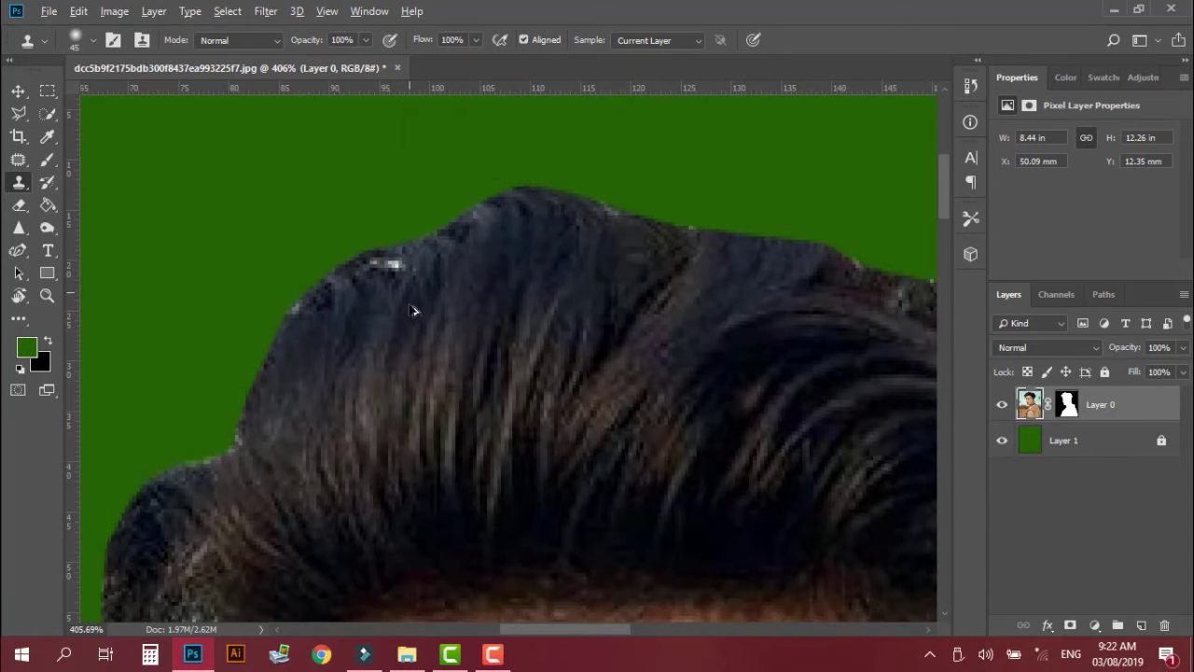
{"action": "scroll", "coordinate": [415, 313], "scroll_direction": "up", "scroll_amount": 1}
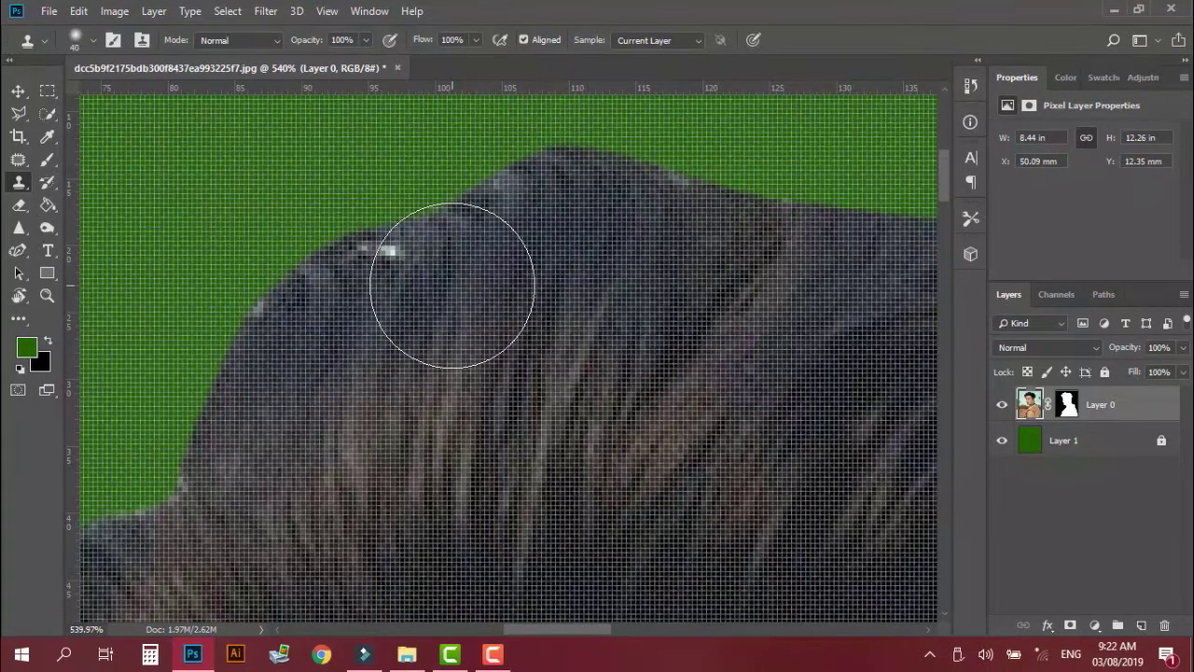
Shrink the clone brush to 10 px and paint dark hair over the white specks.
{"action": "key", "text": "bracketleft"}
{"action": "key", "text": "bracketleft"}
{"action": "key", "text": "bracketleft"}
{"action": "key", "text": "bracketleft"}
{"action": "scroll", "coordinate": [431, 286], "scroll_direction": "down", "scroll_amount": 2}
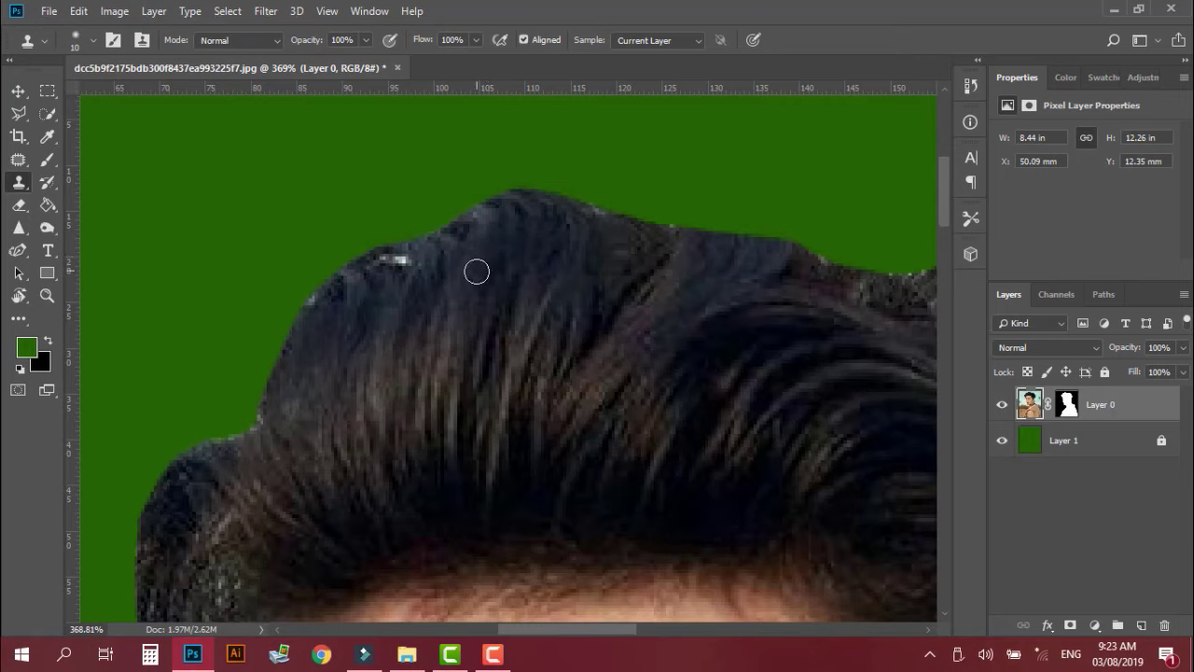
{"action": "left_click_drag", "start_coordinate": [406, 268], "coordinate": [379, 264]}
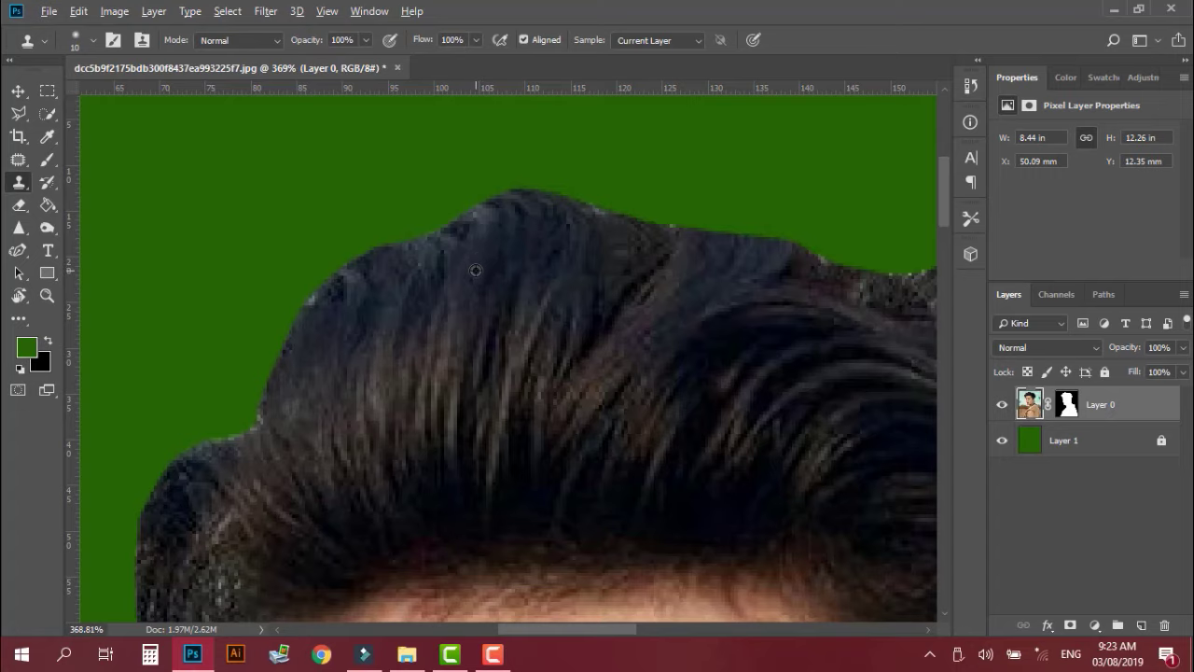
{"action": "left_click", "coordinate": [483, 269], "text": "alt"}
{"action": "scroll", "coordinate": [428, 303], "scroll_direction": "down", "scroll_amount": 2}
{"action": "scroll", "coordinate": [428, 303], "scroll_direction": "down", "scroll_amount": 3}
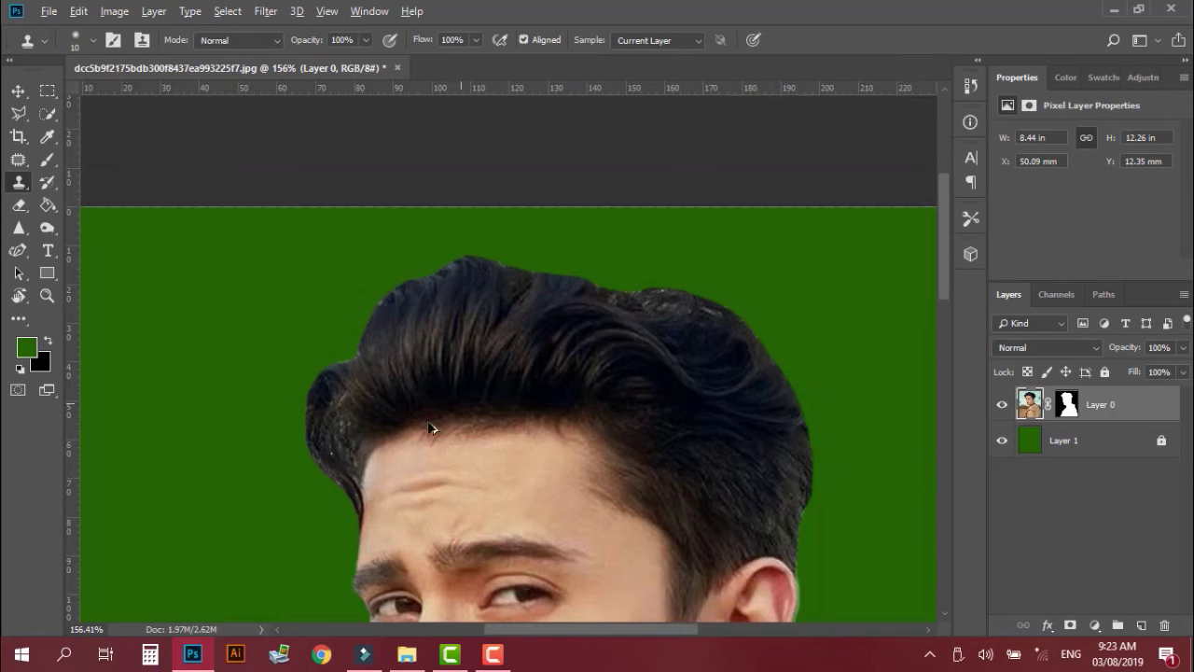
{"action": "scroll", "coordinate": [429, 428], "scroll_direction": "up", "scroll_amount": 2}
{"action": "scroll", "coordinate": [392, 438], "scroll_direction": "up", "scroll_amount": 3}
{"action": "scroll", "coordinate": [340, 438], "scroll_direction": "up", "scroll_amount": 3}
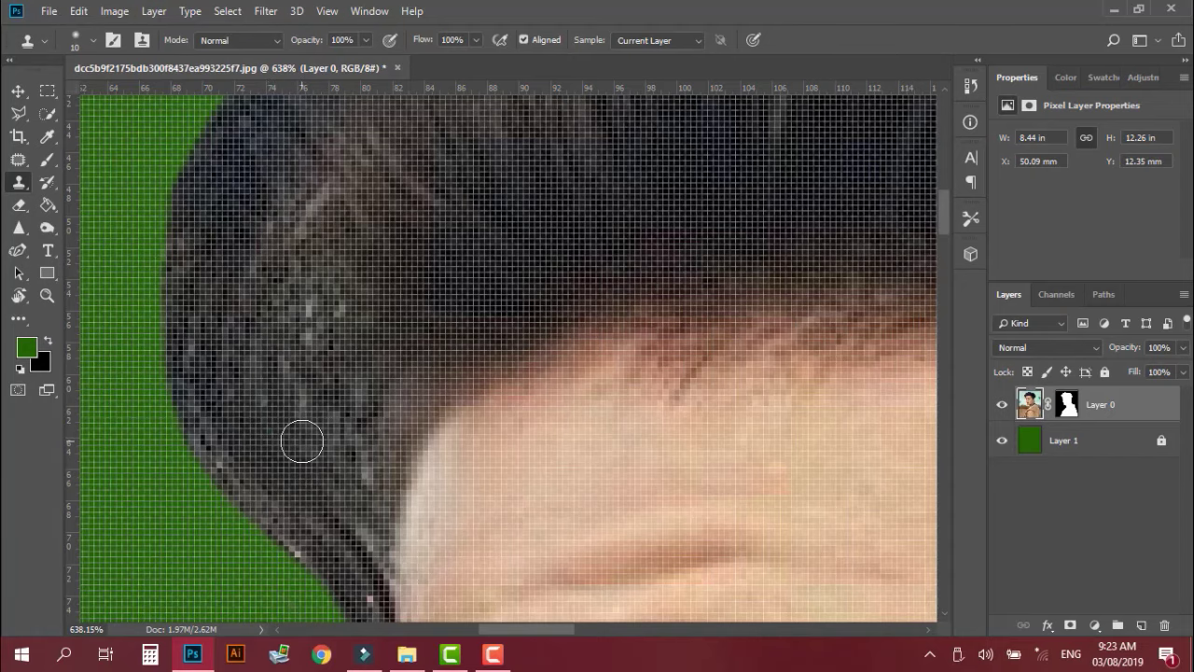
{"action": "scroll", "coordinate": [329, 442], "scroll_direction": "down", "scroll_amount": 3}
{"action": "scroll", "coordinate": [469, 451], "scroll_direction": "down", "scroll_amount": 1}
{"action": "scroll", "coordinate": [469, 451], "scroll_direction": "down", "scroll_amount": 2}
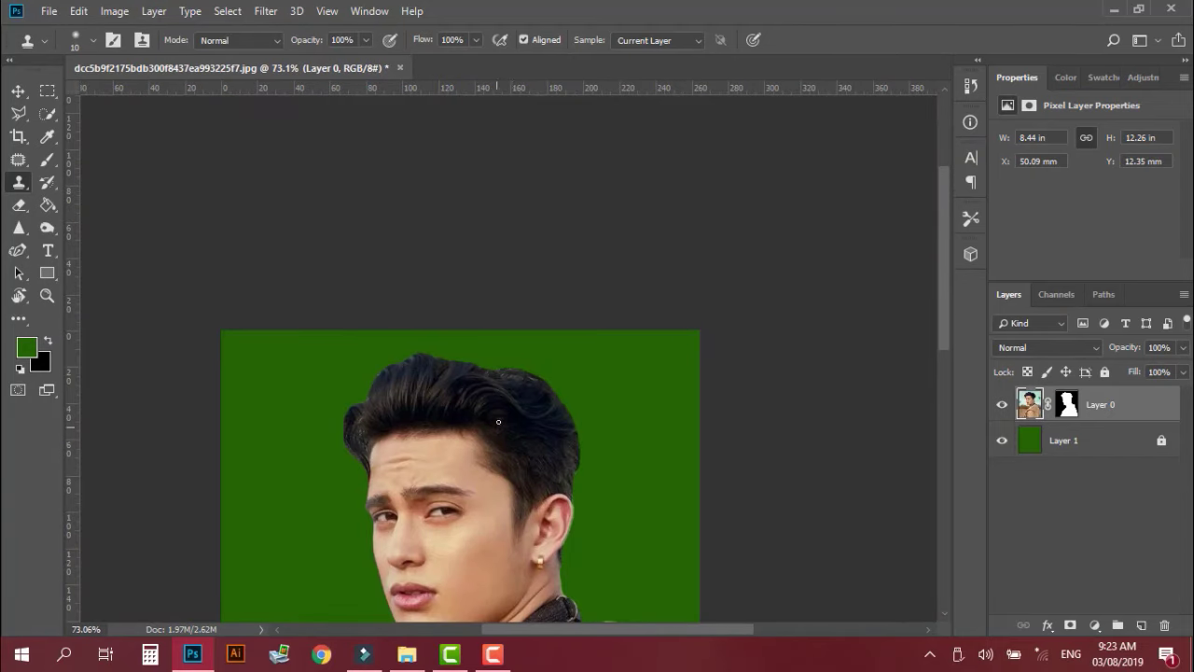
Apply Levels with the midtone gamma raised to about 1.31 to brighten the portrait.
{"action": "left_click", "coordinate": [18, 93]}
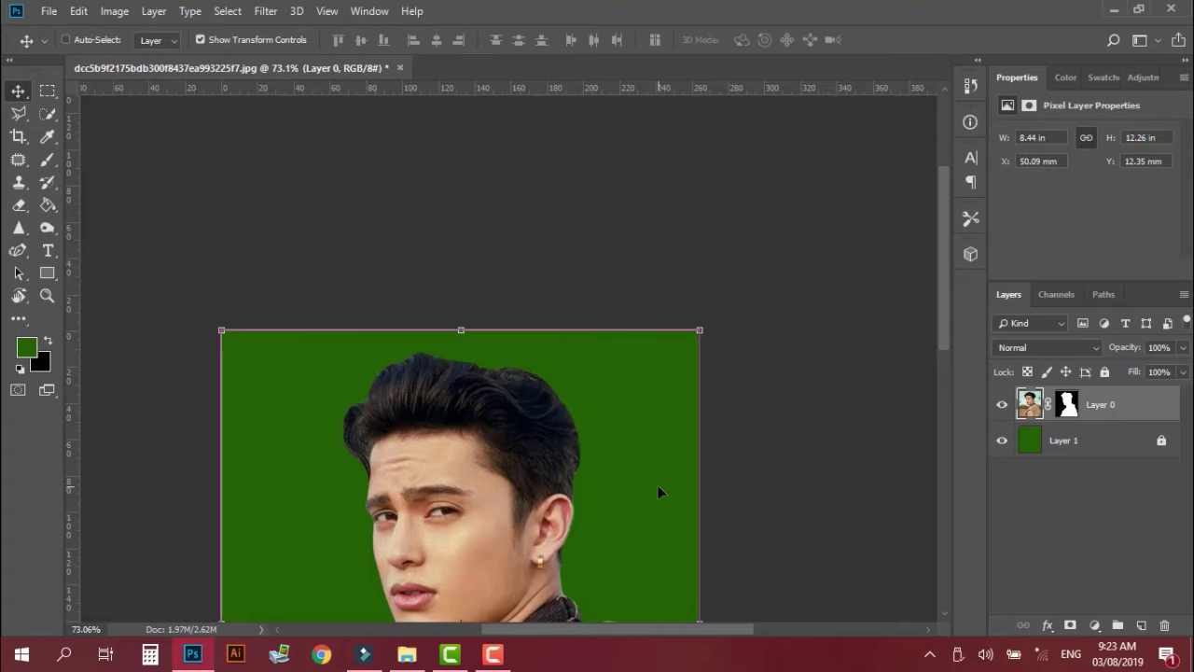
{"action": "scroll", "coordinate": [658, 485], "scroll_direction": "down", "scroll_amount": 3}
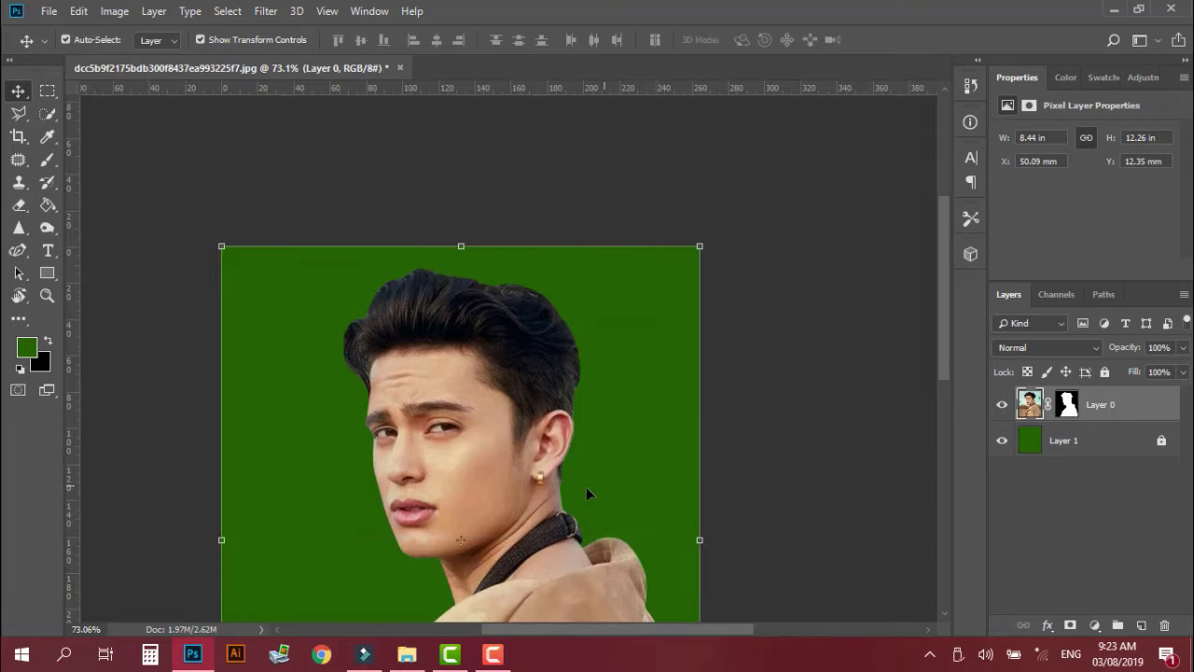
{"action": "scroll", "coordinate": [570, 490], "scroll_direction": "down", "scroll_amount": 4}
{"action": "scroll", "coordinate": [570, 491], "scroll_direction": "down", "scroll_amount": 1}
{"action": "scroll", "coordinate": [570, 491], "scroll_direction": "up", "scroll_amount": 1}
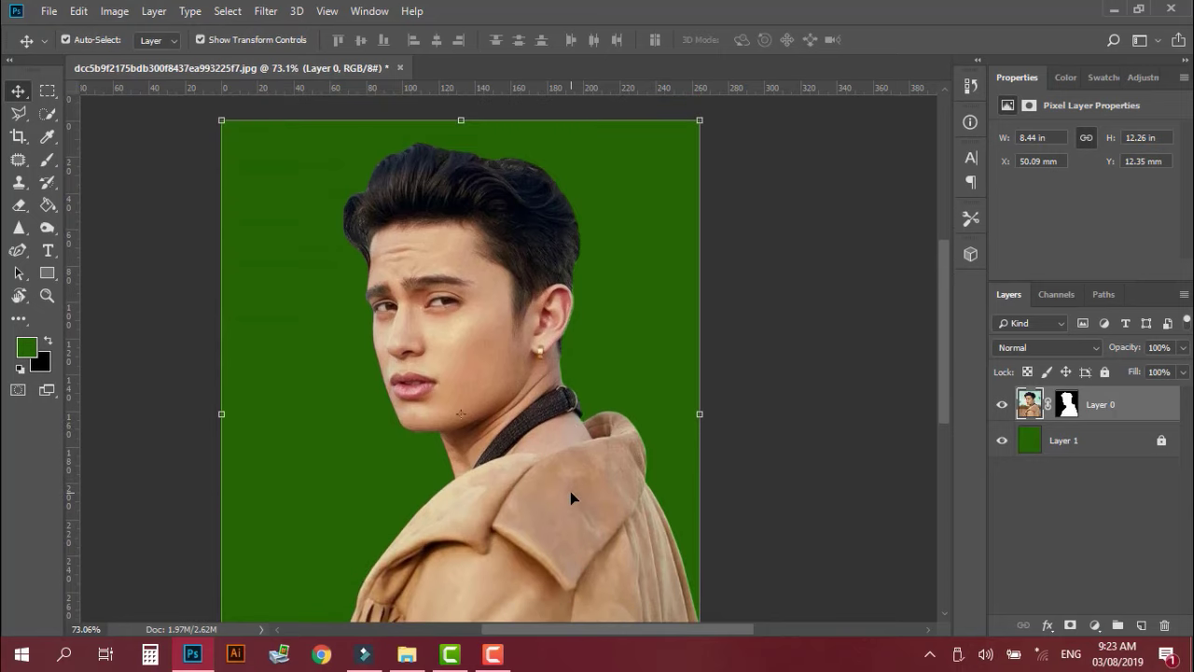
{"action": "key", "text": "ctrl+l"}
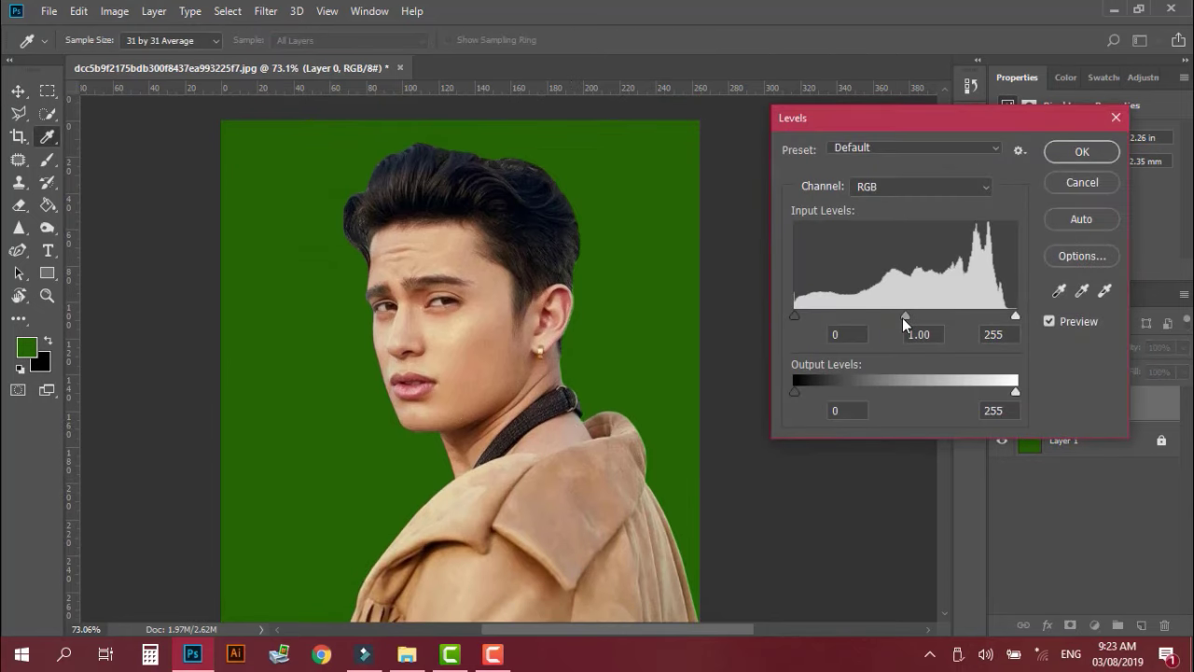
{"action": "mouse_move", "coordinate": [904, 317]}
{"action": "left_mouse_down"}
{"action": "mouse_move", "coordinate": [878, 317]}
{"action": "mouse_move", "coordinate": [922, 317]}
{"action": "mouse_move", "coordinate": [910, 323]}
{"action": "left_mouse_up"}
{"action": "left_click_drag", "start_coordinate": [912, 323], "coordinate": [883, 325]}
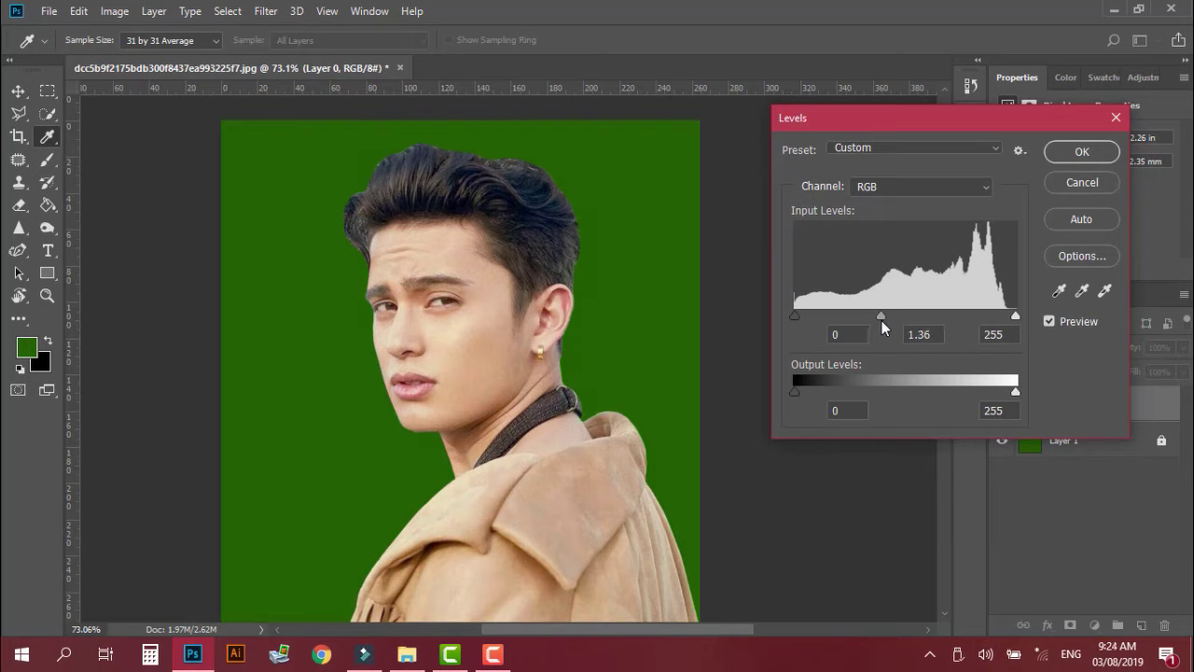
{"action": "left_click_drag", "start_coordinate": [882, 322], "coordinate": [883, 323]}
{"action": "left_click", "coordinate": [1081, 151]}
{"action": "scroll", "coordinate": [587, 376], "scroll_direction": "down", "scroll_amount": 2}
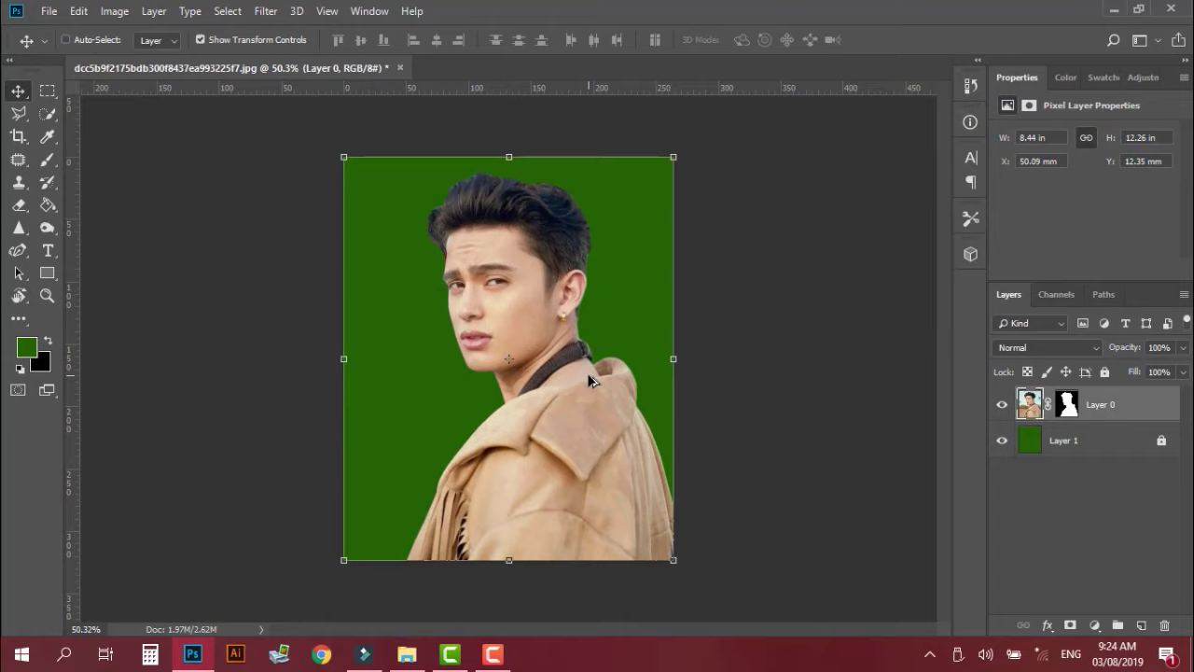
{"action": "key", "text": "ctrl"}
Crop the canvas tighter by pulling the left and top edges inward.
{"action": "left_click", "coordinate": [19, 137]}
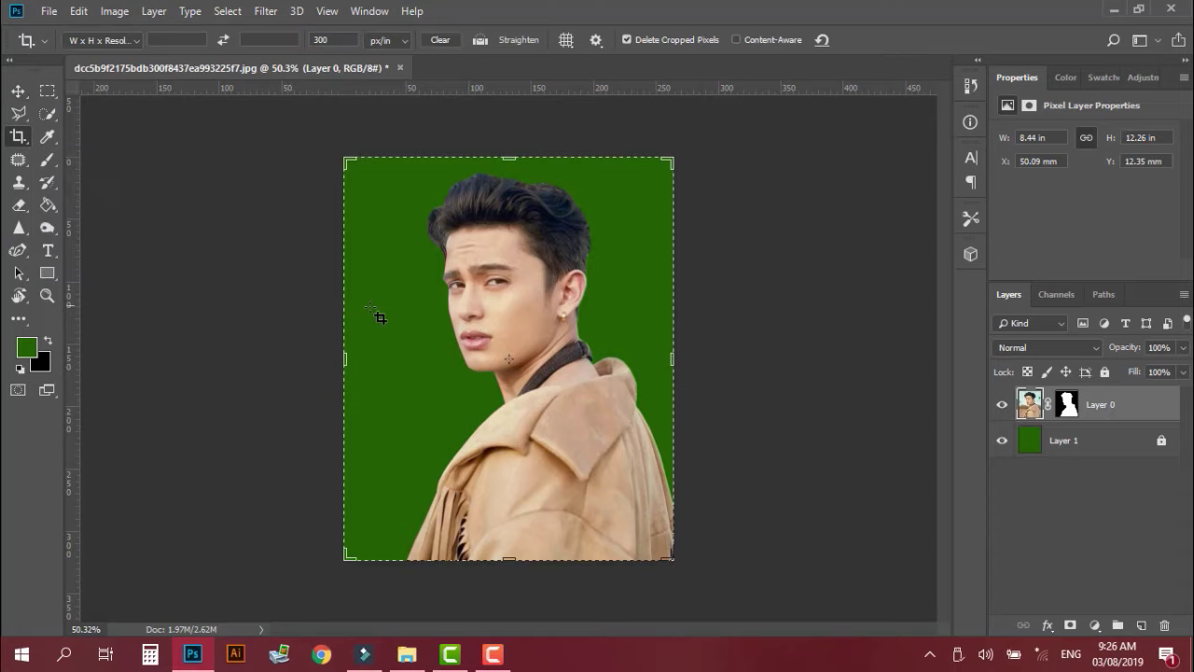
{"action": "left_click_drag", "start_coordinate": [344, 359], "coordinate": [374, 358]}
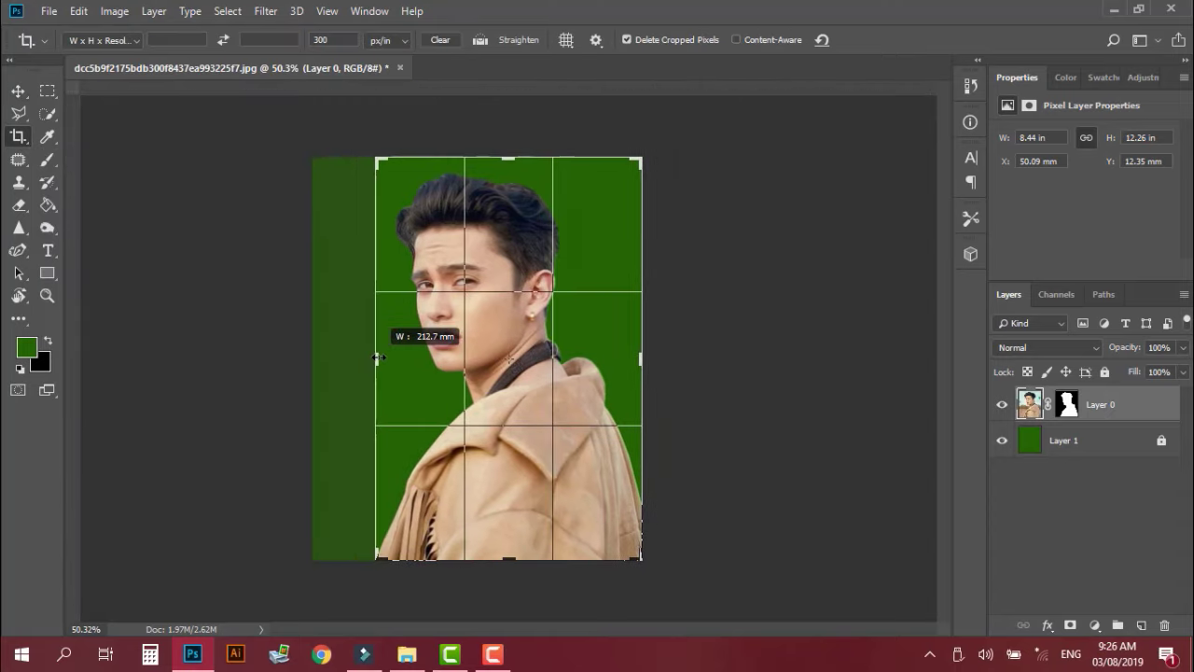
{"action": "left_click_drag", "start_coordinate": [504, 176], "coordinate": [506, 166]}
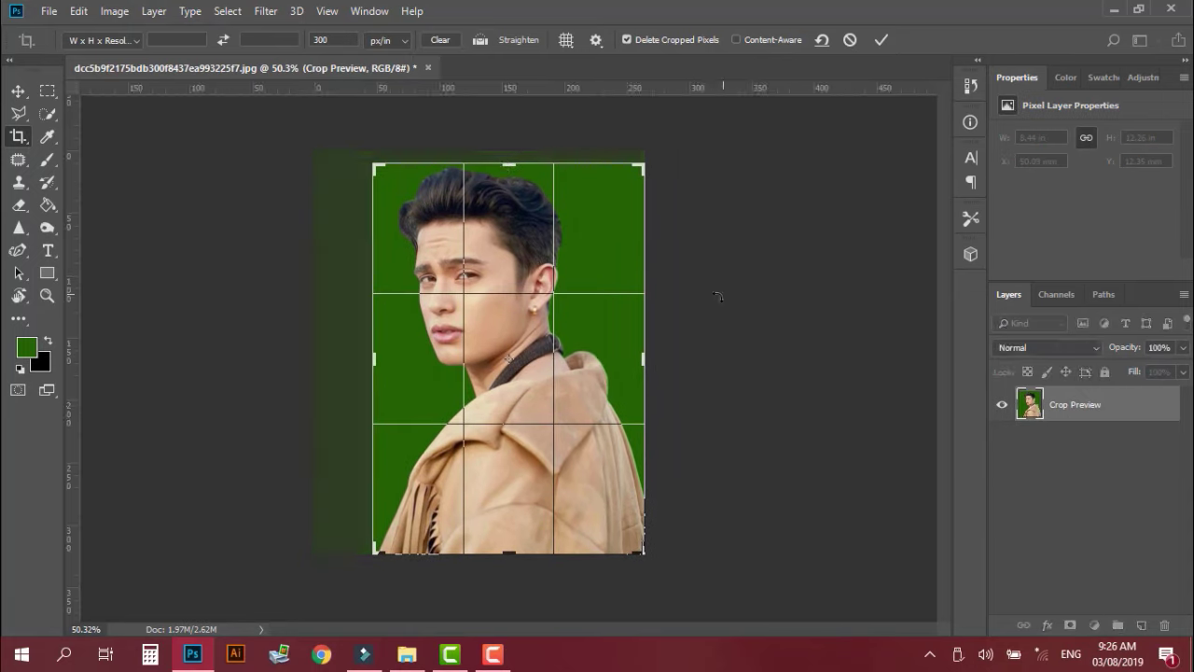
{"action": "left_click", "coordinate": [881, 40]}
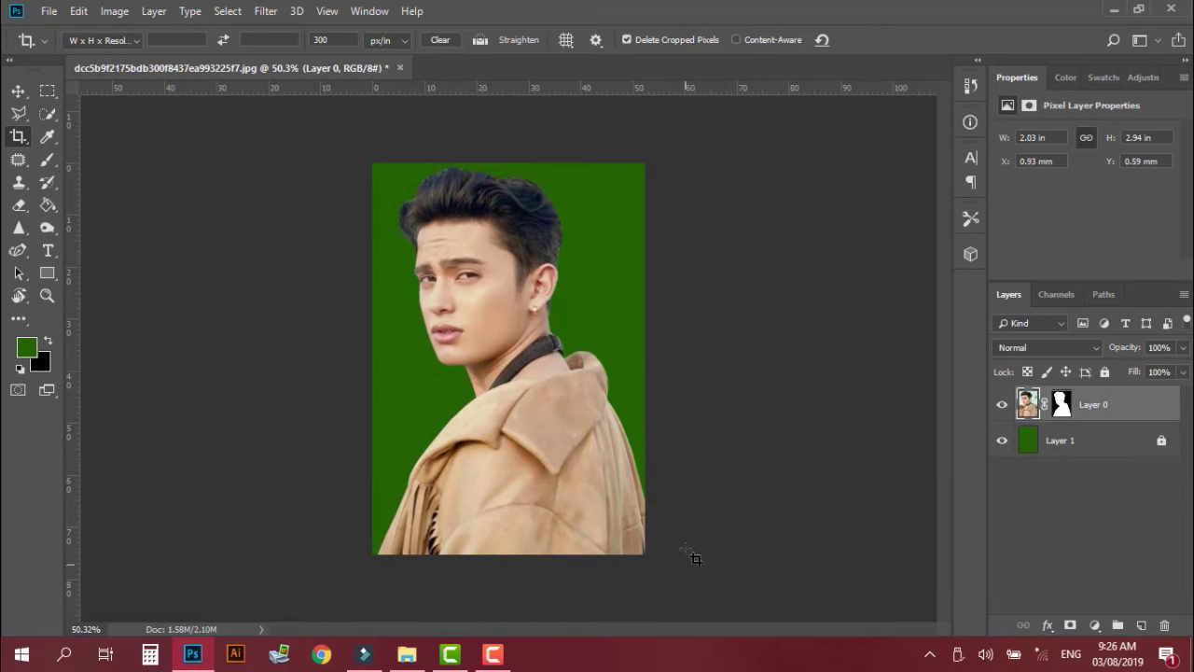
Delete the green background layer Layer 1.
{"action": "left_click", "coordinate": [16, 93]}
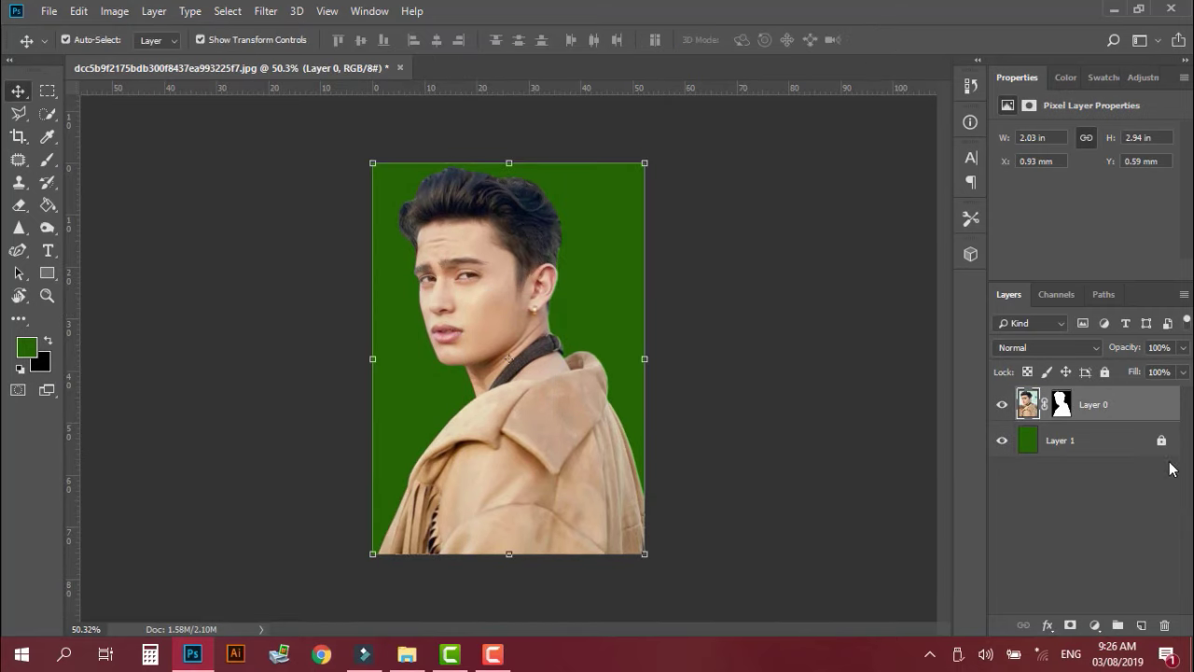
{"action": "left_click", "coordinate": [1061, 442]}
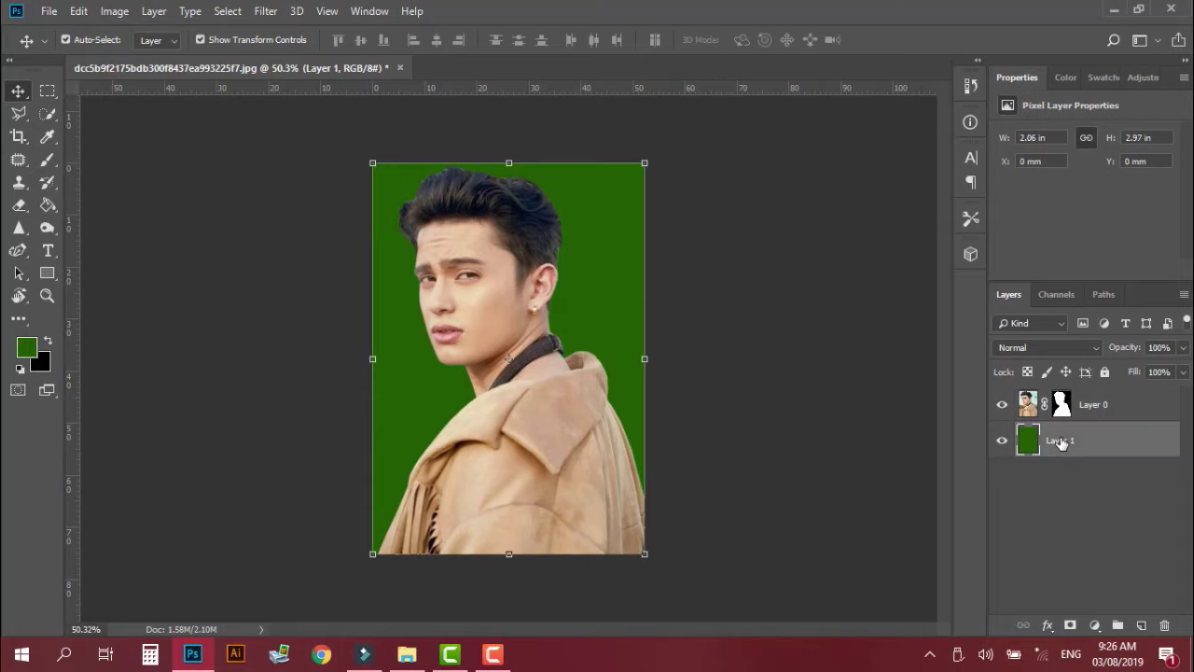
{"action": "key", "text": "Delete"}
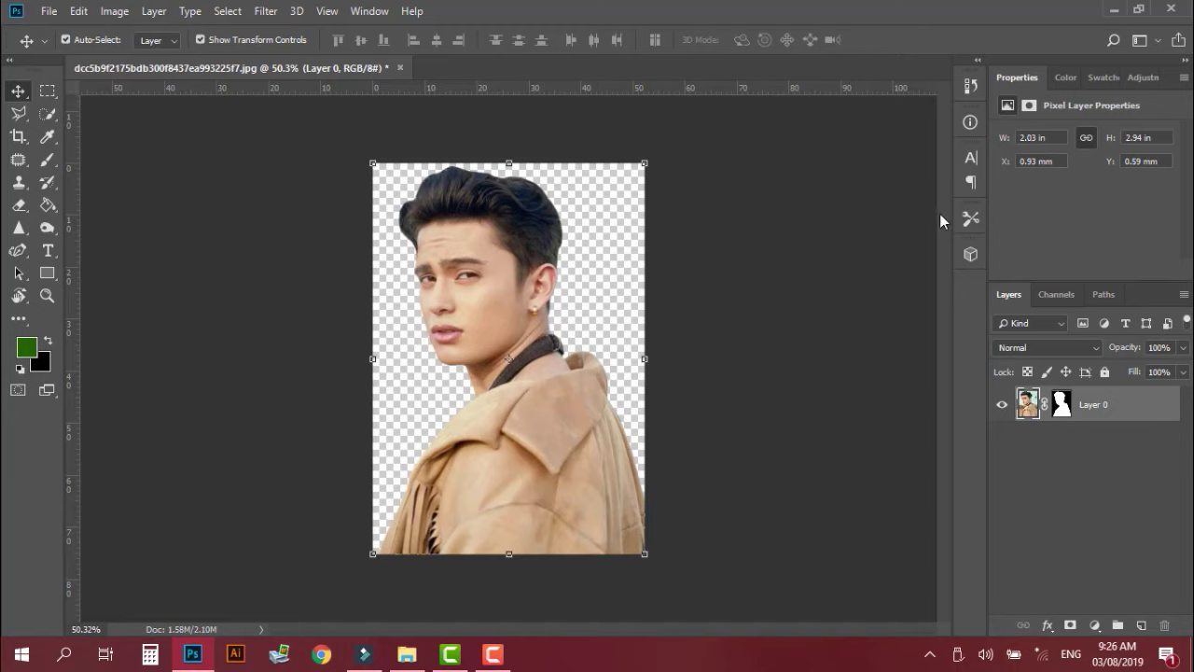
Save the cut-out as PNG file 'jqm' in the FOR PRINT folder with default PNG options.
{"action": "left_click", "coordinate": [51, 14]}
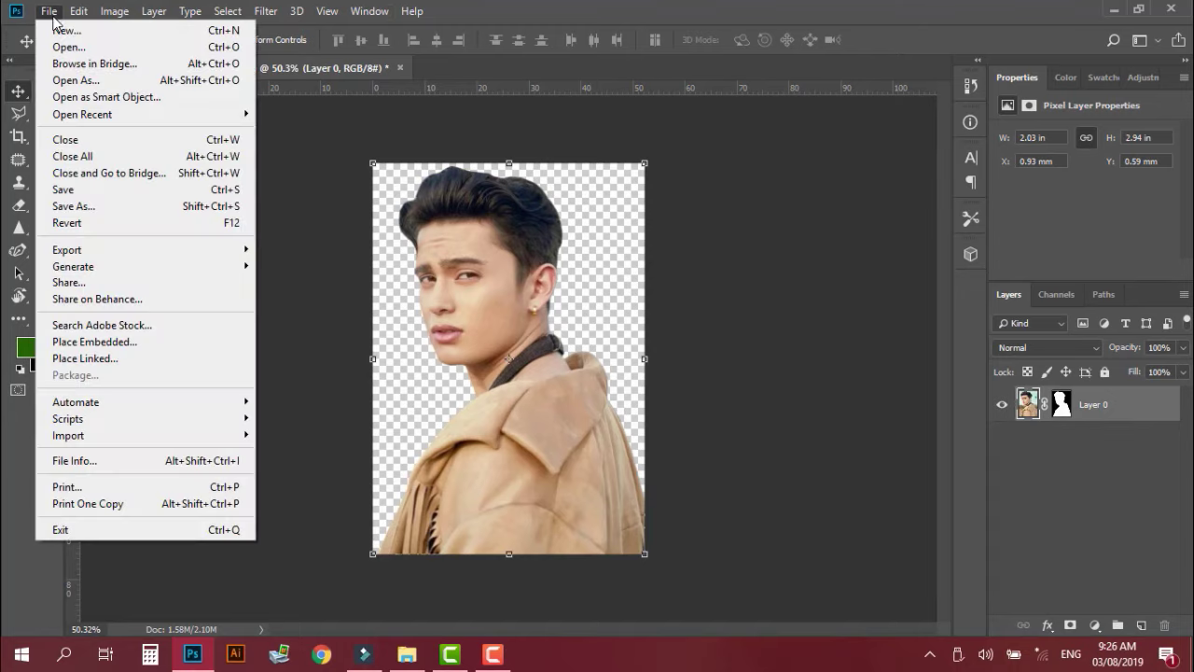
{"action": "left_click", "coordinate": [89, 207]}
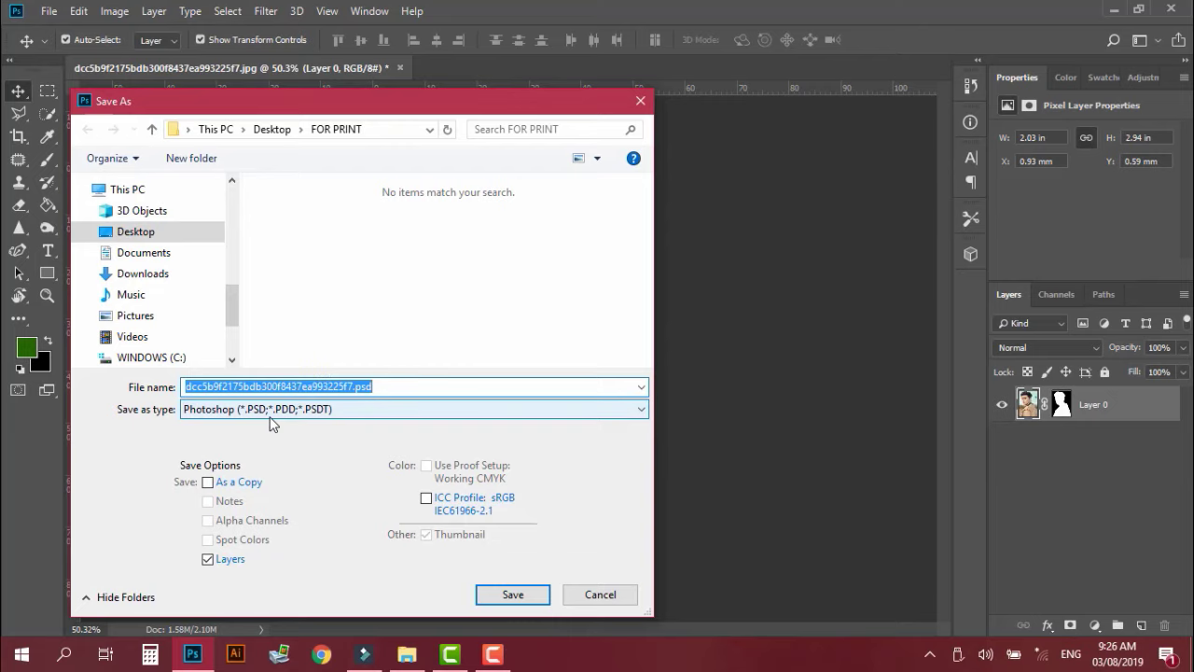
{"action": "left_click", "coordinate": [272, 411]}
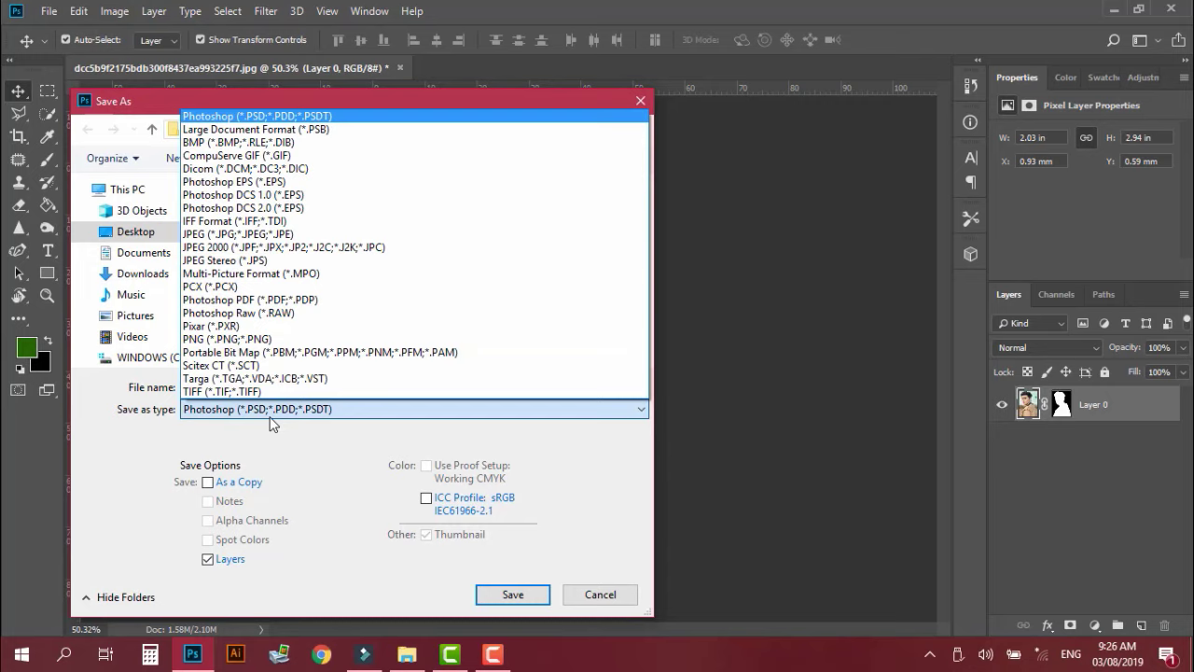
{"action": "left_click", "coordinate": [222, 342]}
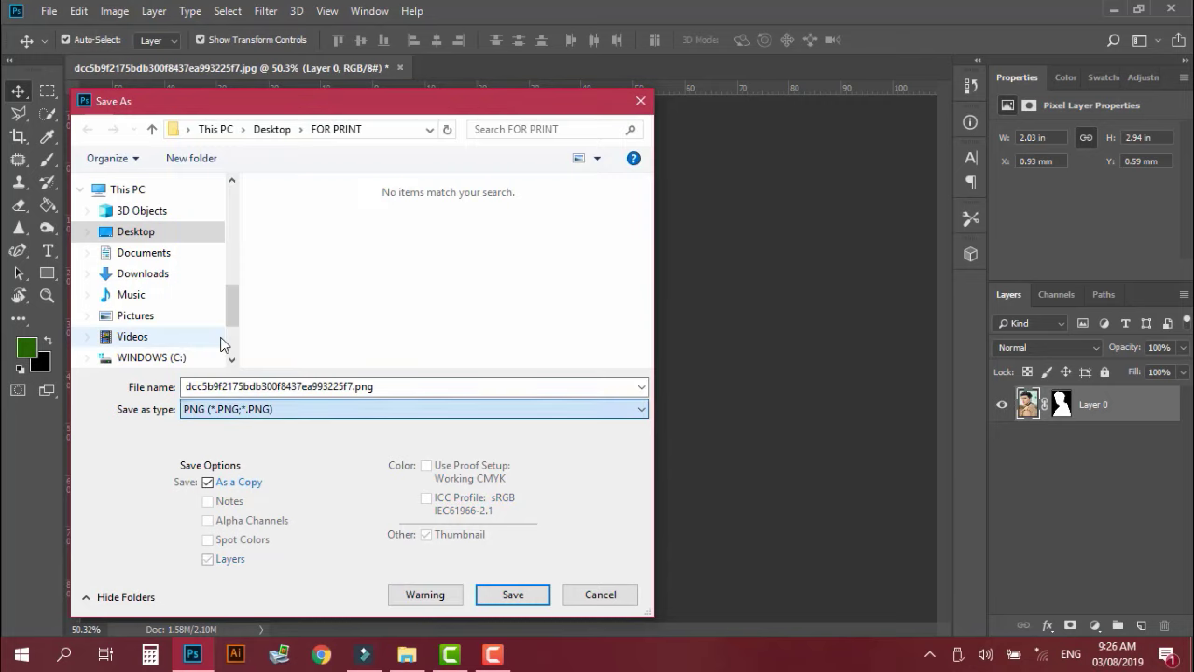
{"action": "left_click", "coordinate": [467, 387]}
{"action": "type", "text": "jqm"}
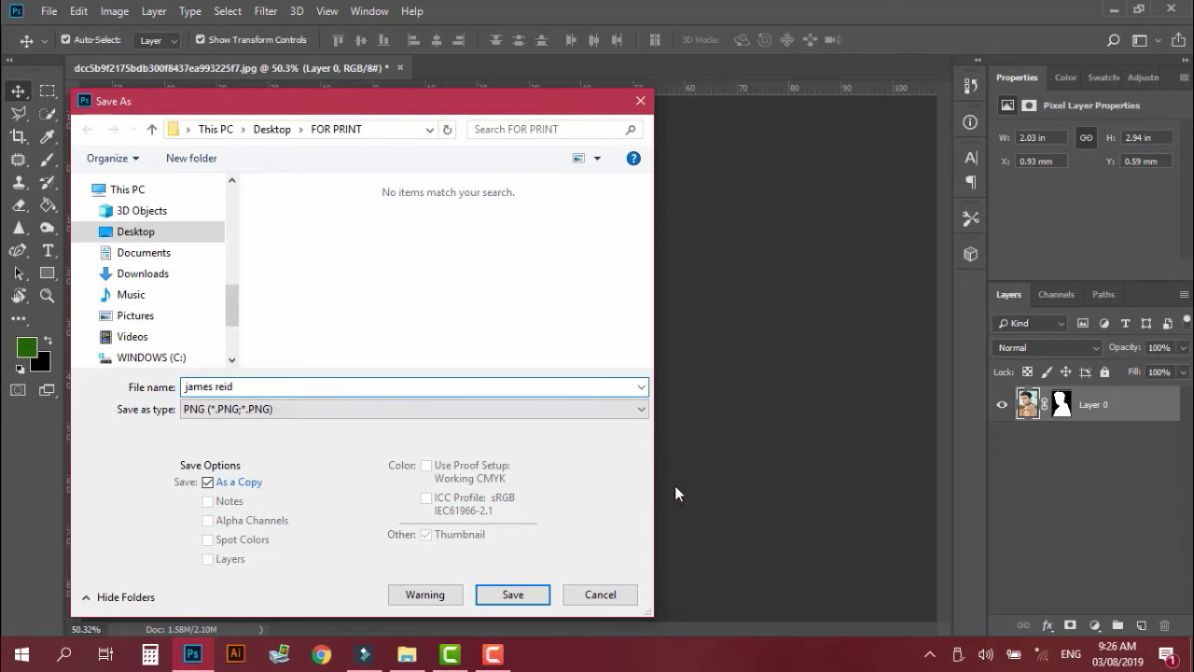
{"action": "left_click", "coordinate": [515, 597]}
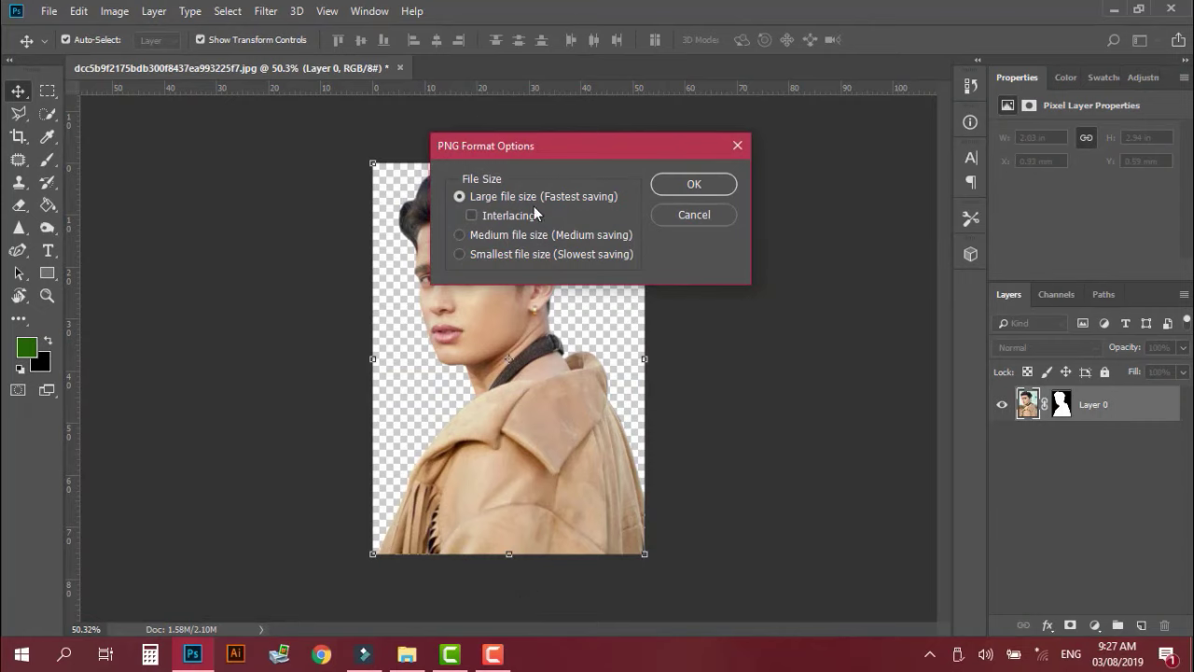
{"action": "mouse_move", "coordinate": [503, 216]}
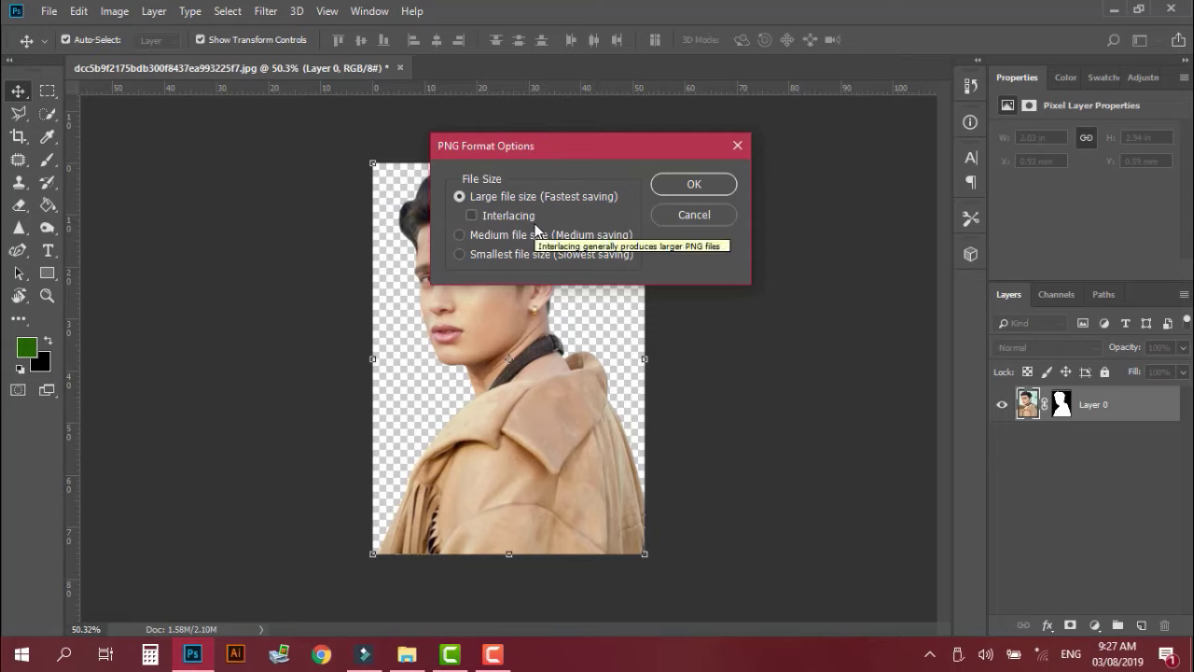
{"action": "left_click", "coordinate": [709, 184]}
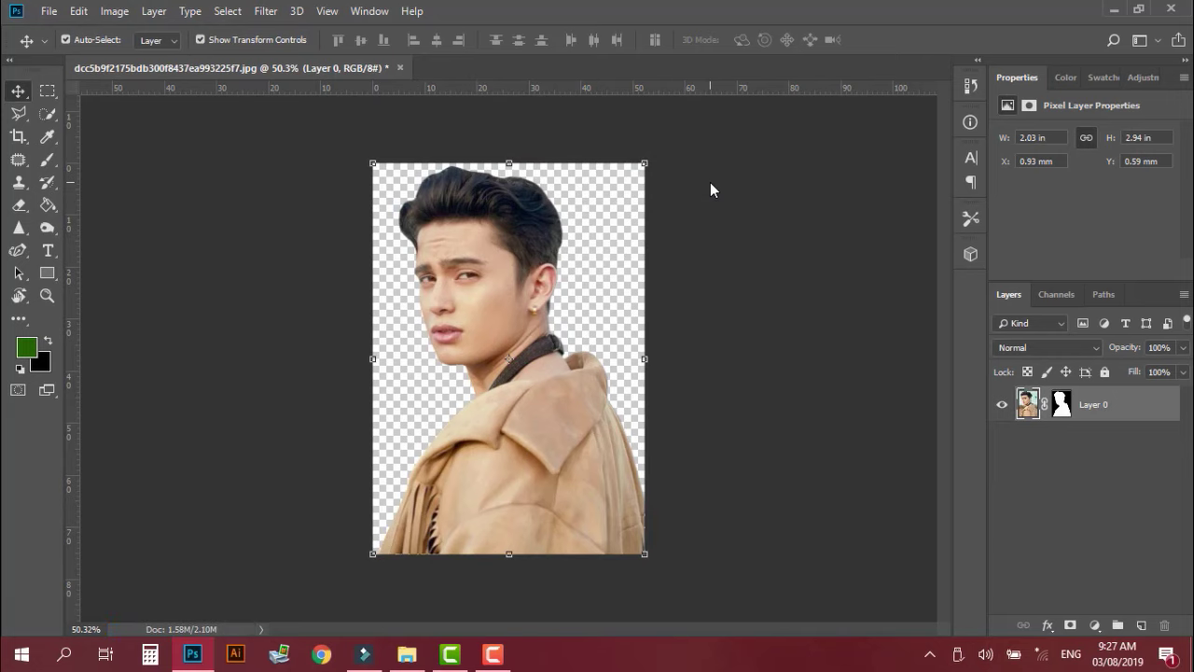
Maximize the FOR PRINT folder, view the saved PNG, then preview the original jpg photo.
{"action": "left_click", "coordinate": [406, 654]}
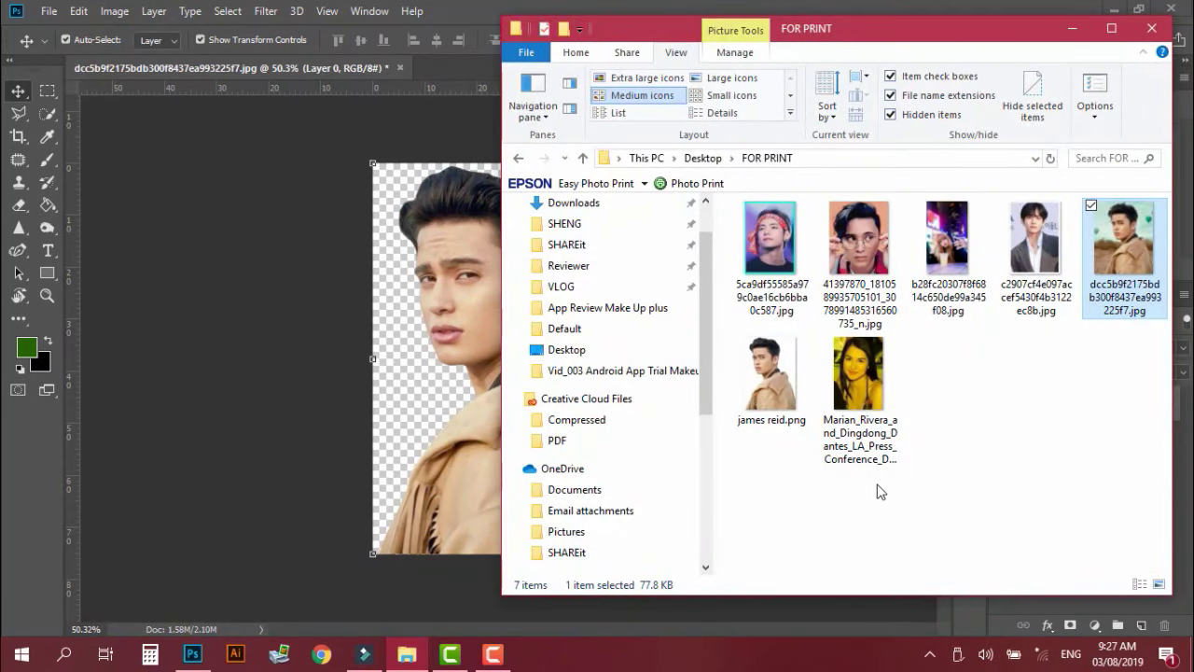
{"action": "left_click", "coordinate": [1110, 29]}
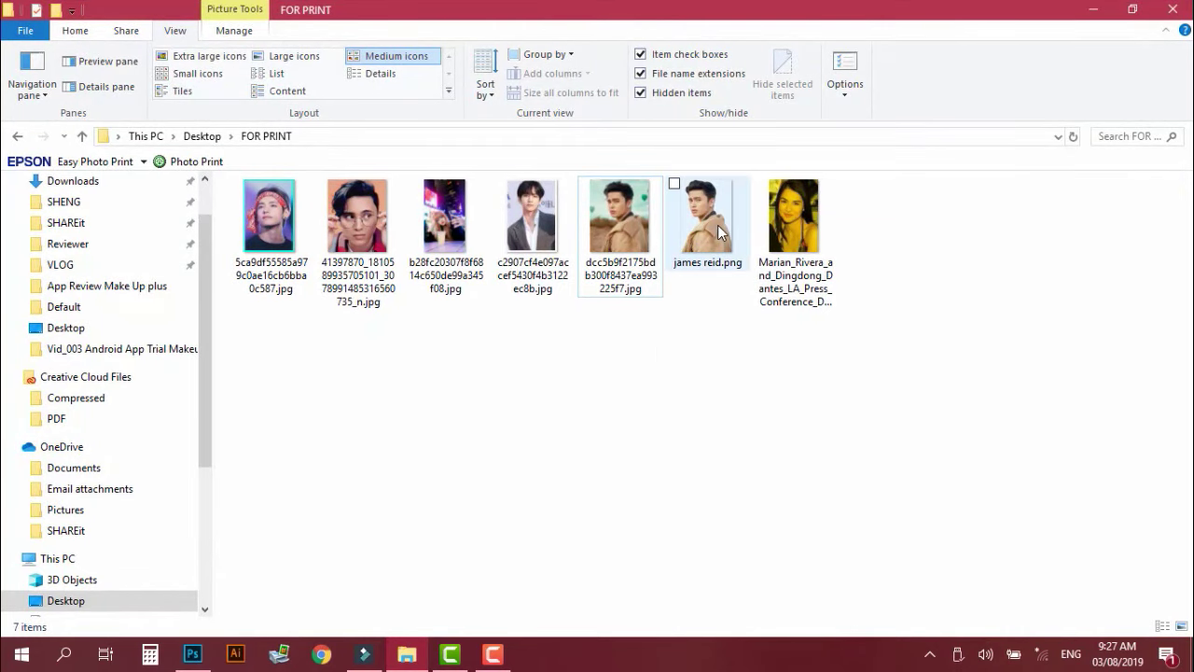
{"action": "double_click", "coordinate": [717, 225]}
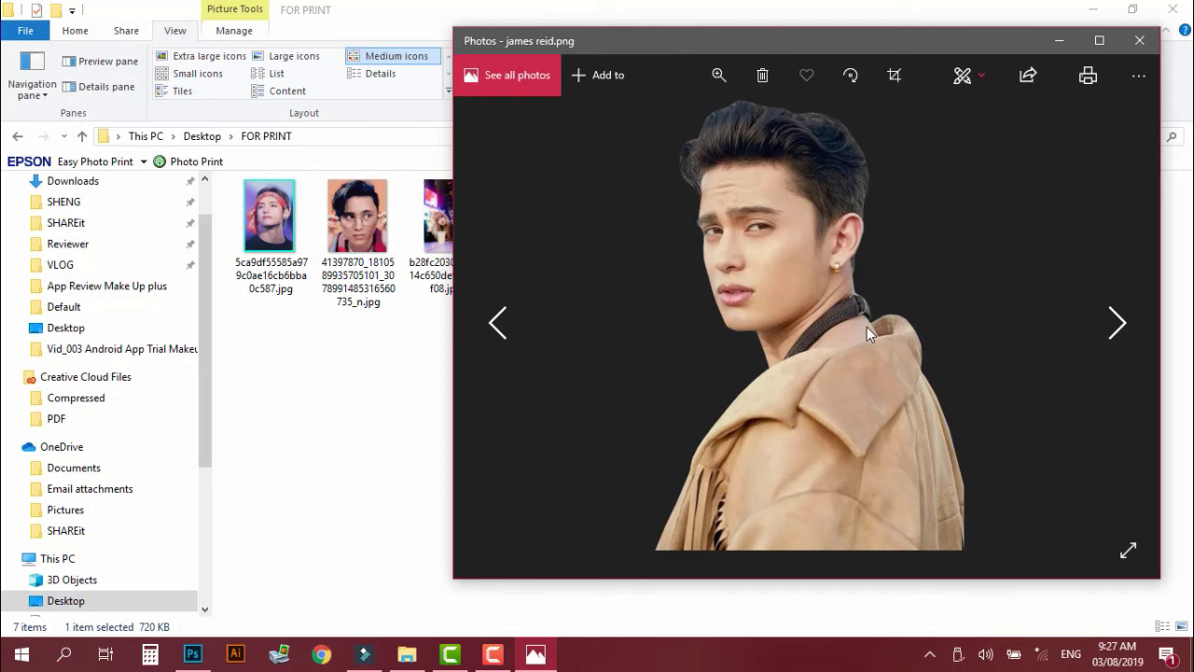
{"action": "left_click", "coordinate": [1139, 40]}
{"action": "left_click", "coordinate": [709, 303]}
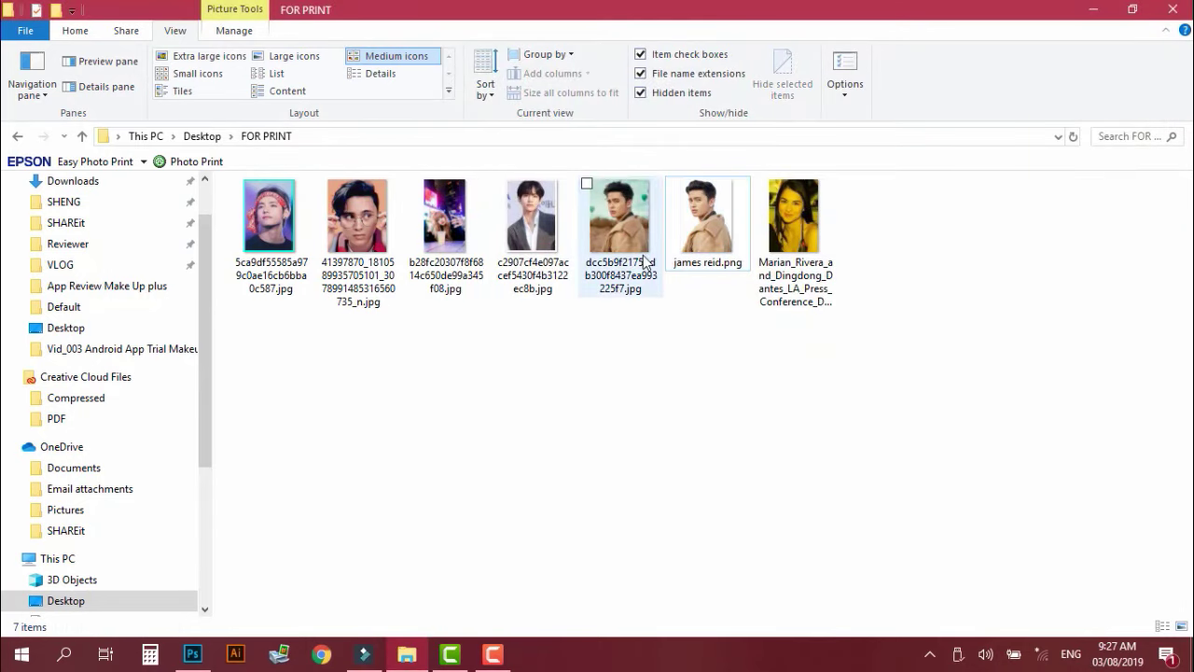
{"action": "left_click", "coordinate": [625, 208]}
{"action": "left_click", "coordinate": [101, 61]}
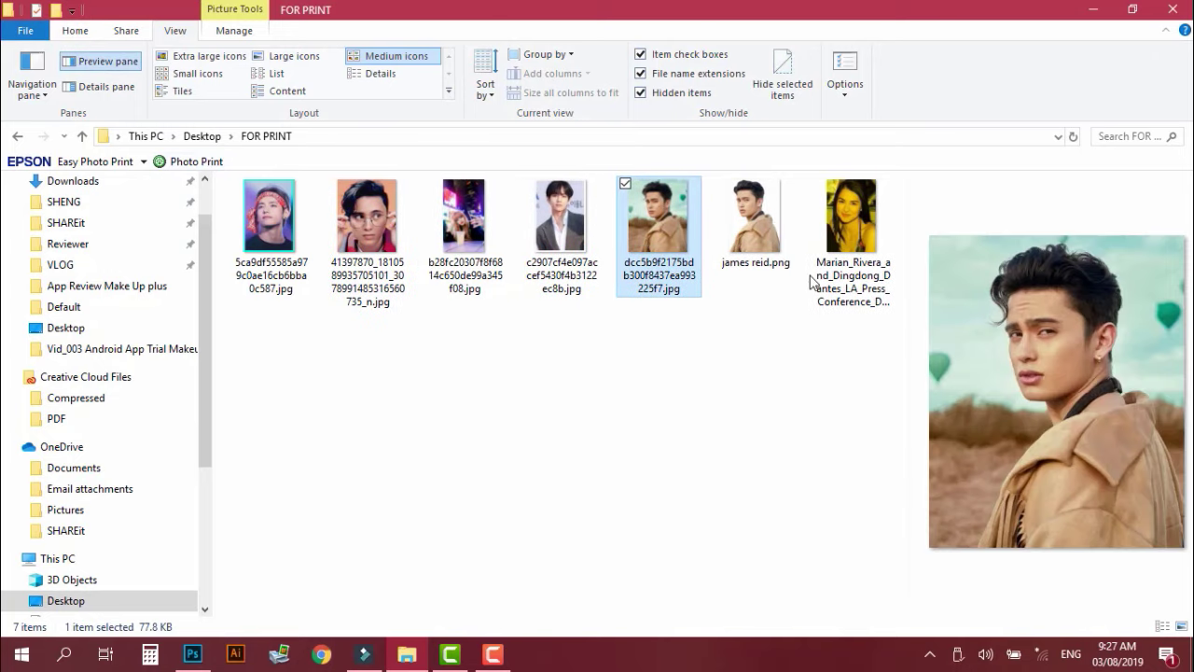
Select the saved PNG cut-out to show it without background in the Preview pane.
{"action": "left_click", "coordinate": [759, 241]}
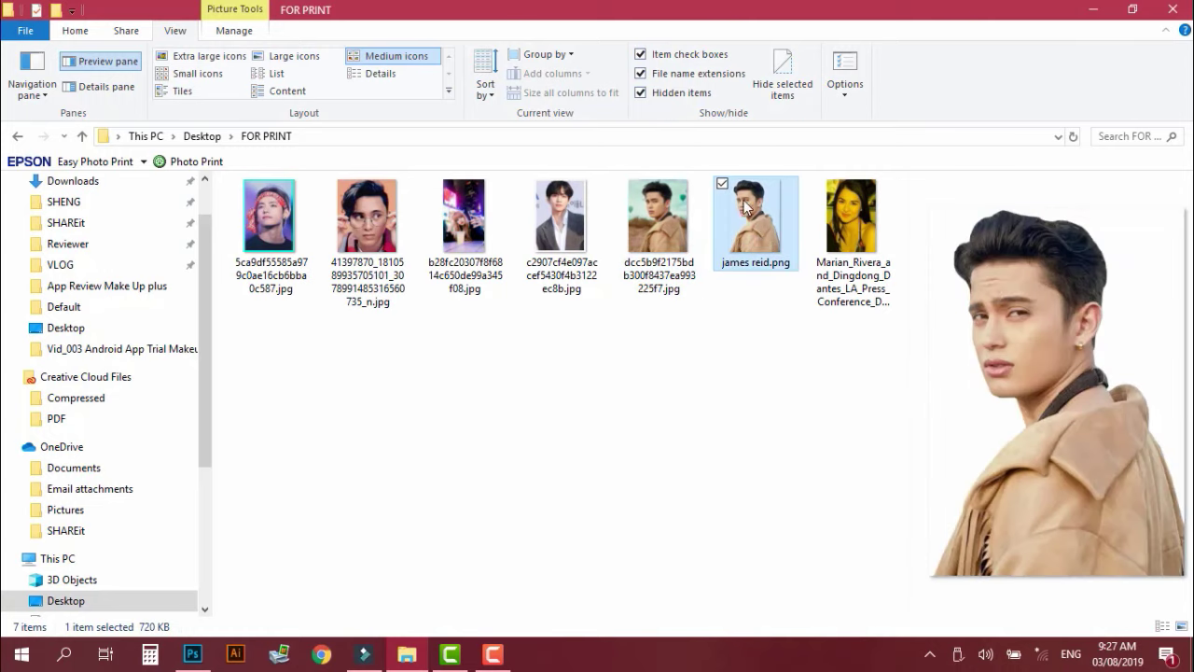